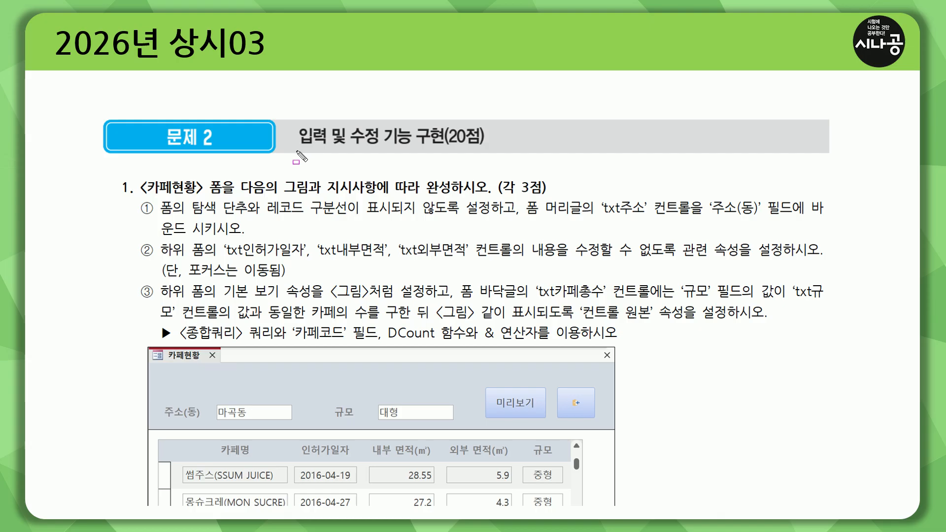
mouse_move(297, 152)
mouse_down()
mouse_move(444, 151)
mouse_move(452, 119)
mouse_move(488, 152)
mouse_up()
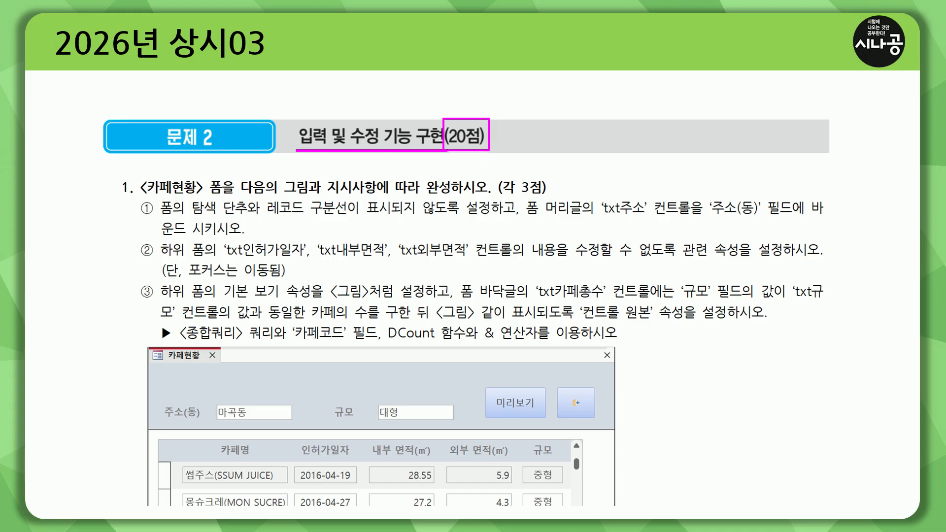
key(Escape)
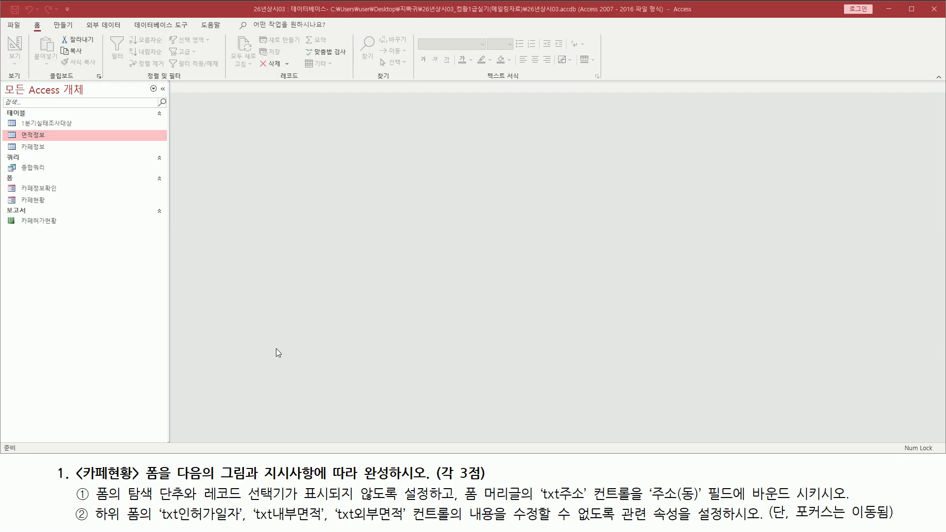
mouse_move(73, 467)
mouse_down()
mouse_move(127, 492)
mouse_move(162, 484)
mouse_move(161, 469)
mouse_move(258, 484)
mouse_move(397, 485)
mouse_up()
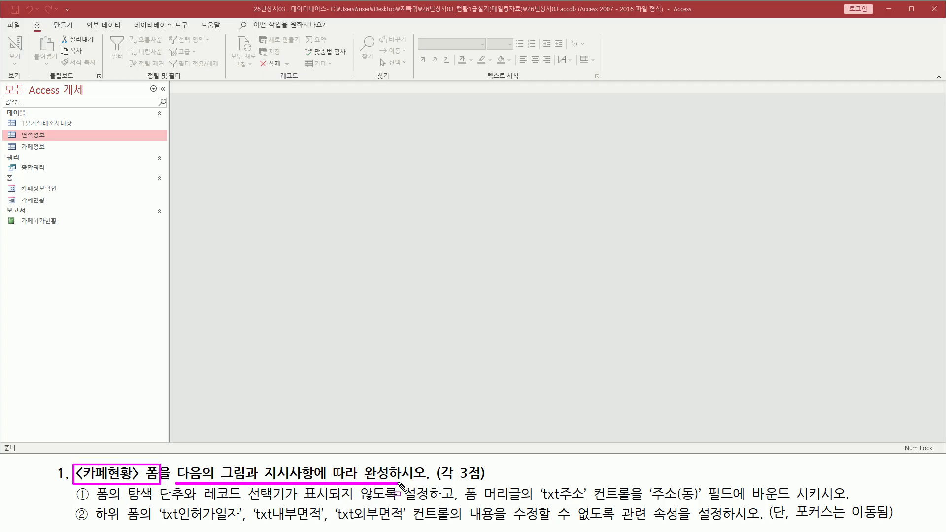
key(Escape)
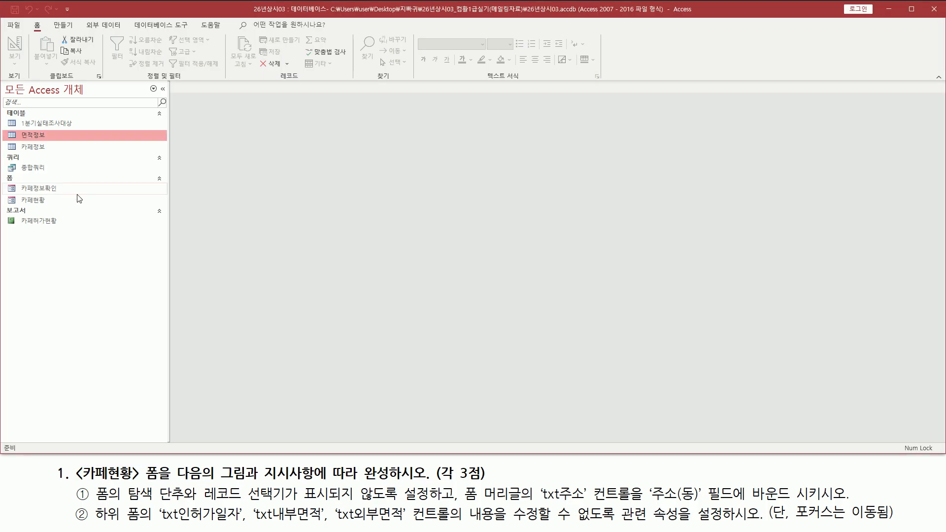
Open the 카페현황 form in Form view
click(71, 202)
key(ctrl+2)
drag(4, 194, 69, 210)
key(Escape)
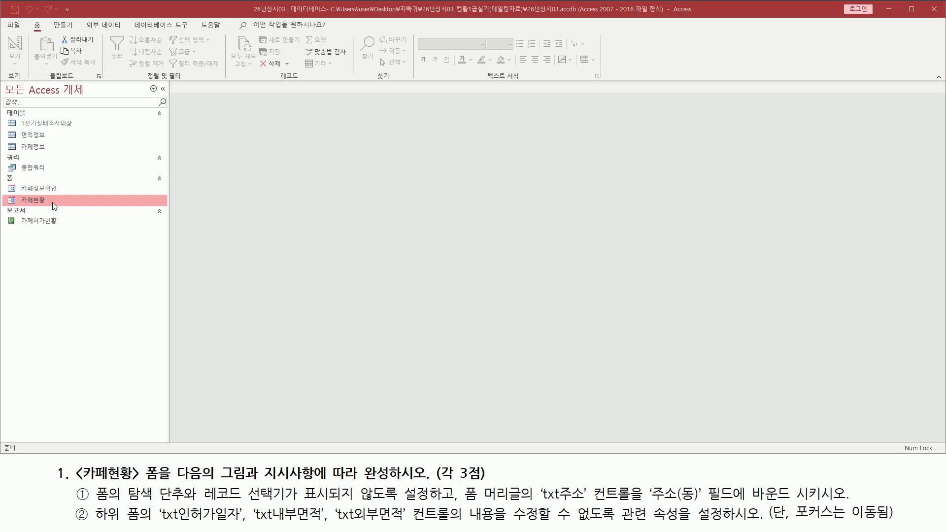
double_click(52, 202)
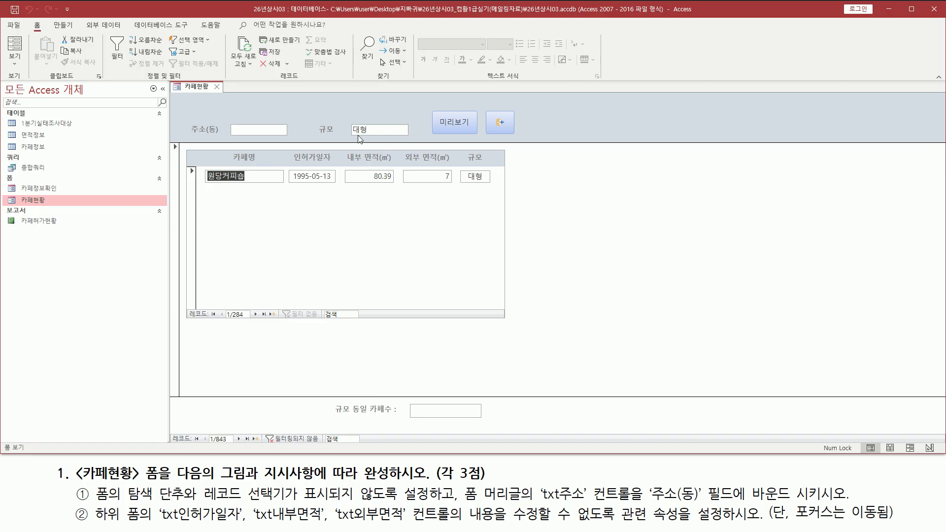
key(ctrl+2)
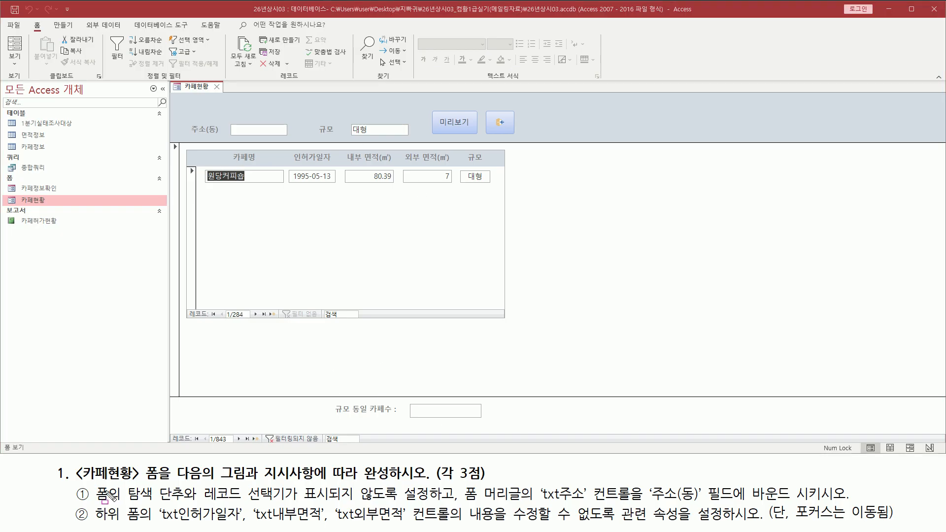
mouse_move(93, 485)
mouse_down()
mouse_move(123, 503)
mouse_move(293, 502)
mouse_move(313, 493)
mouse_move(456, 513)
mouse_up()
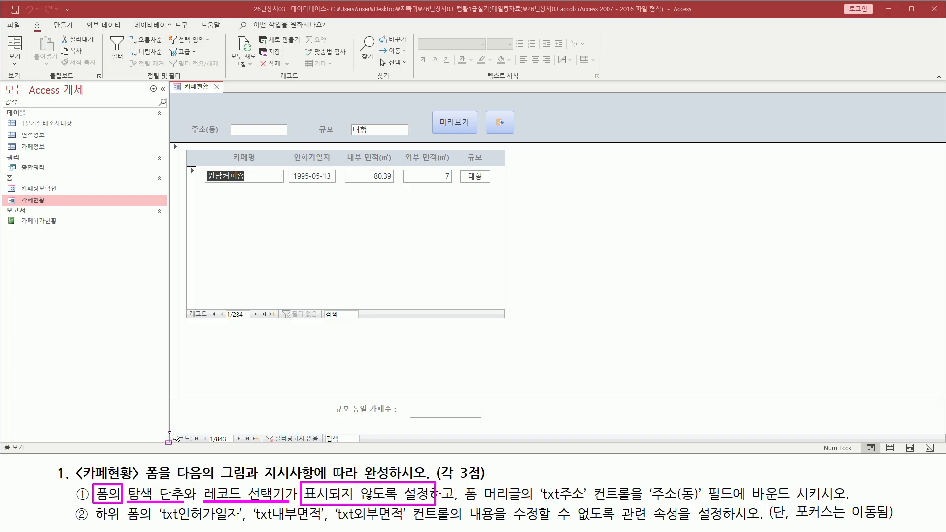
mouse_move(169, 433)
mouse_down()
mouse_move(174, 446)
mouse_move(377, 446)
mouse_up()
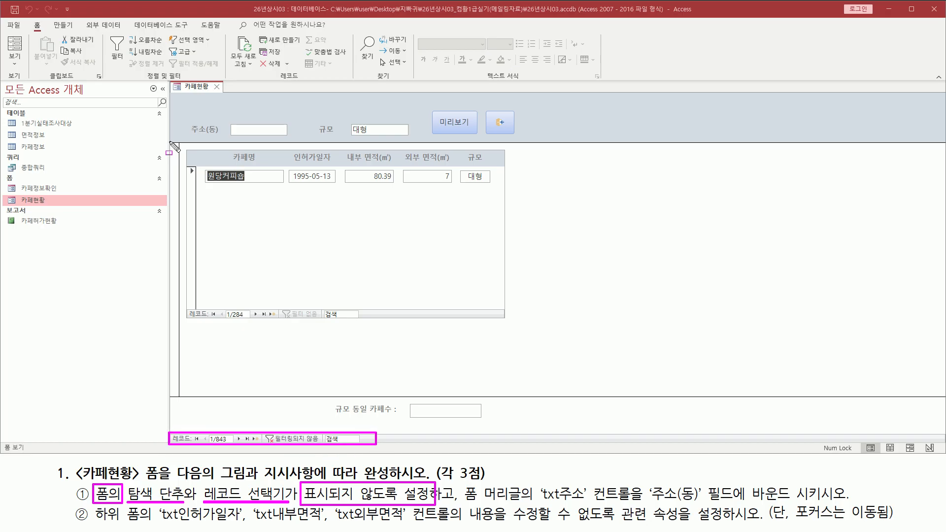
drag(169, 143, 182, 399)
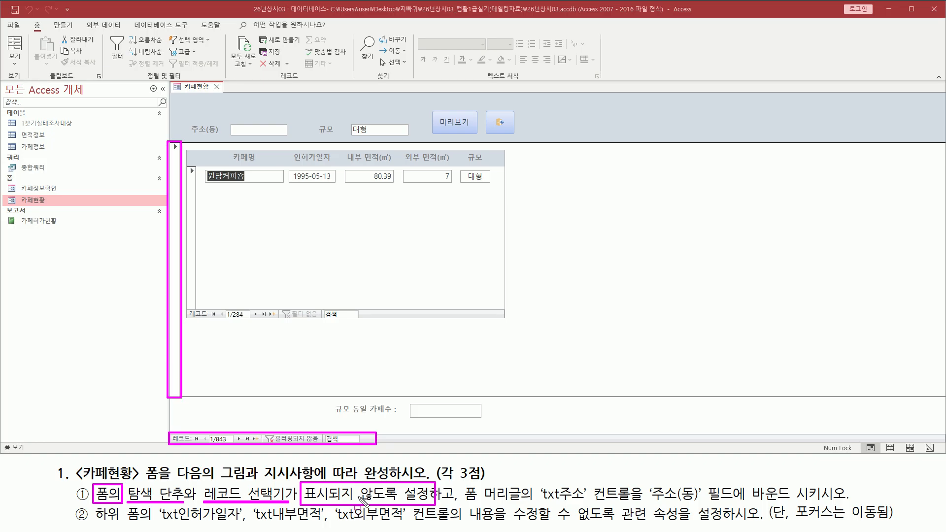
mouse_move(188, 150)
mouse_down()
mouse_move(197, 217)
mouse_move(505, 325)
mouse_move(505, 317)
mouse_up()
mouse_move(74, 465)
mouse_down()
mouse_move(179, 480)
mouse_move(163, 480)
mouse_up()
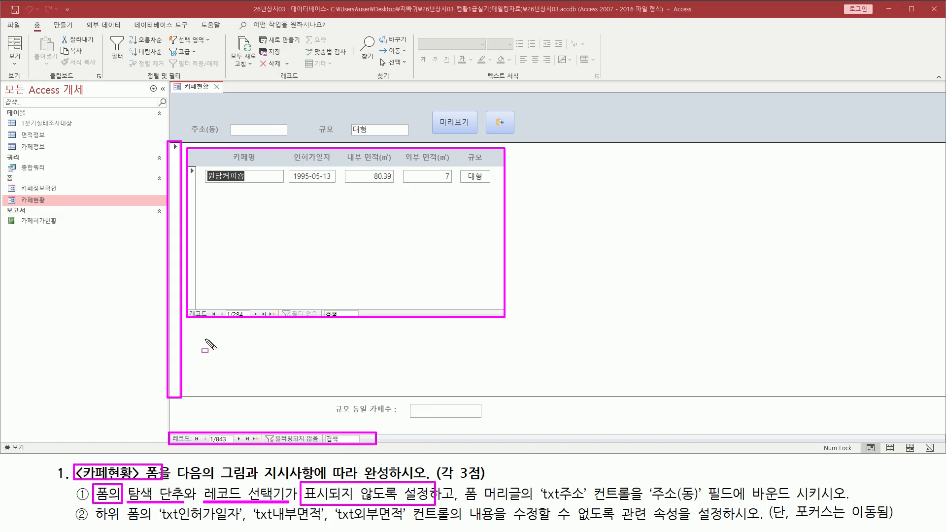
key(Escape)
mouse_move(171, 143)
mouse_down()
mouse_move(180, 399)
mouse_move(303, 445)
mouse_move(365, 446)
mouse_up()
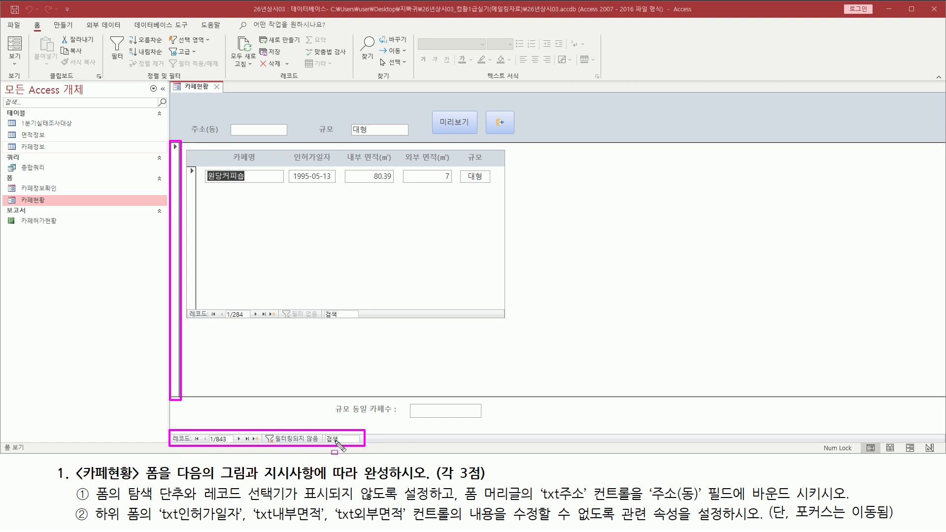
drag(302, 503, 432, 503)
key(Escape)
mouse_move(460, 483)
mouse_down()
mouse_move(528, 505)
mouse_move(632, 503)
mouse_up()
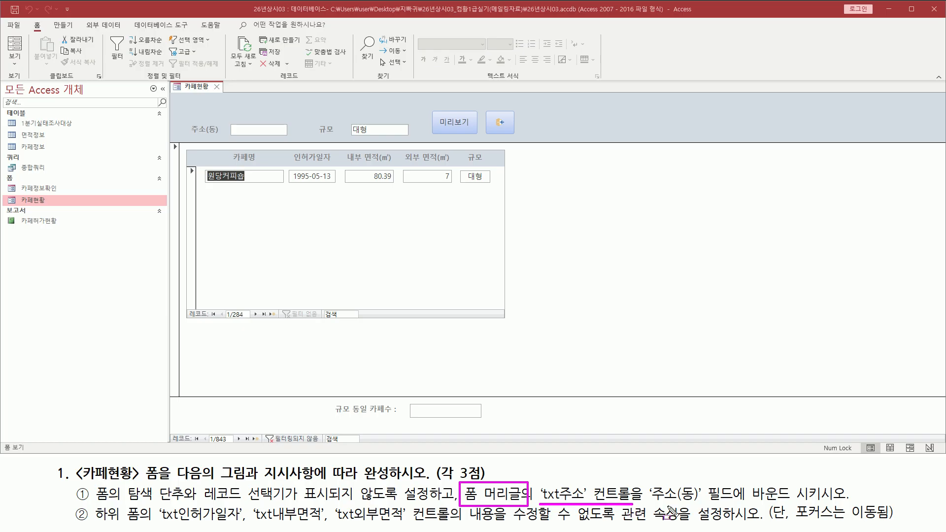
drag(654, 504, 820, 502)
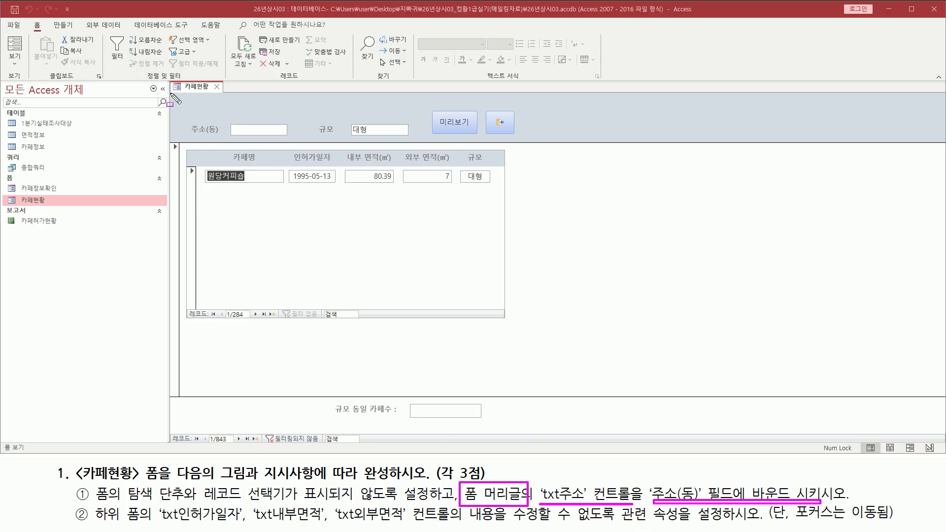
mouse_move(172, 94)
mouse_down()
mouse_move(180, 118)
mouse_move(525, 147)
mouse_up()
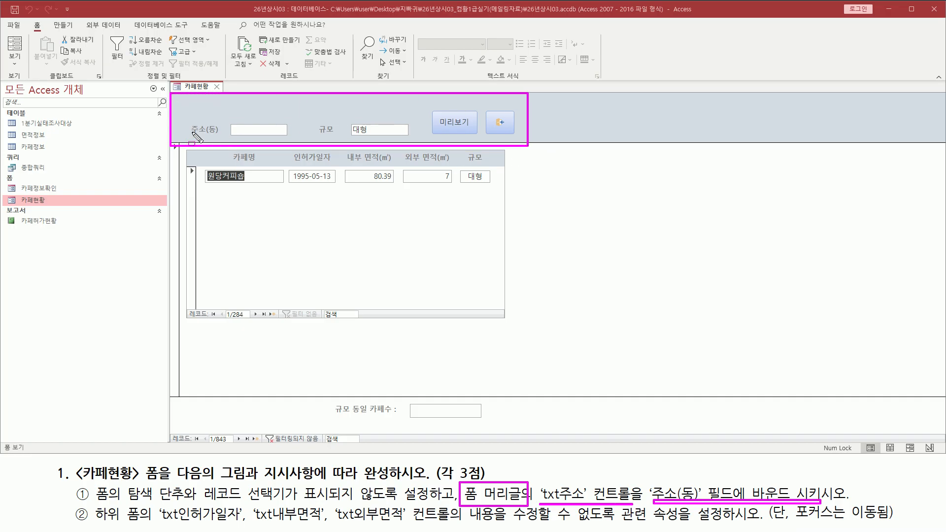
drag(189, 137, 289, 136)
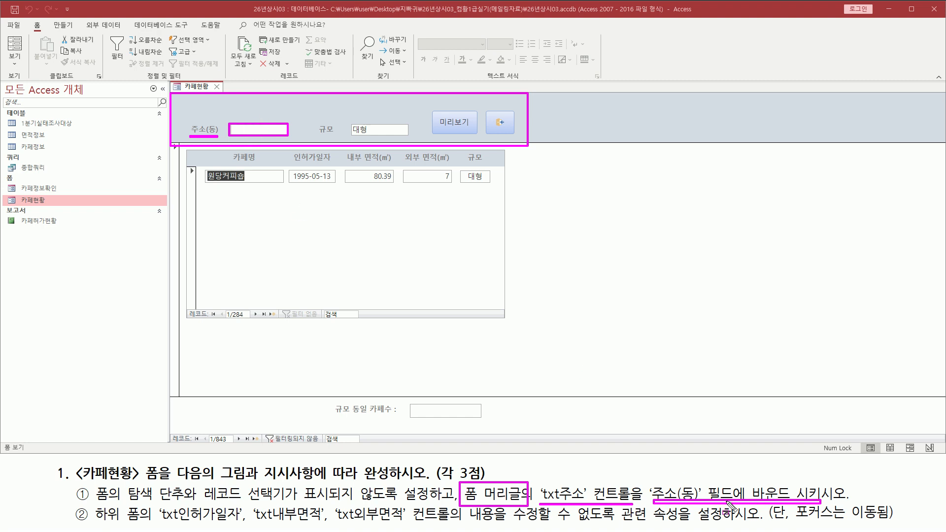
key(Escape)
Switch the 카페현황 form to Design view
click(190, 91)
right_click(192, 90)
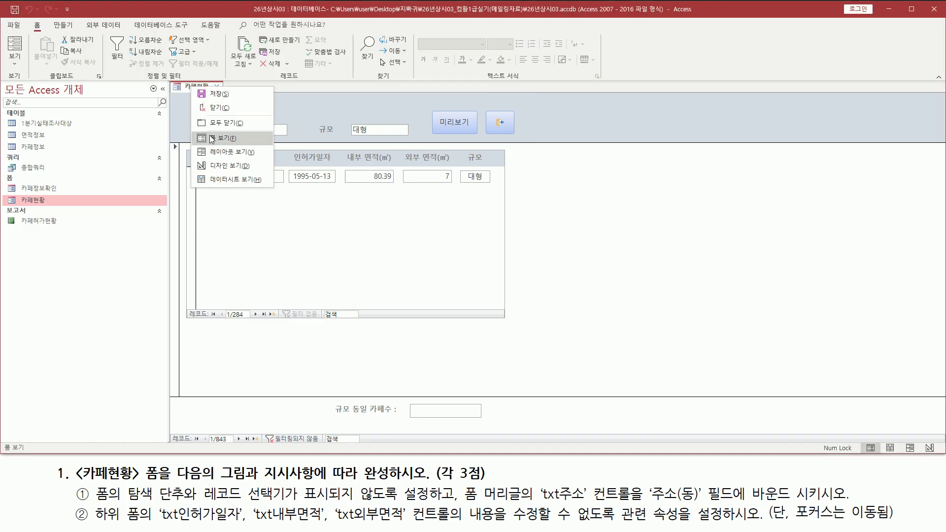
click(219, 167)
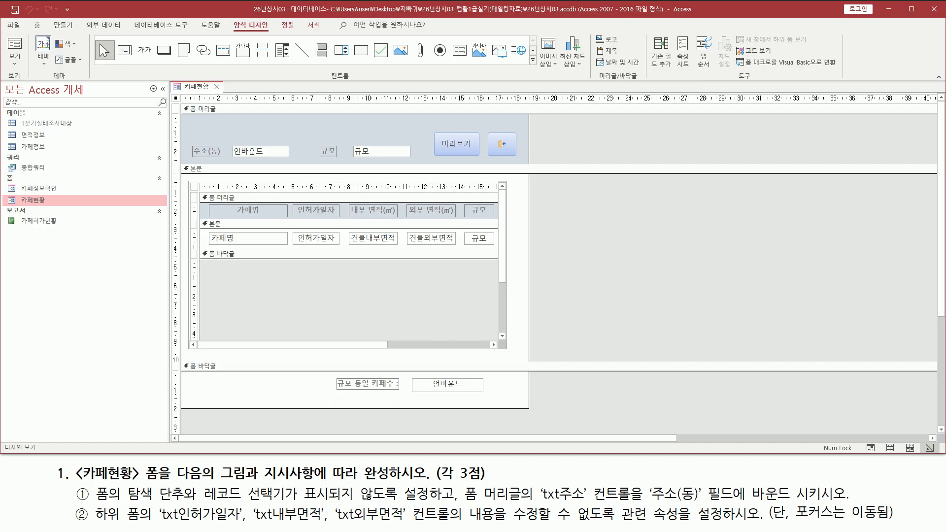
mouse_move(91, 484)
mouse_down()
mouse_move(131, 515)
mouse_move(426, 503)
mouse_up()
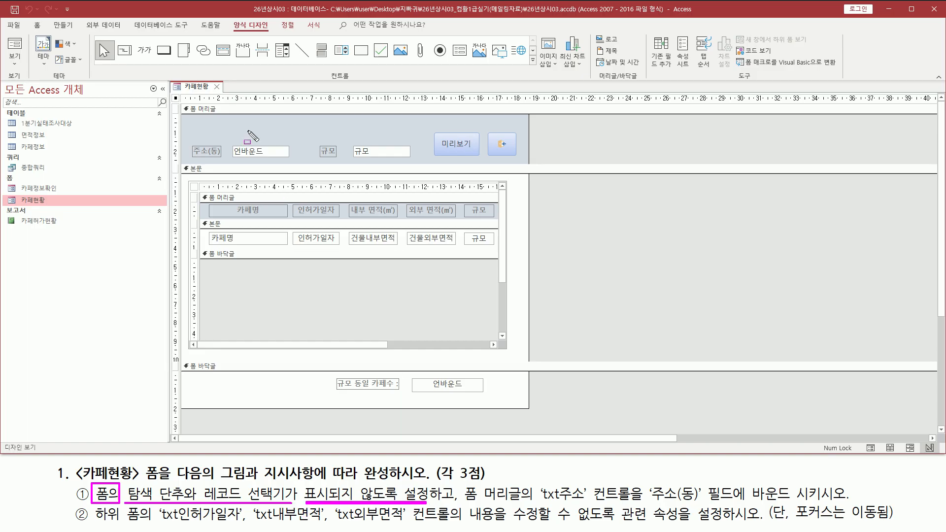
drag(183, 91, 603, 98)
drag(175, 106, 176, 341)
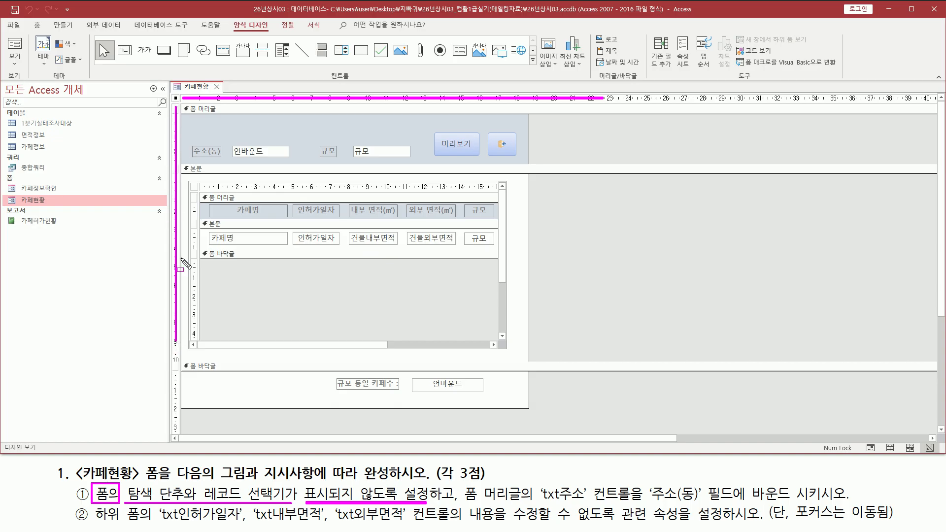
drag(169, 92, 183, 106)
key(Escape)
key(Escape)
Set both the record selector (레코드 선택기) and navigation buttons (탐색 단추) properties of the main 카페현황 form to 아니요
double_click(176, 98)
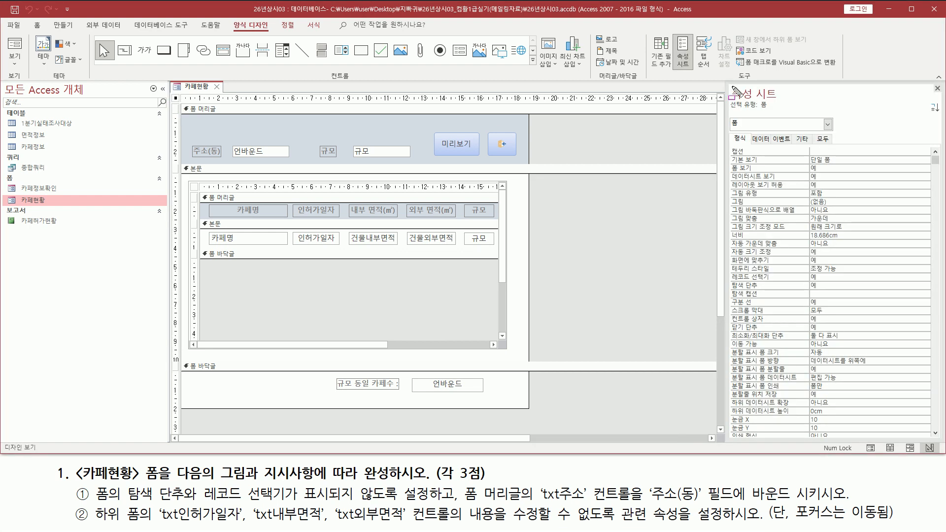
mouse_move(730, 82)
mouse_down()
mouse_move(727, 103)
mouse_move(783, 104)
mouse_move(777, 99)
mouse_move(767, 111)
mouse_up()
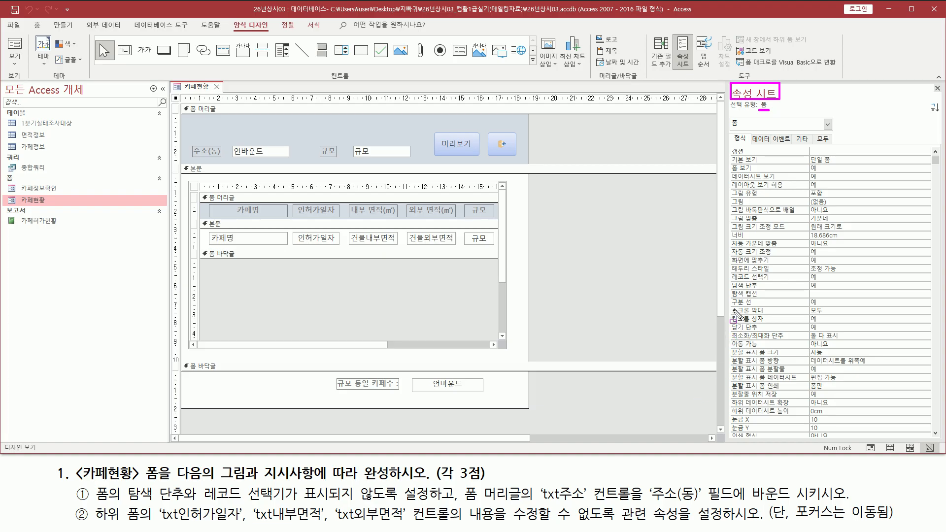
mouse_move(731, 294)
mouse_down()
mouse_move(764, 288)
mouse_move(772, 270)
mouse_move(841, 269)
mouse_up()
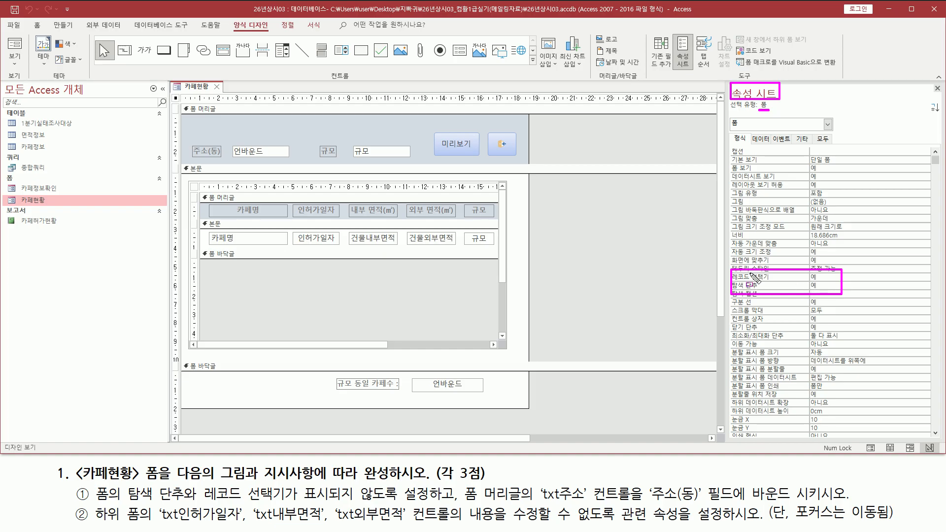
key(Escape)
click(922, 276)
click(926, 277)
click(913, 294)
click(919, 285)
click(927, 285)
click(897, 302)
drag(723, 270, 845, 294)
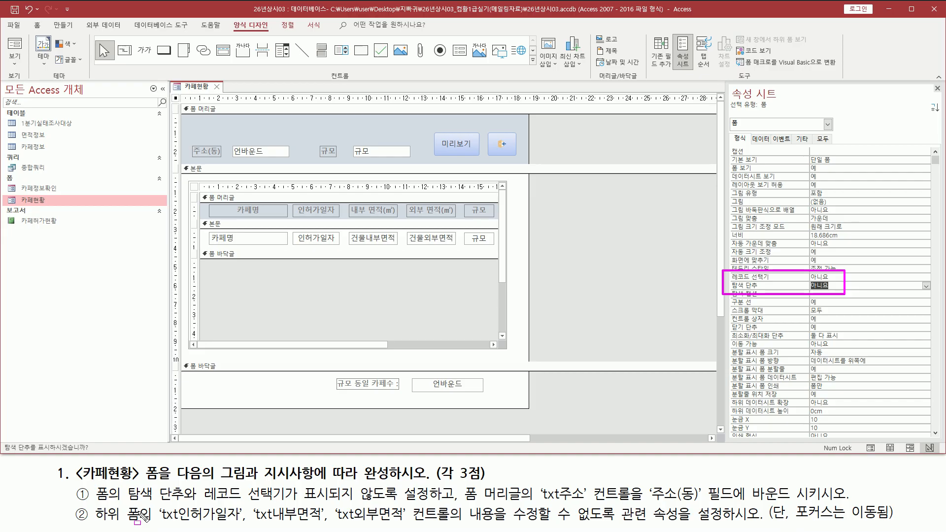
mouse_move(459, 491)
mouse_down()
mouse_move(458, 520)
mouse_move(512, 501)
mouse_move(639, 496)
mouse_up()
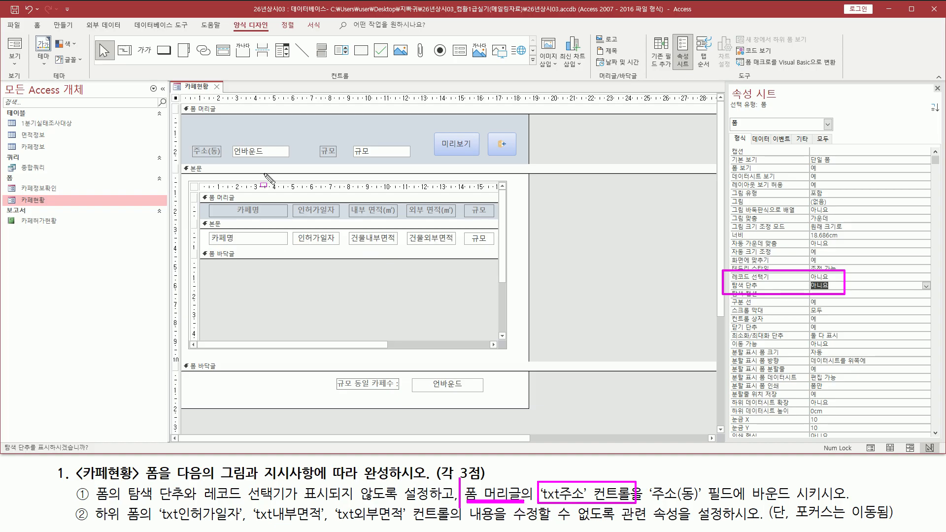
mouse_move(179, 103)
mouse_down()
mouse_move(411, 154)
mouse_move(533, 163)
mouse_up()
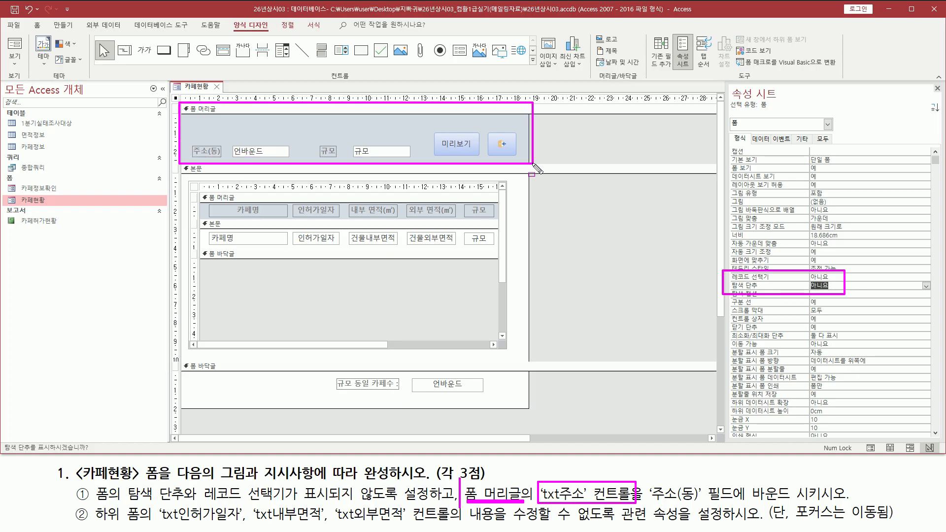
drag(192, 156, 293, 160)
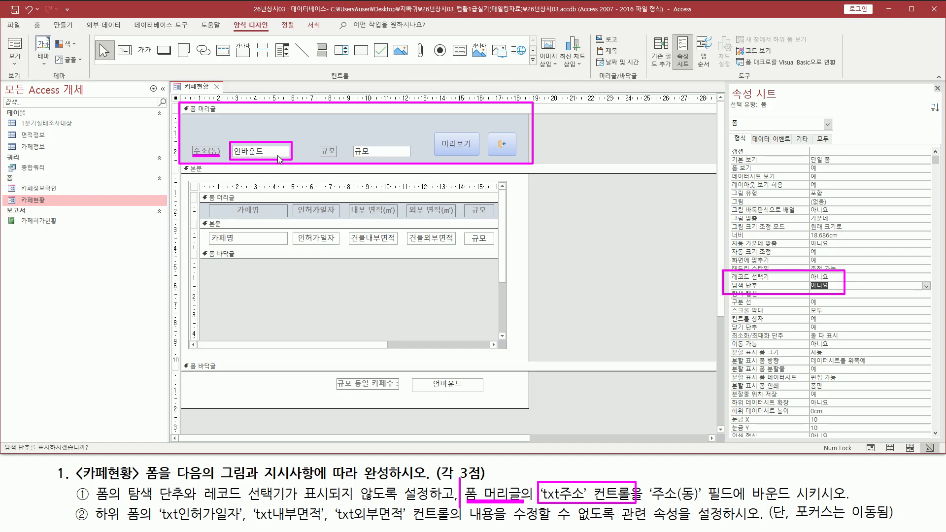
key(Escape)
Bind the txt주소 text box in the form header to the 주소(동) field through its control source (컨트롤 원본)
click(280, 155)
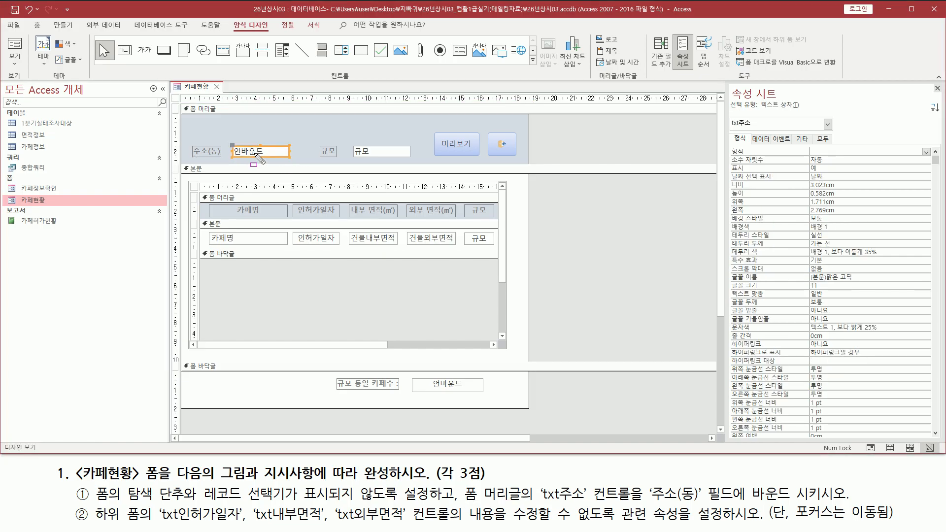
drag(731, 128, 749, 129)
drag(539, 504, 835, 502)
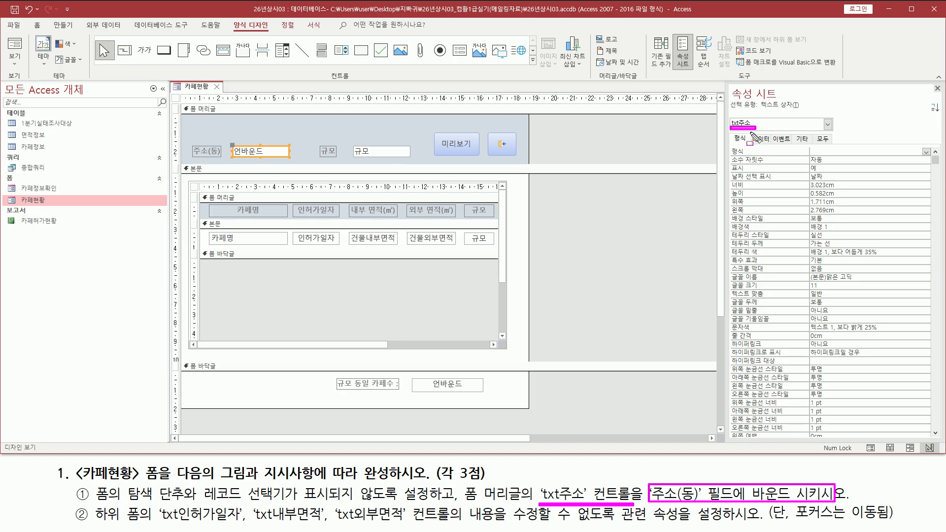
drag(750, 132, 771, 146)
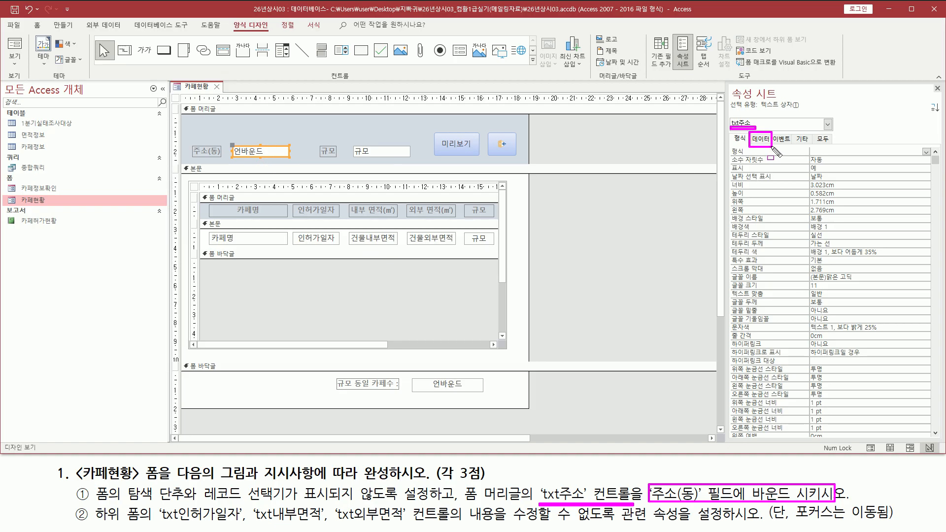
click(761, 140)
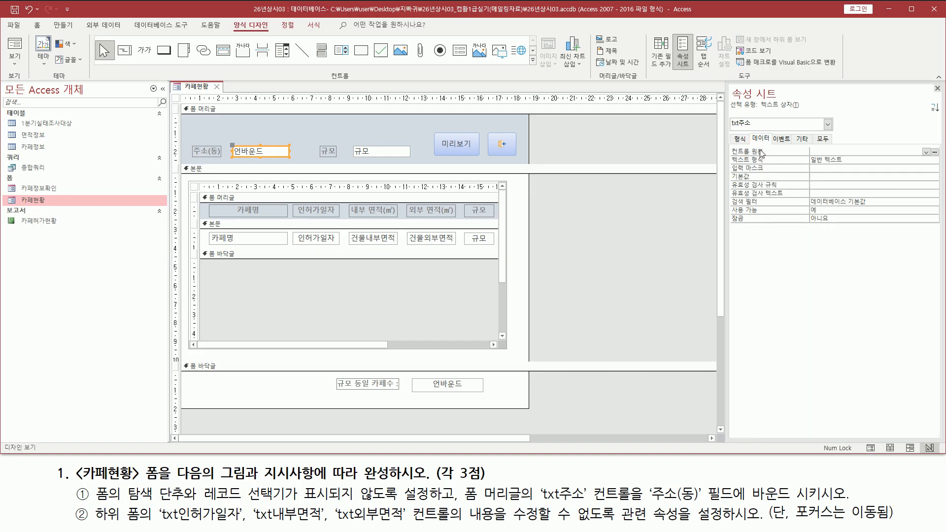
mouse_move(752, 143)
mouse_down()
mouse_move(769, 143)
mouse_move(753, 156)
mouse_move(762, 157)
mouse_up()
drag(920, 145, 933, 158)
key(Escape)
click(926, 152)
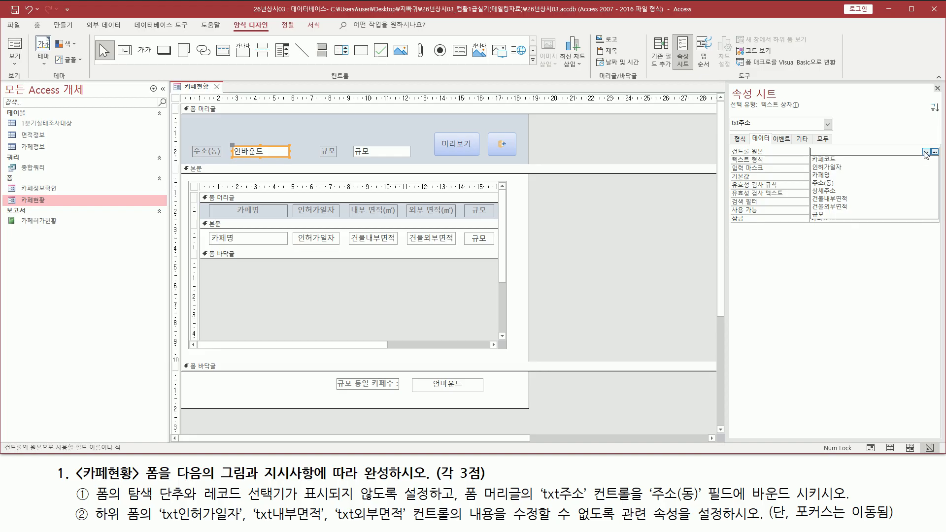
click(858, 190)
click(843, 152)
key(ctrl+2)
mouse_move(727, 156)
mouse_down()
mouse_move(814, 156)
mouse_move(835, 145)
mouse_up()
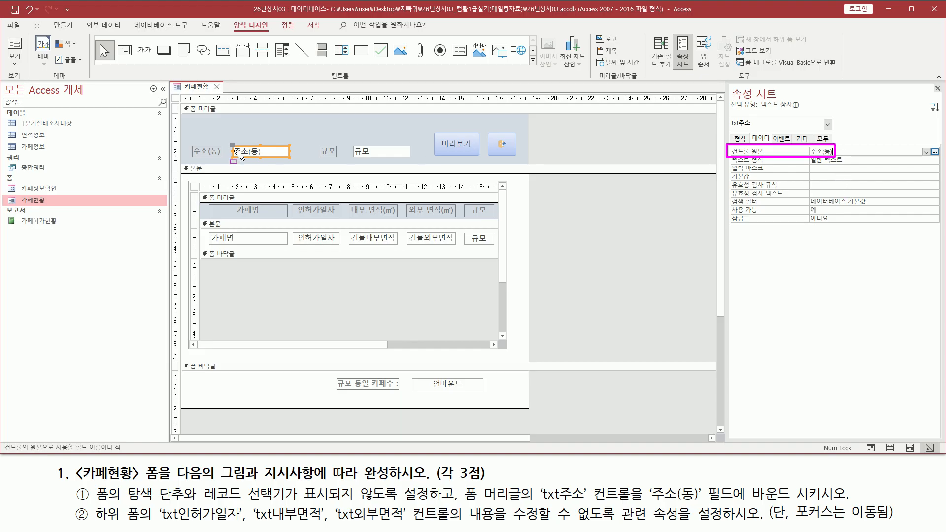
mouse_move(228, 140)
mouse_down()
mouse_move(247, 157)
mouse_move(293, 161)
mouse_up()
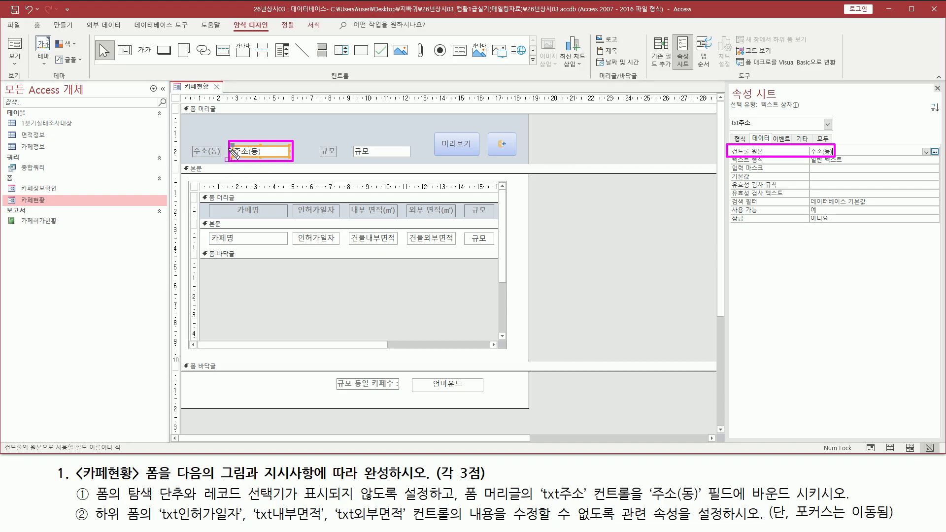
key(Escape)
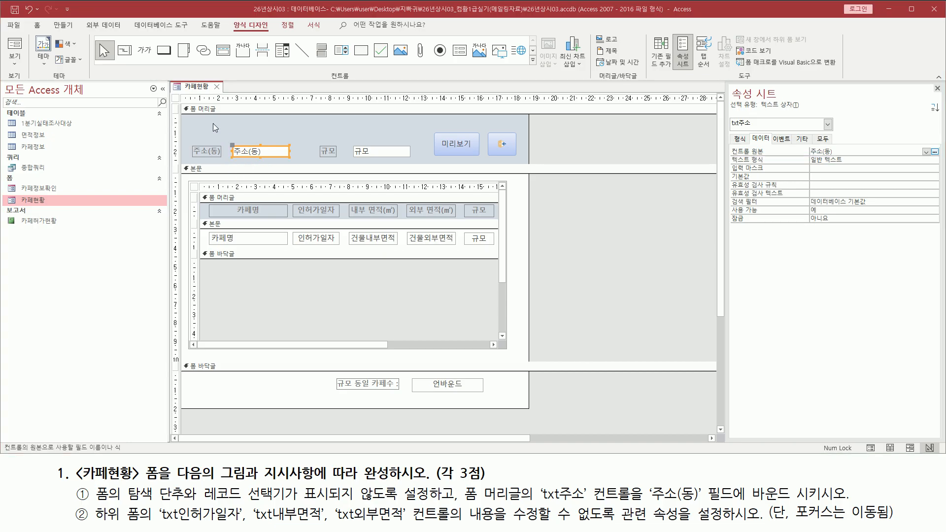
View the 카페현황 form in Form view to check its record selector, navigation buttons and the address text box in the header
right_click(196, 91)
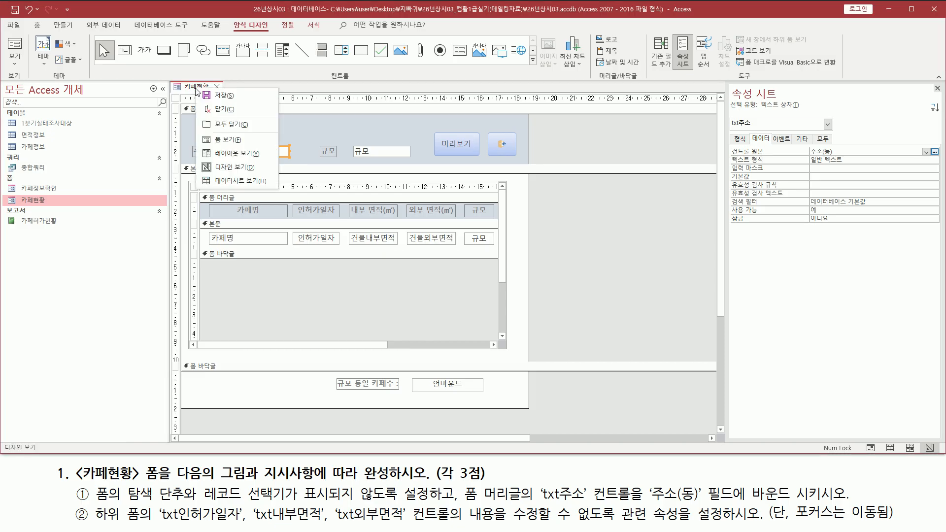
click(228, 142)
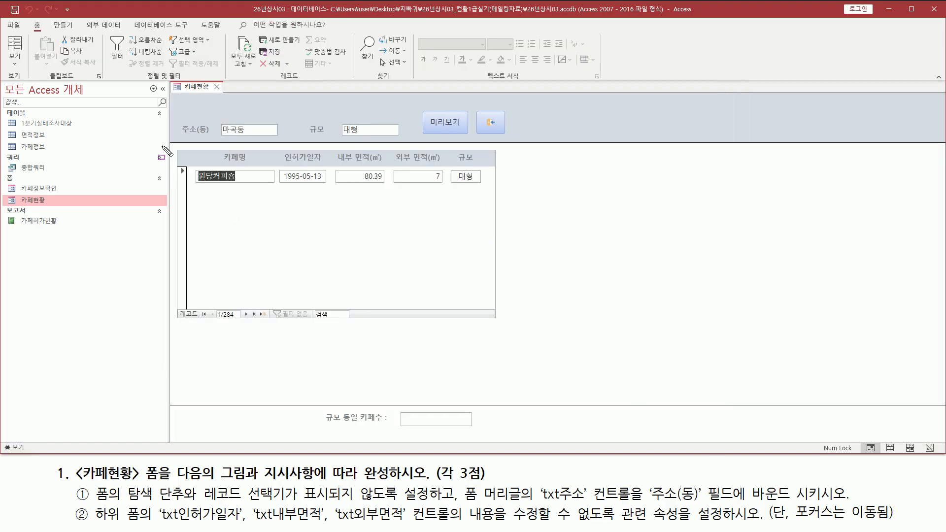
mouse_move(170, 144)
mouse_down()
mouse_move(183, 434)
mouse_move(179, 408)
mouse_move(173, 442)
mouse_move(508, 447)
mouse_up()
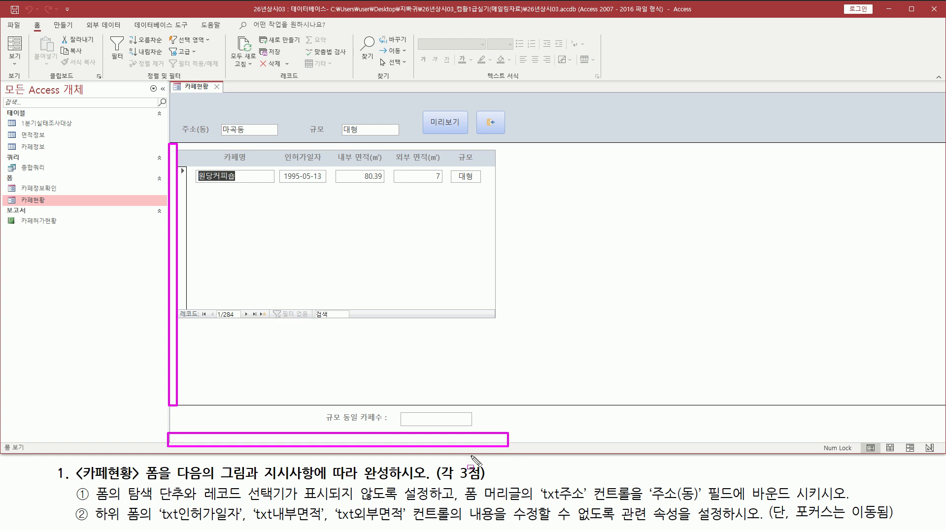
key(Escape)
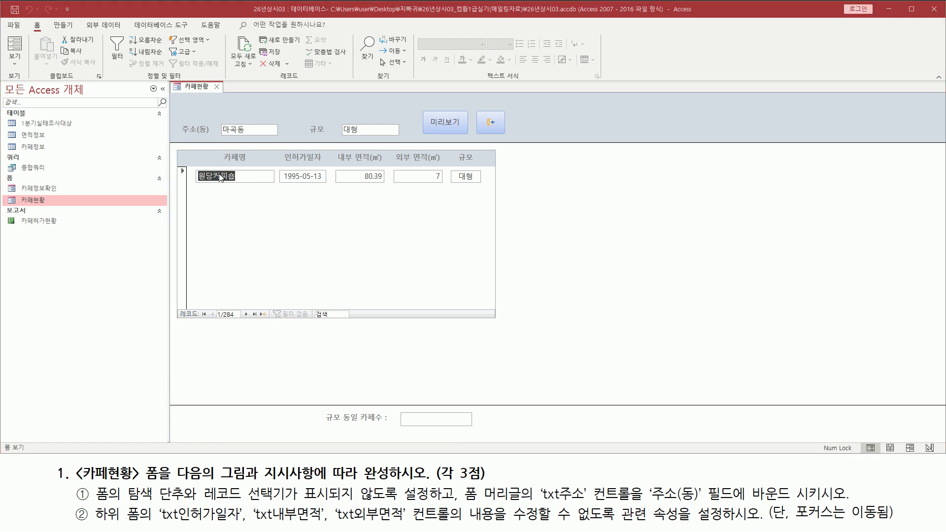
mouse_move(220, 120)
mouse_down()
mouse_move(240, 135)
mouse_move(281, 140)
mouse_up()
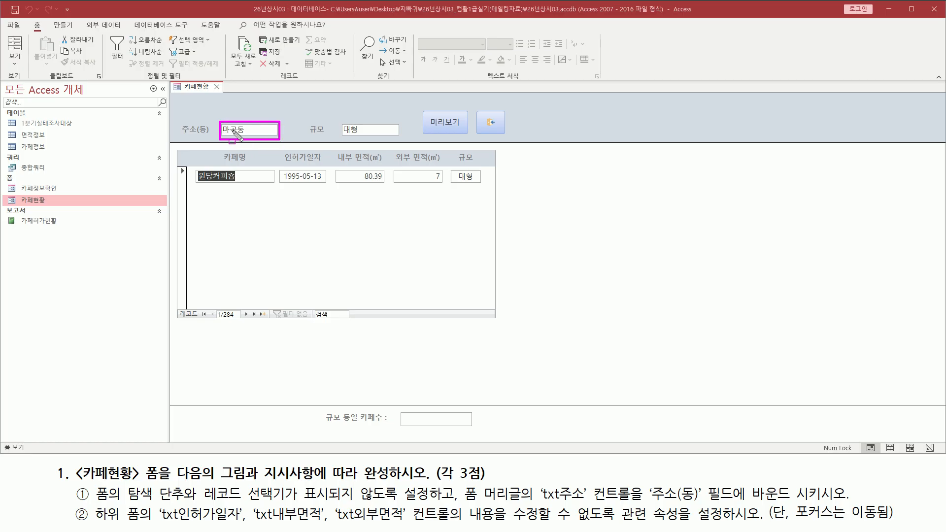
drag(649, 502, 725, 502)
drag(73, 496, 269, 495)
drag(374, 496, 851, 495)
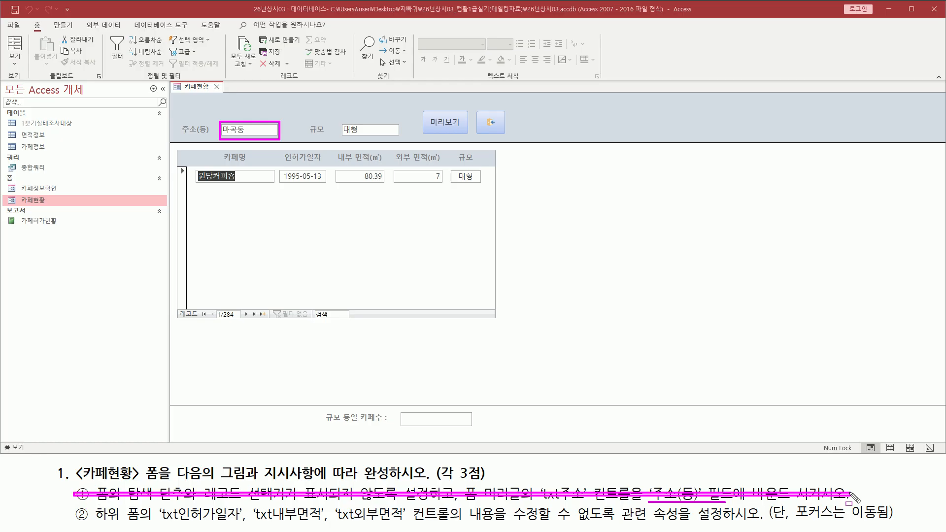
key(Escape)
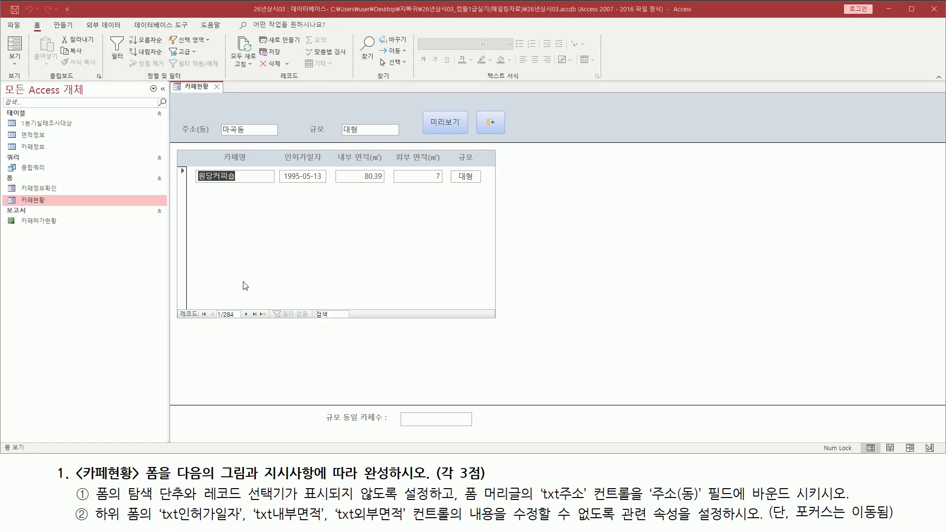
mouse_move(92, 507)
mouse_down()
mouse_move(101, 521)
mouse_move(154, 525)
mouse_up()
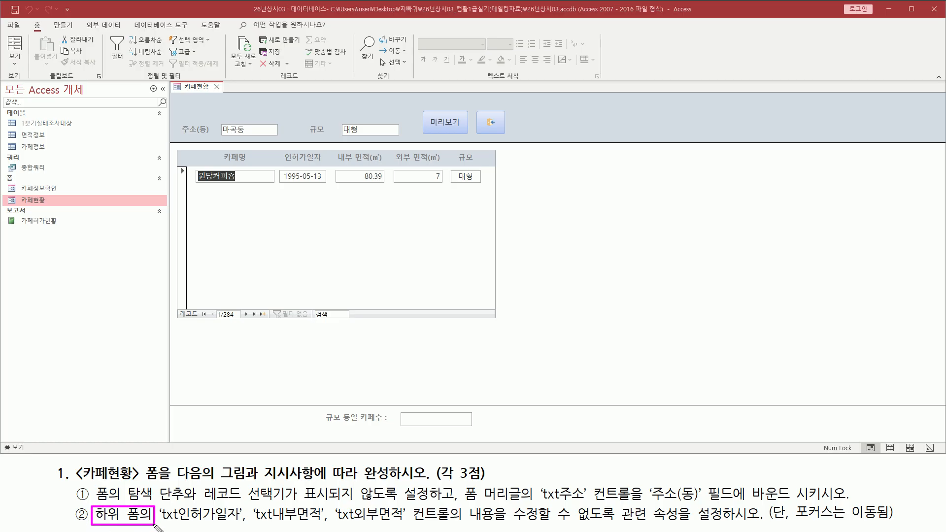
mouse_move(175, 151)
mouse_down()
mouse_move(189, 274)
mouse_move(498, 322)
mouse_up()
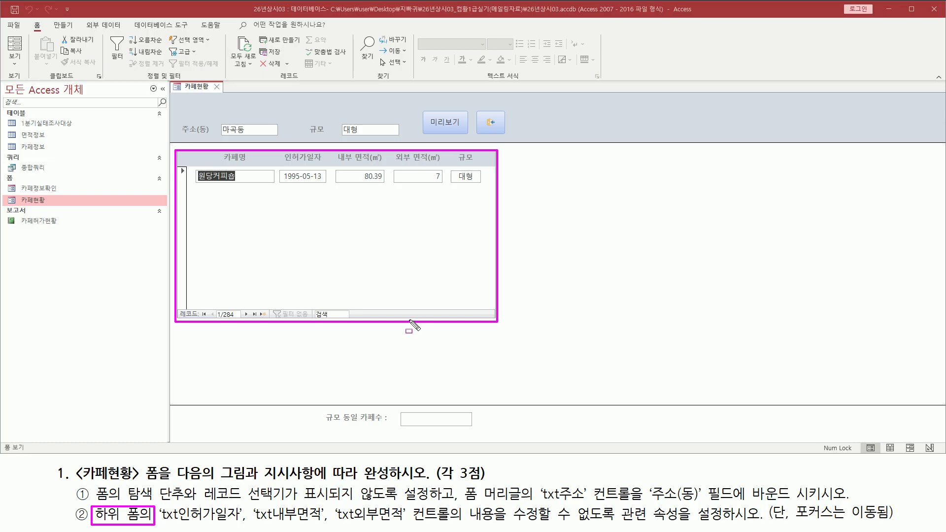
drag(161, 523, 239, 524)
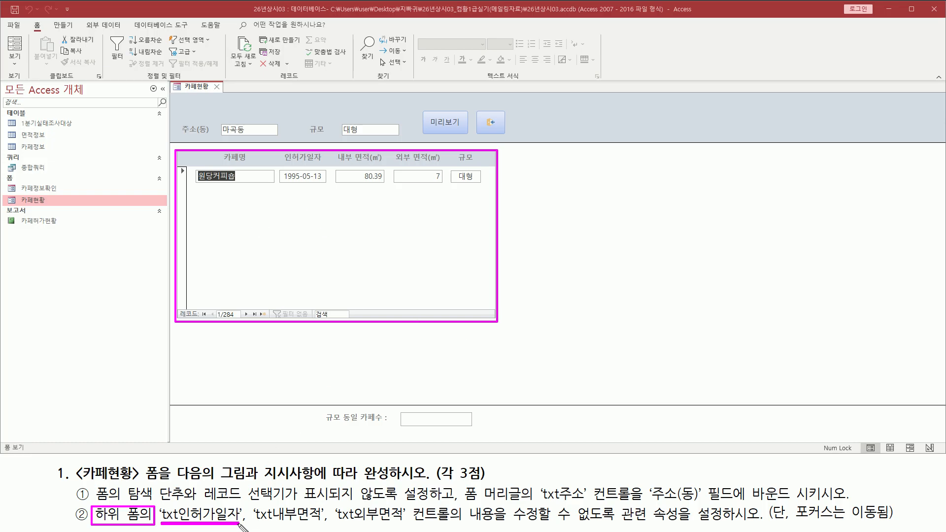
drag(284, 161, 319, 162)
drag(280, 170, 325, 185)
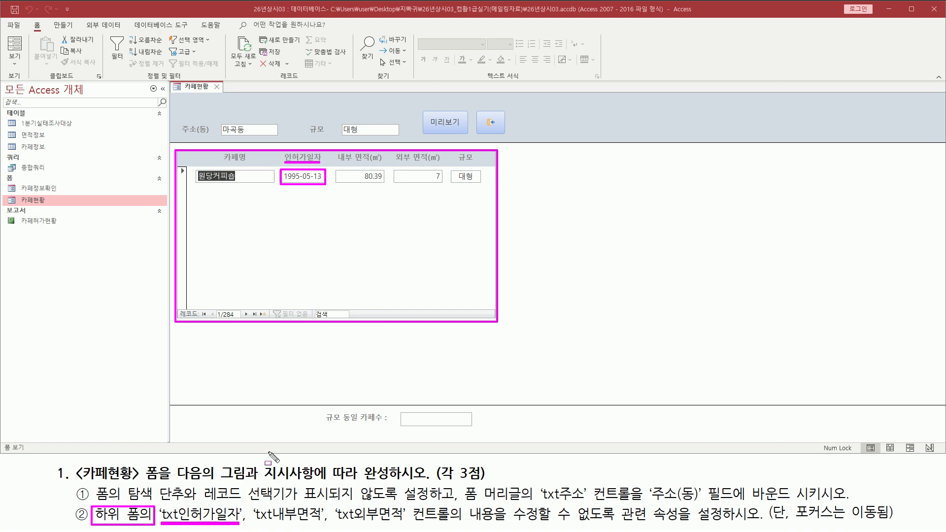
drag(251, 520, 322, 520)
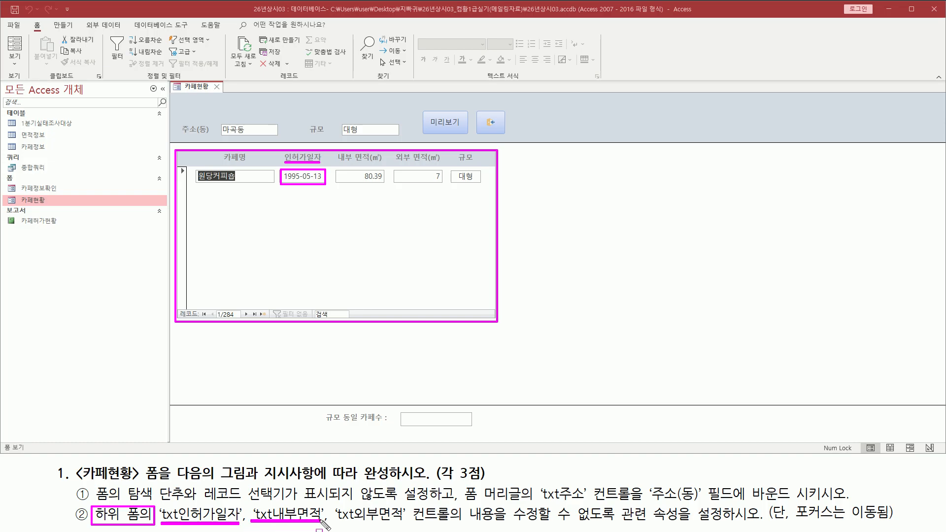
mouse_move(339, 163)
mouse_down()
mouse_move(386, 163)
mouse_move(337, 178)
mouse_move(385, 183)
mouse_up()
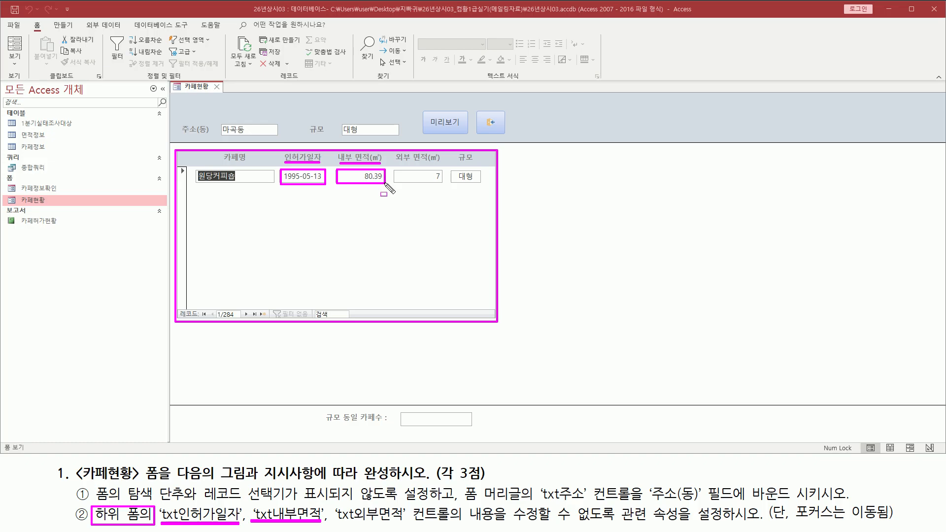
drag(333, 521, 400, 521)
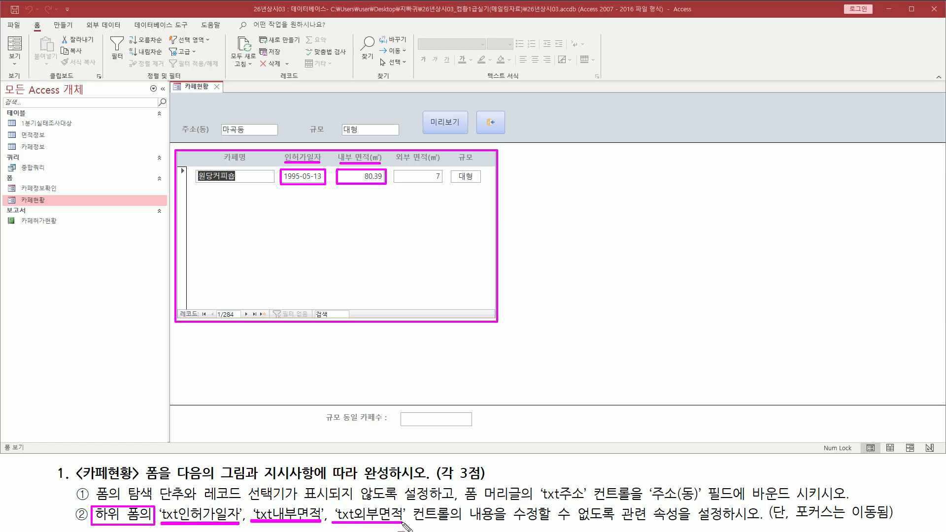
mouse_move(397, 159)
mouse_down()
mouse_move(438, 159)
mouse_move(394, 172)
mouse_move(446, 183)
mouse_up()
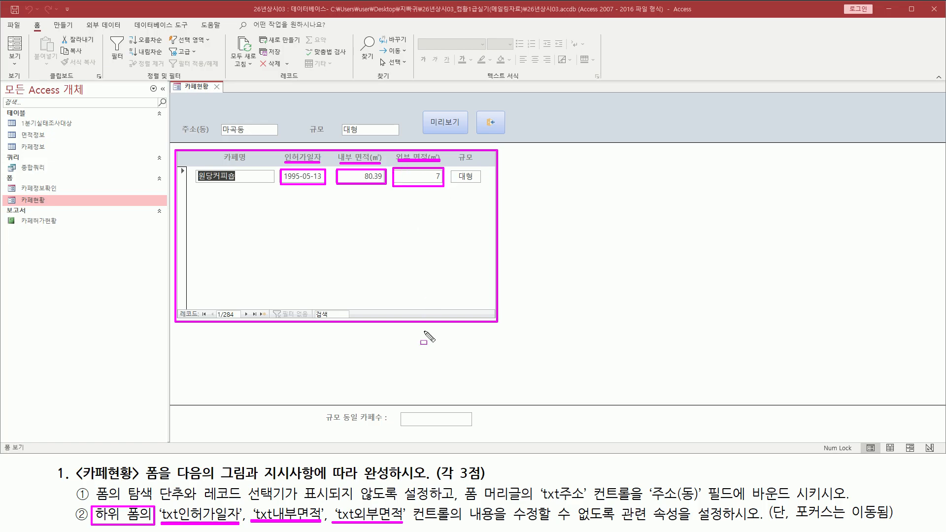
mouse_move(476, 523)
mouse_down()
mouse_move(635, 523)
mouse_move(615, 523)
mouse_up()
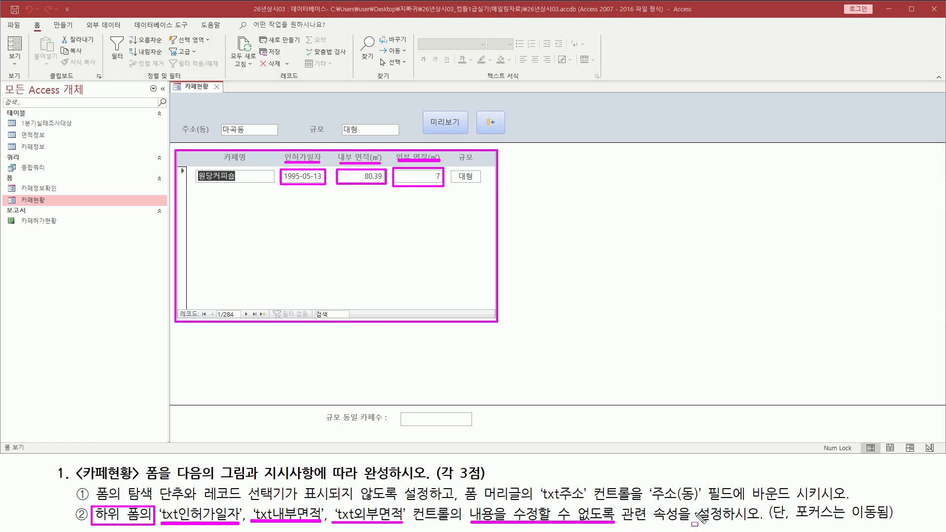
drag(792, 520, 887, 520)
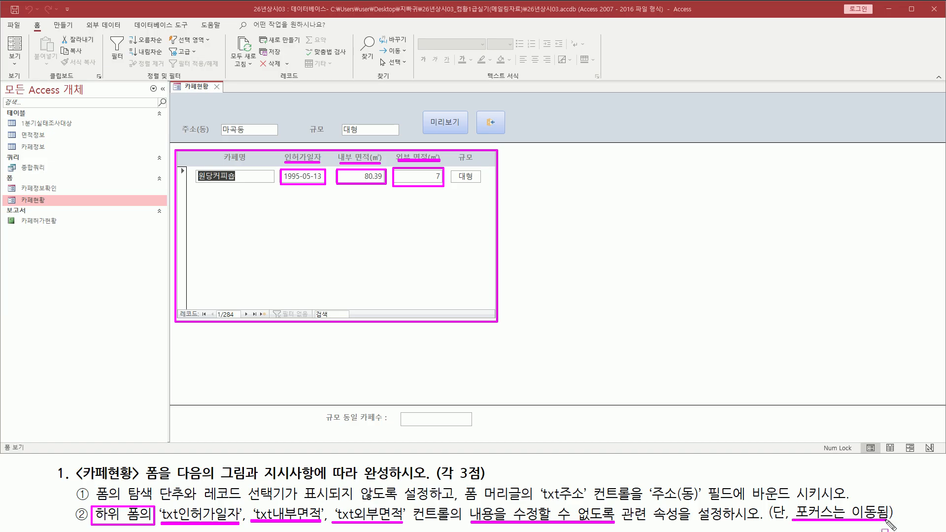
key(Escape)
Test focus and editing in the subform's date and area fields, deleting and retyping the final 3 of the 인허가일자 value
click(311, 178)
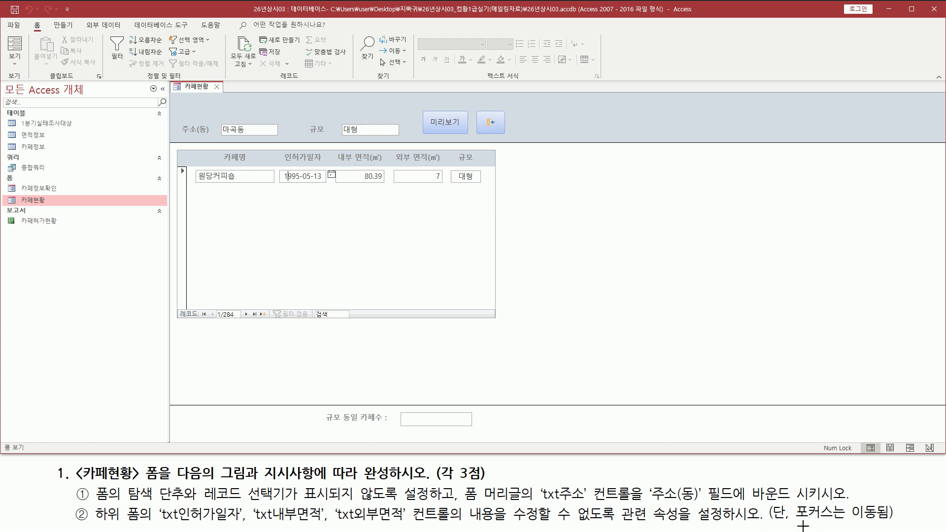
drag(794, 523, 882, 522)
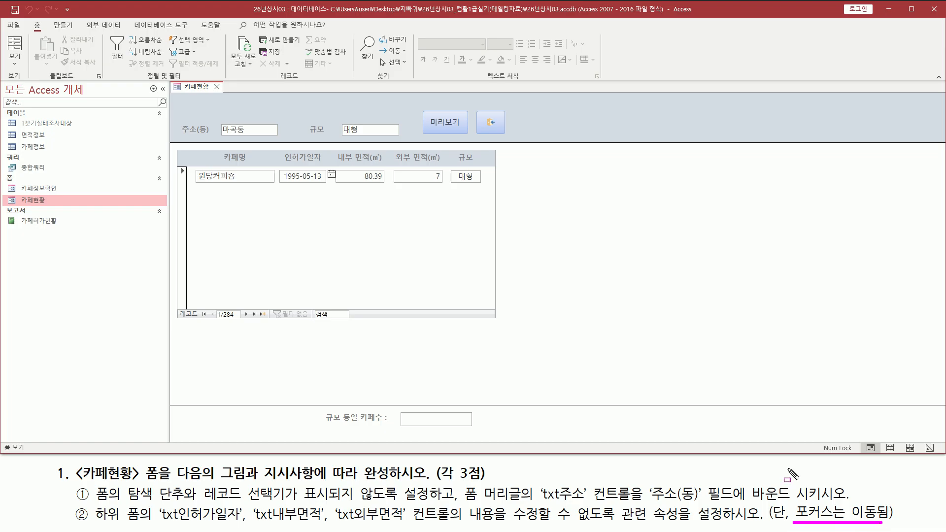
key(Escape)
click(406, 176)
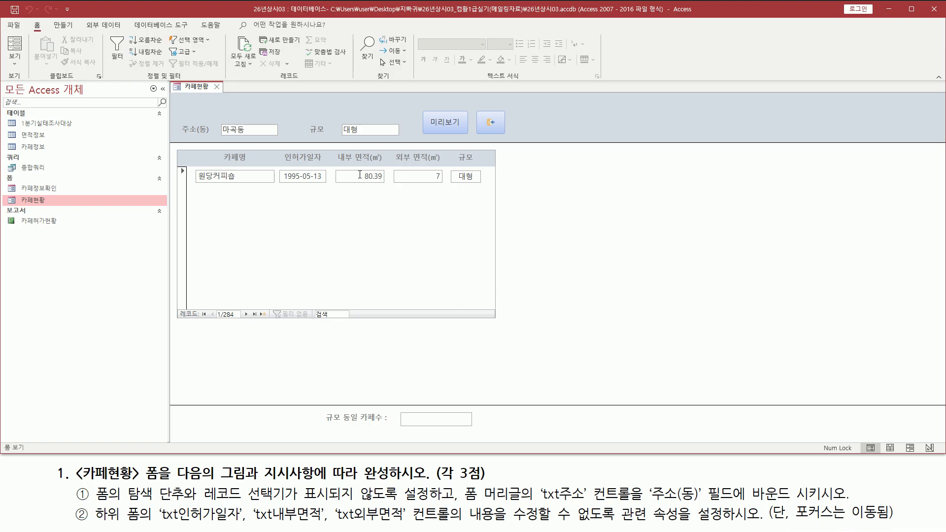
click(315, 176)
click(370, 176)
click(318, 176)
key(BackSpace)
text(3)
key(BackSpace)
text(3)
mouse_move(158, 505)
mouse_down()
mouse_move(179, 524)
mouse_move(613, 524)
mouse_up()
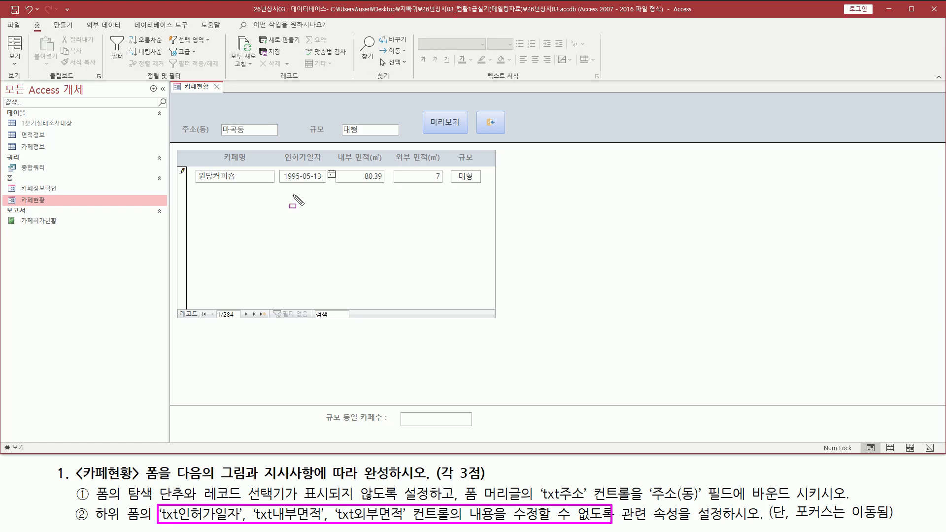
key(Escape)
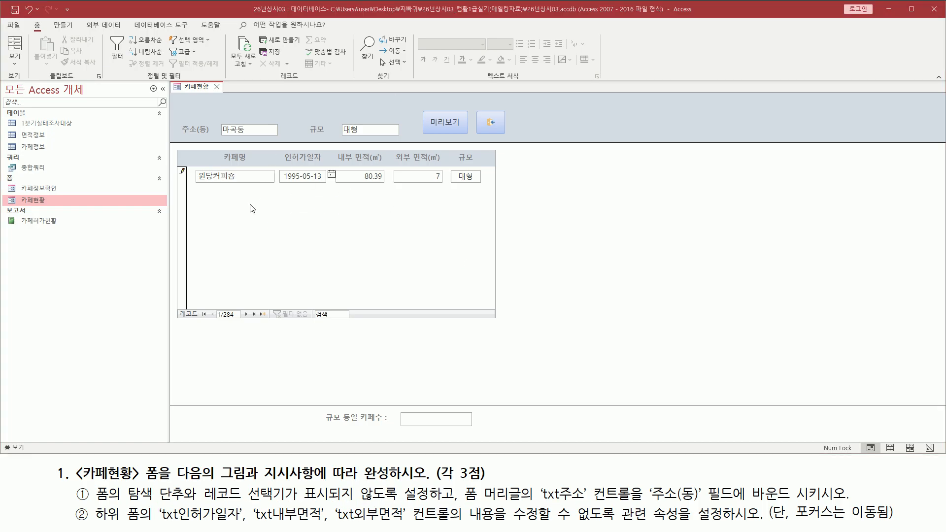
Switch the 카페현황 form to Design view and select the 카페정보확인 subform control
right_click(186, 91)
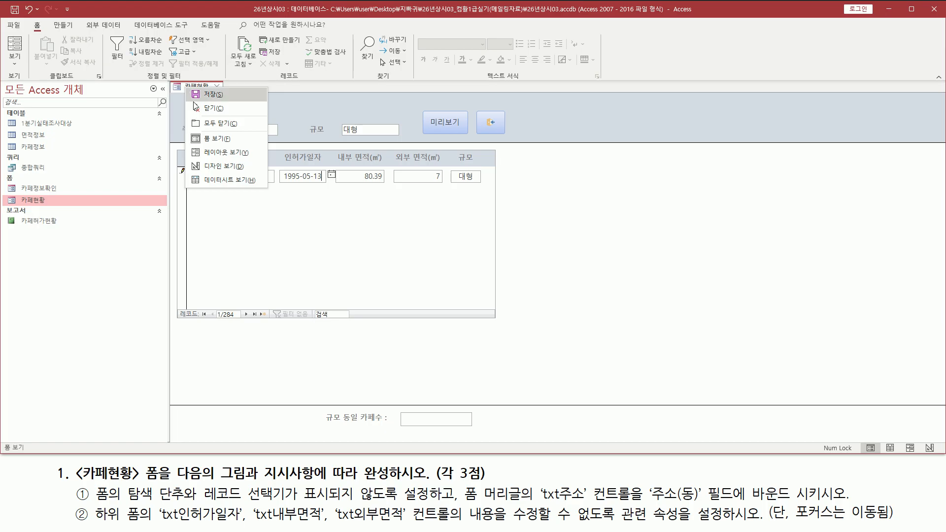
click(209, 166)
click(307, 242)
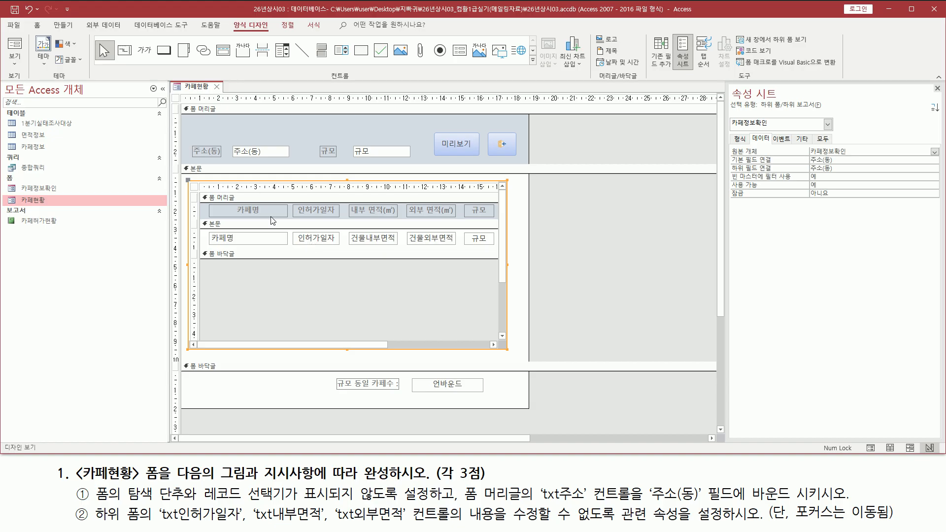
Check the control names of the subform's 인허가일자, 건물내부면적 and 건물외부면적 text boxes against the instruction
click(305, 240)
key(ctrl+2)
drag(731, 131, 776, 130)
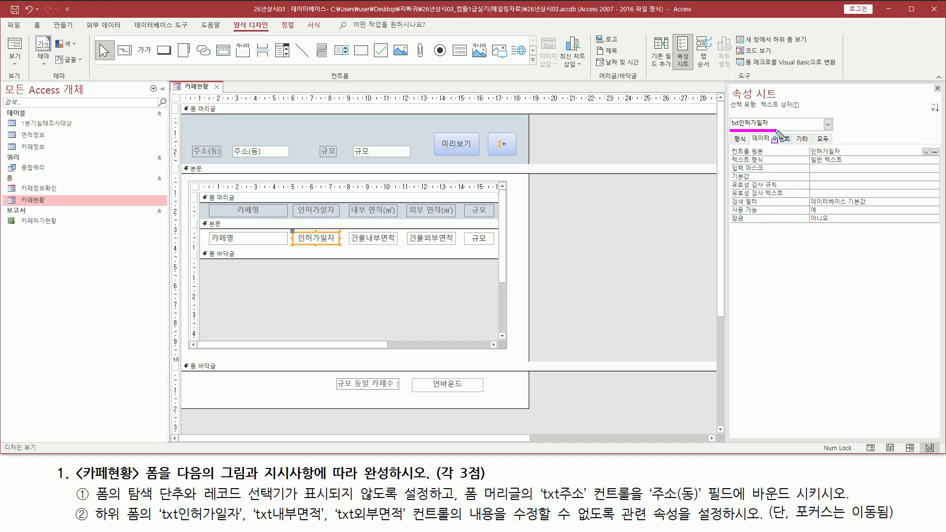
drag(161, 526, 250, 526)
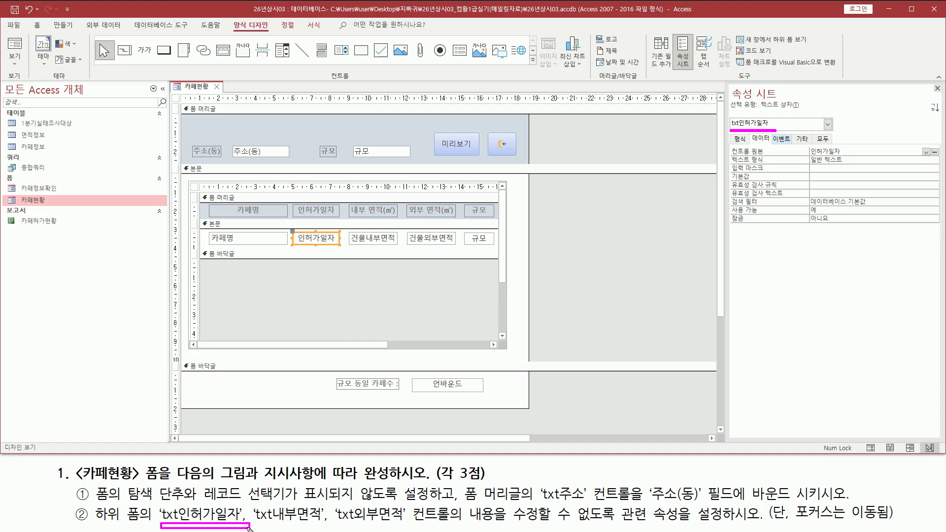
key(Escape)
click(385, 242)
key(ctrl+2)
drag(767, 131, 767, 117)
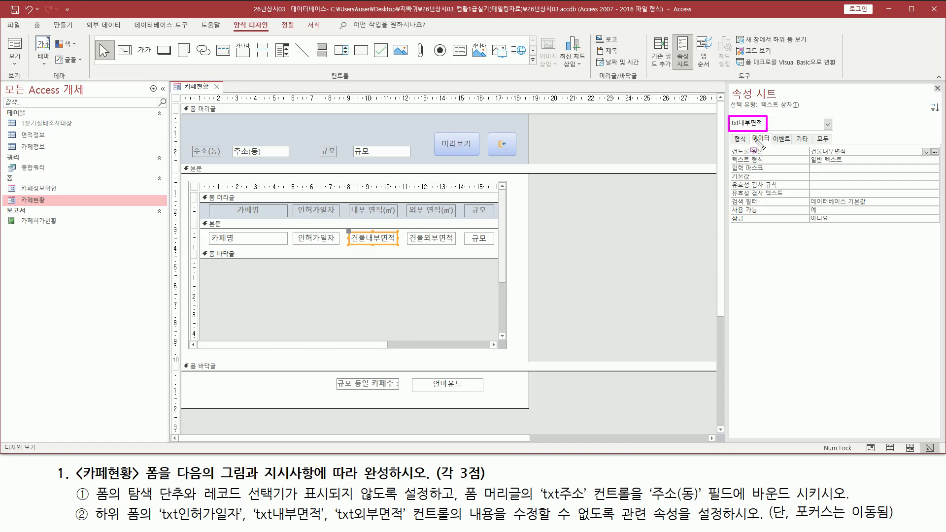
drag(253, 524, 321, 525)
click(428, 238)
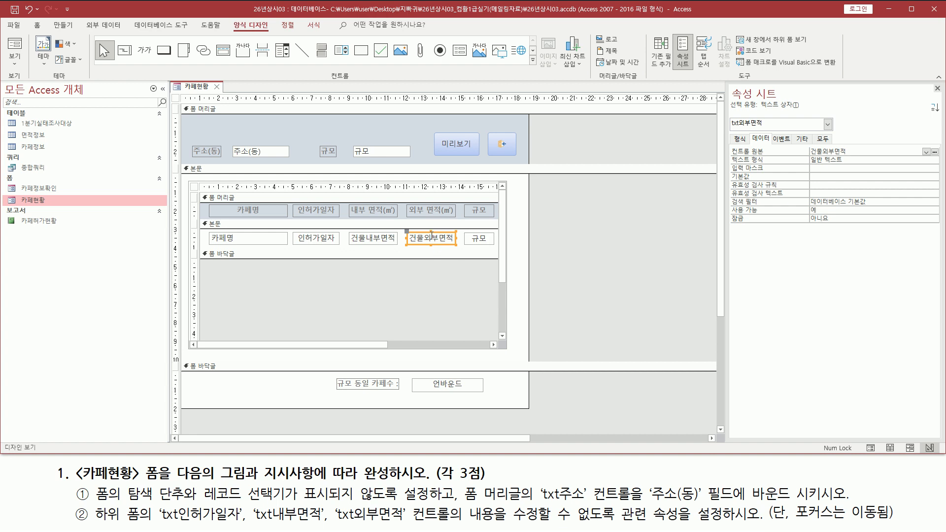
drag(730, 128, 780, 130)
drag(337, 523, 408, 523)
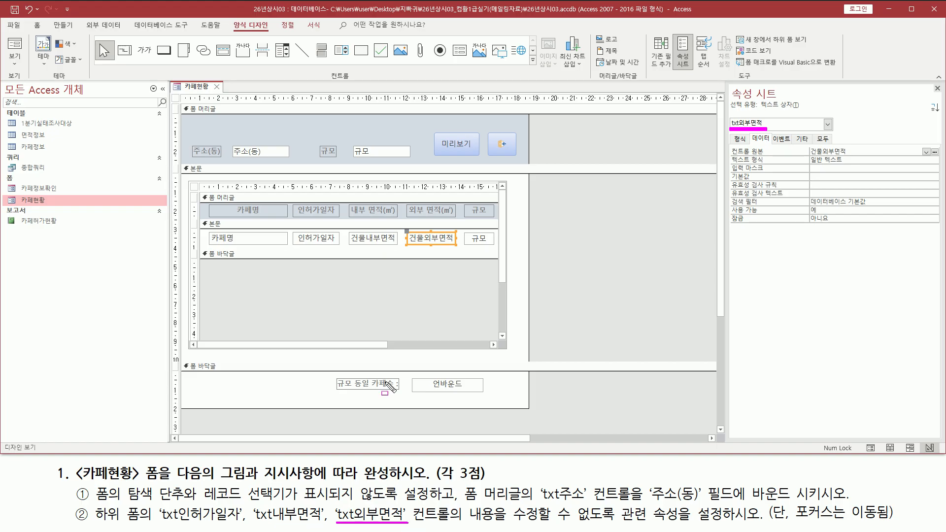
key(Escape)
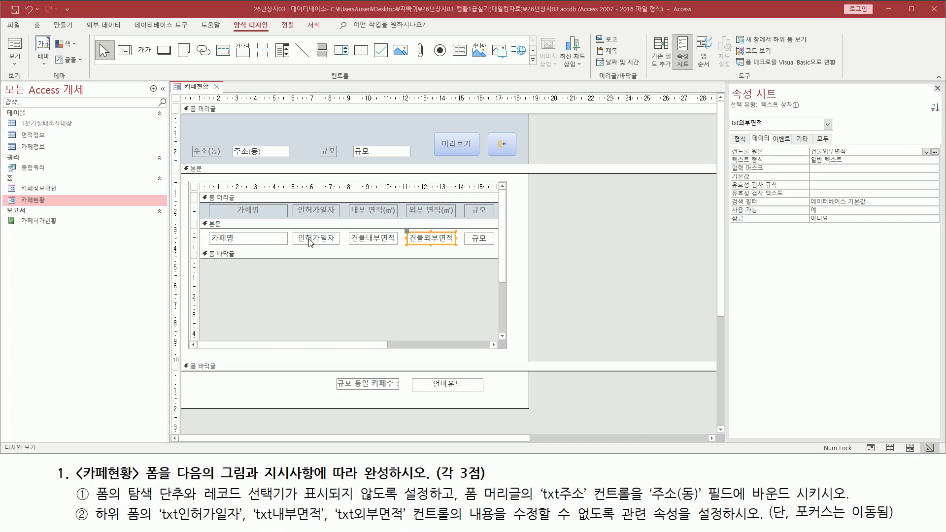
click(310, 242)
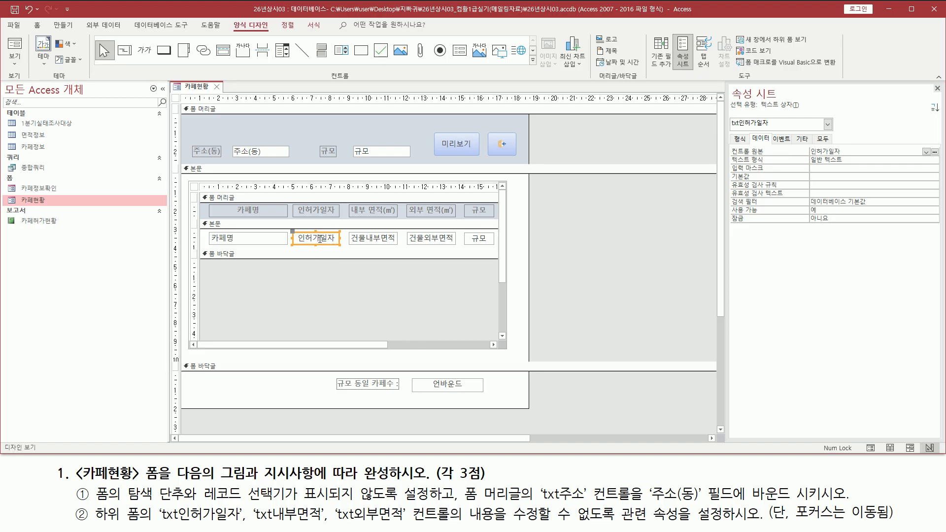
shift+click(372, 244)
shift+click(426, 242)
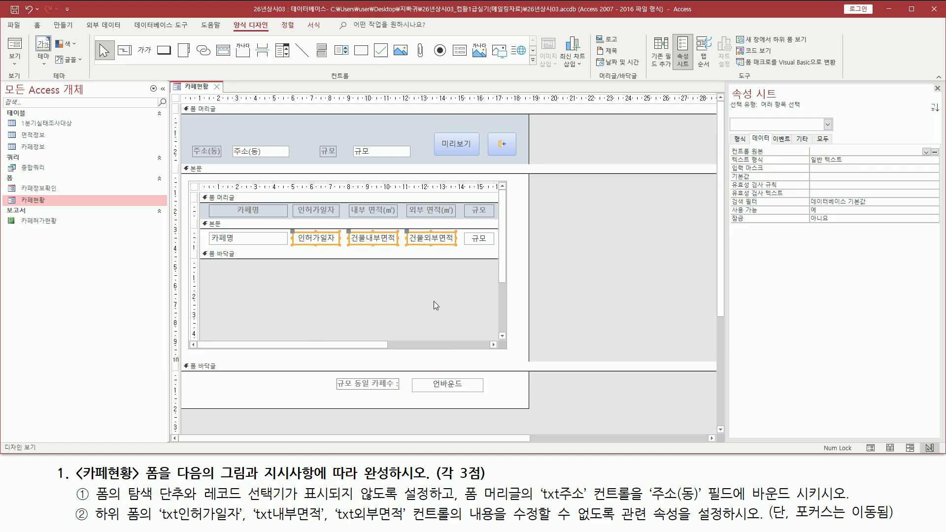
click(351, 292)
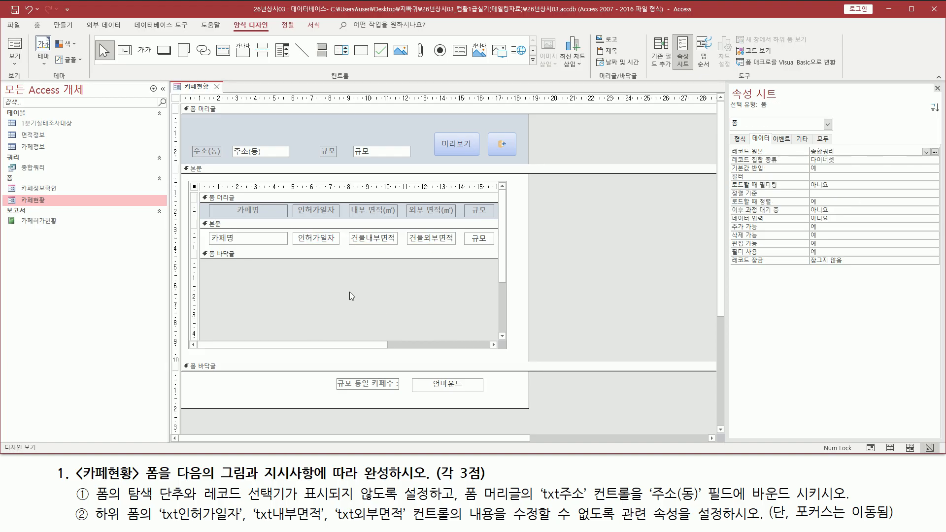
Set the 잠금 property to 예 for the subform's 인허가일자, 건물내부면적 and 건물외부면적 text boxes together
click(320, 247)
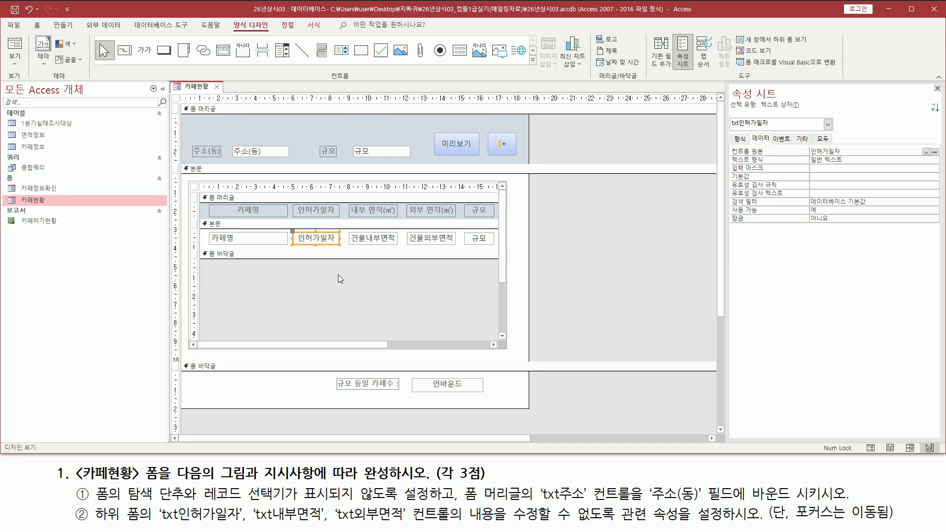
shift+click(378, 241)
shift+click(426, 241)
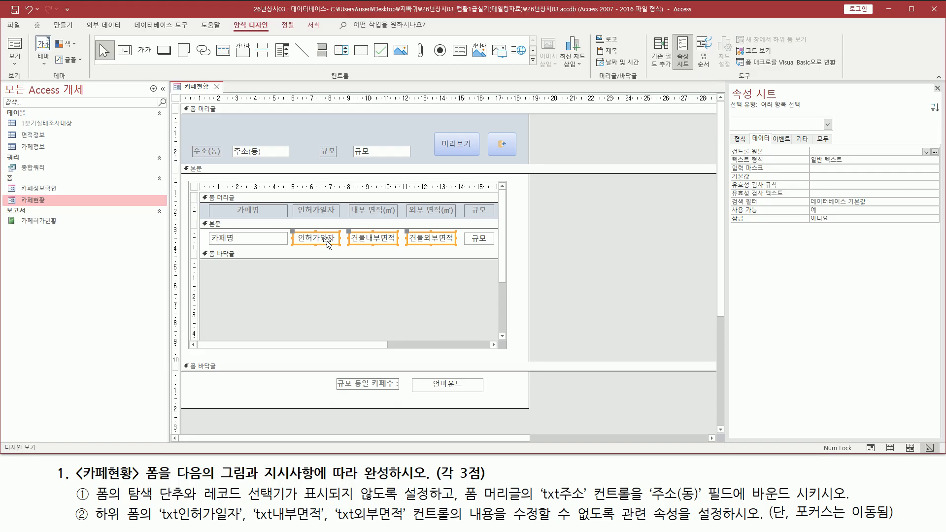
drag(466, 524, 626, 525)
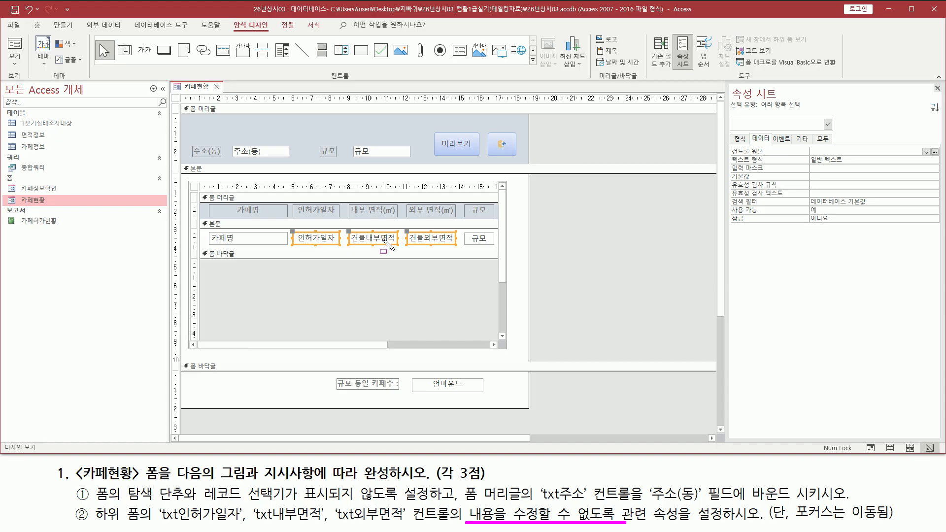
drag(749, 132, 772, 145)
mouse_move(728, 213)
mouse_down()
mouse_move(836, 225)
mouse_move(840, 215)
mouse_up()
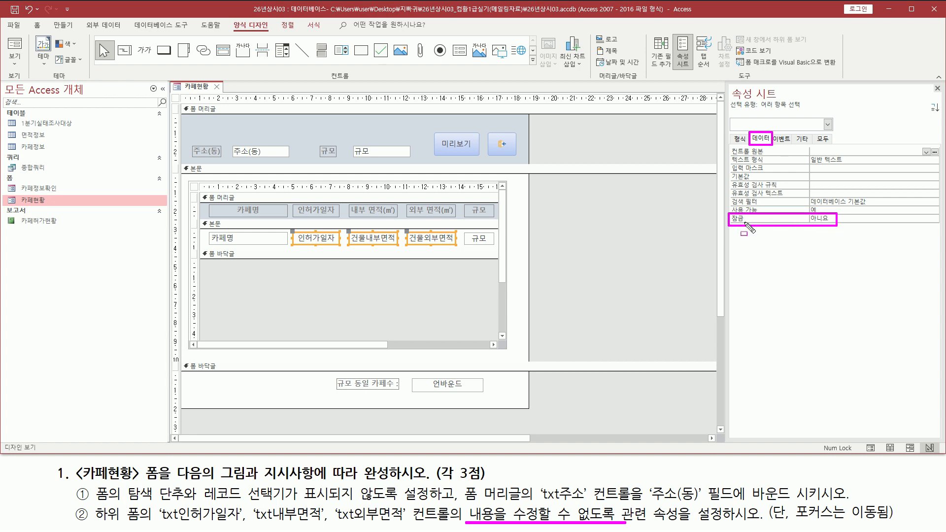
key(Escape)
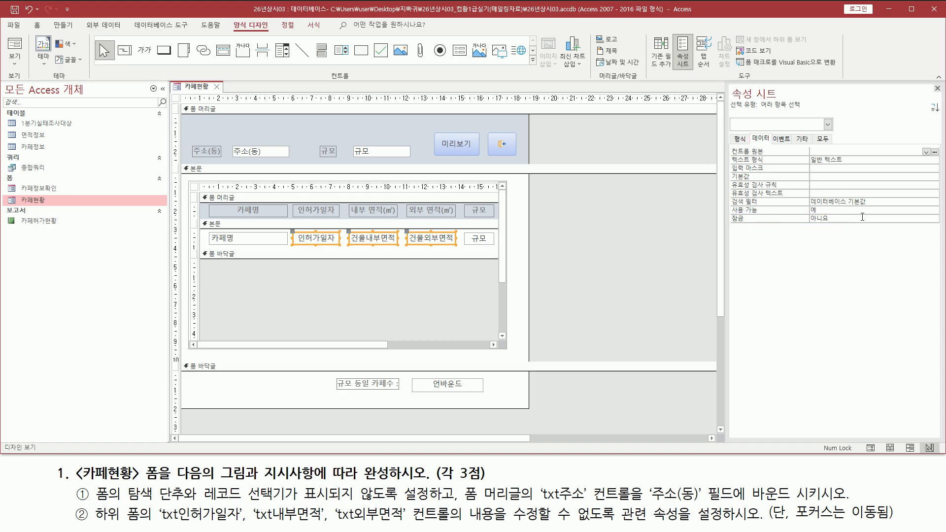
click(862, 218)
click(934, 219)
click(888, 231)
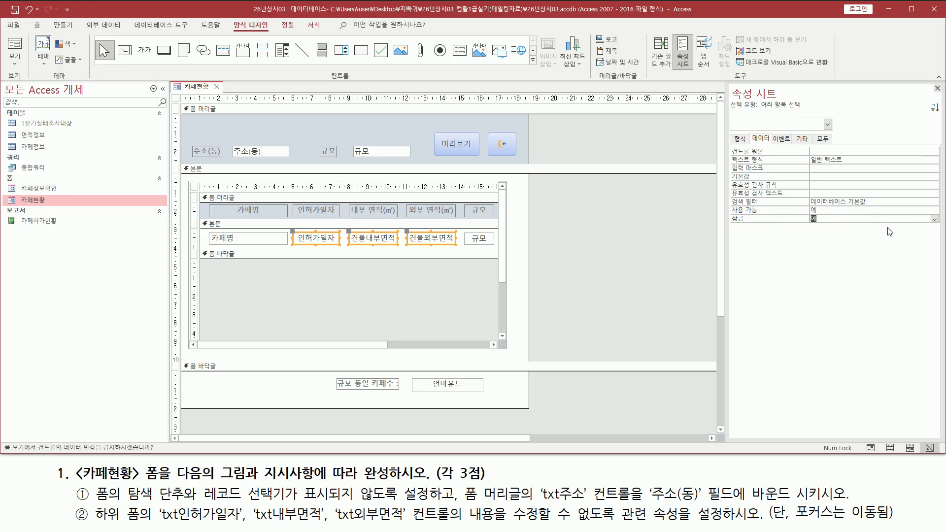
drag(722, 224, 837, 216)
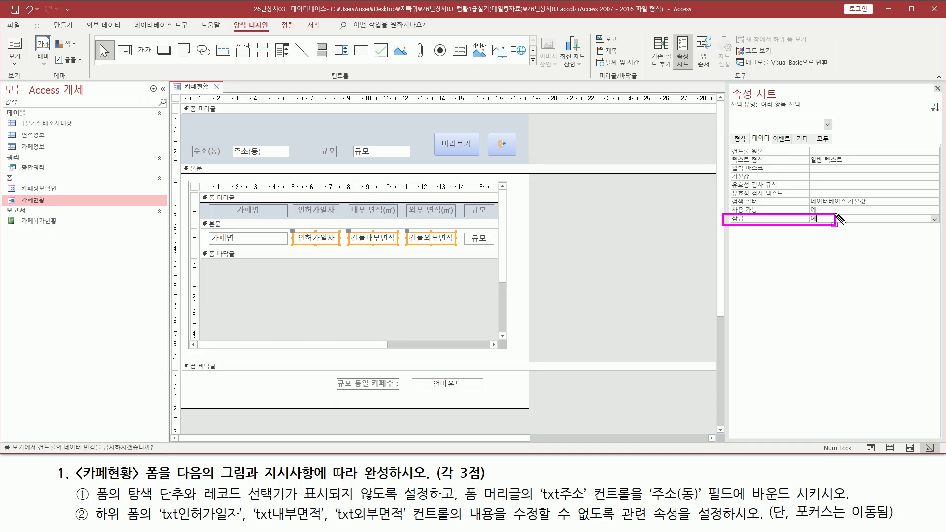
mouse_move(286, 224)
mouse_down()
mouse_move(466, 264)
mouse_move(461, 254)
mouse_up()
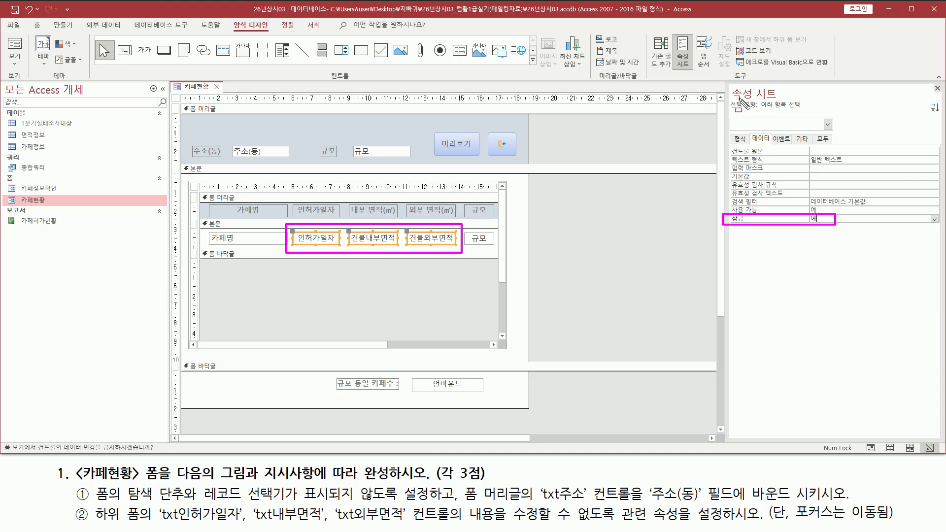
drag(760, 111, 805, 112)
key(Escape)
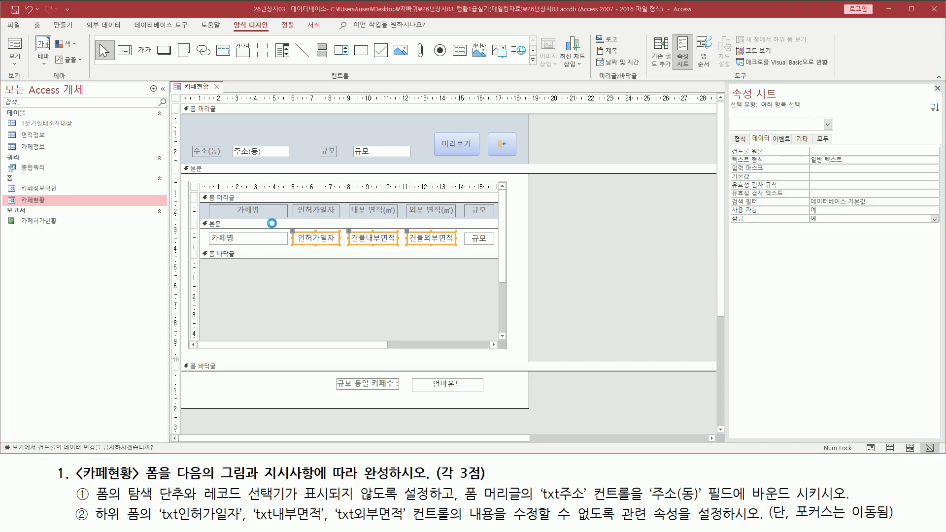
Open the 카페현황 form in Form view and test focus in the subform's 인허가일자, 내부 면적 and 외부 면적 fields
right_click(195, 91)
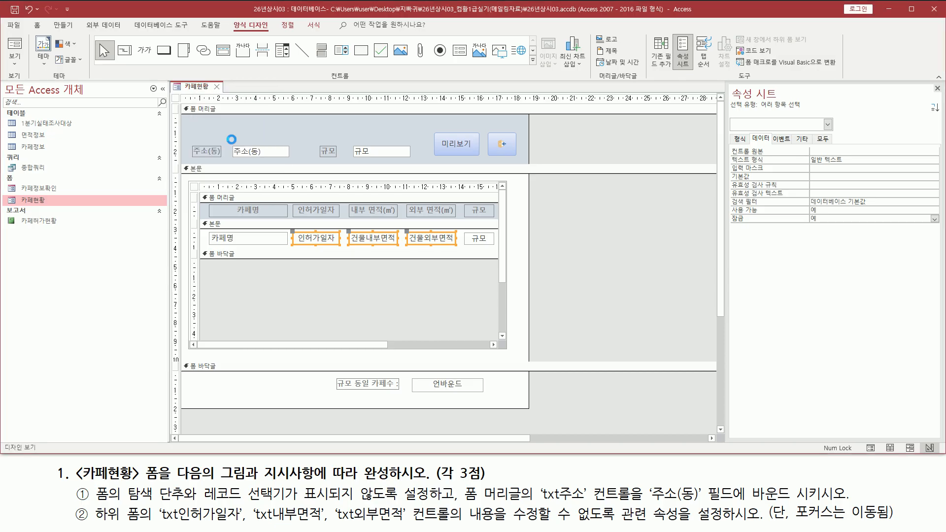
click(232, 139)
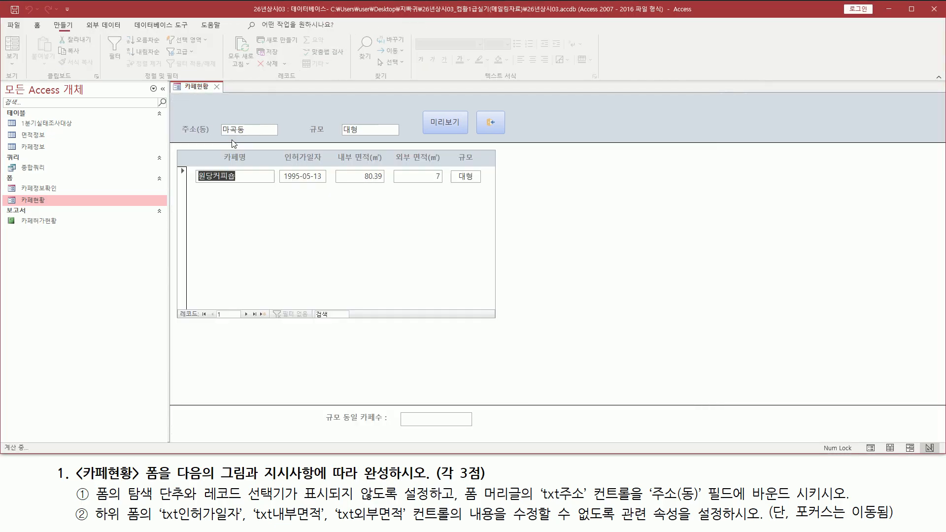
click(309, 176)
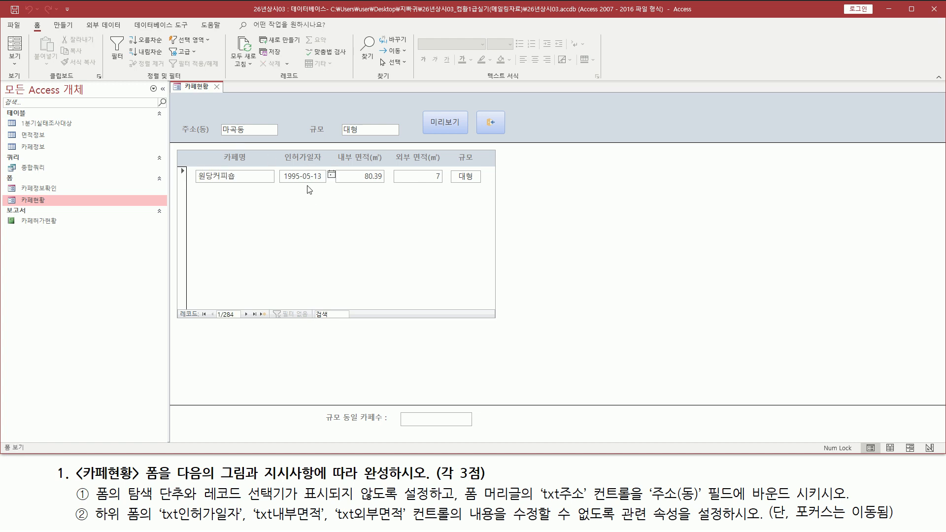
click(369, 176)
mouse_move(775, 522)
mouse_down()
mouse_move(902, 521)
mouse_move(906, 497)
mouse_move(897, 502)
mouse_up()
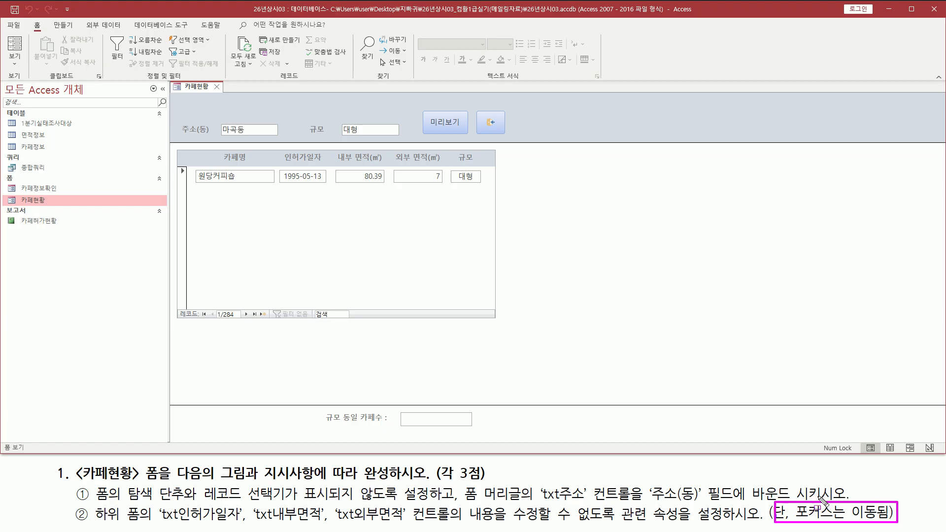
drag(466, 523, 618, 522)
key(Escape)
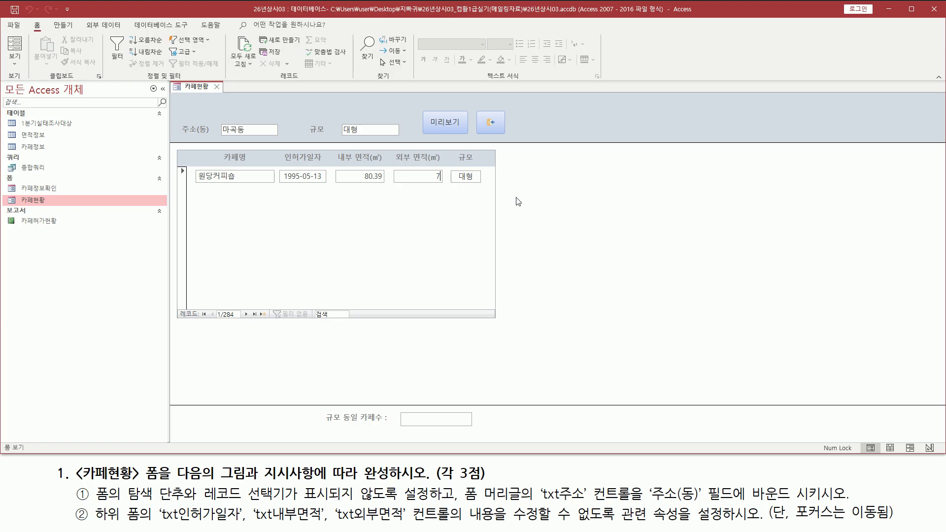
click(374, 176)
drag(74, 513, 887, 513)
key(Escape)
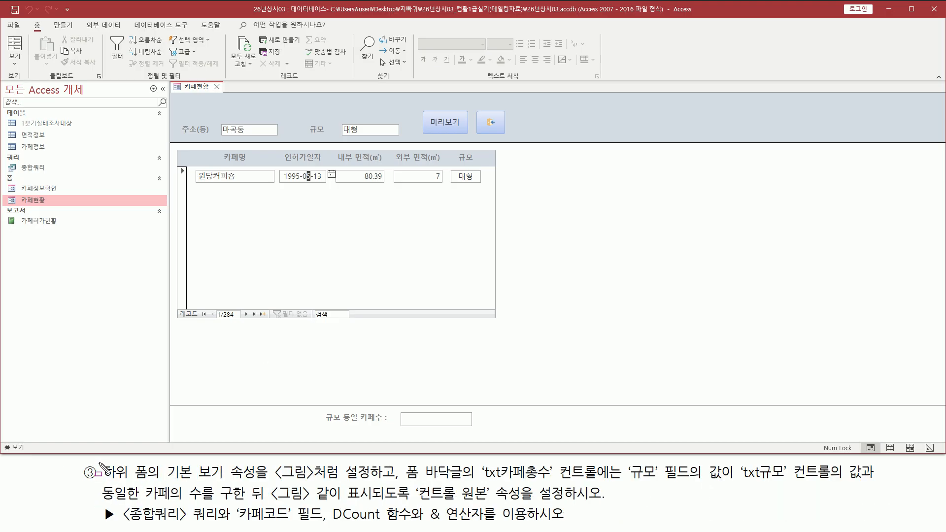
Compare the subform's record layout with instruction ③ and its reference picture for the 기본 보기 property
mouse_move(99, 463)
mouse_down()
mouse_move(134, 485)
mouse_move(163, 485)
mouse_up()
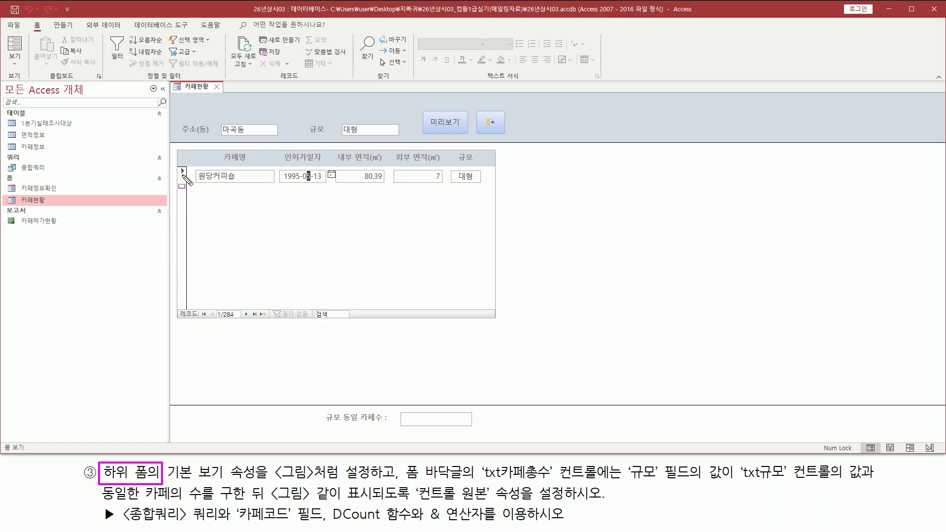
mouse_move(175, 147)
mouse_down()
mouse_move(234, 251)
mouse_move(498, 319)
mouse_up()
drag(167, 481, 398, 488)
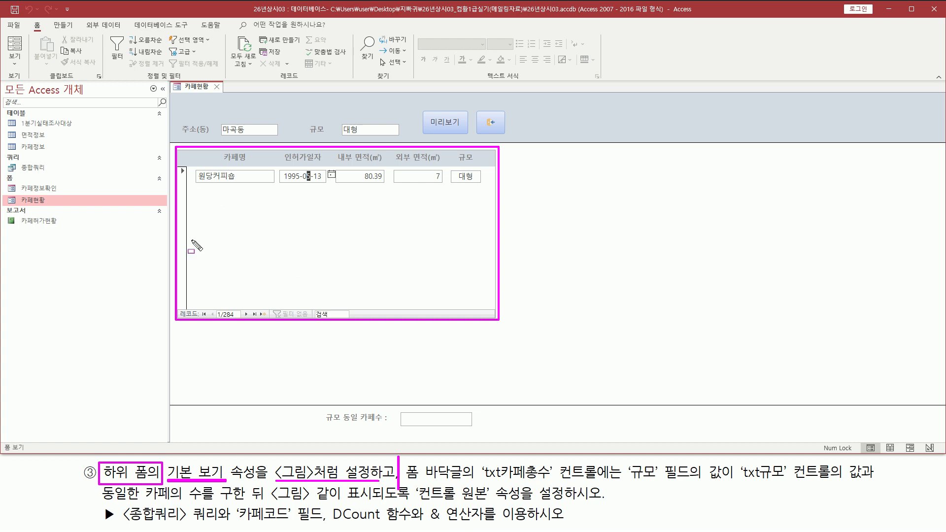
mouse_move(195, 170)
mouse_down()
mouse_move(492, 201)
mouse_move(485, 186)
mouse_up()
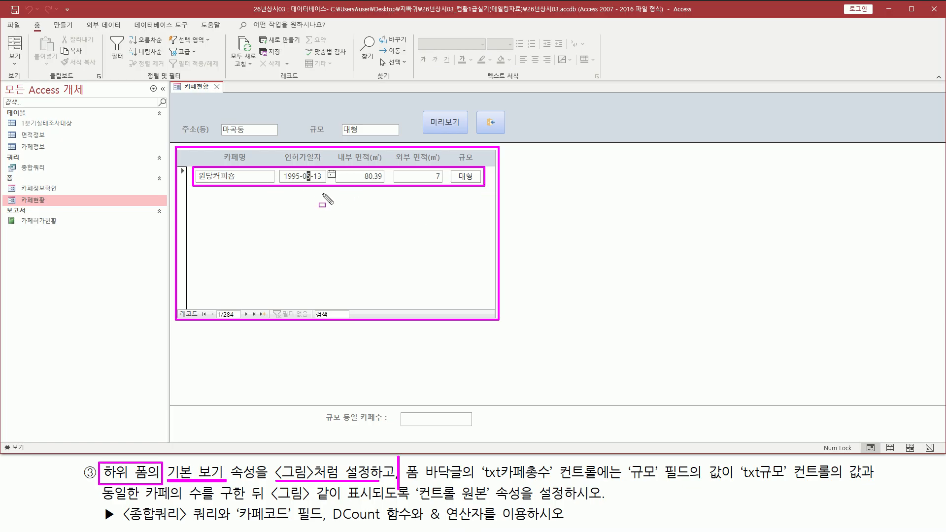
drag(212, 309, 246, 319)
key(Escape)
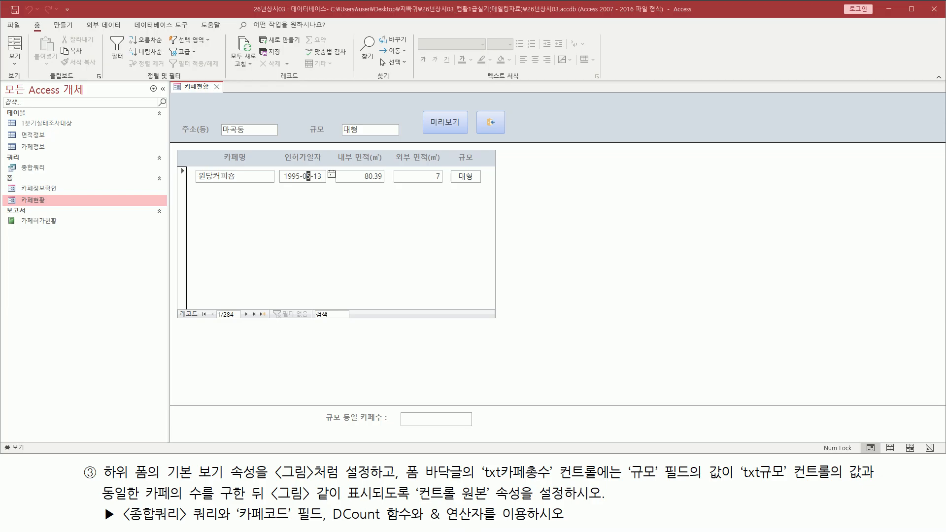
key(alt+Tab)
key(ctrl+2)
mouse_move(221, 179)
mouse_down()
mouse_move(387, 335)
mouse_move(702, 433)
mouse_up()
mouse_move(245, 209)
mouse_down()
mouse_move(555, 238)
mouse_move(679, 229)
mouse_move(683, 416)
mouse_up()
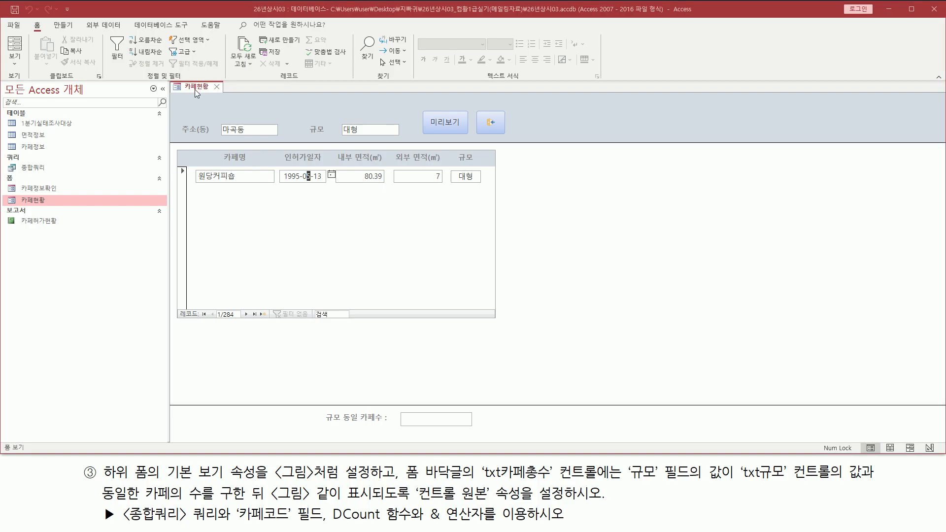
Switch the 카페현황 form to Design view and select the form object inside the subform control
right_click(194, 90)
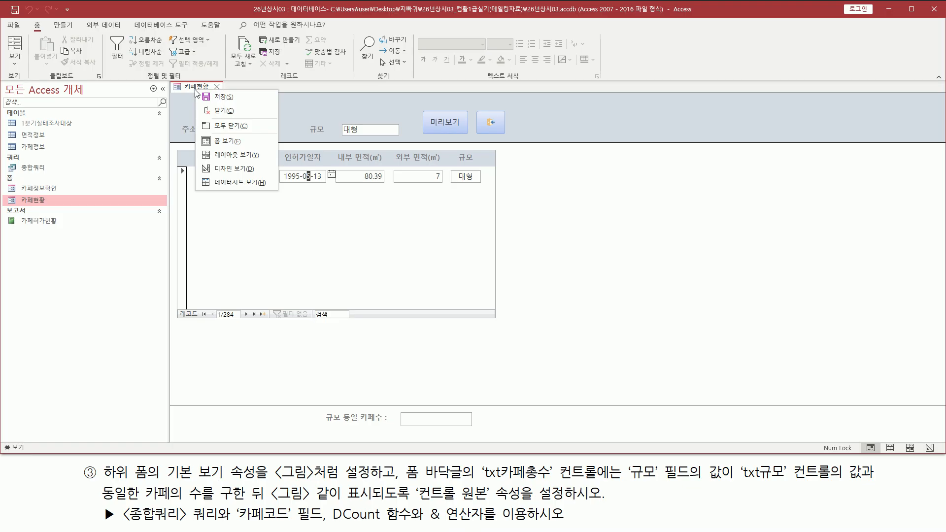
click(220, 172)
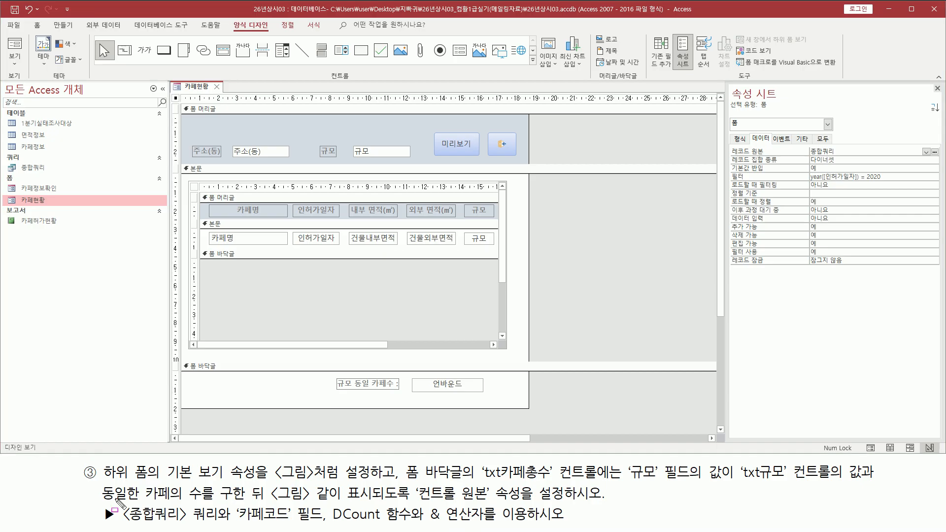
drag(100, 464, 155, 483)
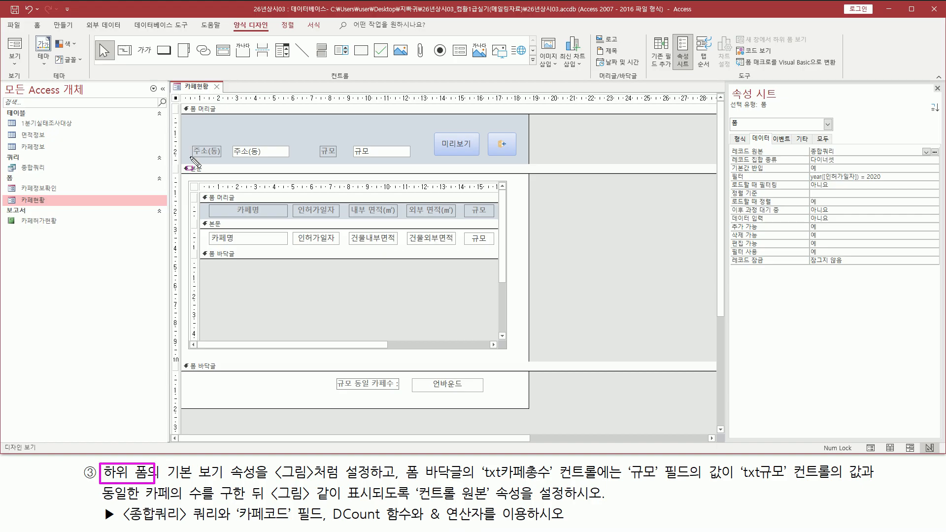
drag(206, 187, 488, 188)
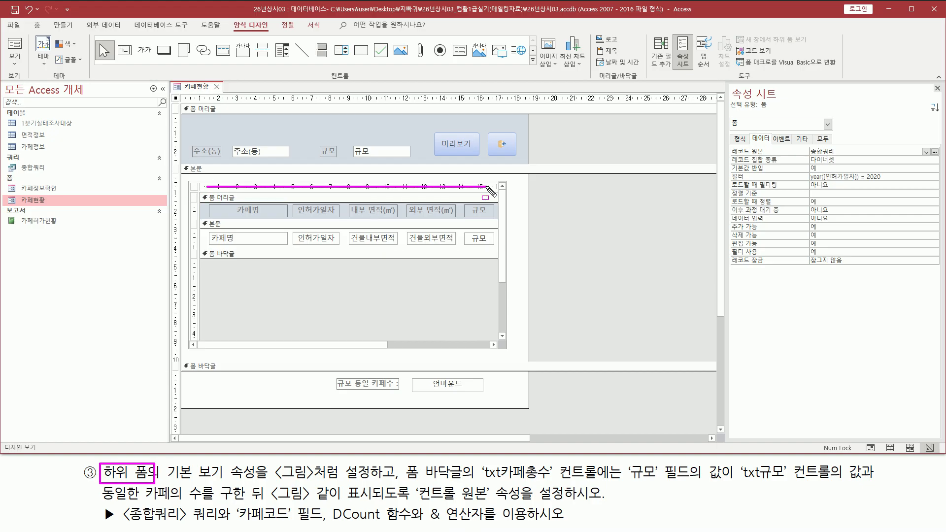
drag(191, 195, 196, 343)
drag(189, 182, 200, 192)
key(Escape)
click(194, 189)
click(194, 188)
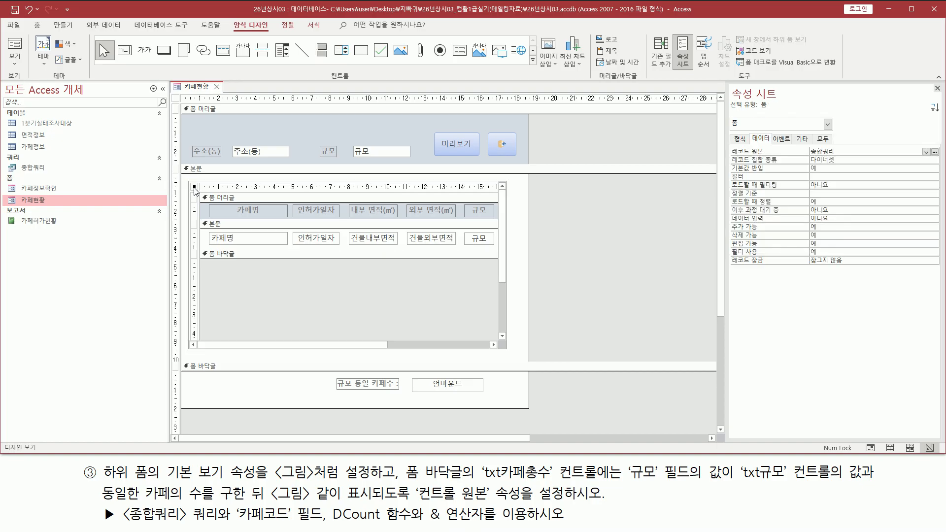
Set the subform's 기본 보기 property to 연속 폼
drag(762, 111, 768, 111)
mouse_move(164, 477)
mouse_down()
mouse_move(227, 476)
mouse_move(225, 463)
mouse_up()
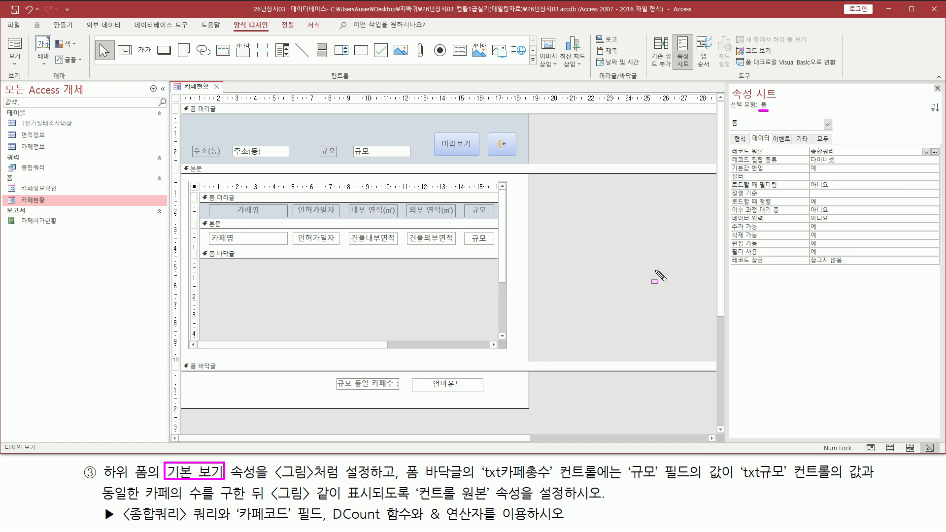
drag(729, 133, 750, 145)
key(Escape)
click(737, 140)
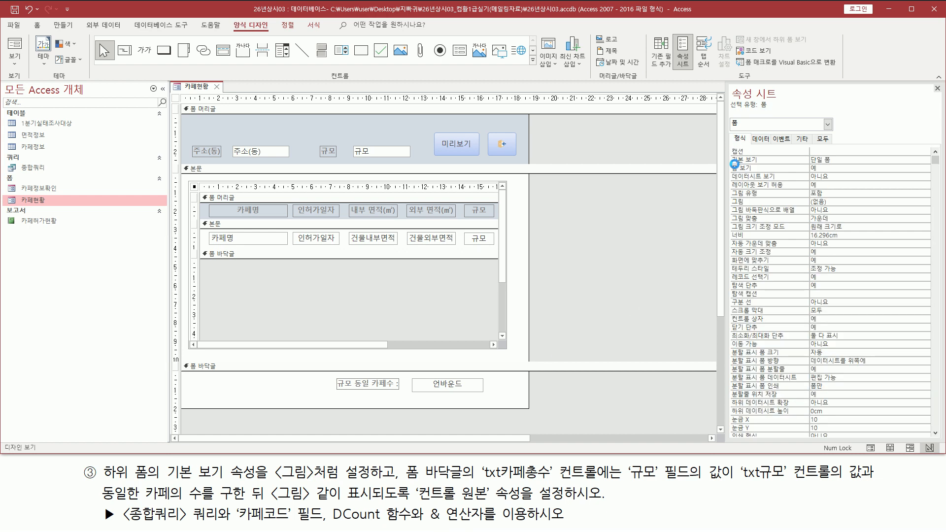
mouse_move(729, 153)
mouse_down()
mouse_move(761, 165)
mouse_move(829, 163)
mouse_up()
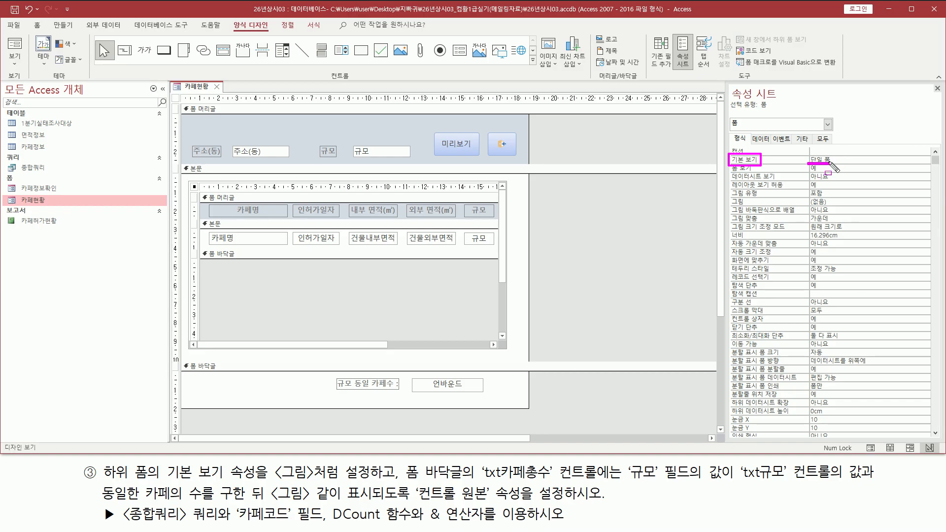
key(Escape)
click(926, 161)
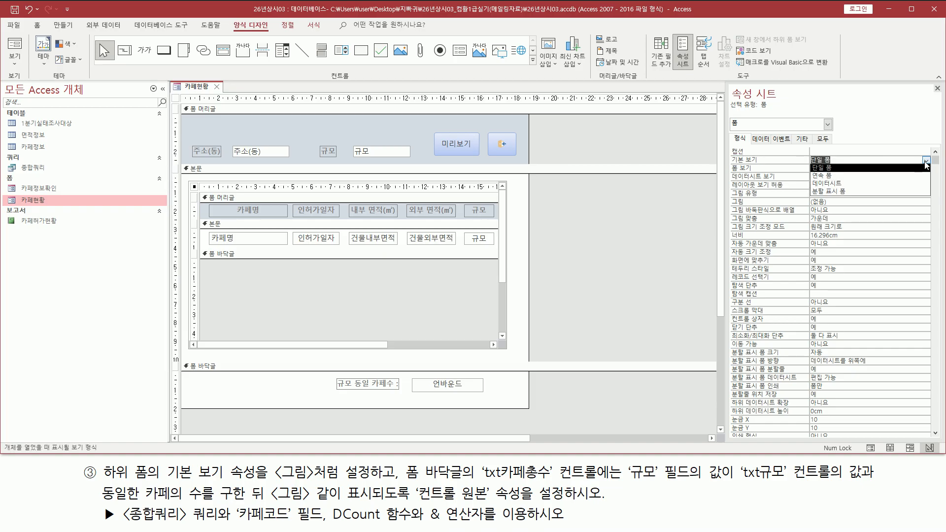
click(901, 175)
click(840, 160)
key(ctrl+2)
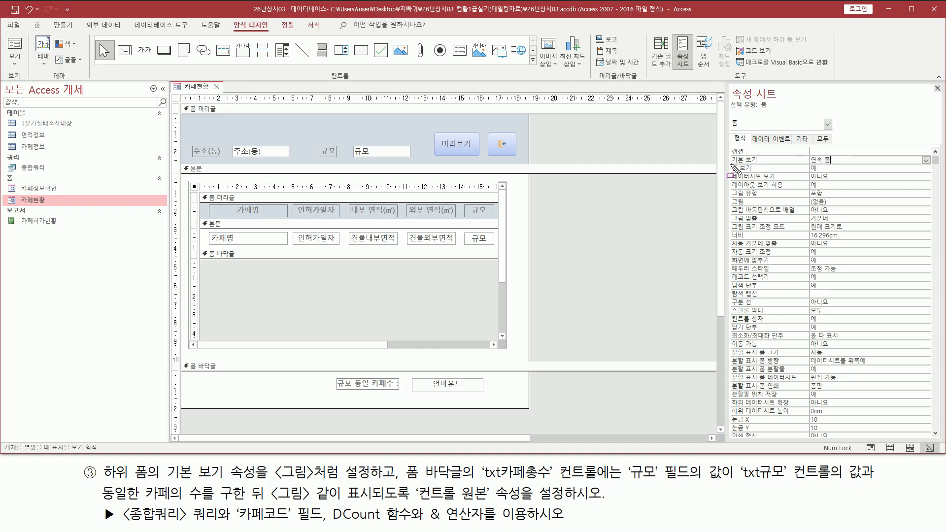
mouse_move(729, 156)
mouse_down()
mouse_move(842, 179)
mouse_move(842, 161)
mouse_up()
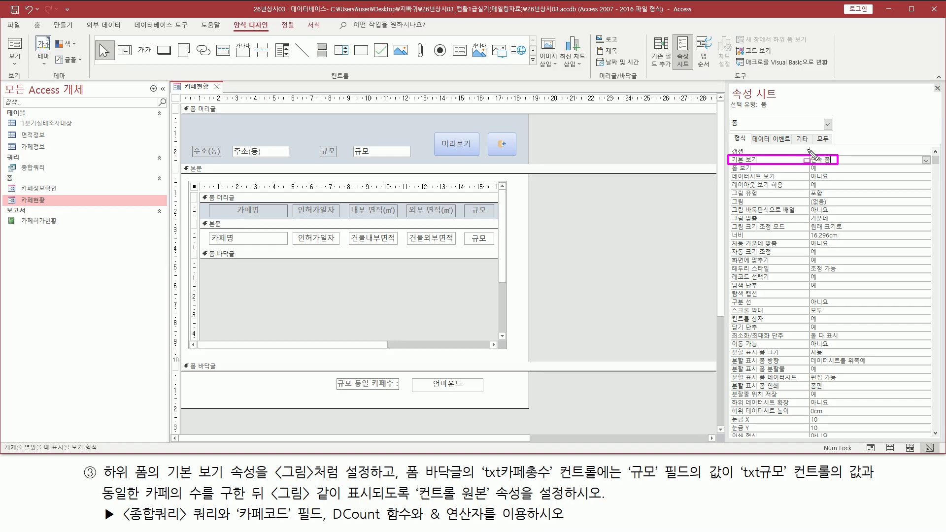
key(Escape)
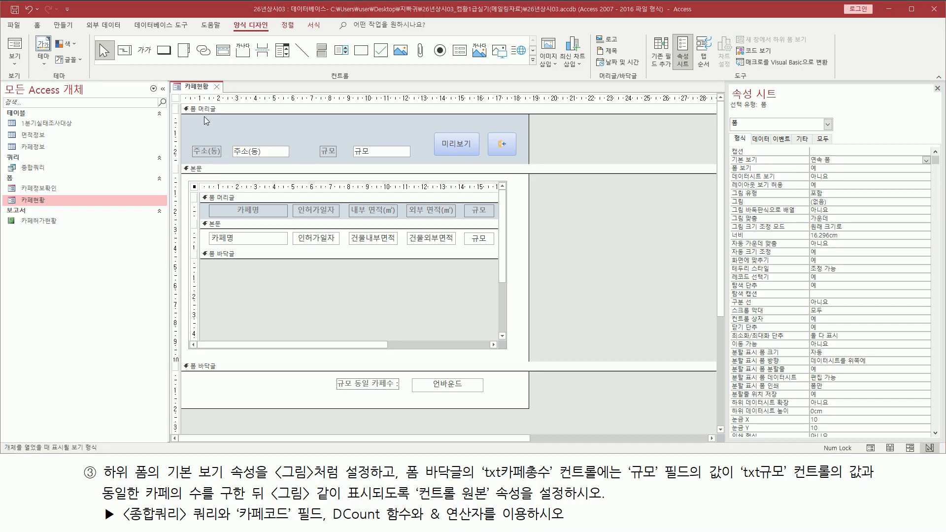
View the 카페현황 form in Form view to check how the subform lays out its records
right_click(195, 89)
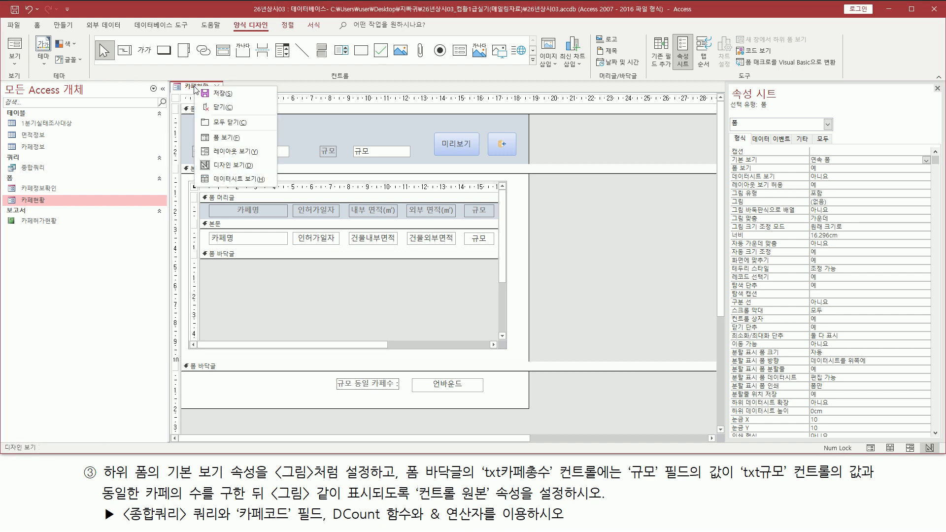
click(220, 140)
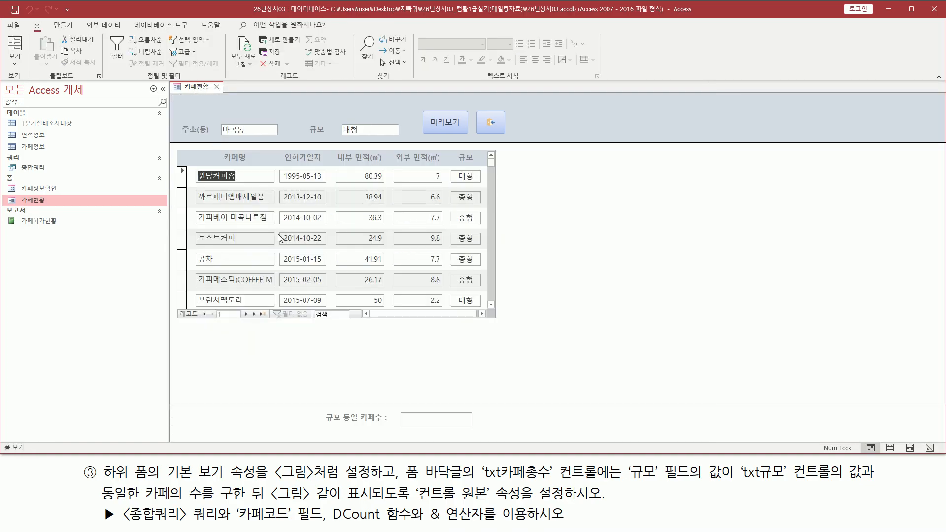
mouse_move(191, 166)
mouse_down()
mouse_move(444, 197)
mouse_move(482, 183)
mouse_up()
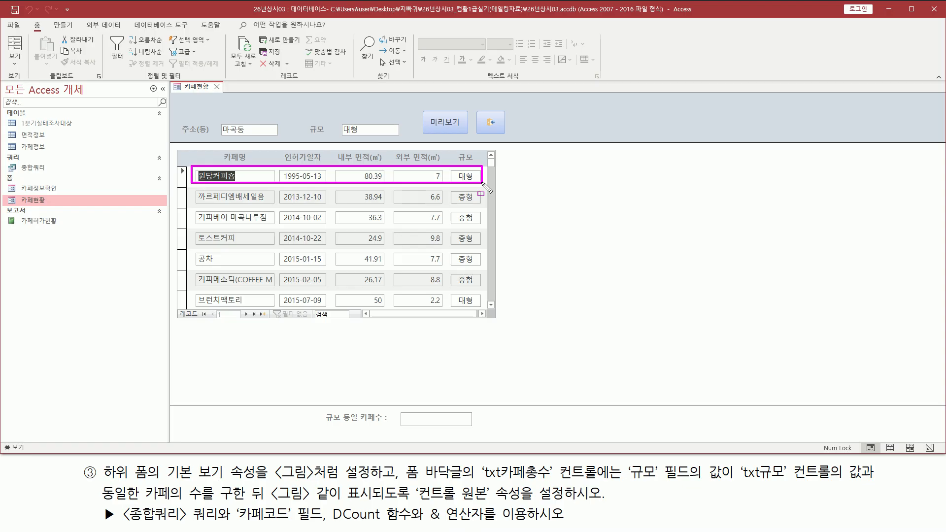
Read instruction ③ for the footer's txt카페총수 control, including its 규모 condition, 종합쿼리 query, 카페코드 field, DCount function and & operator
drag(487, 188, 482, 310)
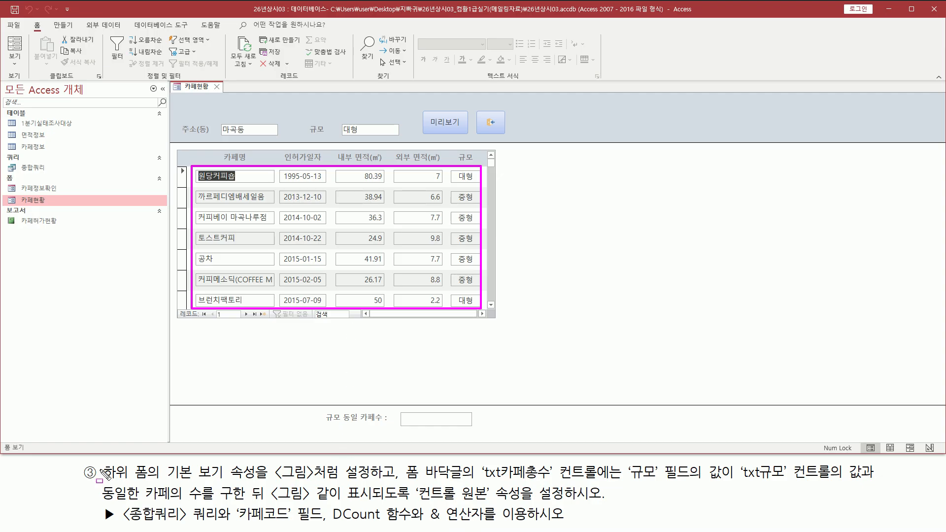
drag(397, 462, 397, 482)
drag(401, 480, 468, 478)
drag(169, 405, 500, 439)
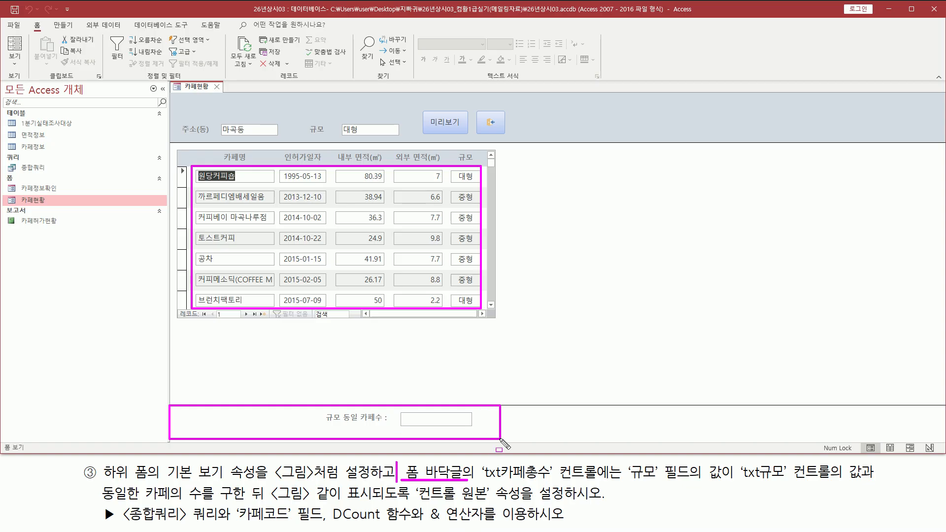
drag(482, 480, 543, 479)
mouse_move(399, 425)
mouse_down()
mouse_move(480, 426)
mouse_move(475, 412)
mouse_up()
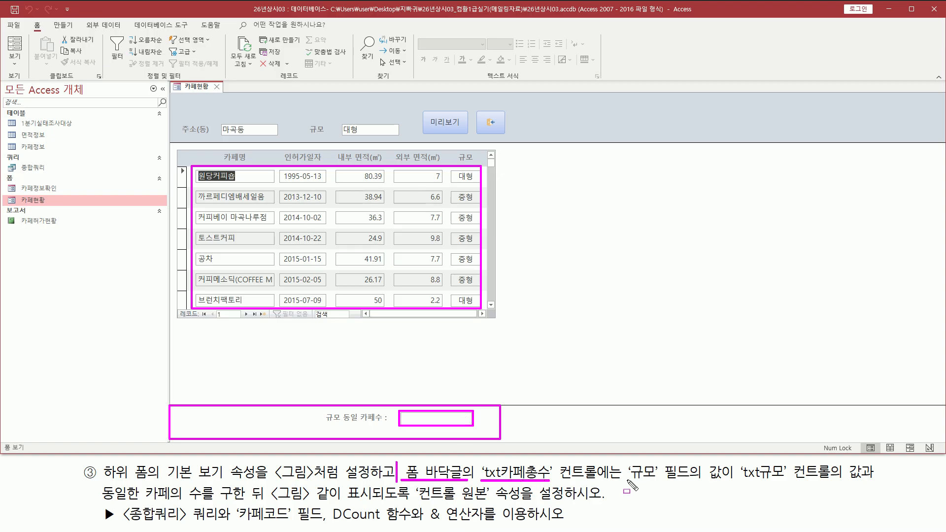
drag(626, 480, 788, 486)
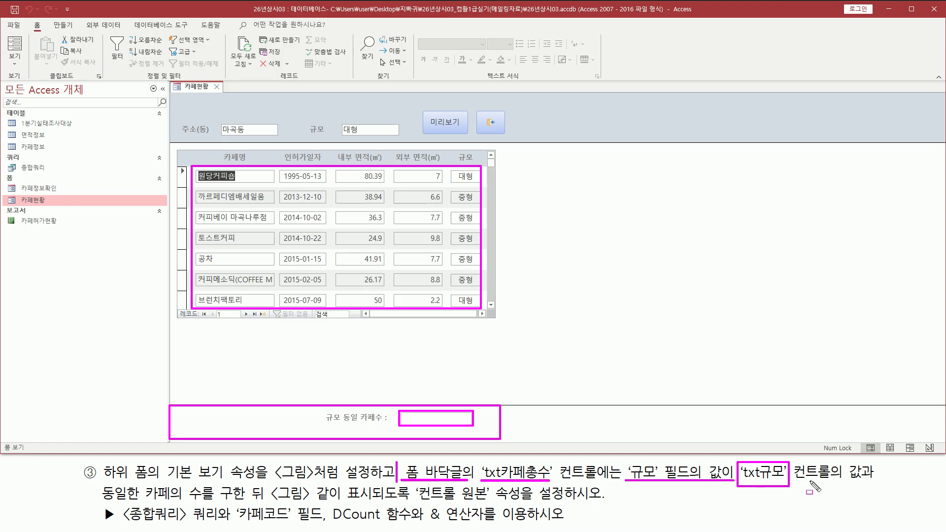
mouse_move(98, 500)
mouse_down()
mouse_move(149, 493)
mouse_move(268, 505)
mouse_up()
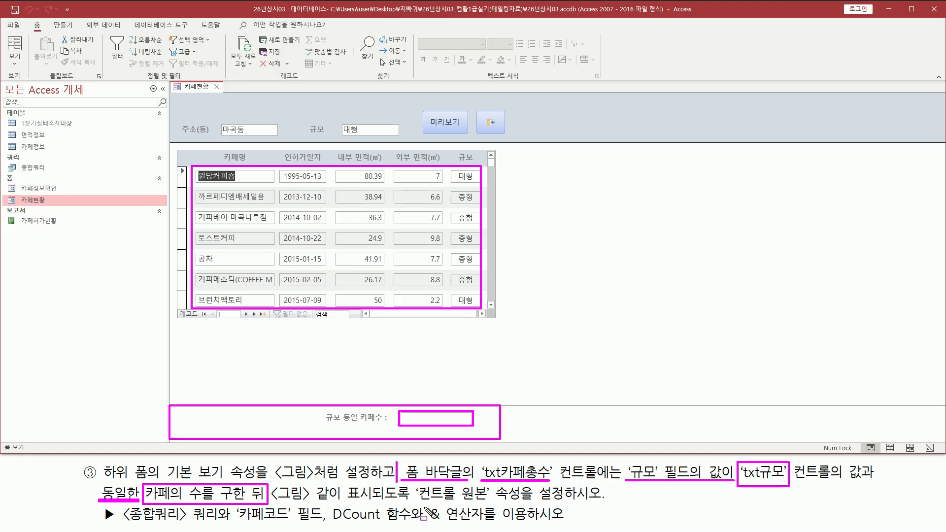
drag(414, 501, 493, 500)
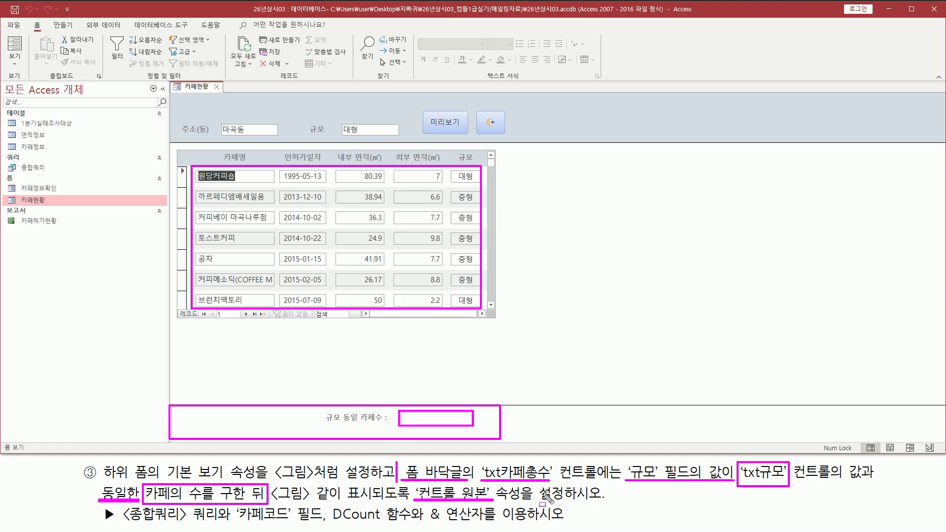
drag(125, 523, 290, 523)
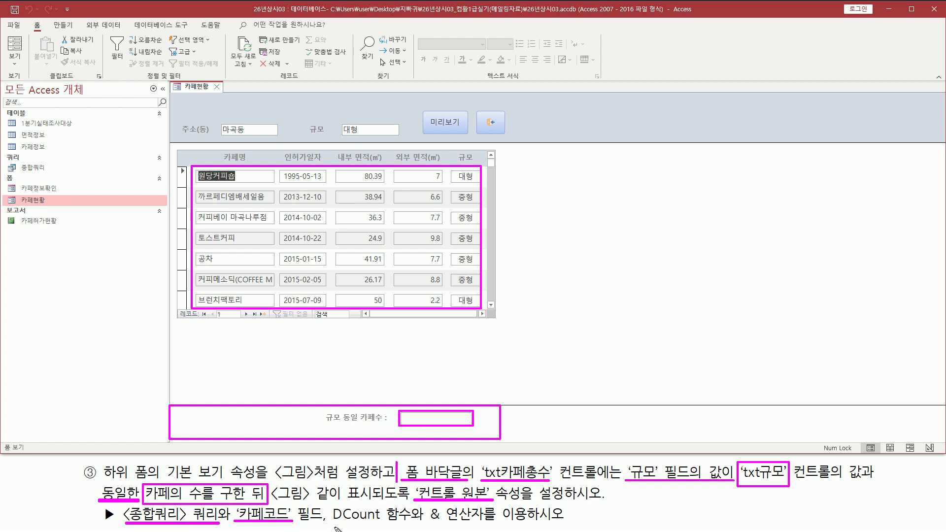
drag(331, 522, 485, 523)
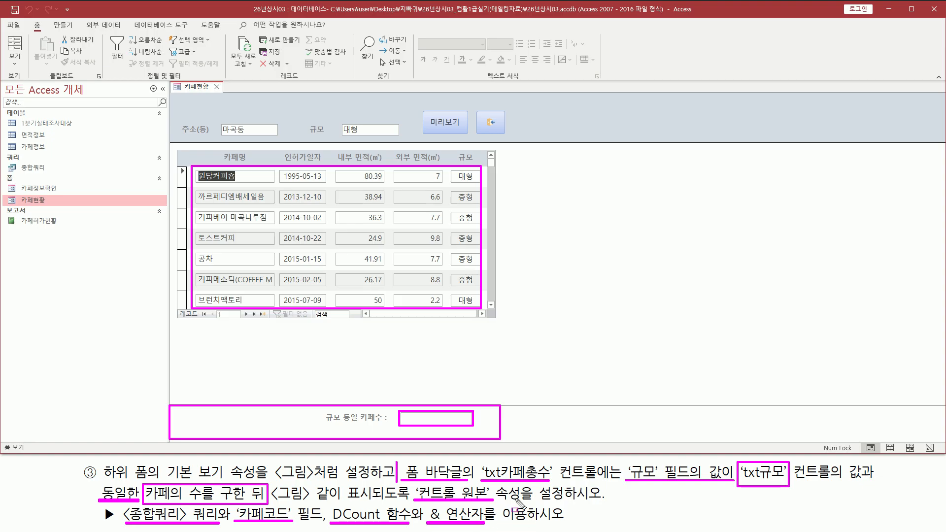
key(Escape)
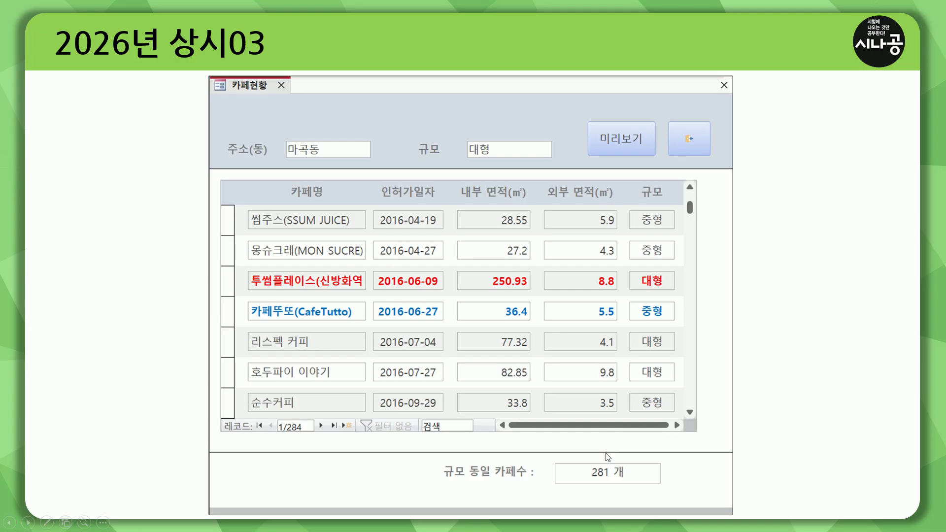
Compare the 규모 동일 카페수 display and the 규모 value in the reference picture with the form and the txt규모 instruction
drag(555, 463, 661, 485)
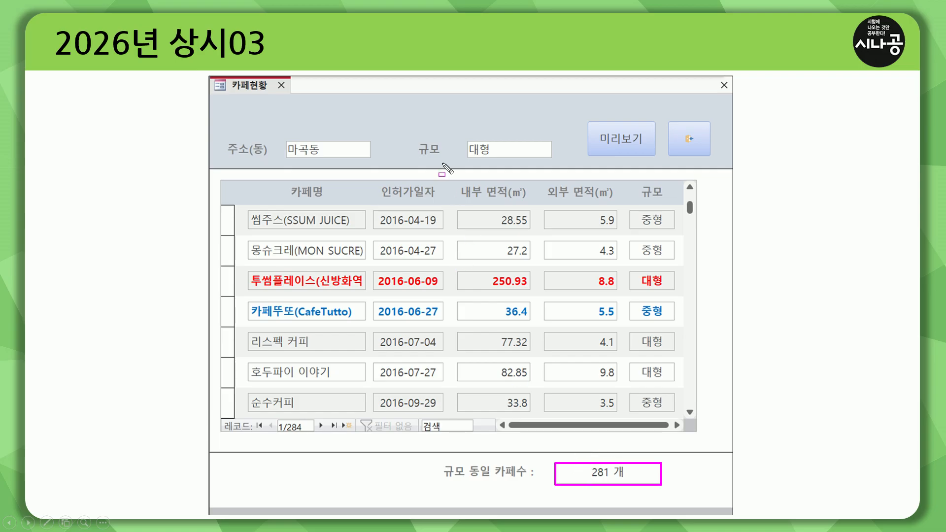
drag(416, 157, 552, 158)
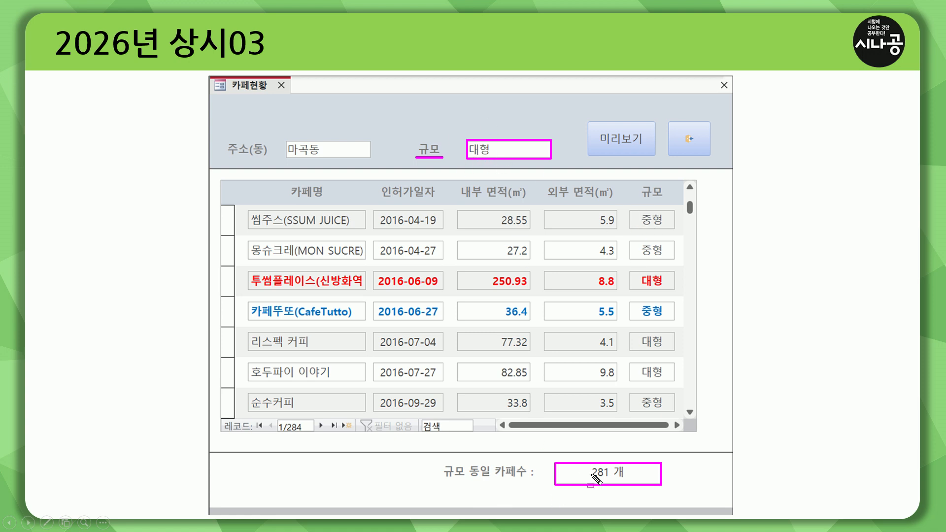
drag(584, 479, 629, 479)
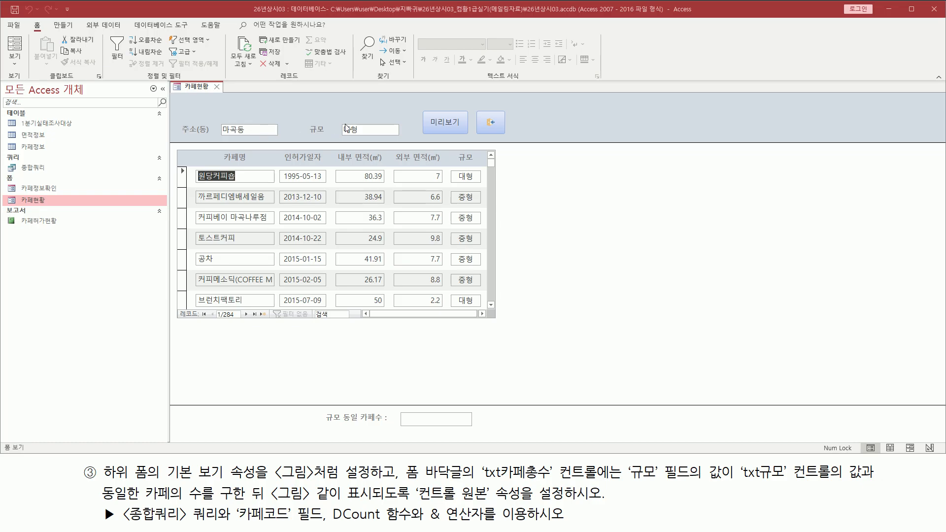
drag(340, 122, 412, 139)
drag(739, 481, 798, 480)
key(Escape)
Switch the 카페현황 form to Design view and select the 규모 text box in the form header to check its name against the instruction
right_click(194, 90)
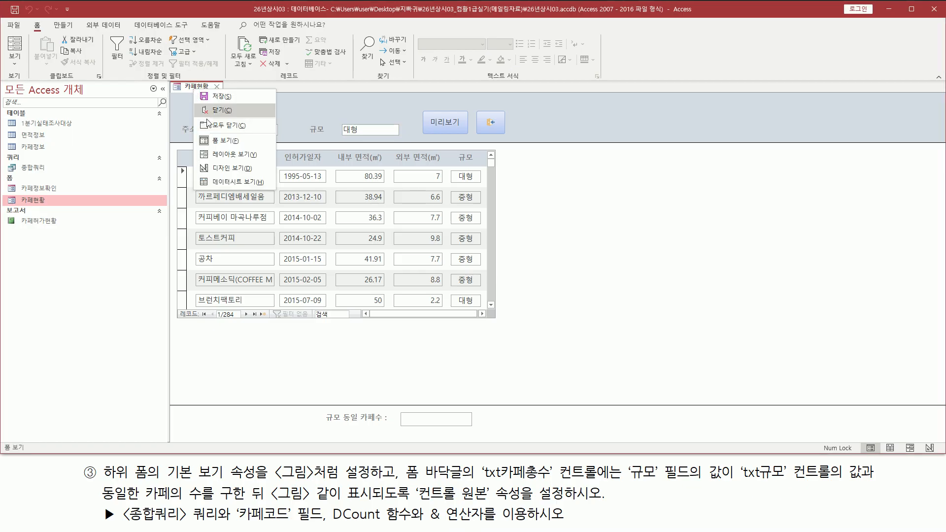
click(229, 168)
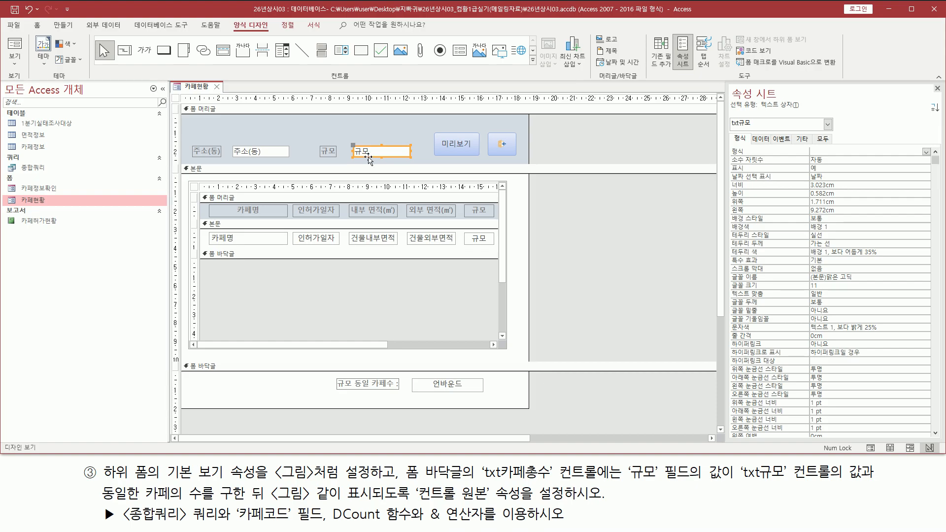
drag(730, 127, 750, 127)
drag(741, 478, 787, 478)
mouse_move(141, 503)
mouse_down()
mouse_move(217, 495)
mouse_move(211, 485)
mouse_up()
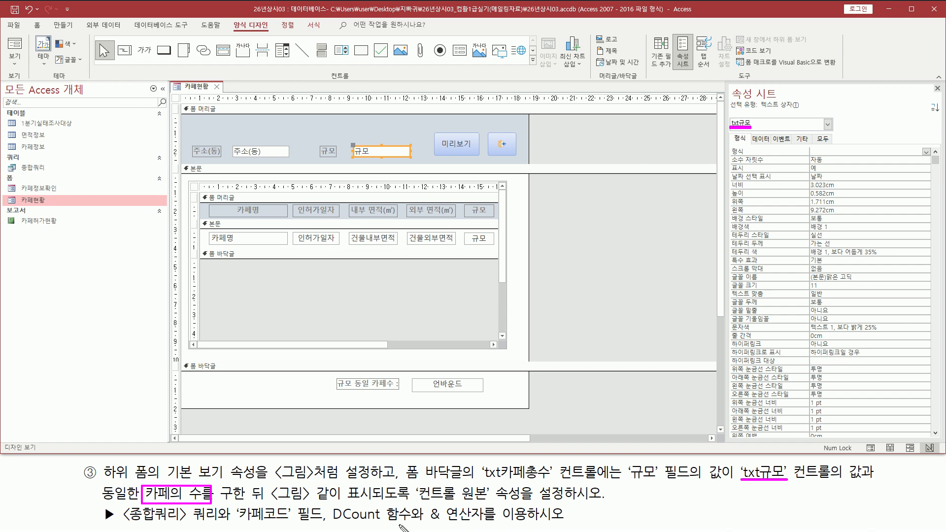
drag(333, 523, 400, 523)
drag(124, 523, 216, 524)
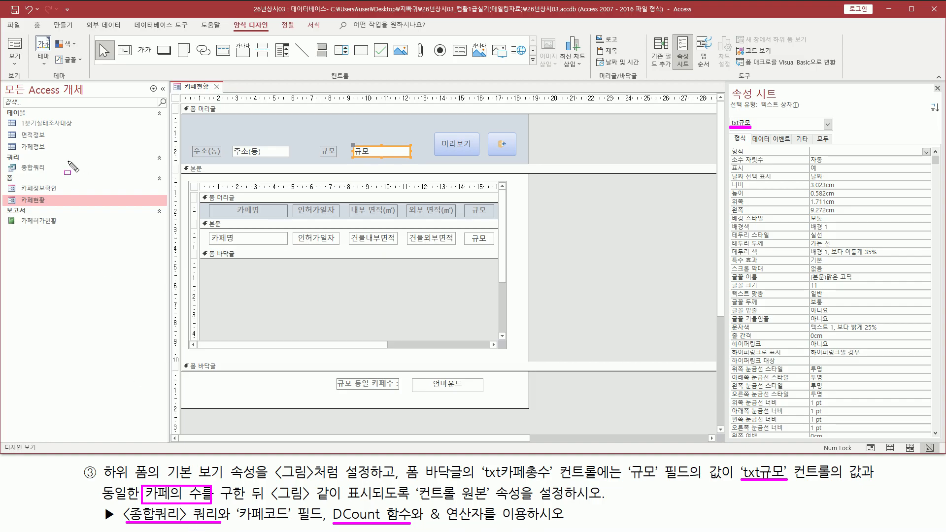
drag(54, 175, 57, 177)
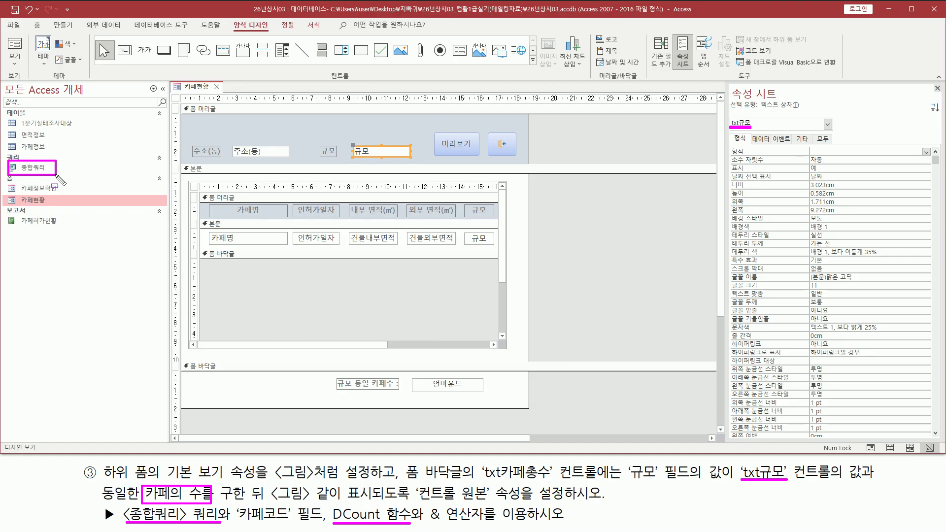
key(Escape)
Open the 종합쿼리 query, compare its 규모 field with the form header's 규모 text box, and close the query
click(44, 168)
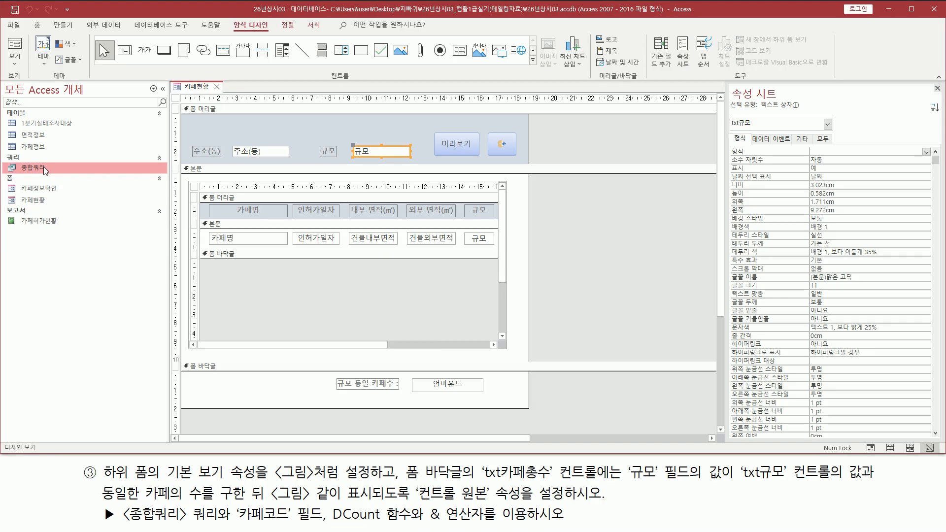
double_click(43, 167)
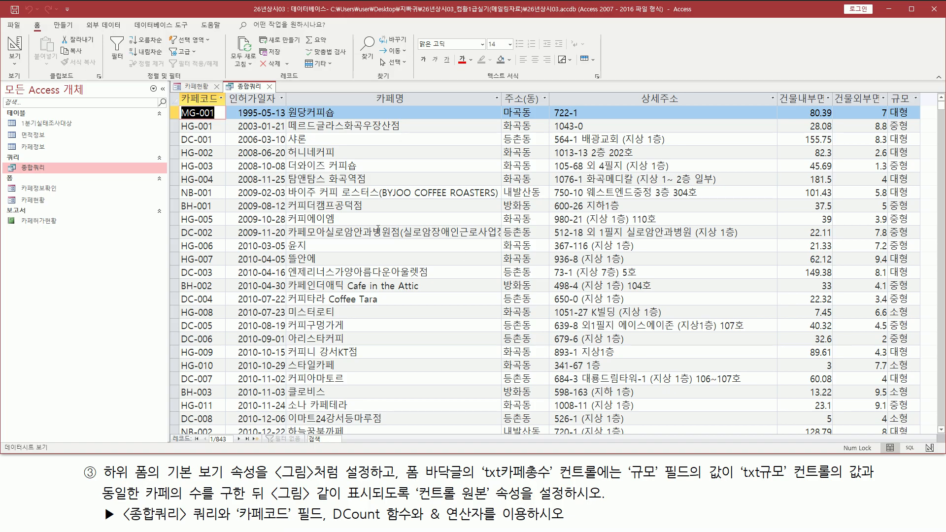
click(197, 87)
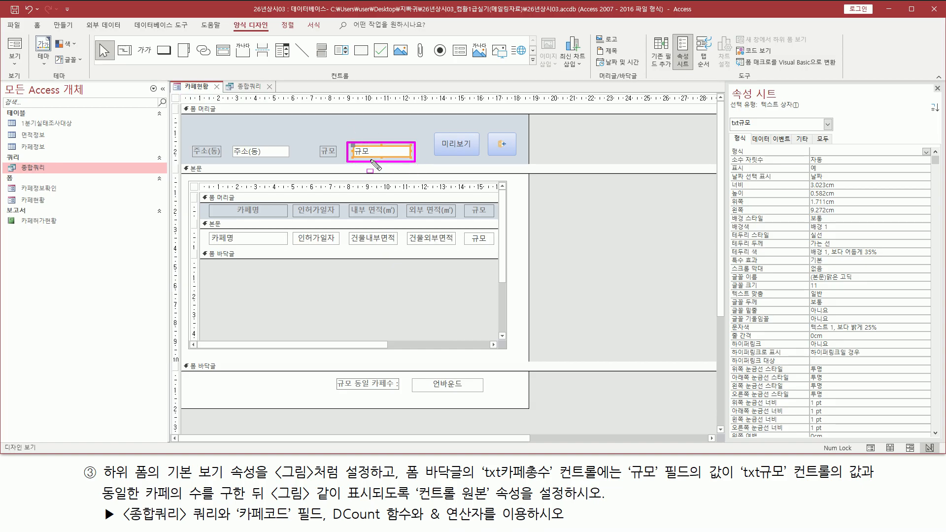
click(246, 87)
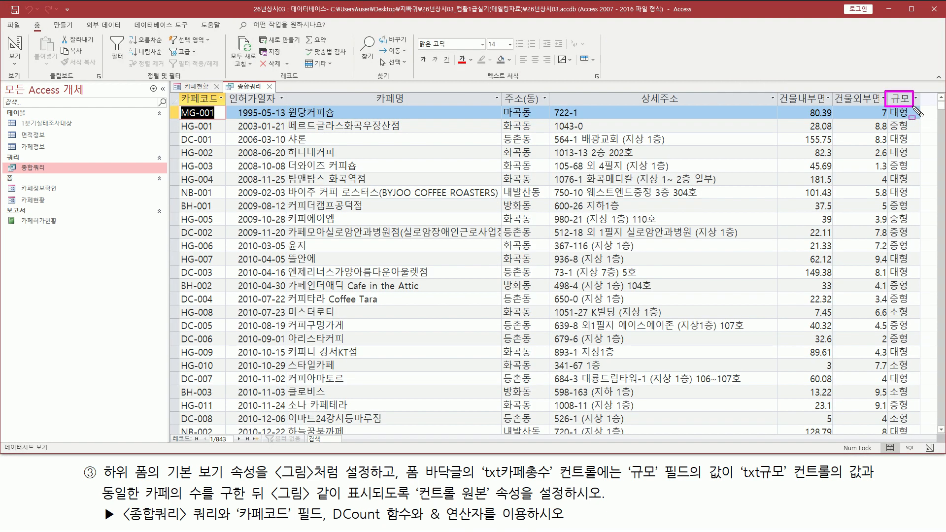
mouse_move(898, 127)
mouse_down()
mouse_move(912, 183)
mouse_move(918, 439)
mouse_up()
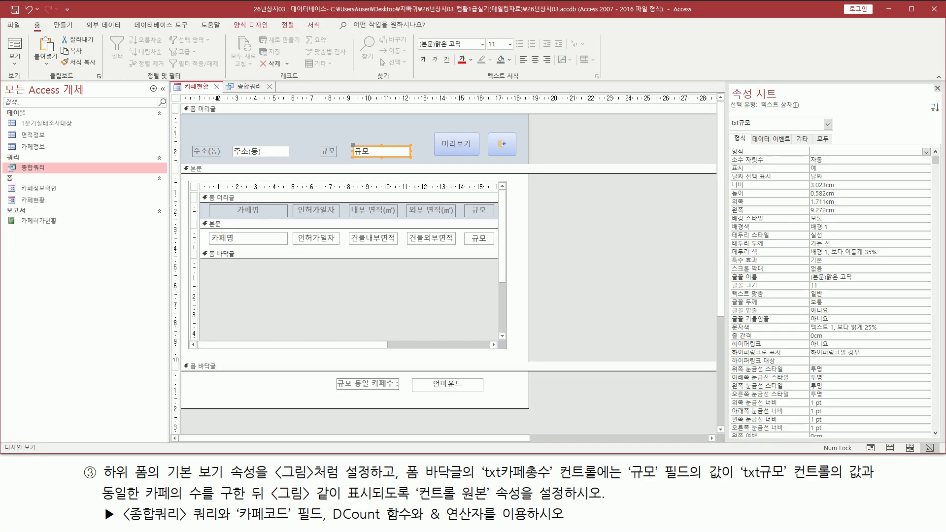
drag(345, 141, 422, 167)
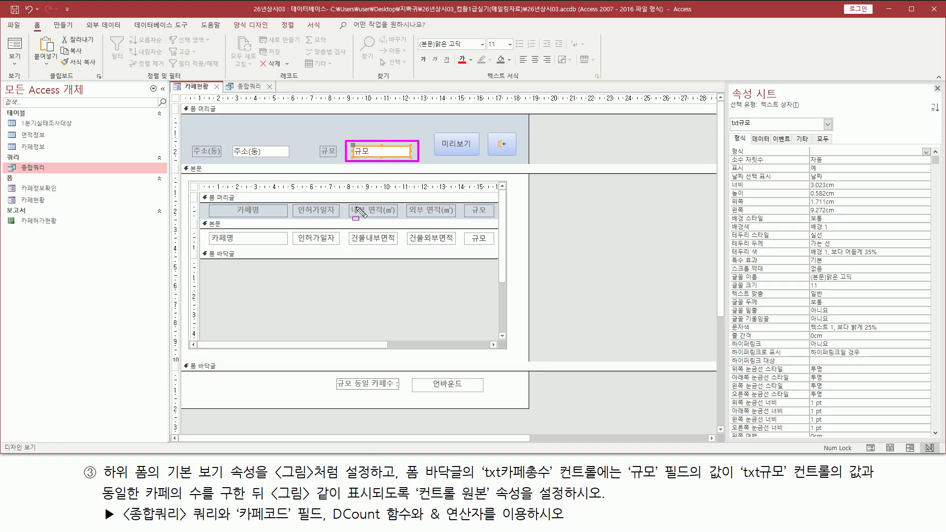
click(269, 87)
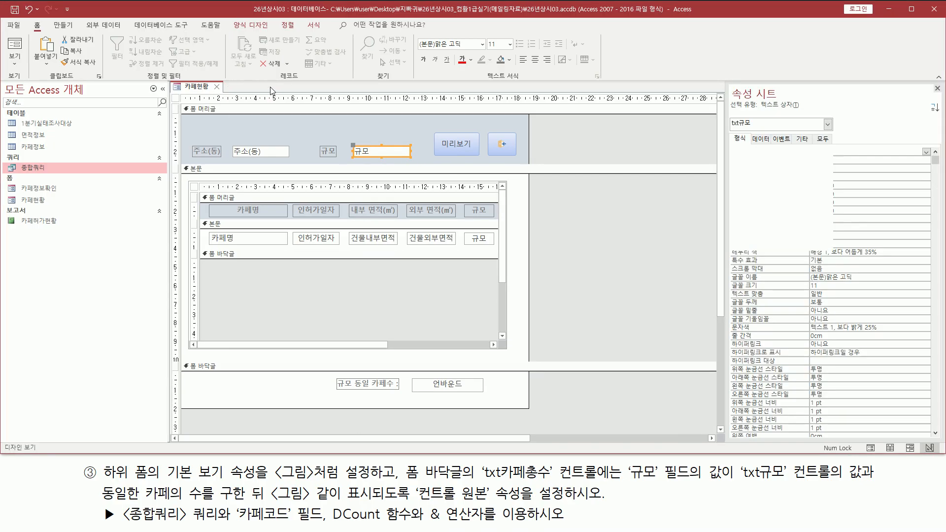
Select the txt카페총수 text box in the form footer and show its data properties to locate 컨트롤 원본
click(433, 392)
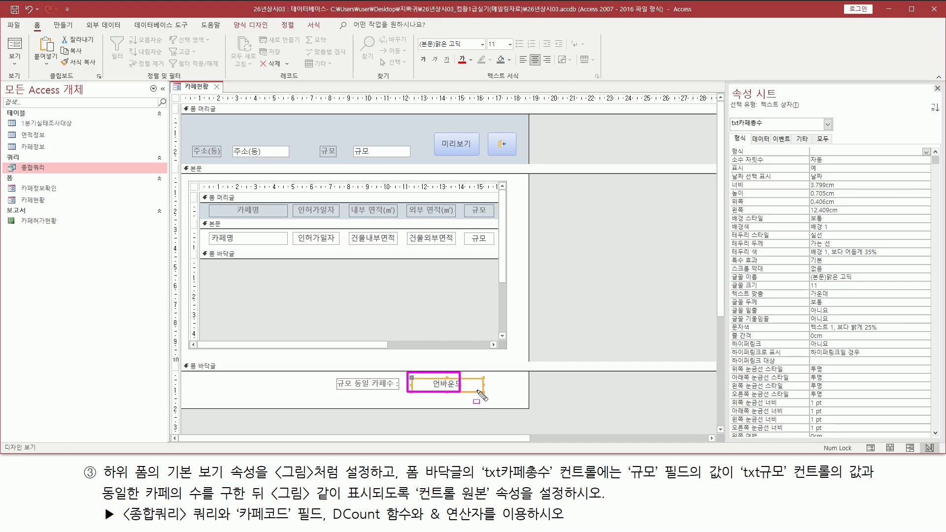
drag(490, 396, 493, 397)
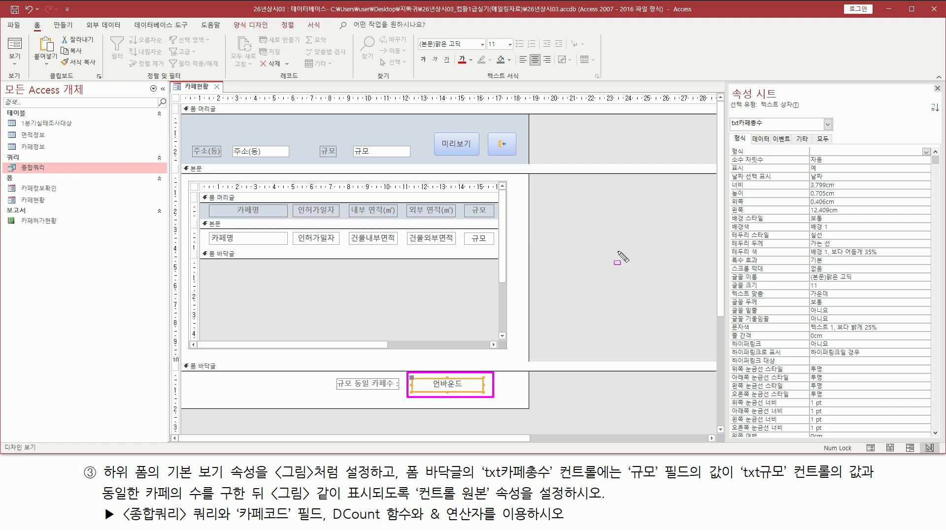
drag(750, 134, 772, 145)
key(Escape)
click(762, 140)
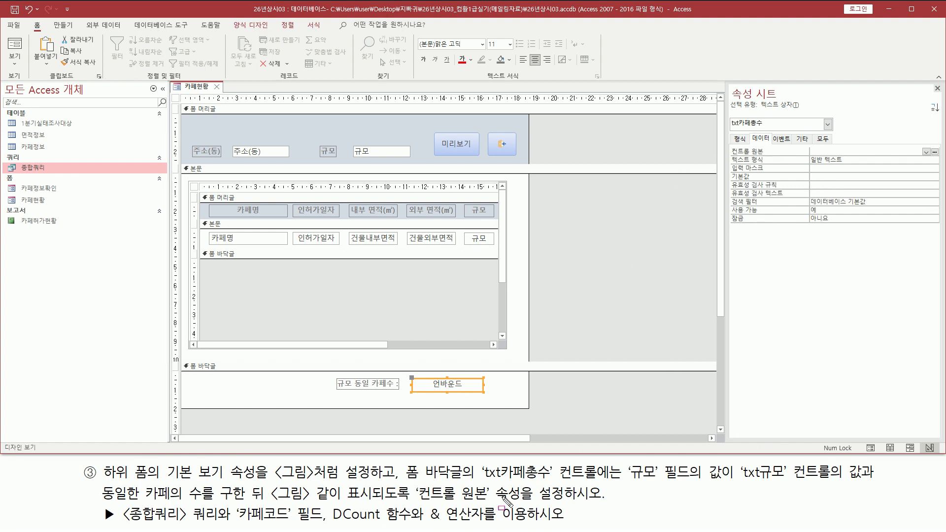
drag(135, 501, 586, 504)
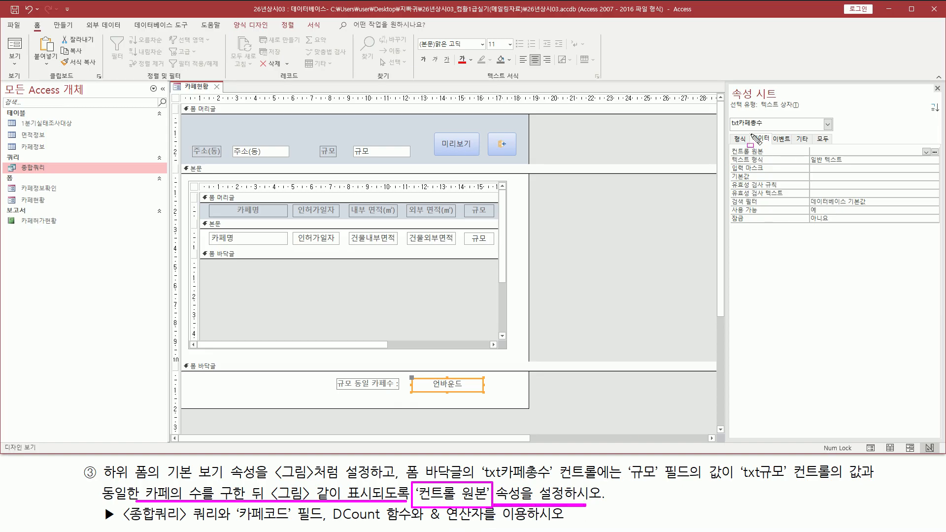
drag(405, 368, 495, 395)
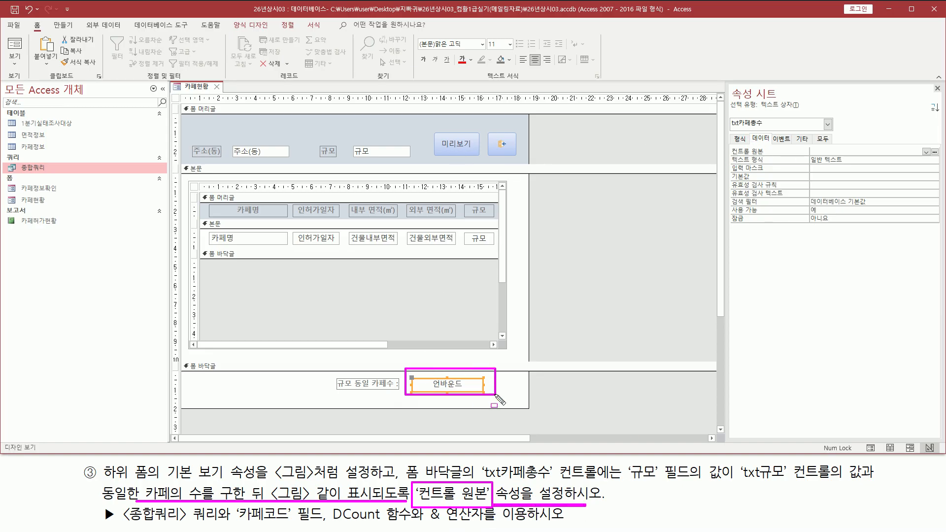
drag(728, 154, 845, 155)
key(Escape)
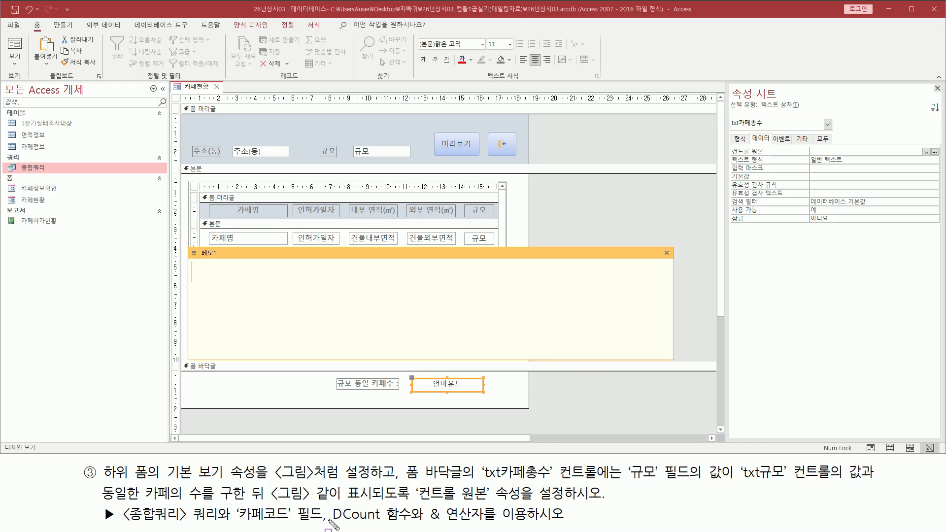
Write the DCount syntax "dcount( 인수, 도메인, 조건 )" in the memo window
drag(328, 521, 415, 525)
key(Escape)
text(unt( 인수)
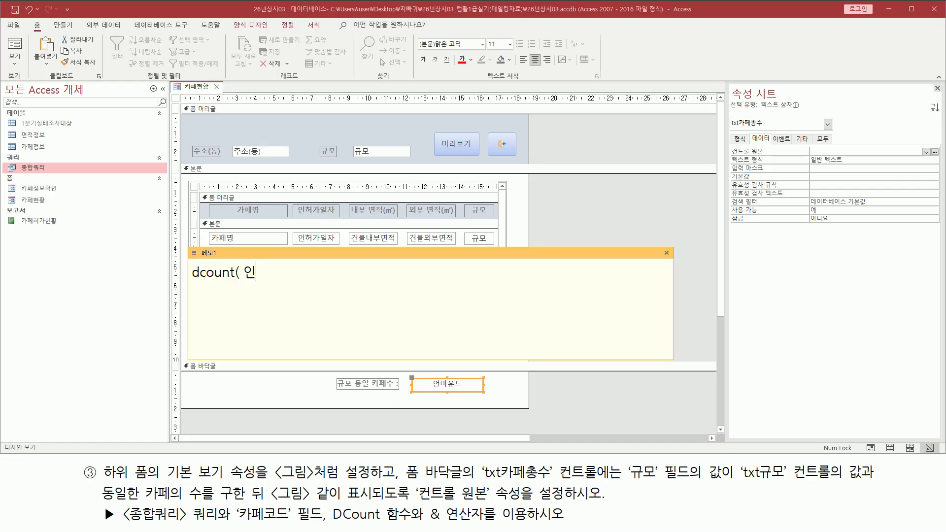
text(, 도에)
key(BackSpace)
text(메인,)
text( 조거)
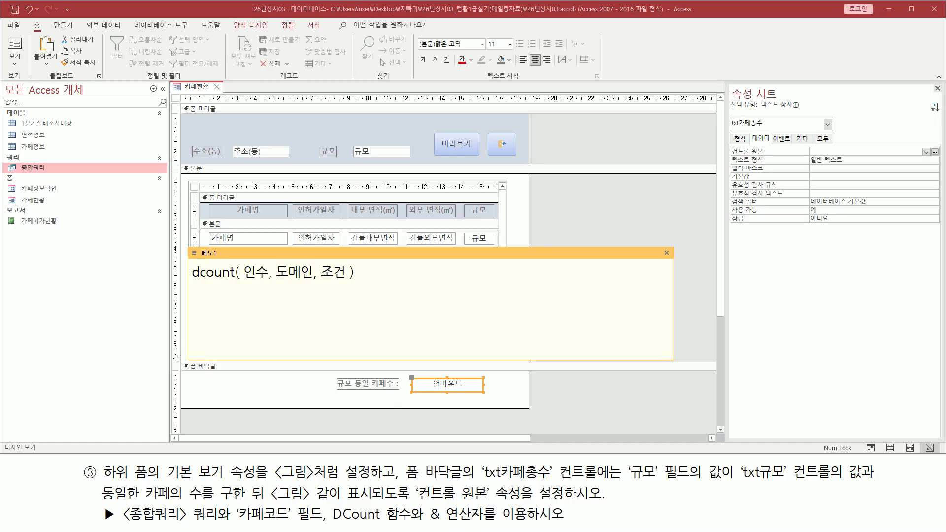
Examine the 인수 and 도메인 arguments of the DCount syntax against the 종합쿼리 query named in the instruction
drag(242, 283, 267, 283)
drag(193, 279, 236, 280)
drag(244, 261, 267, 287)
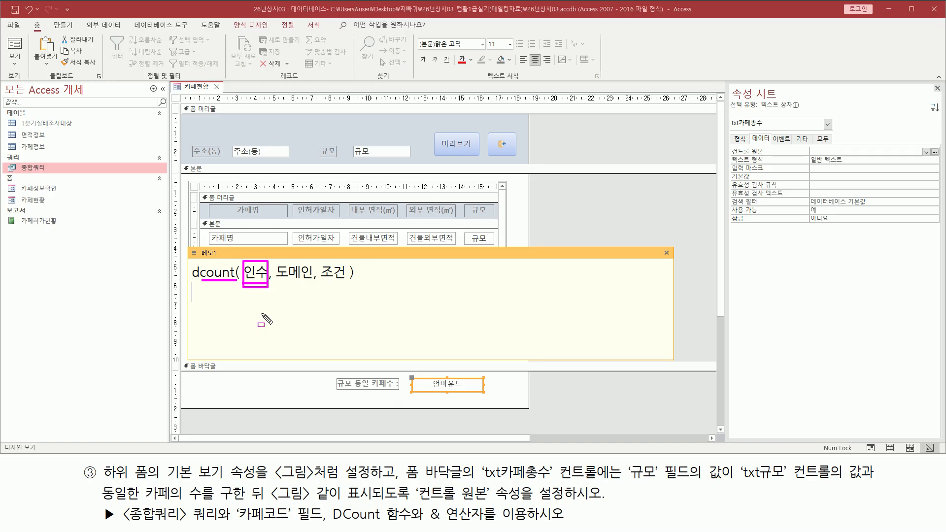
drag(273, 281, 314, 283)
drag(348, 143, 413, 158)
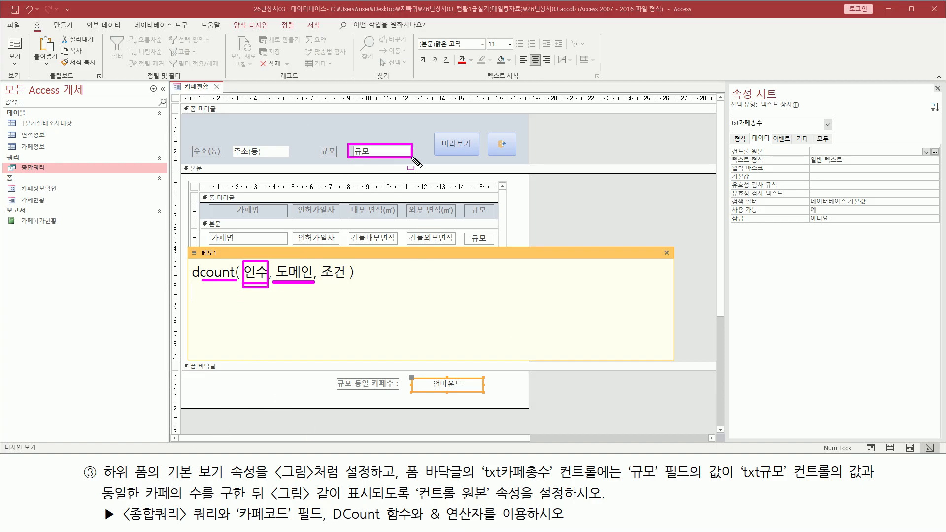
drag(124, 521, 214, 521)
mouse_move(279, 271)
mouse_down()
mouse_move(290, 285)
mouse_move(311, 284)
mouse_up()
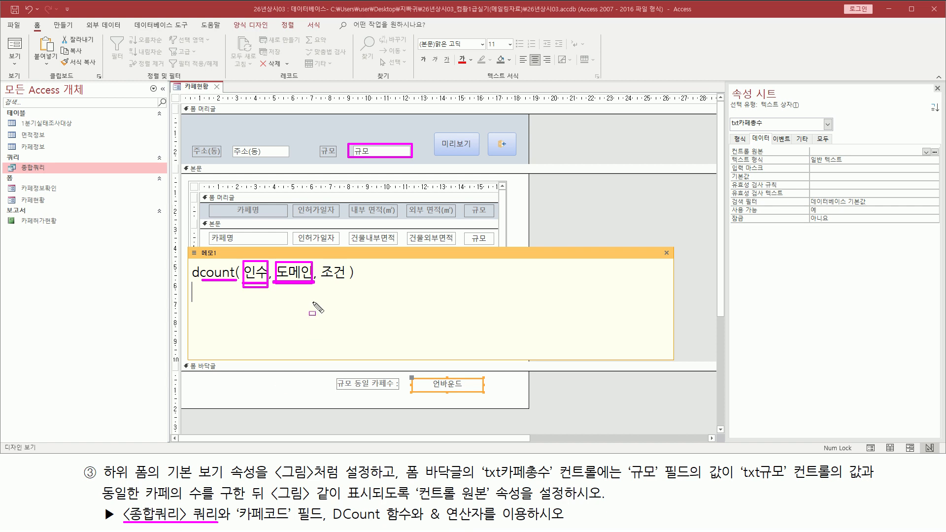
Examine the 조건 argument of the DCount syntax against the 규모 text box in the form header
drag(319, 281, 346, 281)
drag(342, 136, 422, 168)
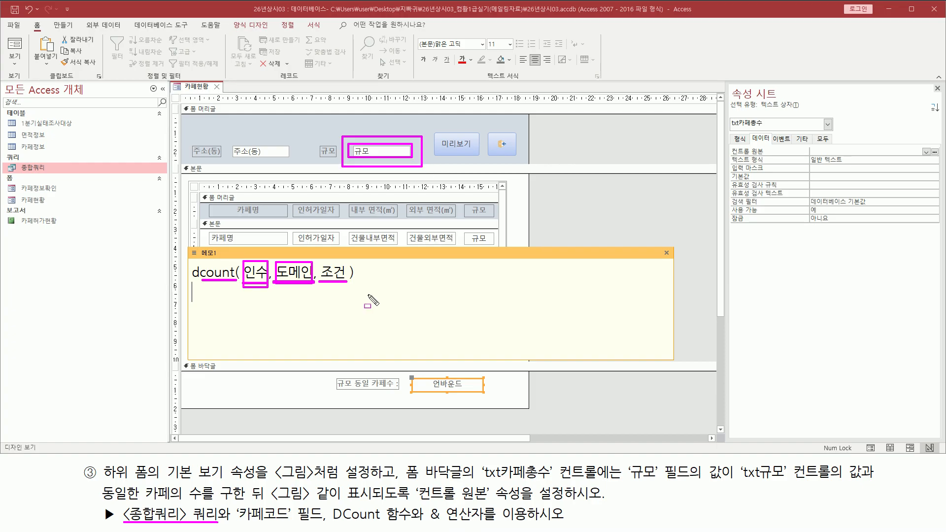
drag(321, 271, 349, 280)
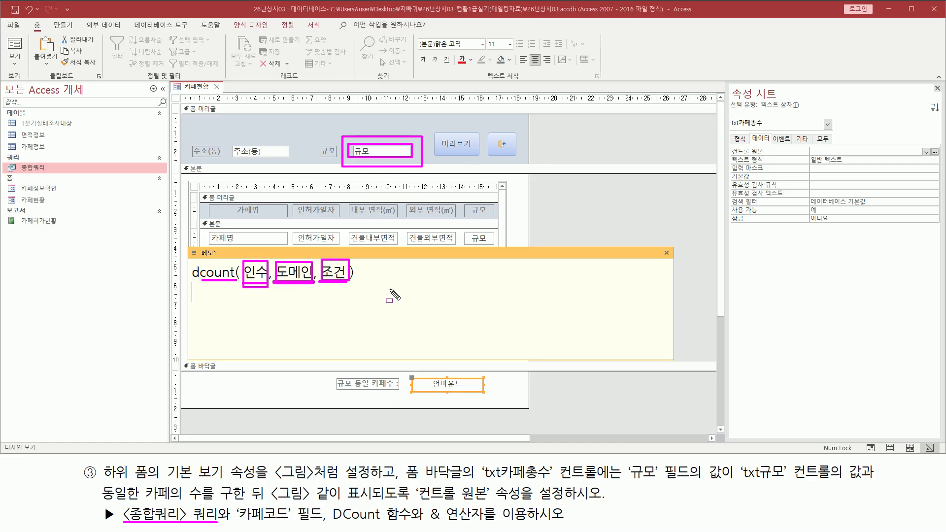
key(Escape)
Start the expression dcount( "카페코드" on the memo's second line, checking its argument against the field and query named in the instruction
text(ㅇ)
key(BackSpace)
text(dcount()
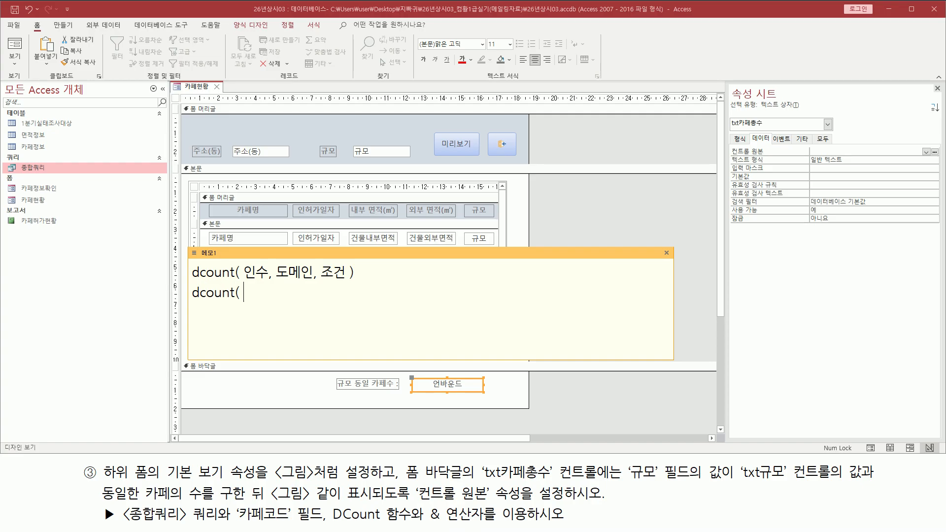
text( "카페코드")
drag(244, 301, 305, 301)
mouse_move(126, 524)
mouse_down()
mouse_move(320, 523)
mouse_move(323, 509)
mouse_up()
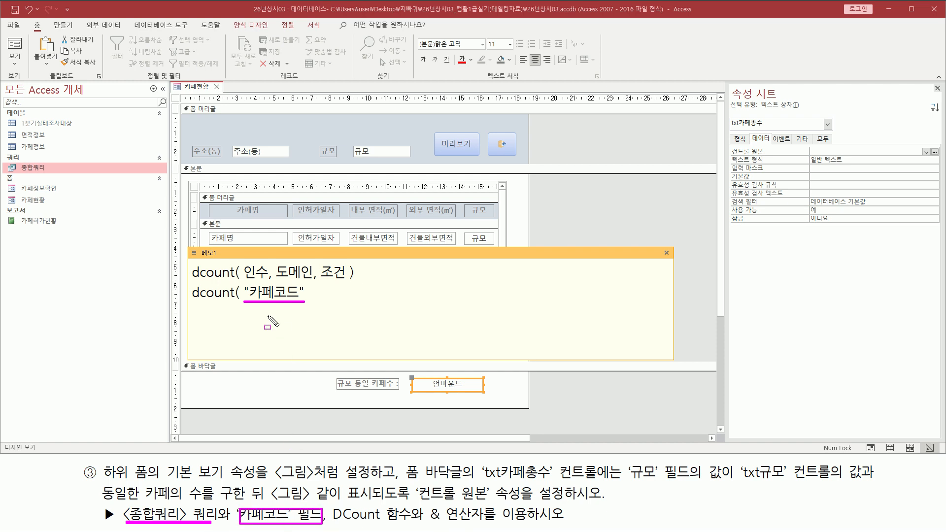
mouse_move(242, 282)
mouse_down()
mouse_move(317, 318)
mouse_move(306, 308)
mouse_up()
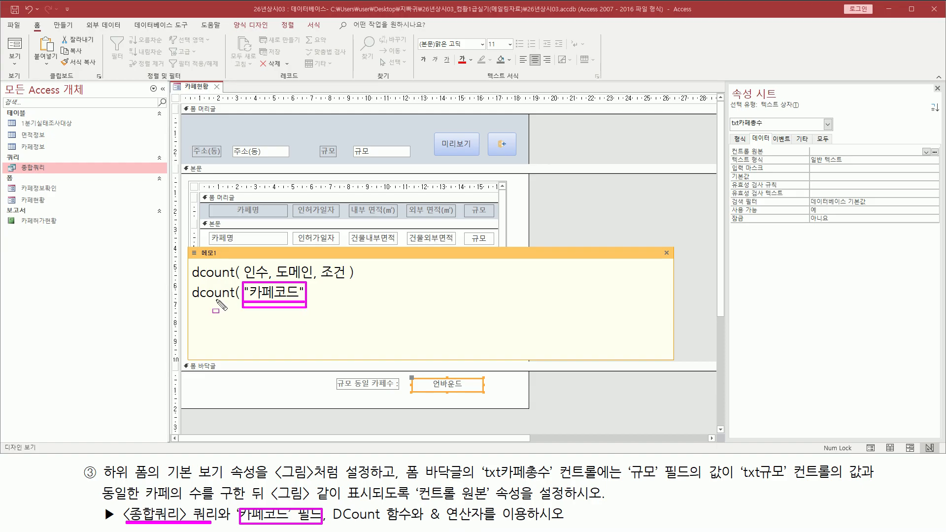
key(Escape)
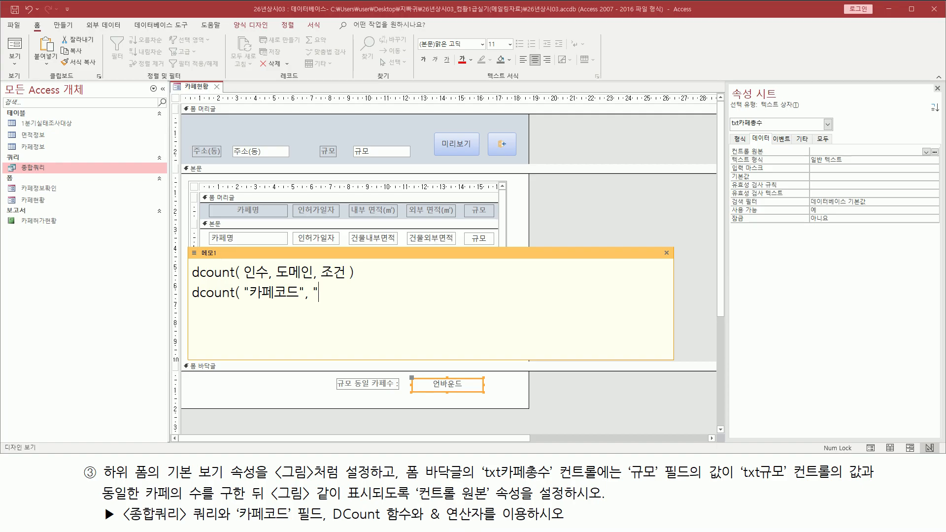
Complete the memo's DCount expression with the domain "종합쿼리" and the condition "규모=txt규모"
text(ㅈ)
text(합쿼리",)
text(")
text(규모)
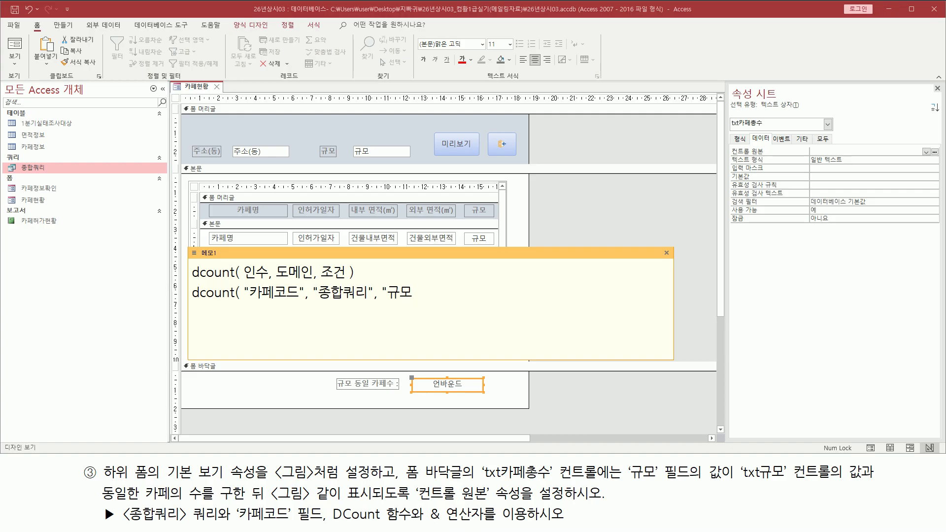
text(=)
text(txt규ㅁ)
text(ㅗ")
text( ))
Review the 카페코드, 종합쿼리 and 규모=txt규모 arguments of the memo expression against the form header's 규모 text box
drag(316, 304, 373, 304)
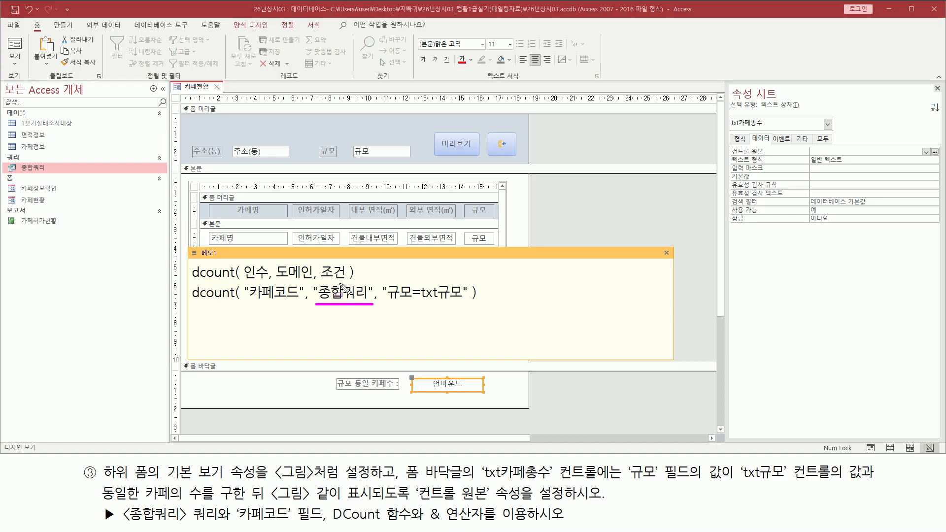
drag(385, 301, 413, 283)
mouse_move(350, 144)
mouse_down()
mouse_move(359, 157)
mouse_move(419, 159)
mouse_up()
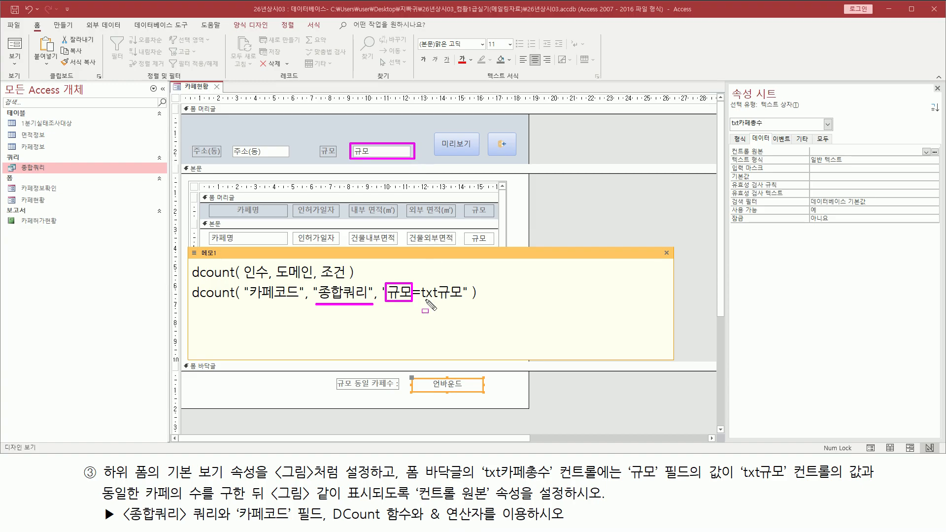
drag(422, 300, 463, 300)
drag(247, 302, 303, 280)
drag(199, 301, 236, 302)
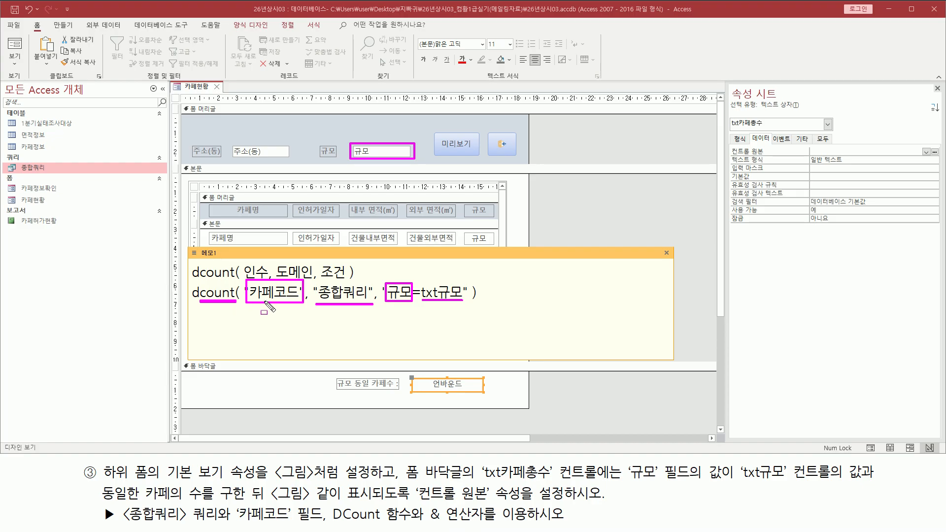
key(Escape)
Compare the expression's 카페코드 argument with the instruction and examine how the sample picture formats the 규모 동일 카페수 value
key(ctrl+2)
drag(248, 303, 299, 303)
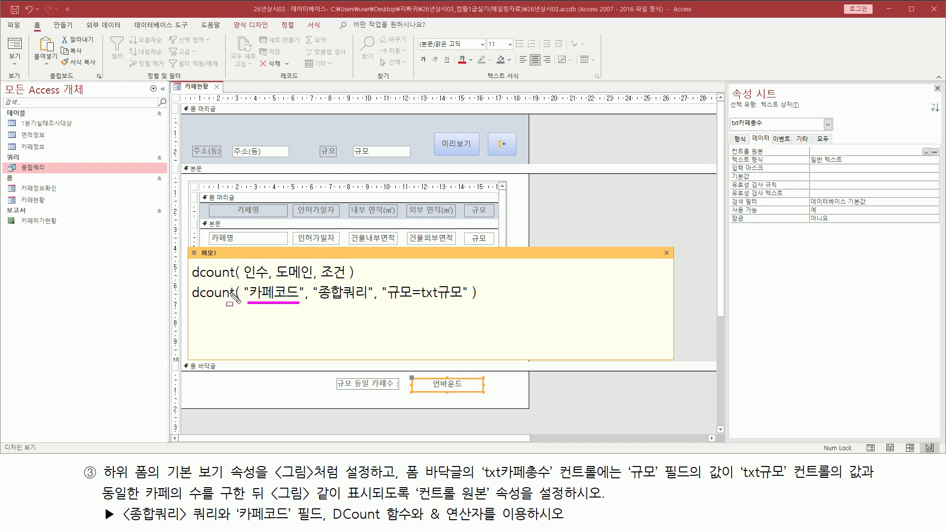
drag(232, 524, 319, 523)
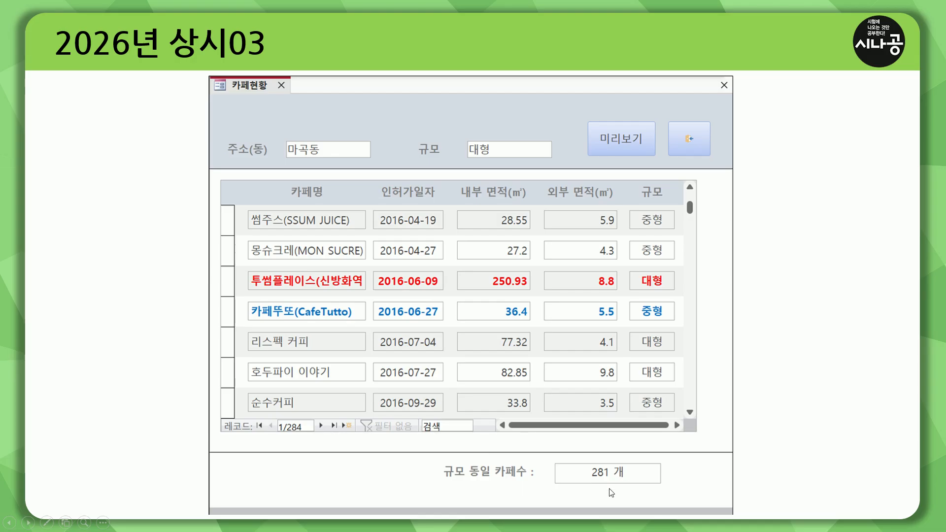
key(ctrl+2)
drag(592, 477, 622, 479)
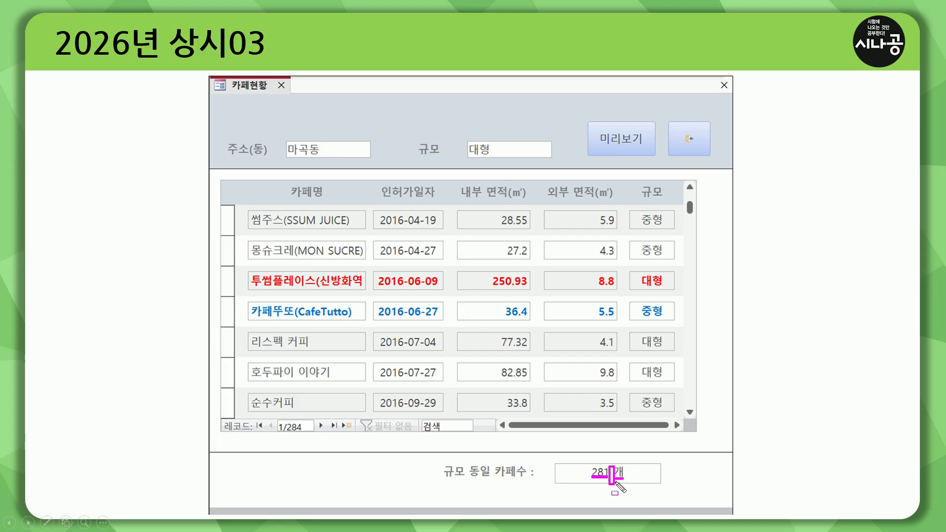
key(e)
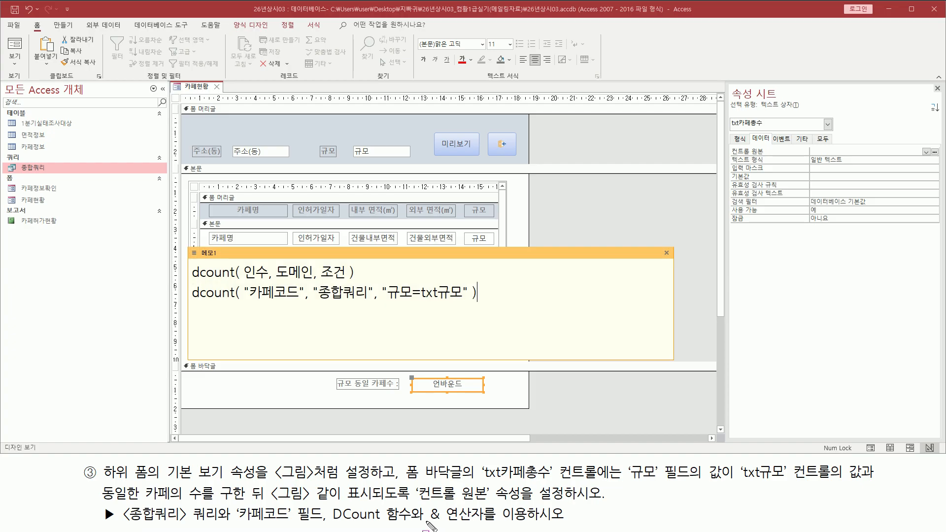
Append & " 개" to the memo's DCount expression and put an equals sign in front of it
mouse_move(428, 523)
mouse_down()
mouse_move(493, 524)
mouse_move(485, 503)
mouse_up()
key(Escape)
text(& ")
key(BackSpace)
text("개")
drag(501, 291, 506, 292)
click(578, 307)
text(=)
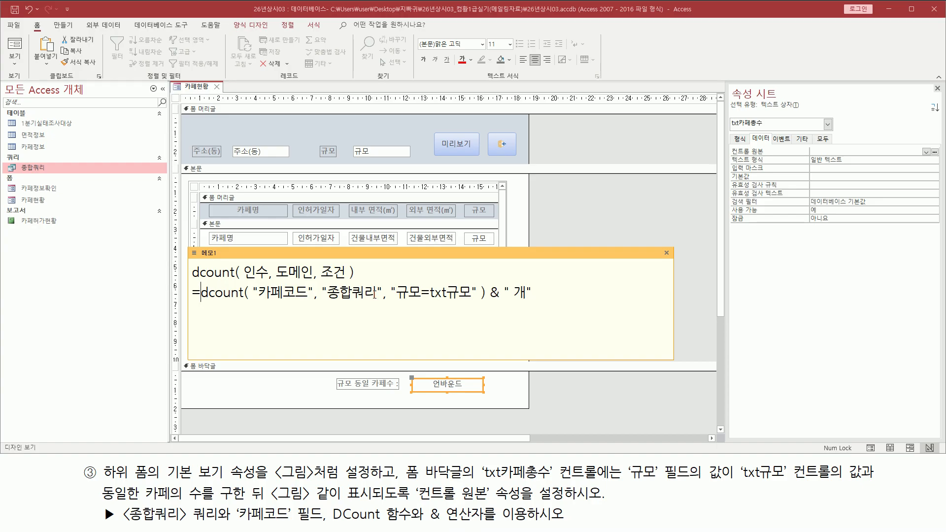
Examine the double quotation marks enclosing each of the three DCount arguments in the memo
drag(254, 301, 471, 300)
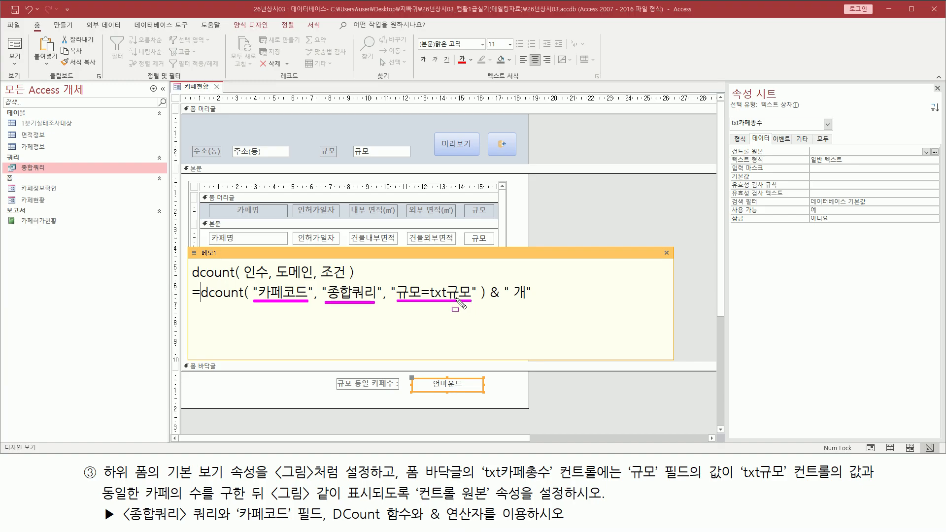
mouse_move(390, 286)
mouse_down()
mouse_move(397, 291)
mouse_move(390, 285)
mouse_up()
drag(469, 286, 469, 293)
drag(374, 285, 381, 292)
mouse_move(315, 296)
mouse_down()
mouse_move(328, 292)
mouse_move(306, 284)
mouse_move(307, 293)
mouse_move(313, 284)
mouse_up()
drag(255, 288, 258, 294)
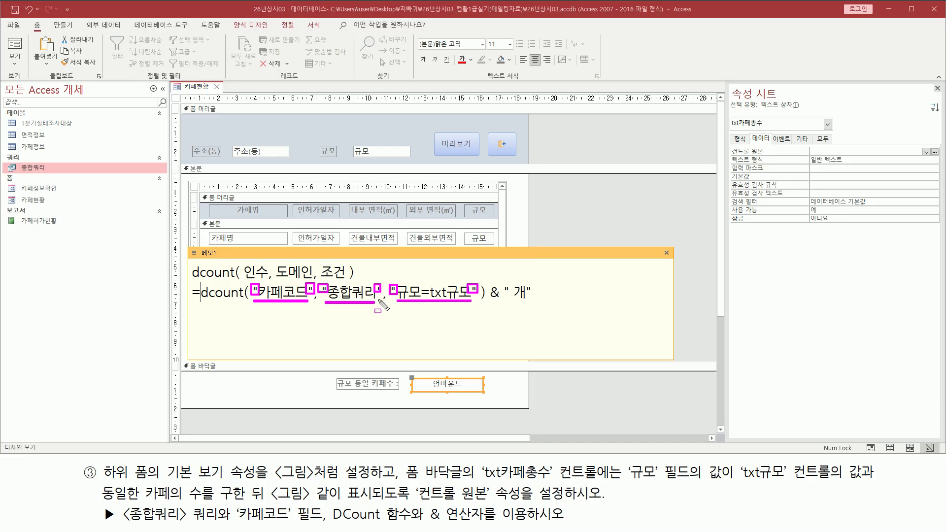
key(Escape)
Set txt카페총수's 컨트롤 원본 to the copied memo expression =dcount( "카페코드", "종합쿼리", "규모=txt규모" ) & " 개"
drag(550, 294, 191, 294)
key(ctrl+c)
click(316, 296)
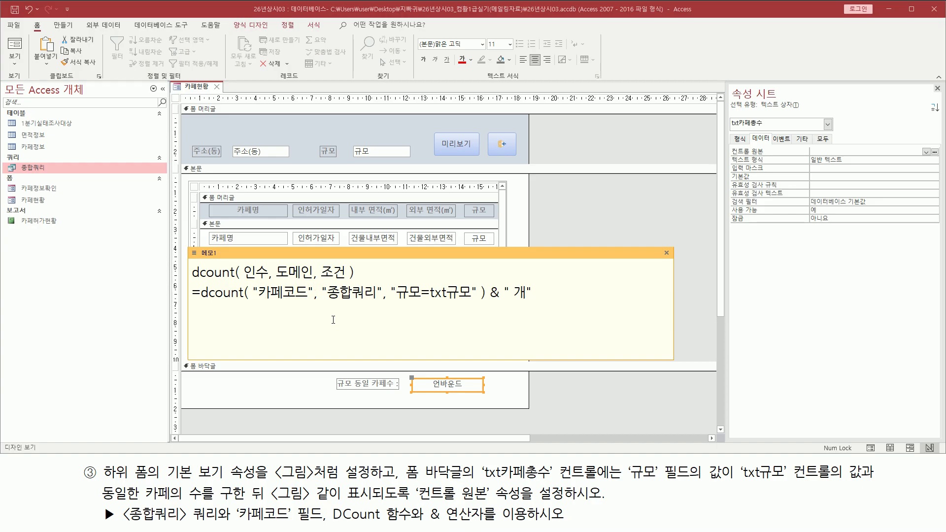
click(821, 152)
key(ctrl+v)
drag(723, 145, 910, 156)
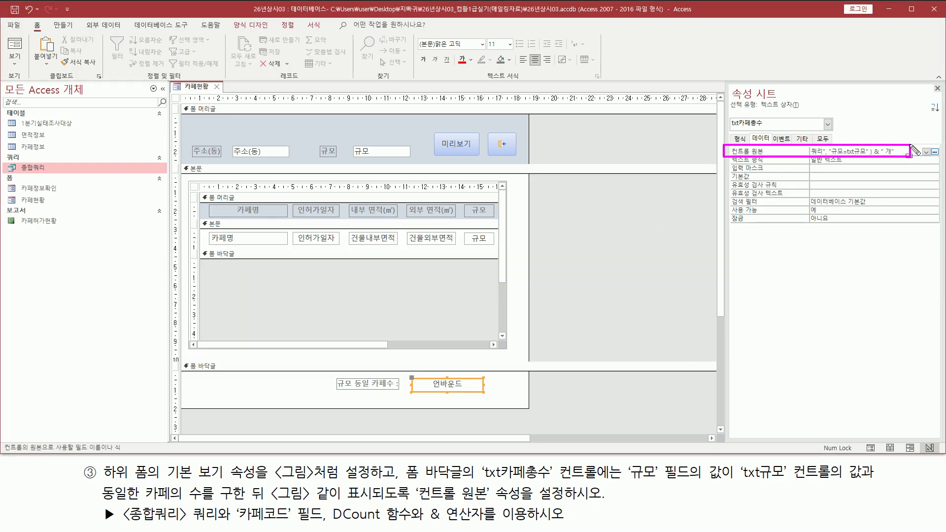
mouse_move(413, 392)
mouse_down()
mouse_move(498, 394)
mouse_move(485, 373)
mouse_up()
key(Escape)
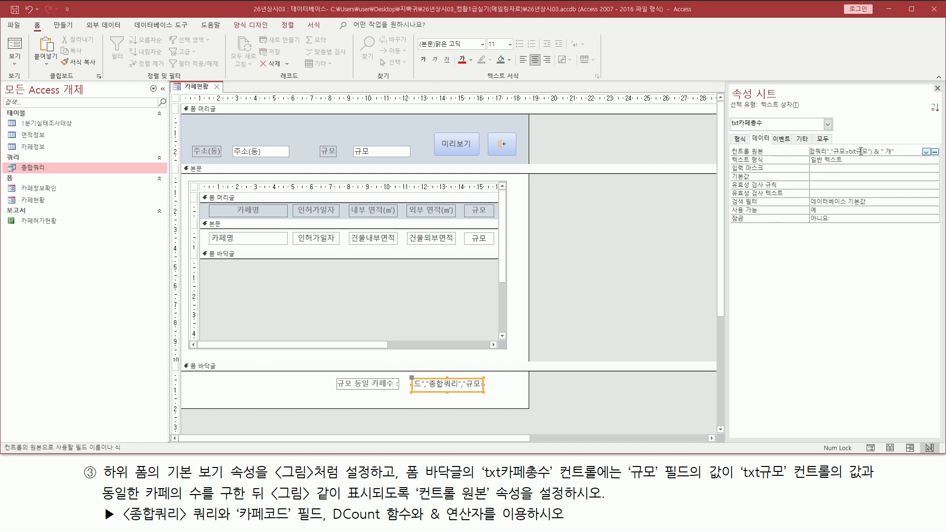
Review the control source expression, show the 카페현황 form in form view, and check the footer's 규모 동일 카페수 value against the header's 규모
click(833, 152)
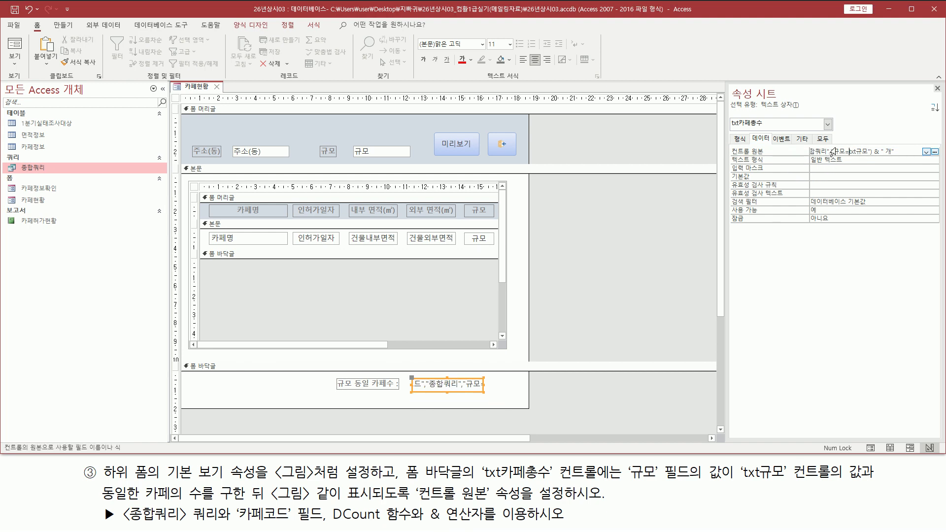
key(shift+Home)
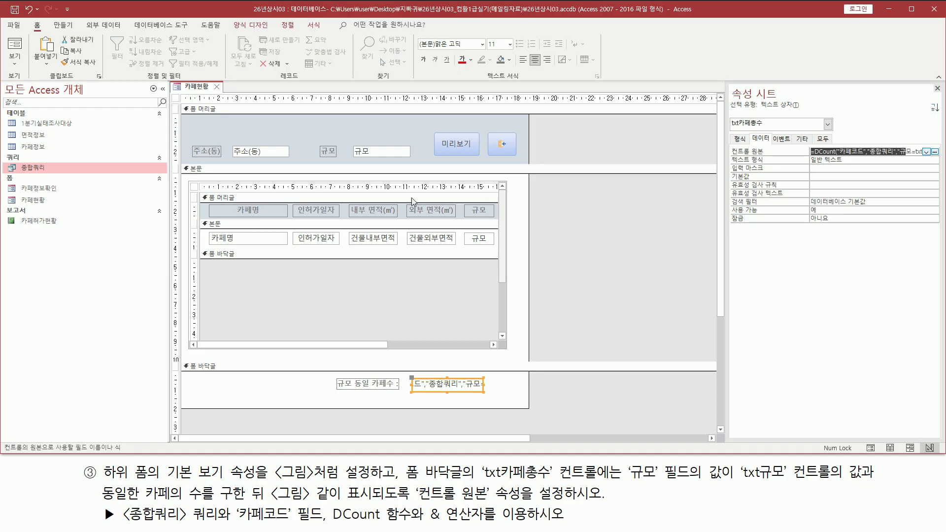
right_click(196, 88)
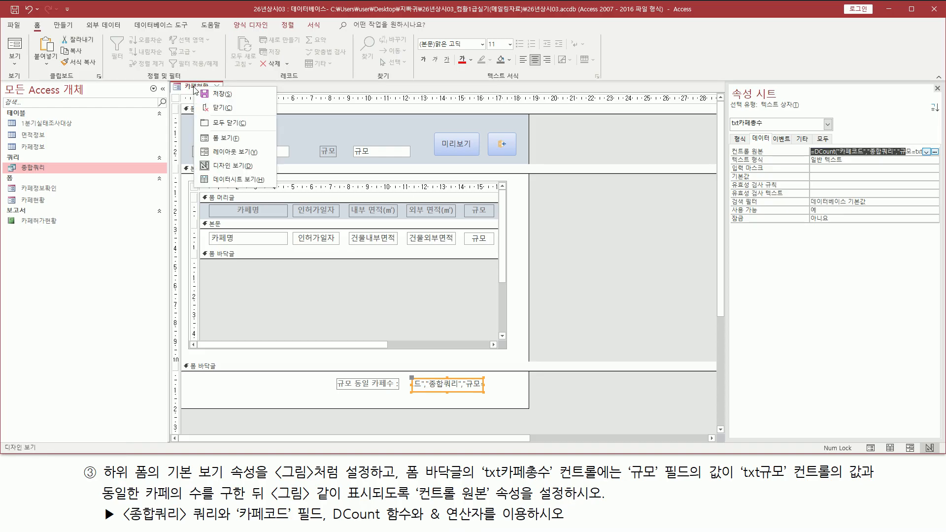
click(218, 142)
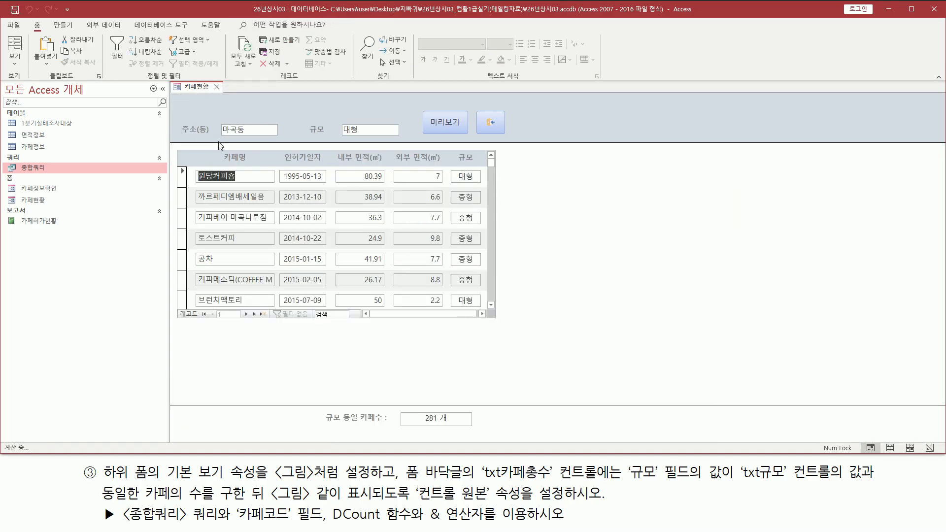
key(ctrl+2)
drag(340, 124, 365, 136)
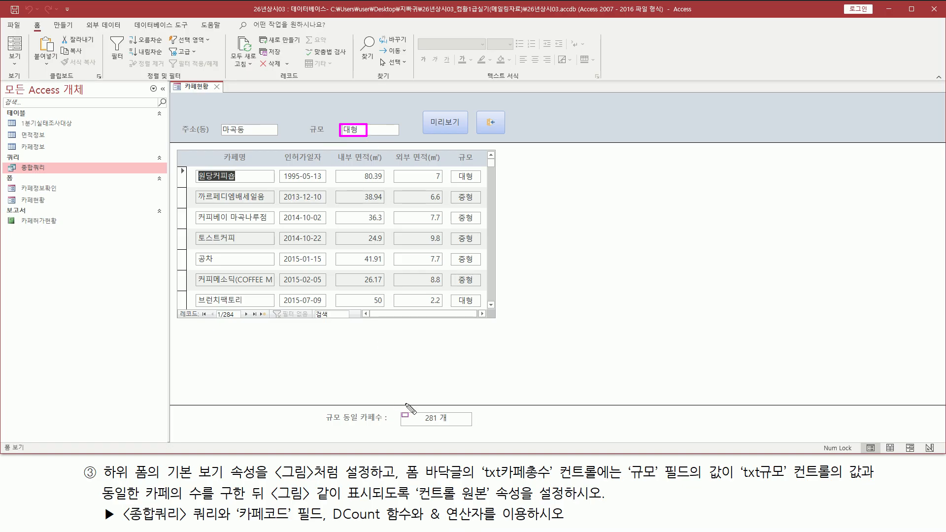
drag(423, 426, 448, 426)
drag(439, 415, 439, 420)
key(Escape)
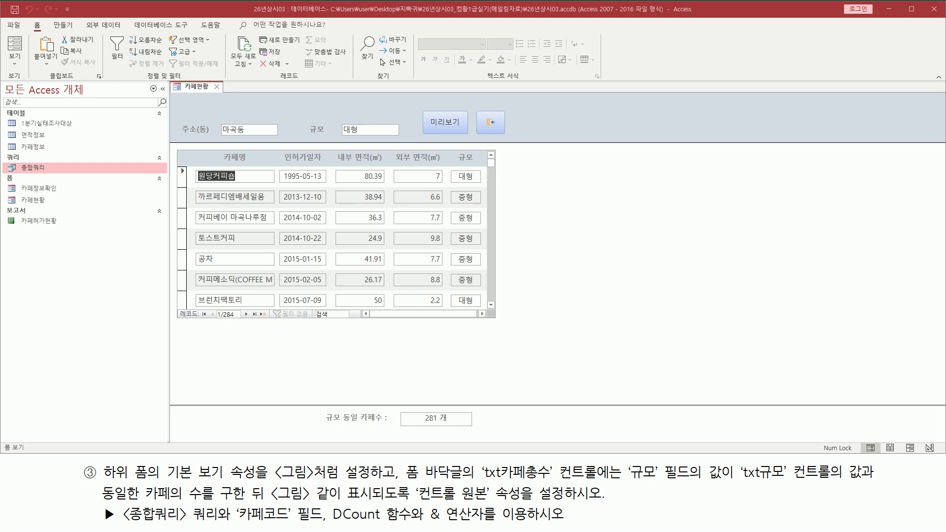
Close the 카페현황 form, saving the changes to both the 카페정보확인 and 카페현황 forms
key(ctrl+2)
click(217, 87)
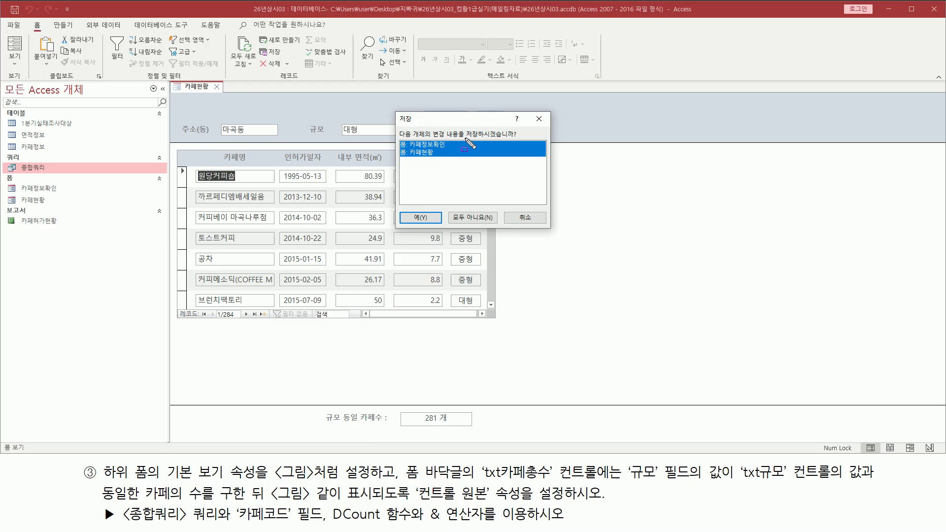
drag(465, 130, 519, 139)
drag(398, 210, 444, 226)
key(Escape)
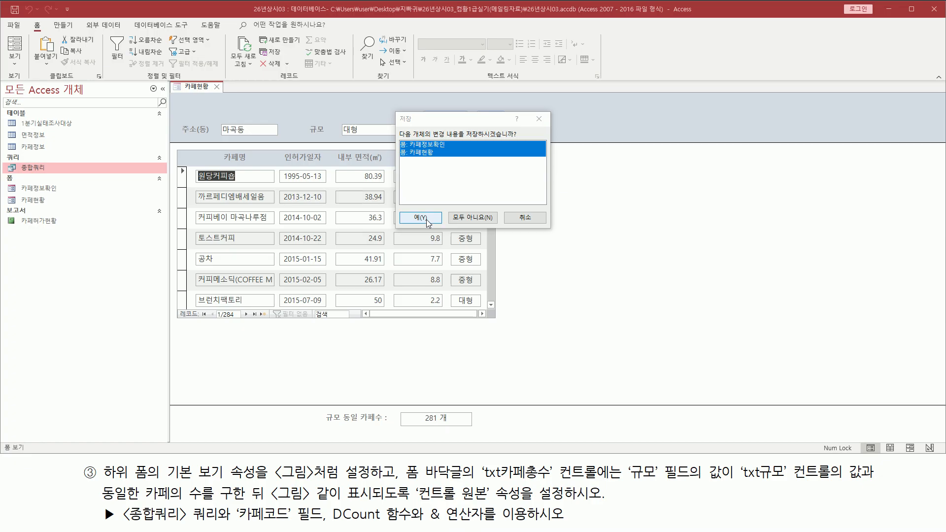
click(421, 217)
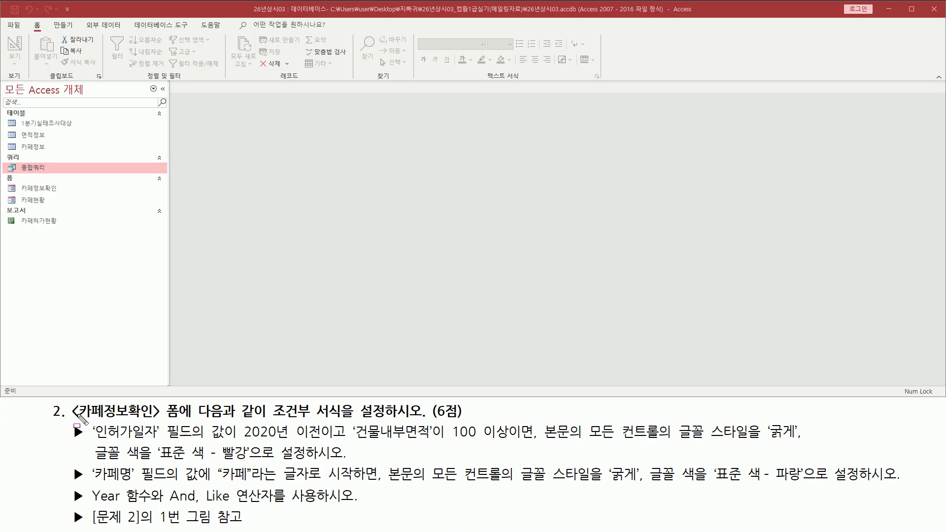
Read the conditional formatting task for the 카페정보확인 form and open that form in design view
drag(73, 418, 183, 418)
mouse_move(270, 402)
mouse_down()
mouse_move(344, 417)
mouse_move(427, 419)
mouse_up()
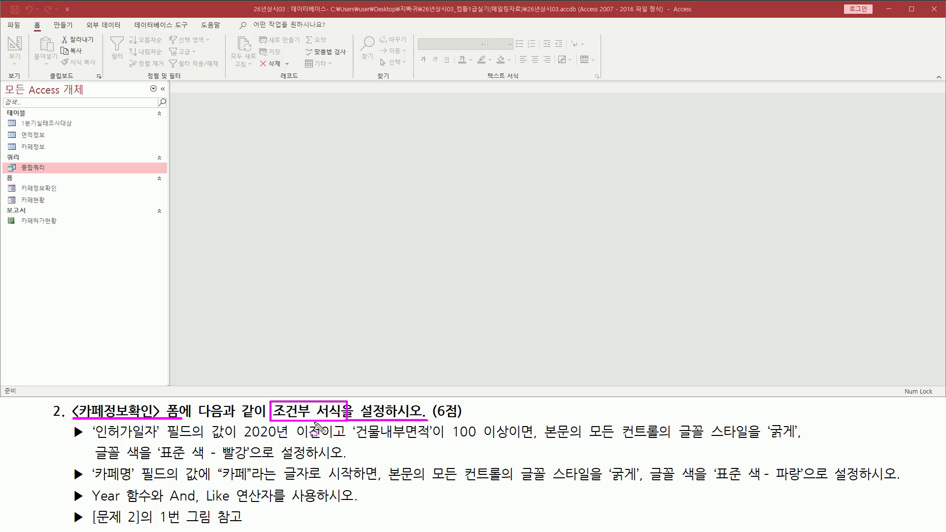
drag(7, 183, 64, 195)
key(Escape)
click(46, 187)
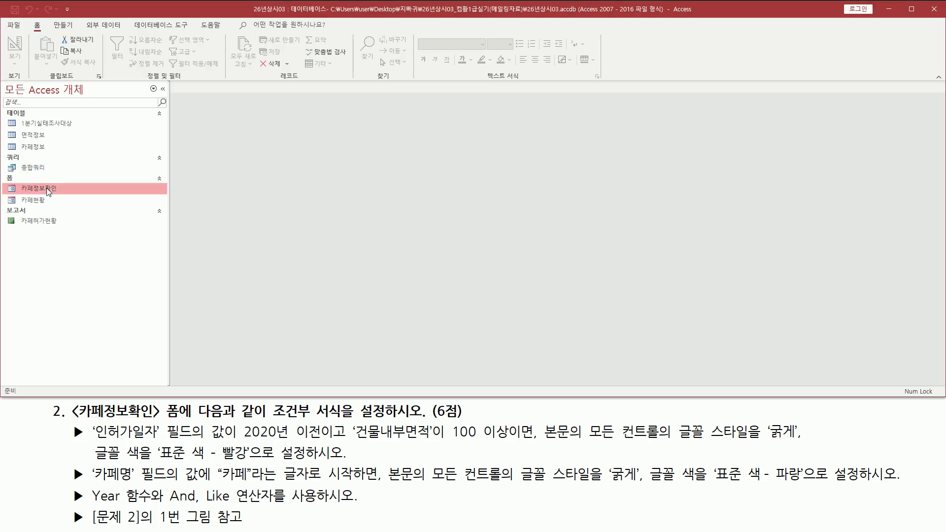
double_click(47, 188)
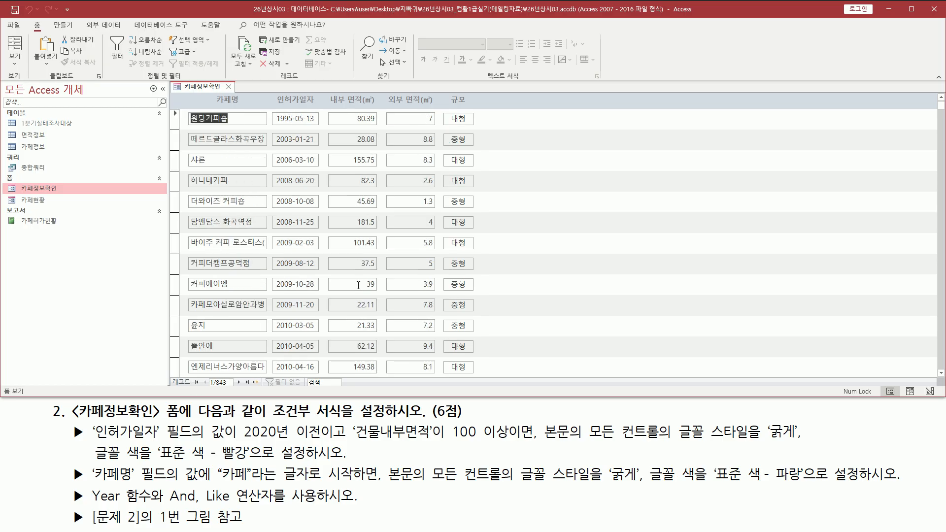
right_click(197, 88)
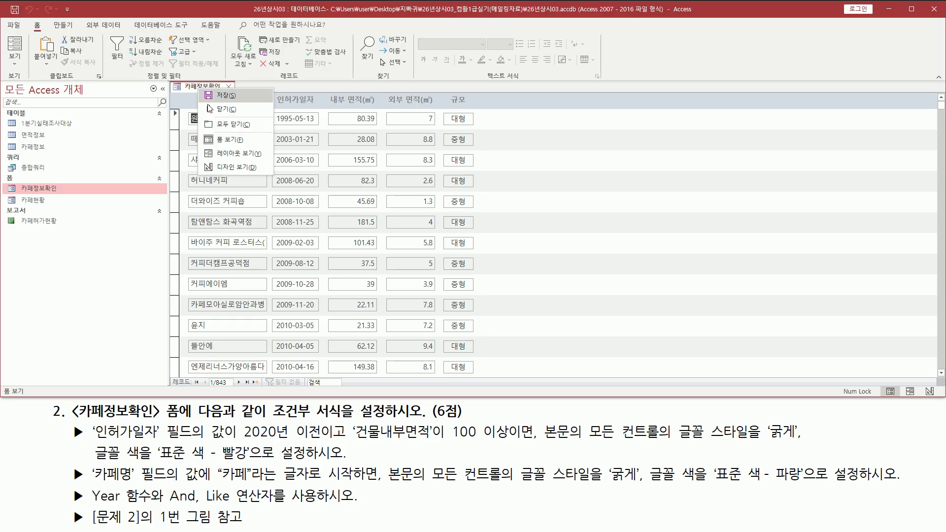
click(225, 167)
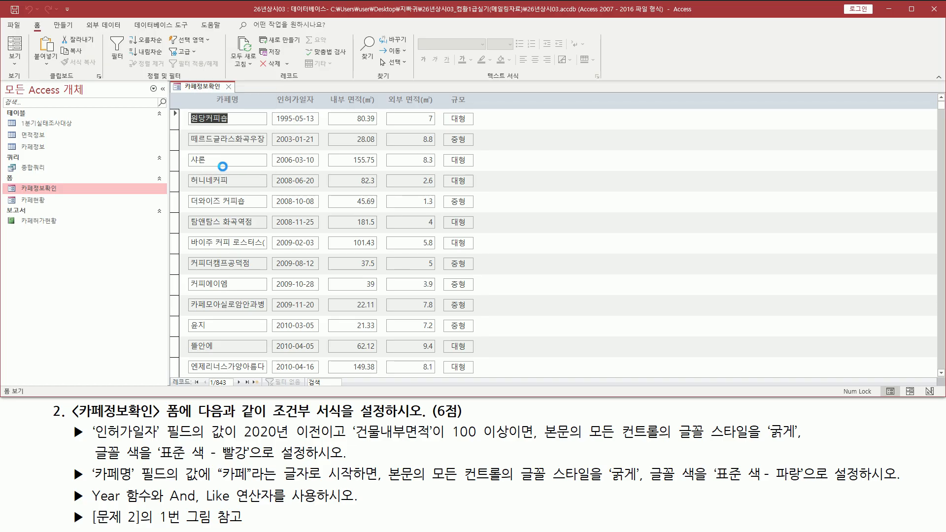
Review the first formatting rule in the task: its 인허가일자 and 건물내부면적 conditions, the required function and operator, and the font style and colour
key(ctrl+2)
mouse_move(68, 424)
mouse_down()
mouse_move(87, 445)
mouse_move(322, 441)
mouse_up()
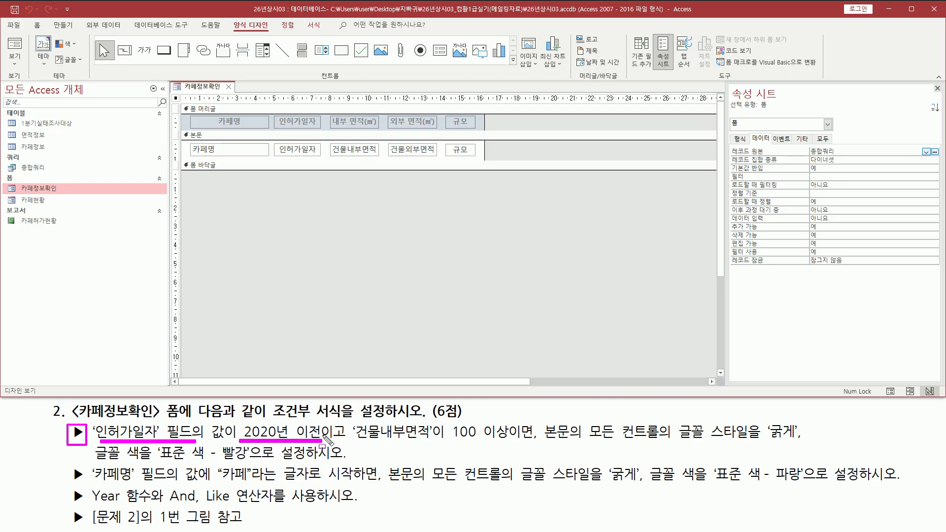
drag(350, 442, 510, 437)
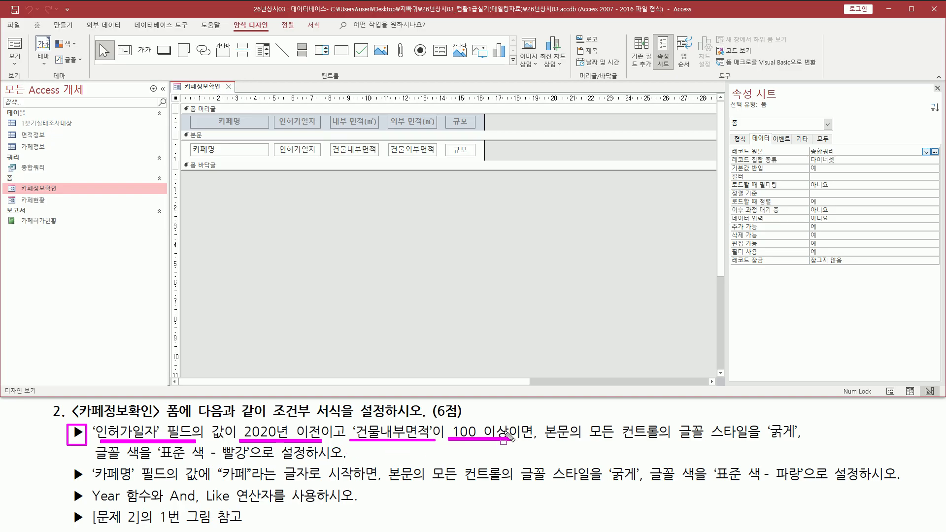
drag(93, 421, 195, 443)
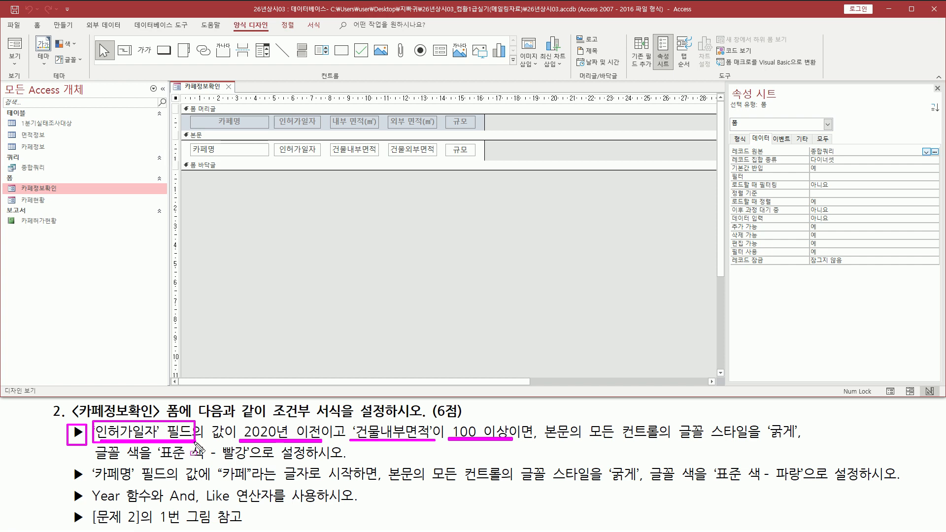
mouse_move(350, 422)
mouse_down()
mouse_move(359, 435)
mouse_move(434, 441)
mouse_up()
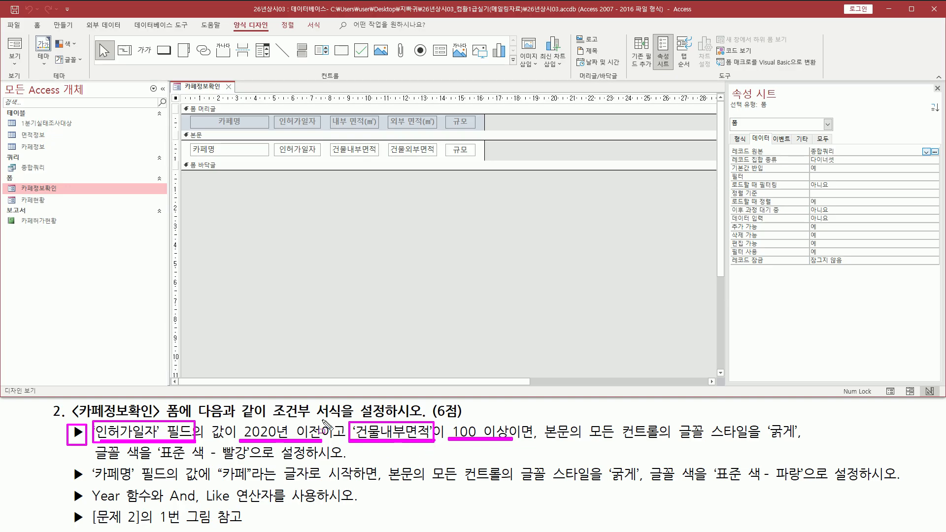
drag(321, 421, 347, 446)
drag(168, 504, 198, 504)
drag(274, 139, 320, 158)
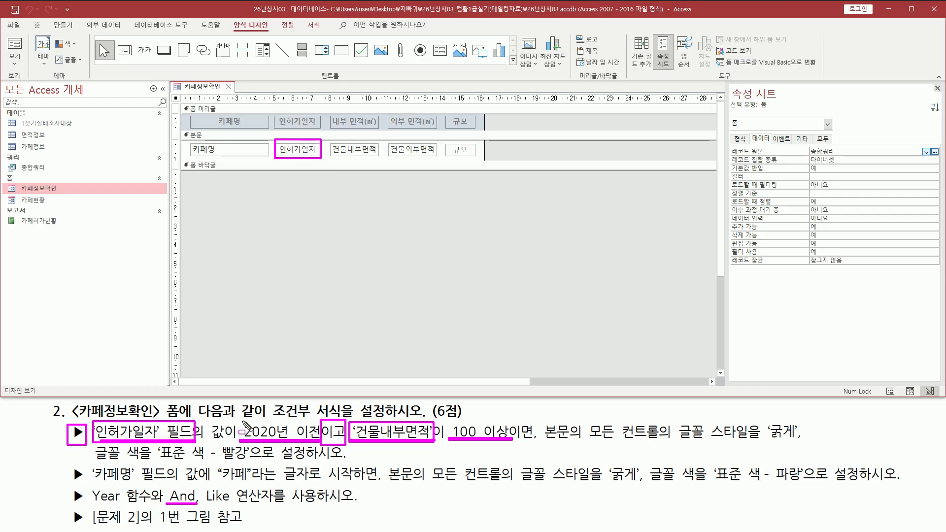
mouse_move(240, 420)
mouse_down()
mouse_move(255, 446)
mouse_move(306, 453)
mouse_move(321, 440)
mouse_up()
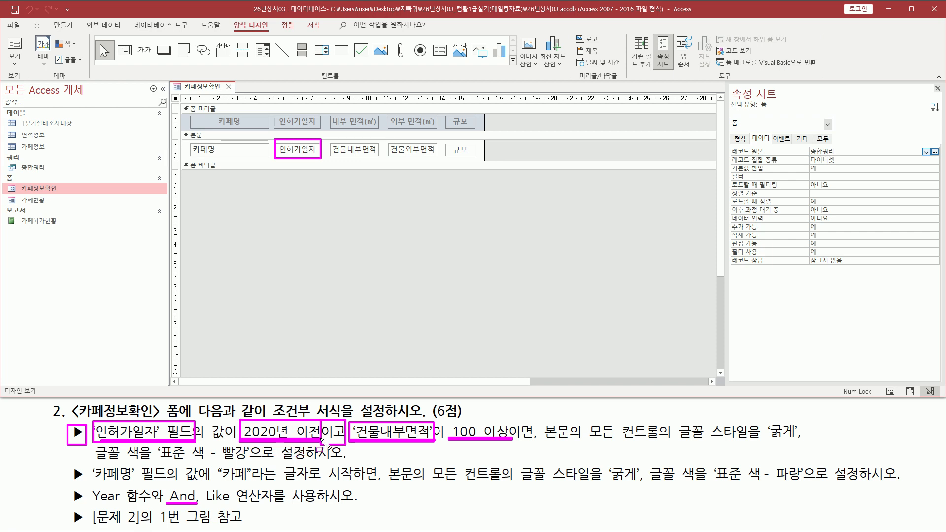
drag(91, 503, 152, 503)
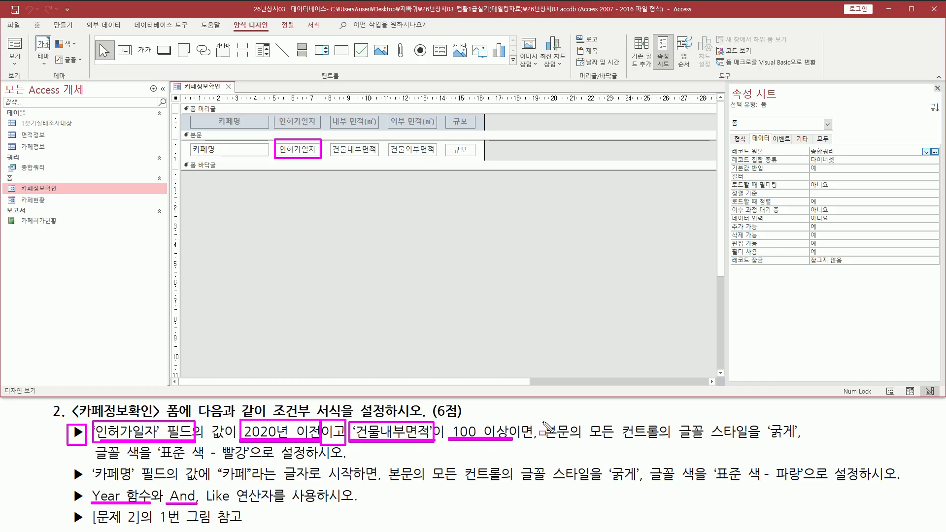
mouse_move(544, 420)
mouse_down()
mouse_move(597, 442)
mouse_move(584, 442)
mouse_move(797, 442)
mouse_up()
drag(95, 462, 246, 462)
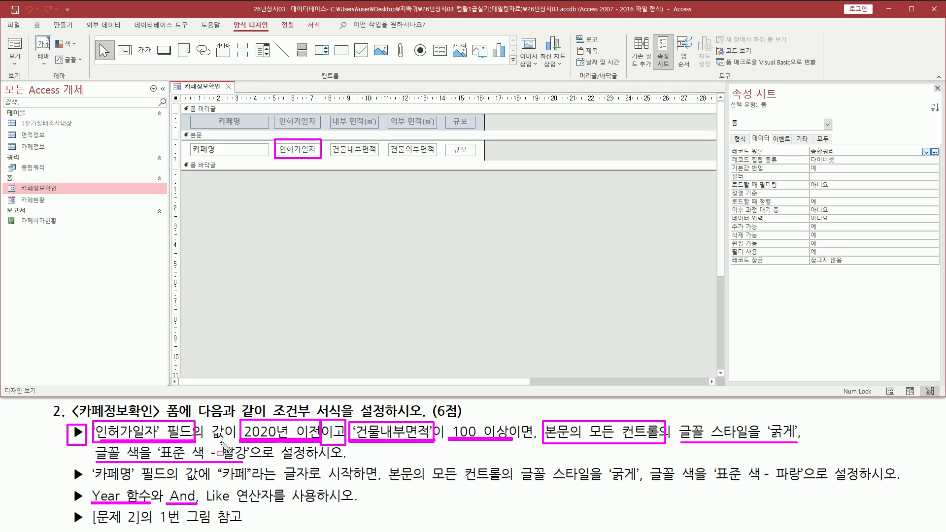
key(Escape)
Select all the controls in the 본문 section of the 카페정보확인 form
key(ctrl+2)
mouse_move(189, 142)
mouse_down()
mouse_move(242, 159)
mouse_move(479, 159)
mouse_up()
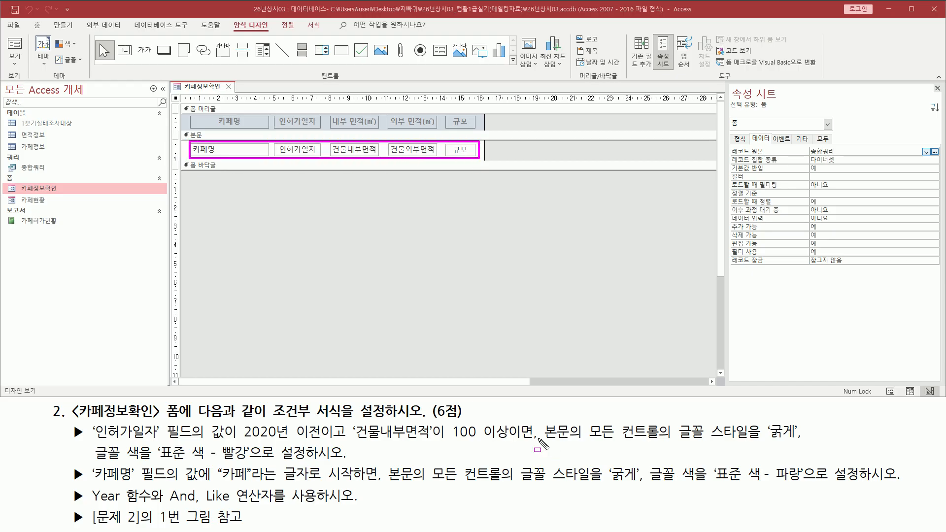
drag(537, 441, 681, 441)
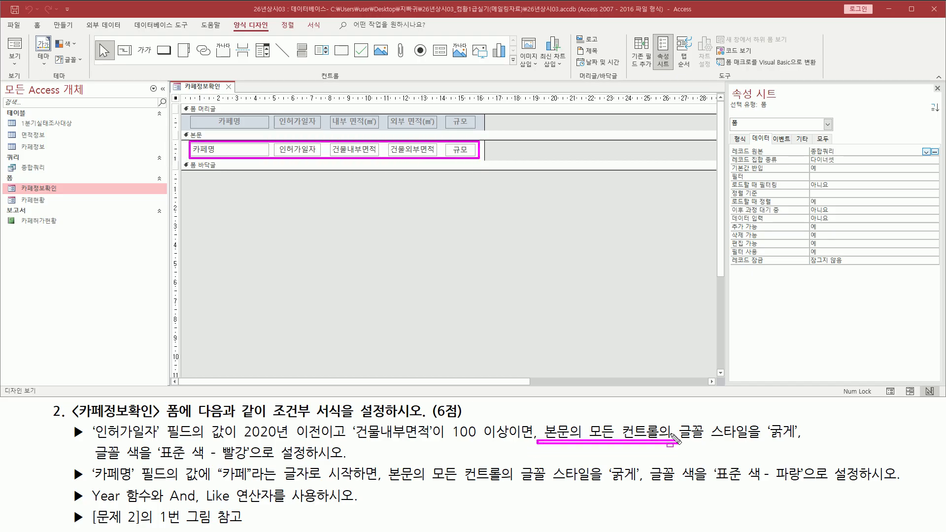
key(e)
drag(171, 139, 180, 157)
key(Escape)
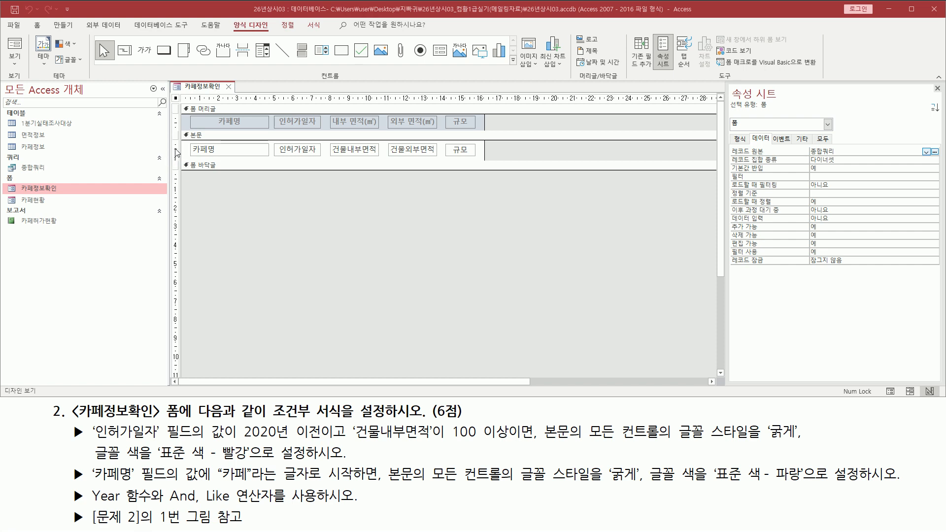
click(176, 148)
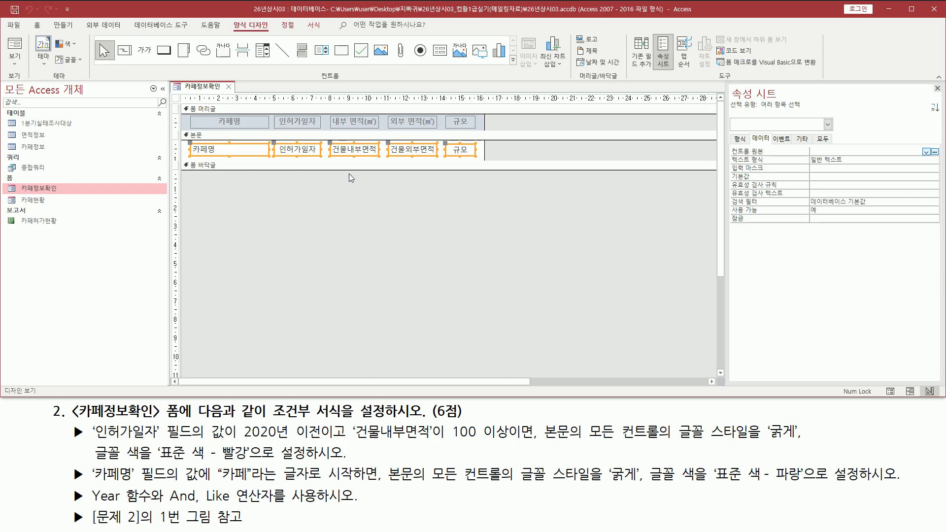
Open the conditional formatting rules manager for the selected 본문 controls
click(313, 26)
key(ctrl+2)
drag(305, 19, 330, 30)
drag(356, 79, 413, 79)
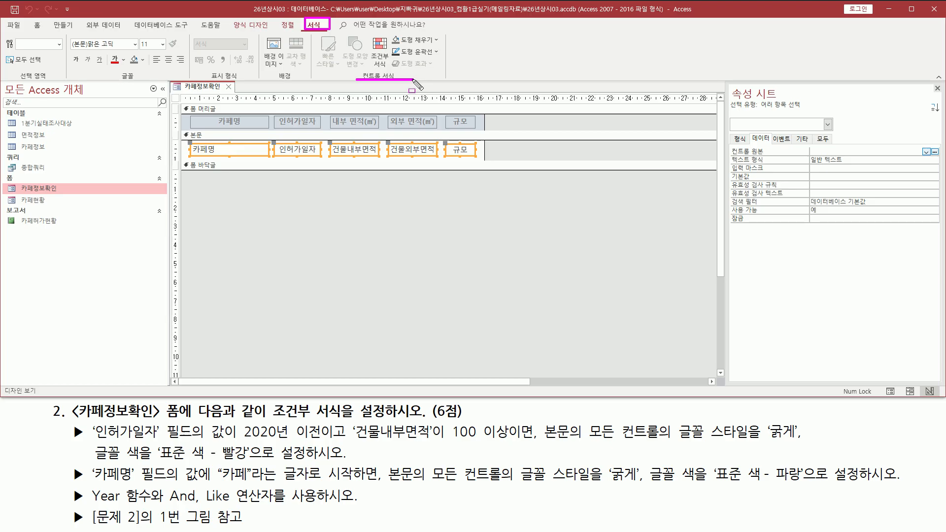
drag(368, 32, 392, 72)
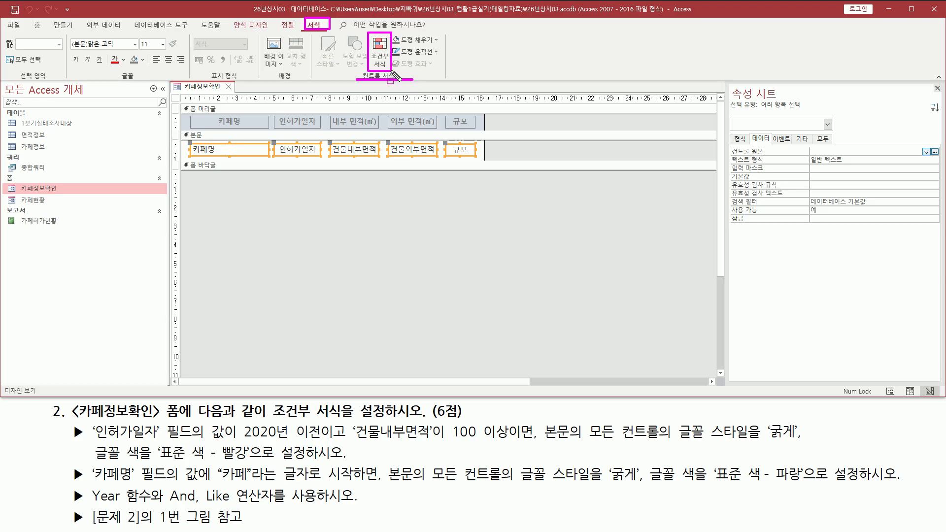
key(Escape)
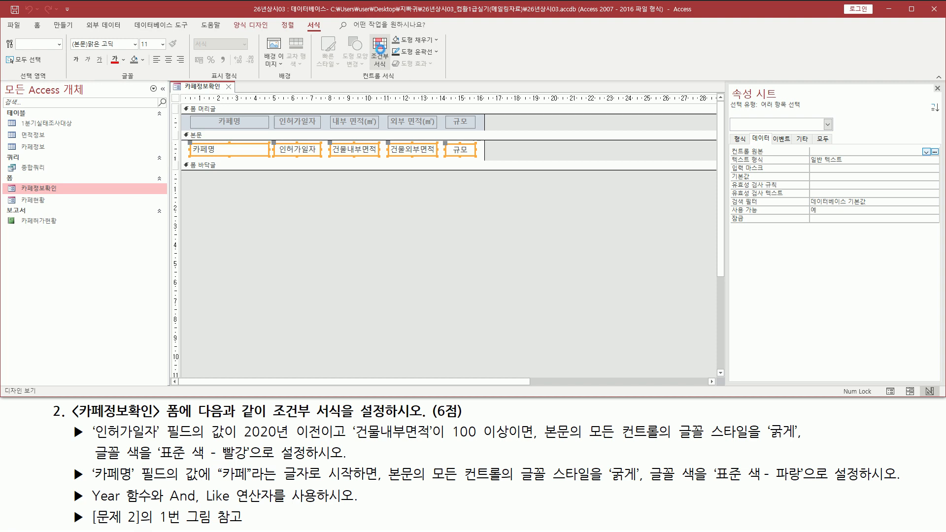
click(380, 48)
key(ctrl+2)
drag(339, 123, 413, 136)
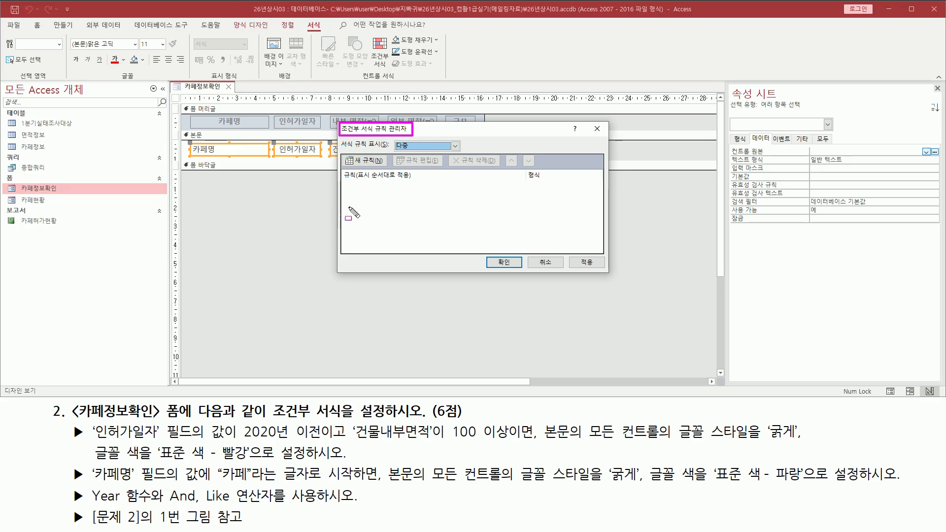
drag(341, 154, 385, 169)
key(Escape)
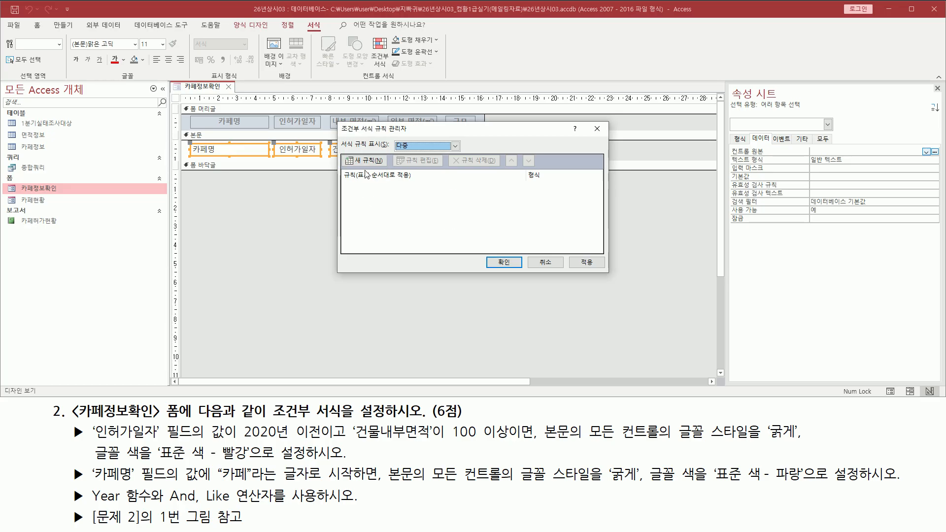
Start a new formatting rule and set its condition type to 식이
click(363, 161)
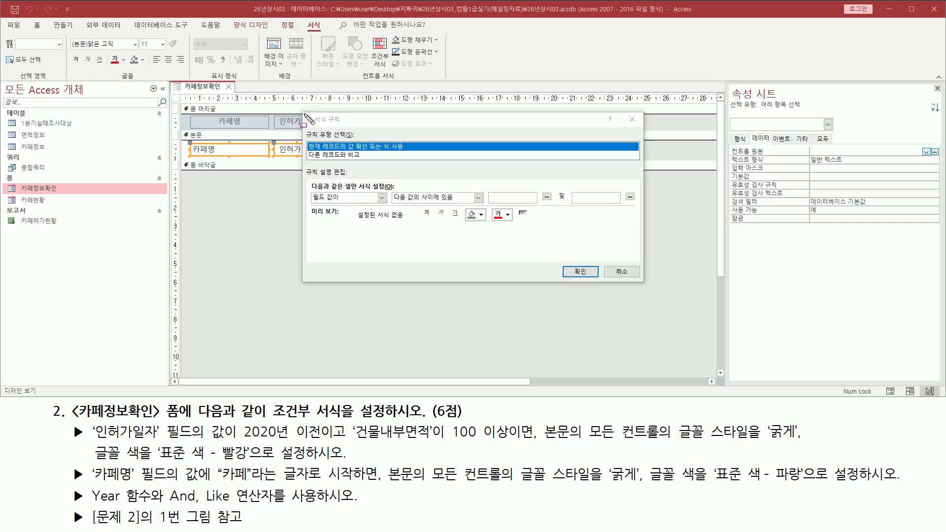
mouse_move(302, 113)
mouse_down()
mouse_move(612, 285)
mouse_move(646, 283)
mouse_up()
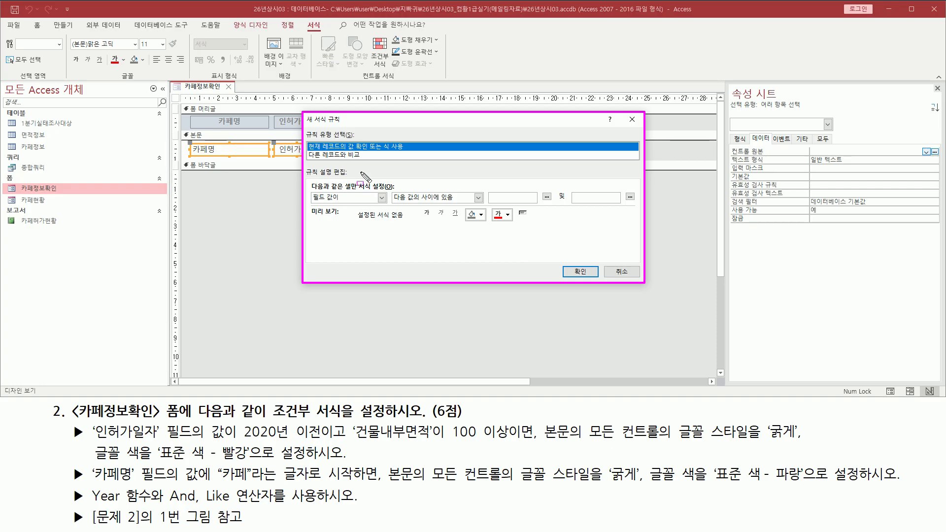
mouse_move(311, 203)
mouse_down()
mouse_move(343, 203)
mouse_move(343, 191)
mouse_up()
key(Escape)
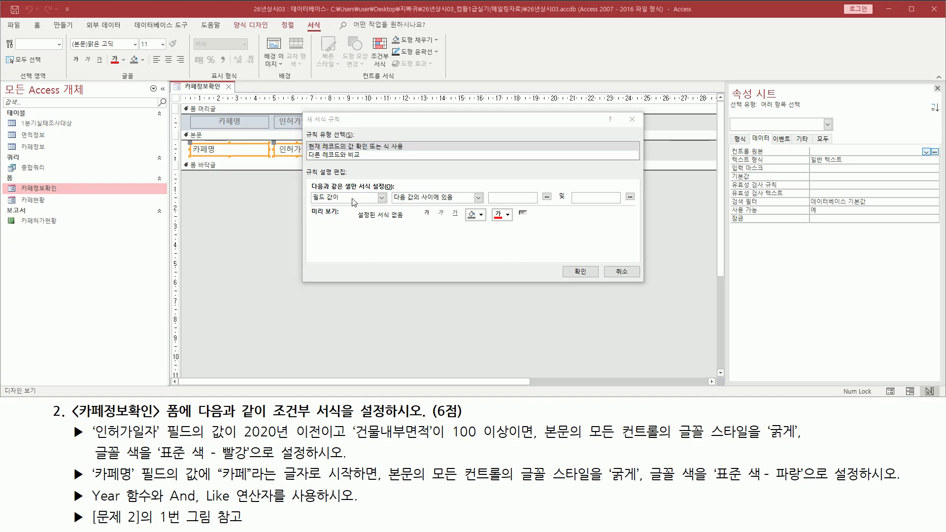
click(354, 199)
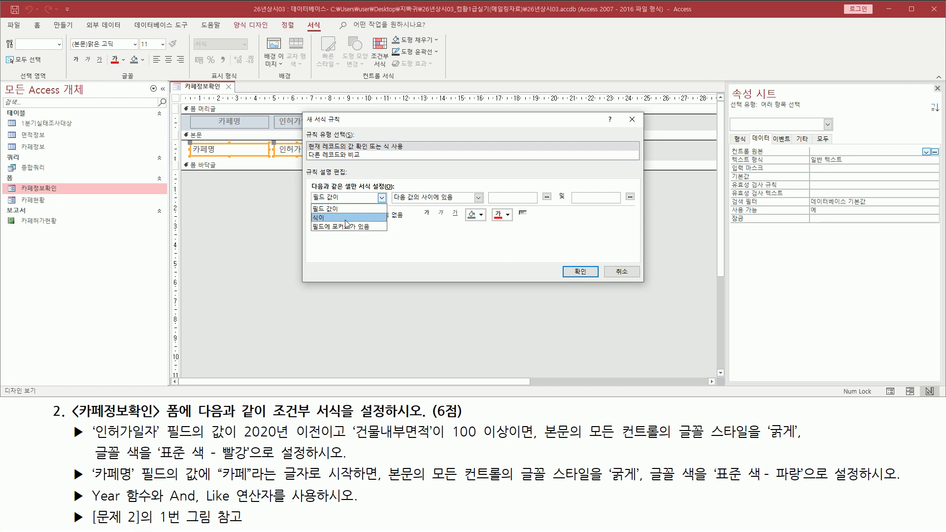
click(345, 220)
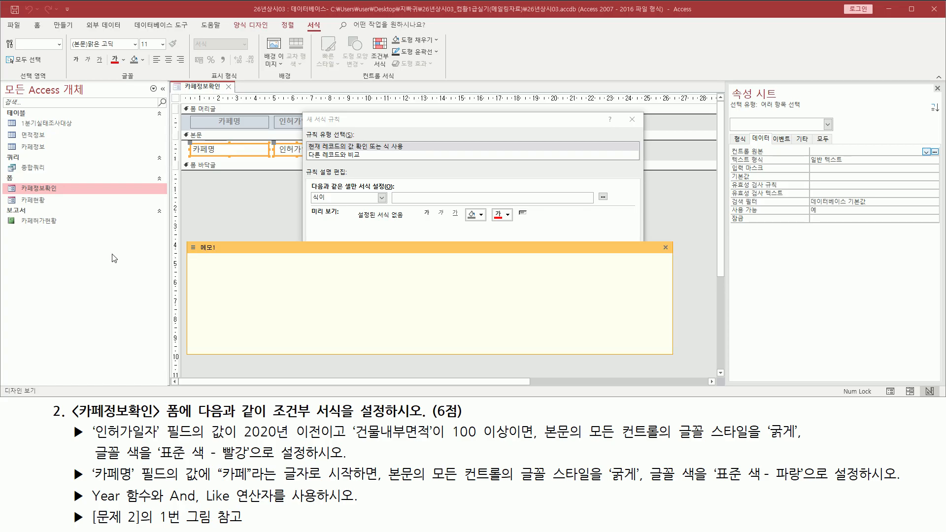
Write the first condition, year( [인허가일자] ) <= 2020, in the memo
text([인허가일자)
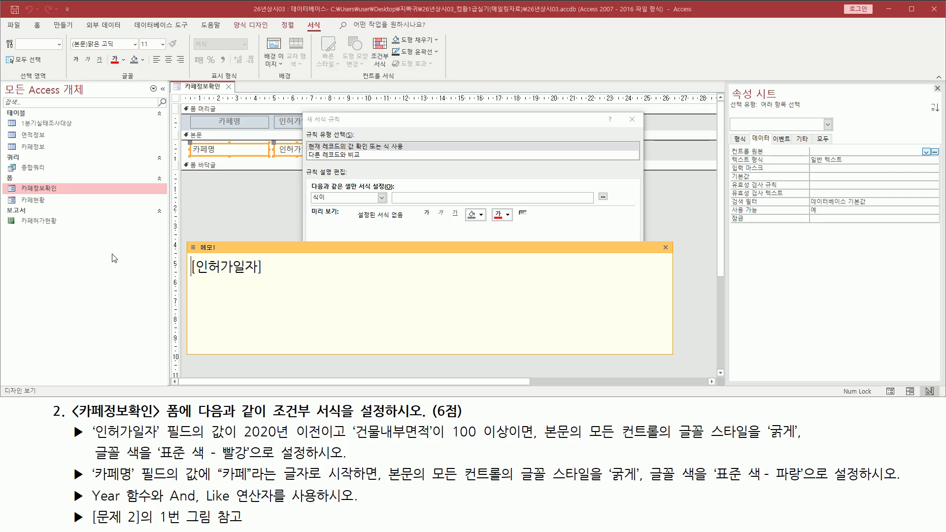
text(yeat)
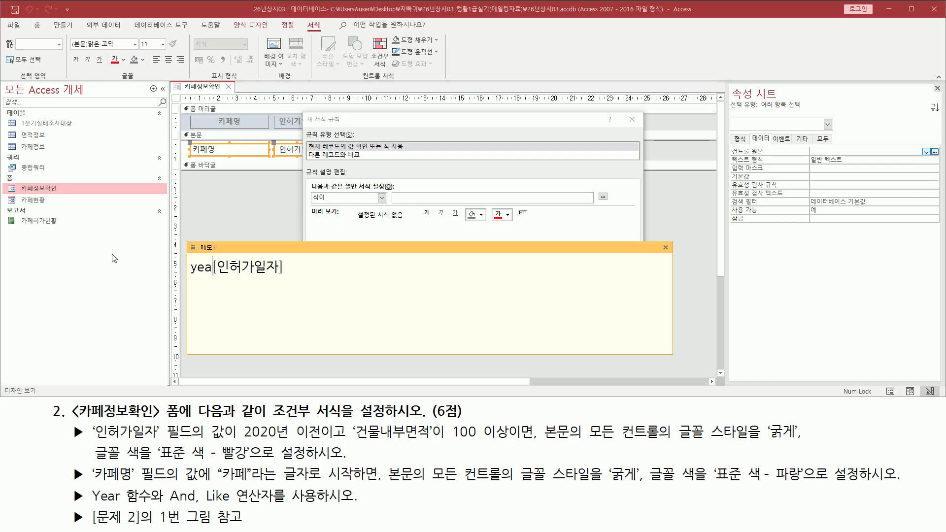
text(()
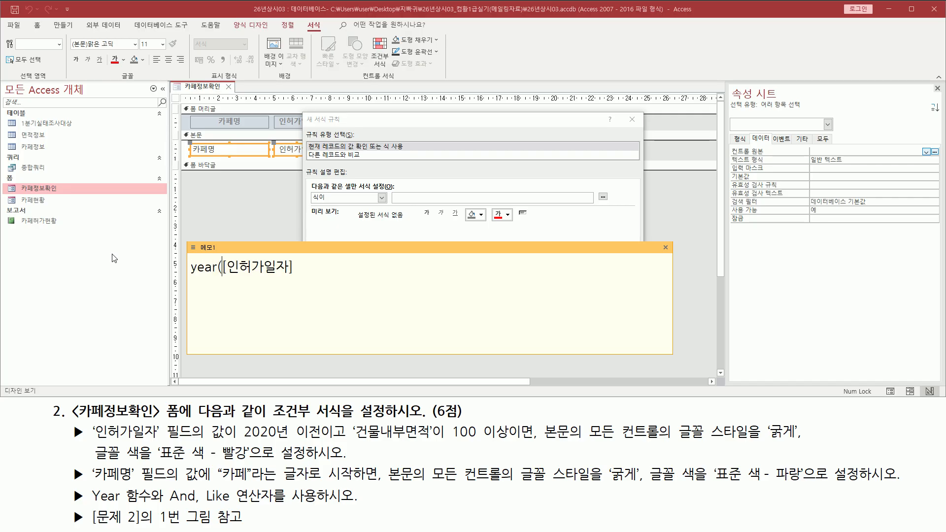
key(End)
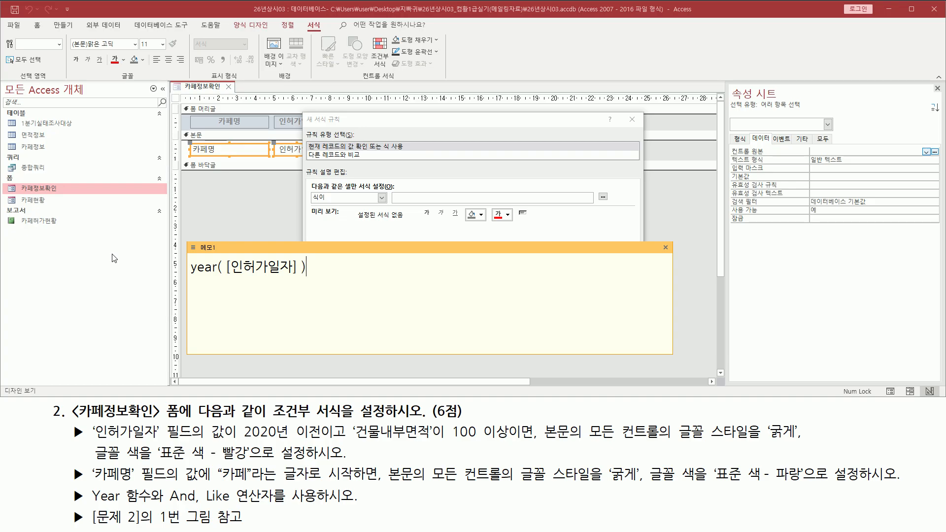
drag(241, 438, 325, 438)
click(373, 272)
text(<= 2020)
Add the second condition, [건물내부면적] >= 100, after the year condition in the memo
text(거)
text(물내부)
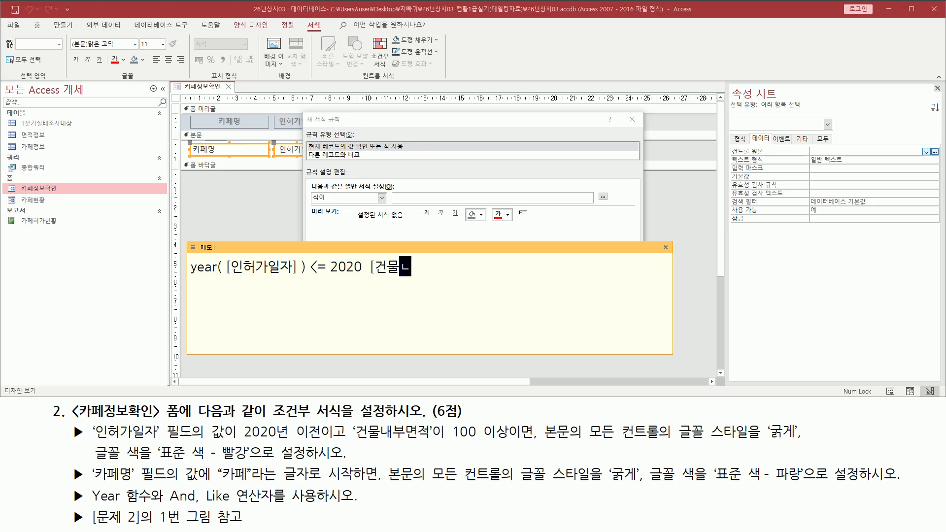
text(면적)
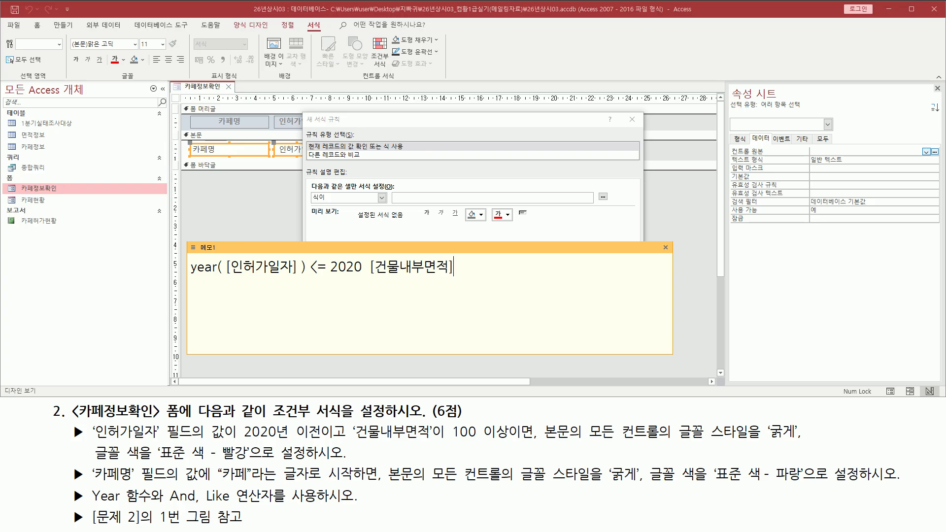
drag(448, 442, 516, 441)
click(479, 276)
text(>= 100)
Join the memo's year and area conditions with the and operator
drag(189, 279, 503, 280)
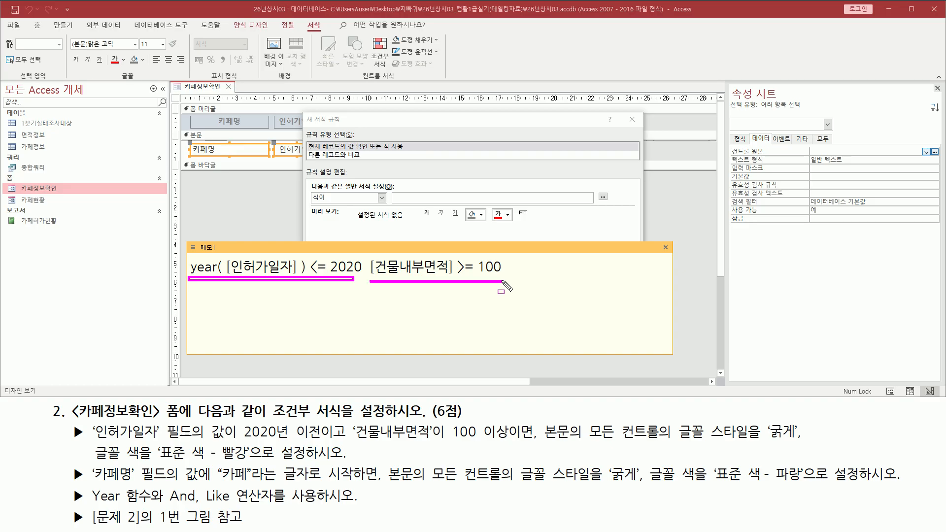
drag(319, 421, 347, 442)
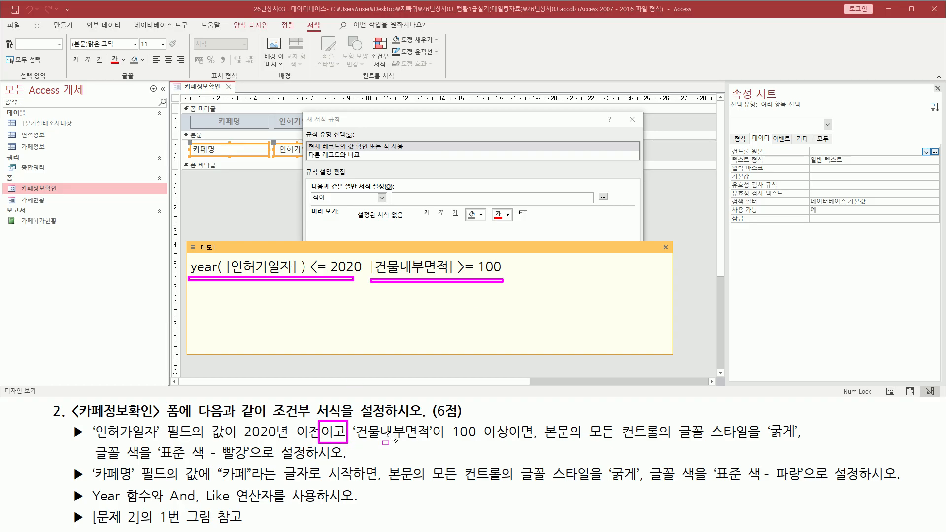
key(Escape)
click(370, 267)
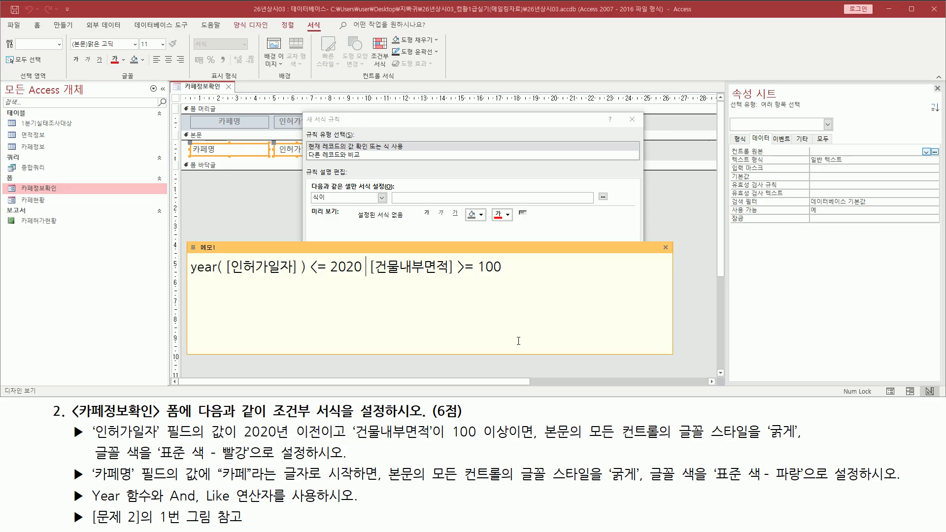
text(and)
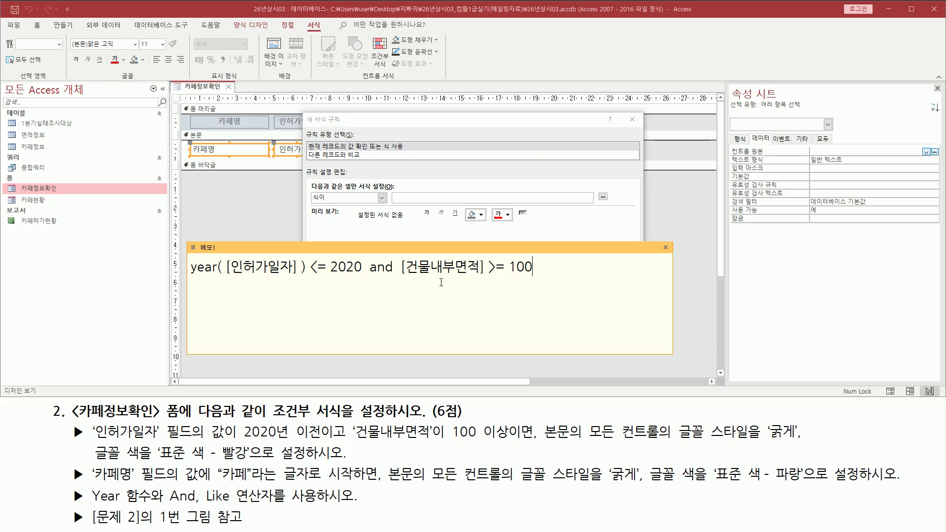
Check the memo expression against the task's 2020년 이전 wording, and switch to the slide with the dictionary definitions of 이전 and 이후
drag(187, 282, 541, 285)
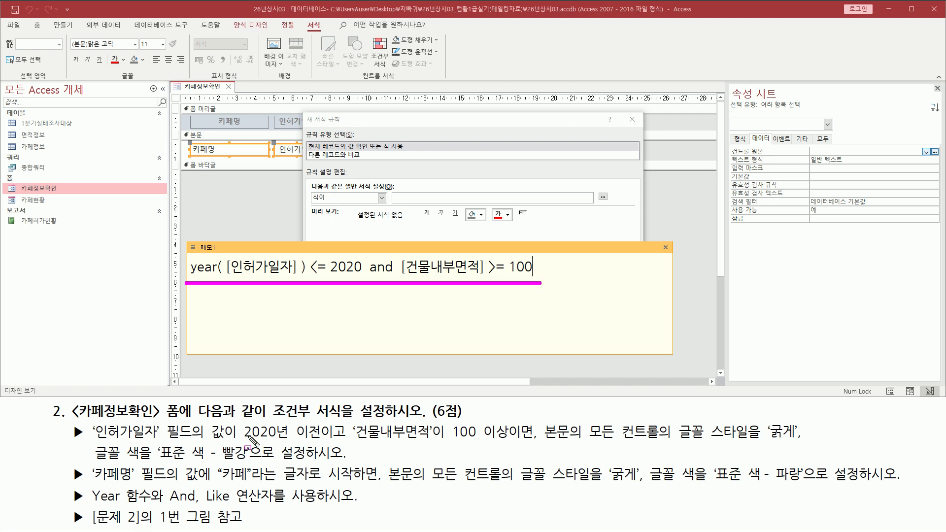
drag(240, 439, 320, 440)
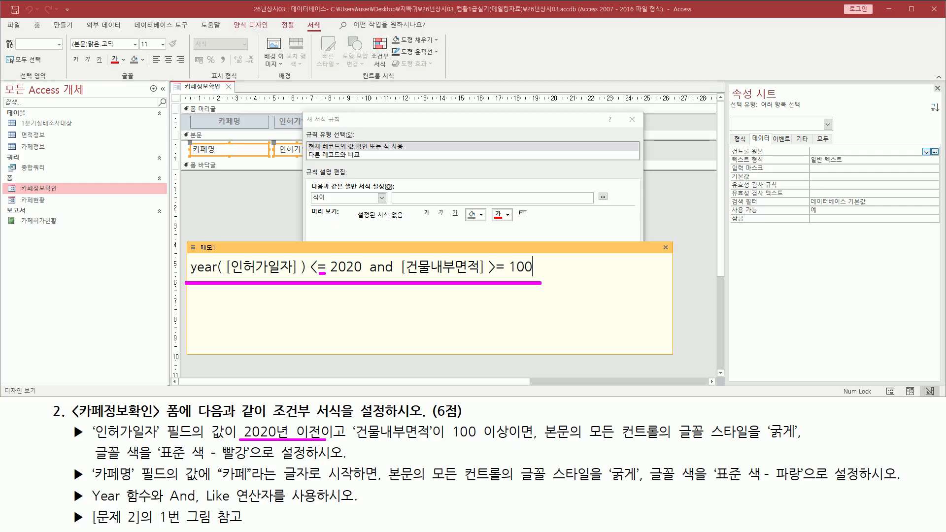
key(Escape)
key(alt+Tab)
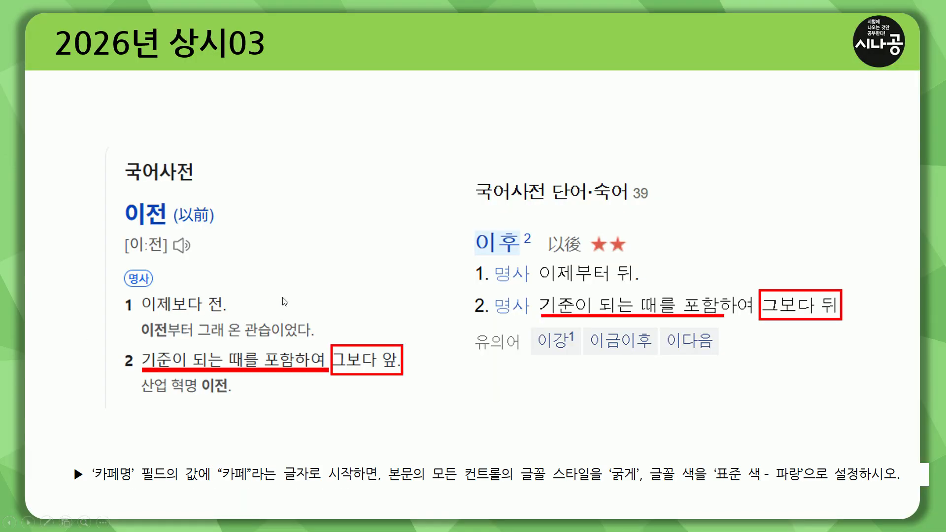
Mark 이전, 그보다 앞 and the word 포함 in the dictionary definitions of 이전 and 이후 on the slide
key(ctrl+p)
drag(124, 229, 170, 229)
mouse_move(325, 337)
mouse_down()
mouse_move(351, 388)
mouse_move(410, 386)
mouse_up()
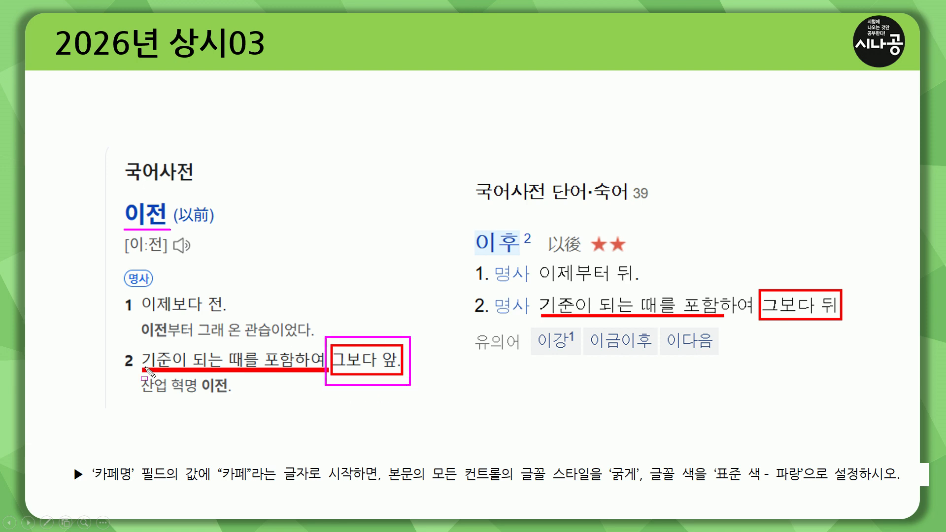
drag(264, 348, 297, 379)
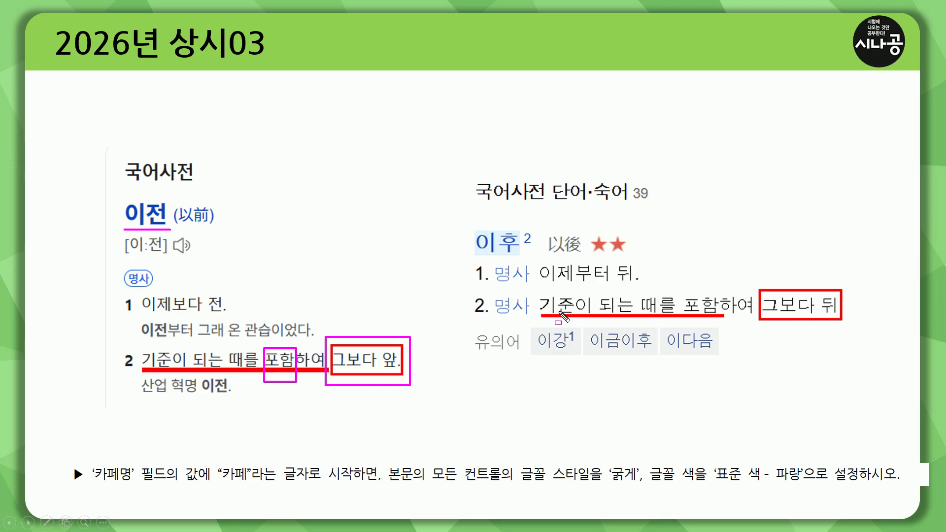
drag(680, 293, 720, 331)
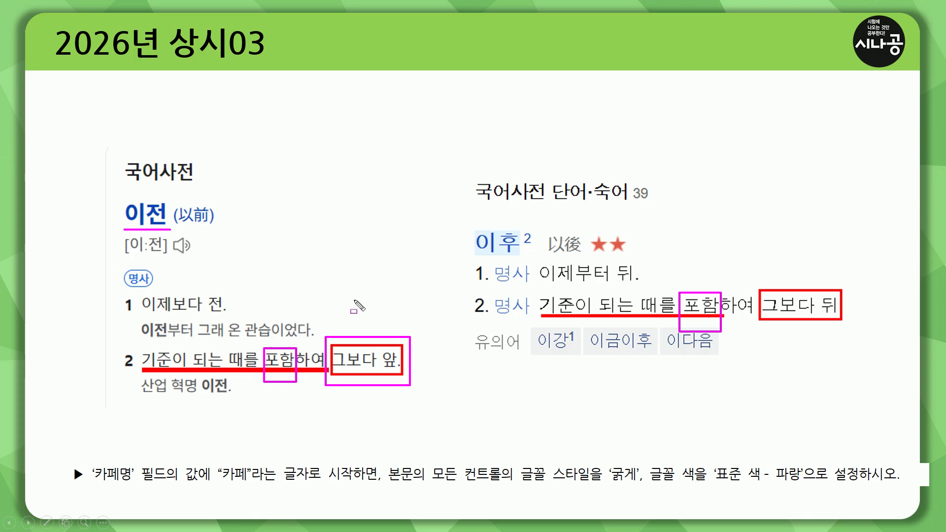
Switch back to Access and enter year( [인허가일자] ) <= 2020 and [건물내부면적] >= 100 as the new formatting rule's expression
key(alt+Tab)
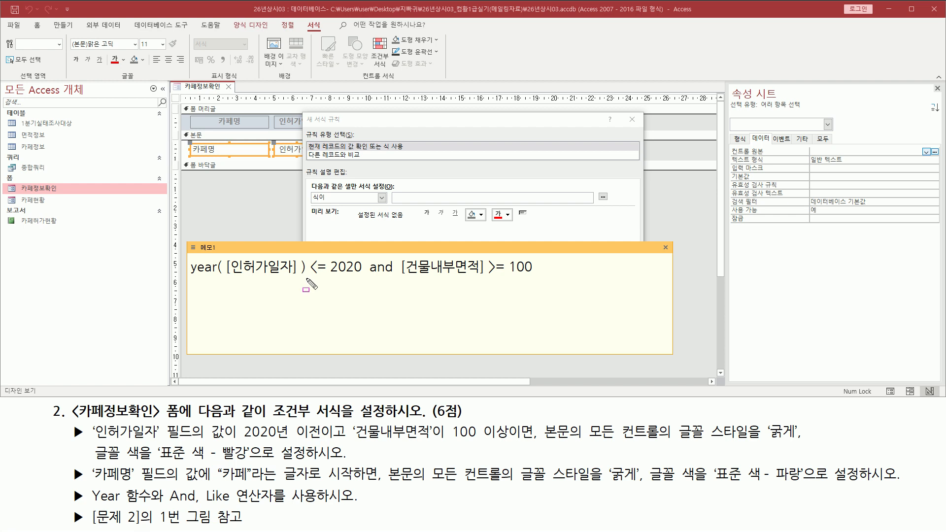
drag(306, 279, 366, 279)
mouse_move(306, 279)
mouse_down()
mouse_move(307, 255)
mouse_move(327, 280)
mouse_up()
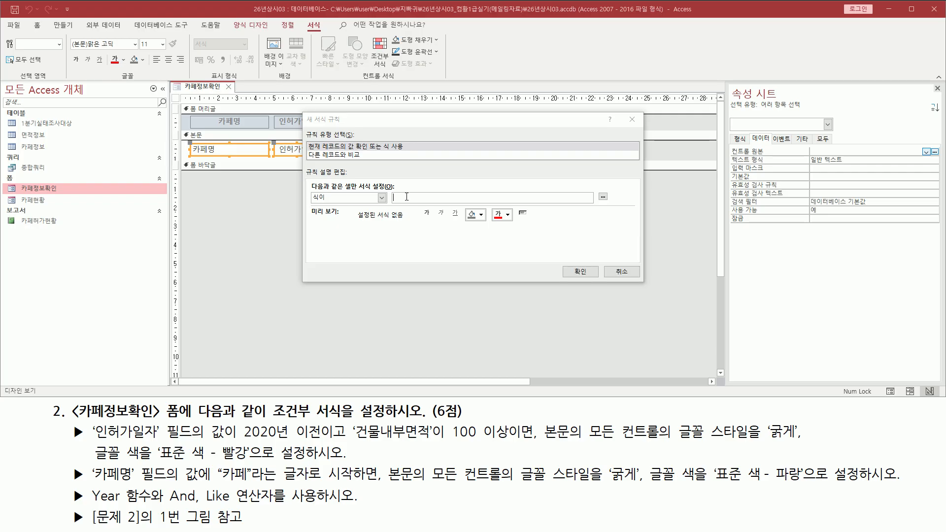
click(406, 196)
text(year( [인허가일자] ) <= 2020  and  [건물내부면적] >= 100)
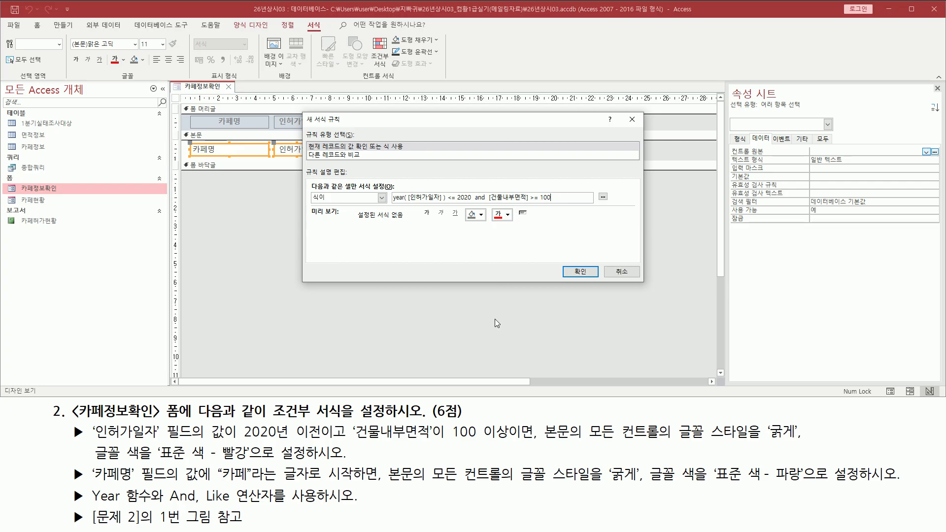
drag(390, 203, 562, 192)
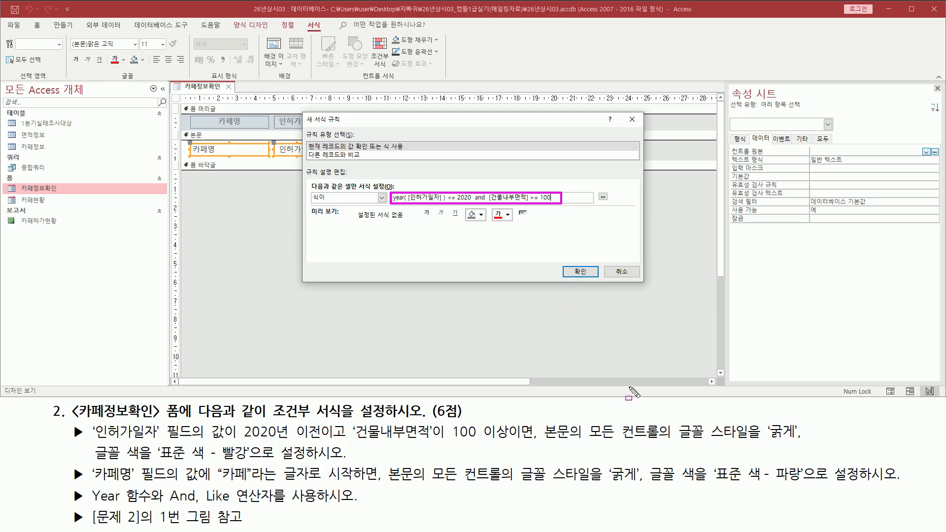
Format the year and area rule with a bold font and the standard red font colour, as the task asks
drag(678, 441, 809, 447)
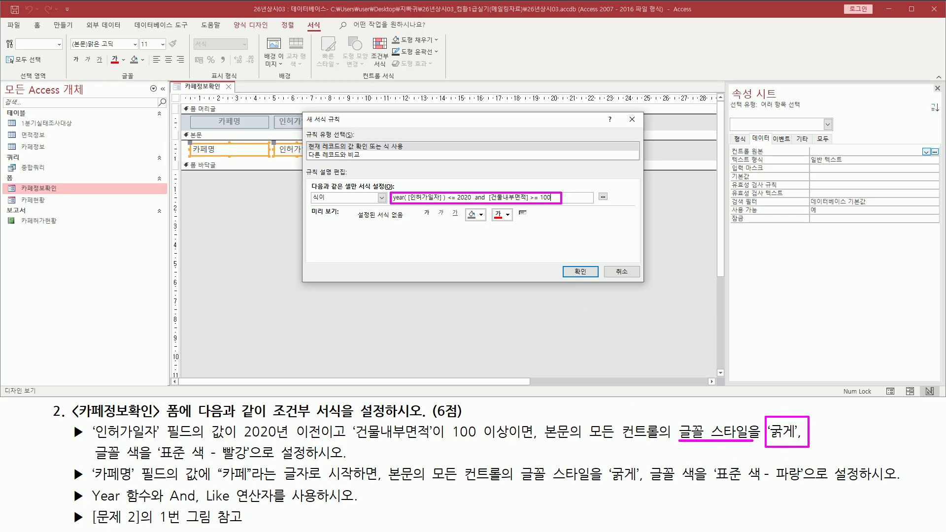
mouse_move(153, 437)
mouse_down()
mouse_move(170, 461)
mouse_move(255, 462)
mouse_up()
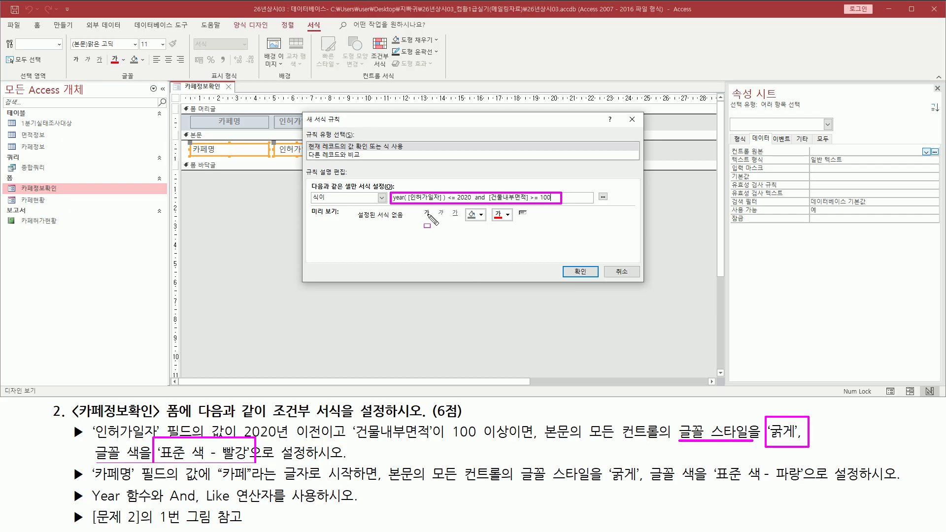
drag(419, 216, 439, 217)
key(Escape)
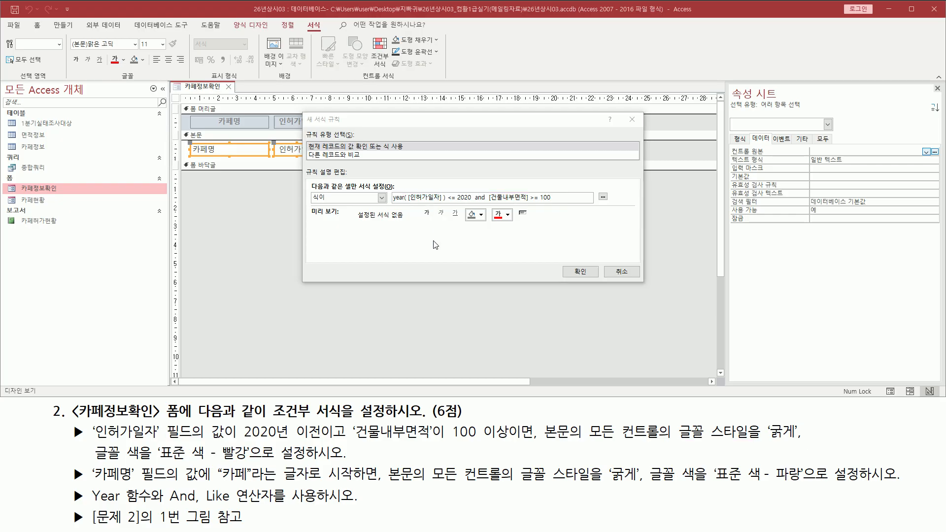
click(426, 212)
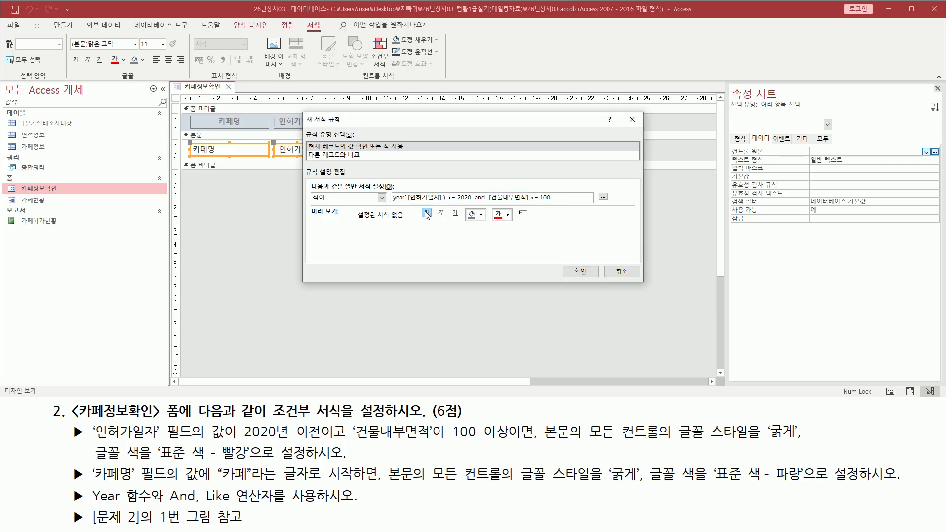
click(508, 215)
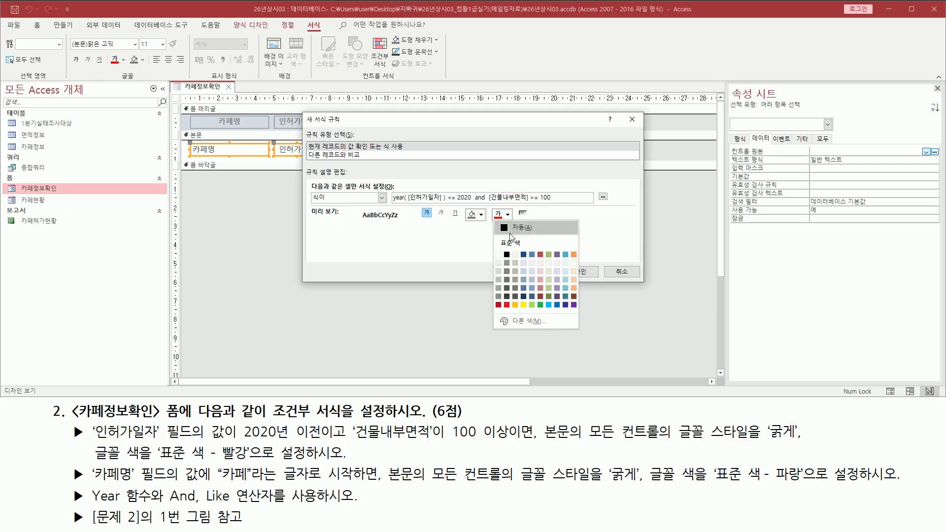
click(506, 305)
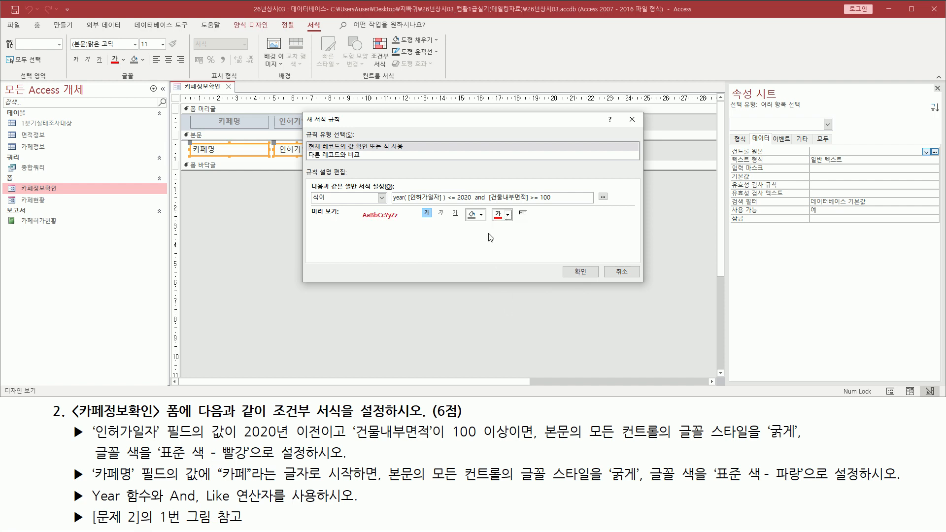
Confirm the new formatting rule year([인허가일자]) <= 2020 and [건물내부면적] >= 100 with its bold red font
mouse_move(392, 203)
mouse_down()
mouse_move(551, 204)
mouse_move(553, 191)
mouse_up()
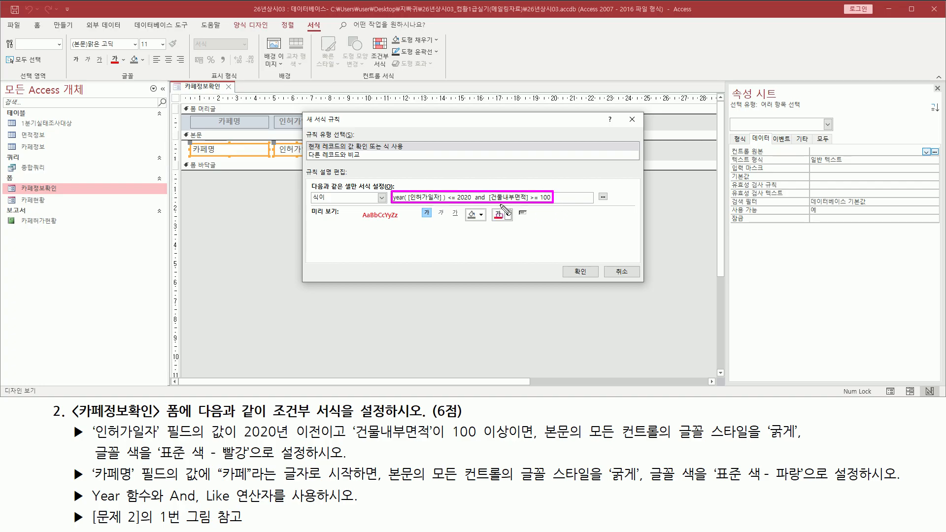
mouse_move(359, 221)
mouse_down()
mouse_move(406, 221)
mouse_move(405, 211)
mouse_up()
mouse_move(308, 205)
mouse_down()
mouse_move(340, 228)
mouse_move(409, 226)
mouse_up()
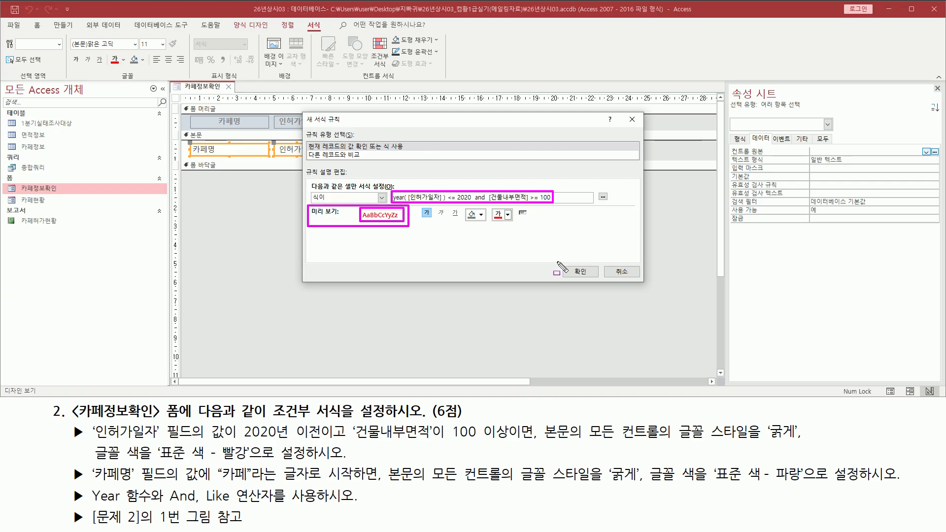
drag(565, 266, 595, 279)
key(Escape)
click(581, 272)
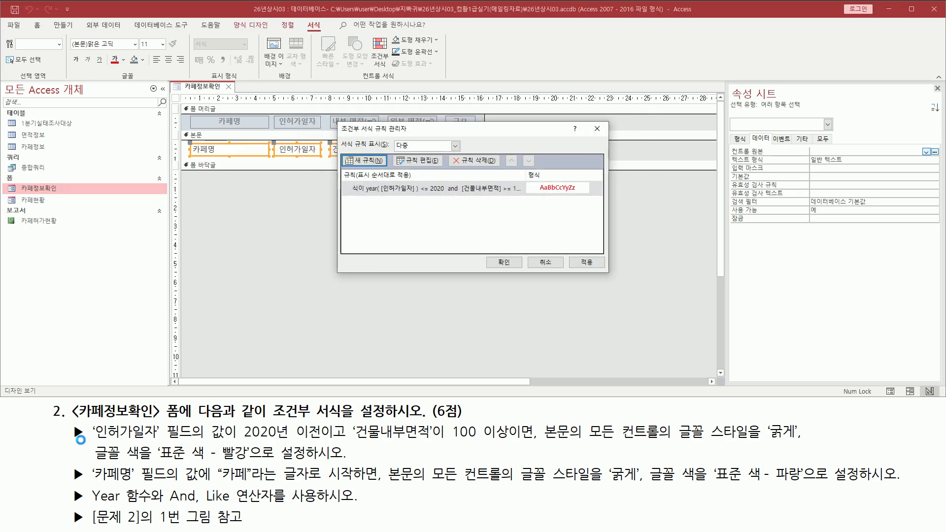
mouse_move(64, 421)
mouse_down()
mouse_move(386, 450)
mouse_move(805, 460)
mouse_up()
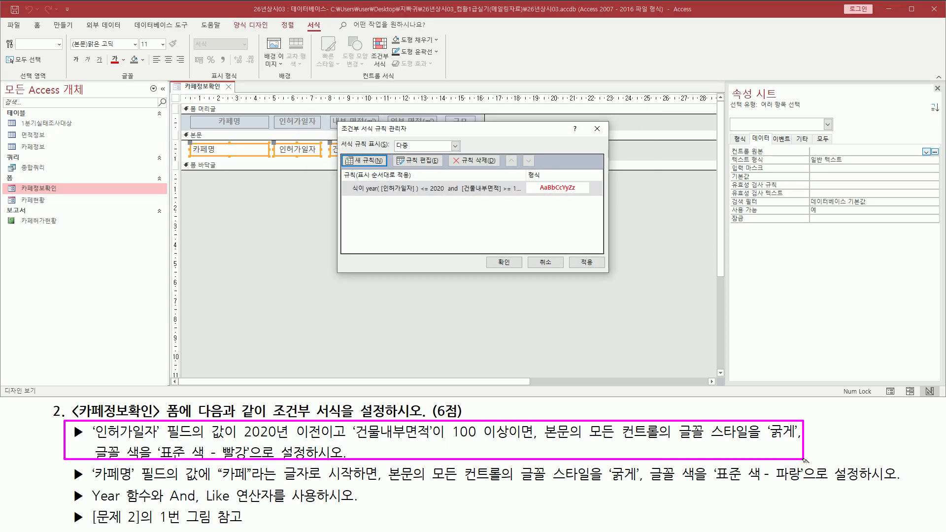
key(Escape)
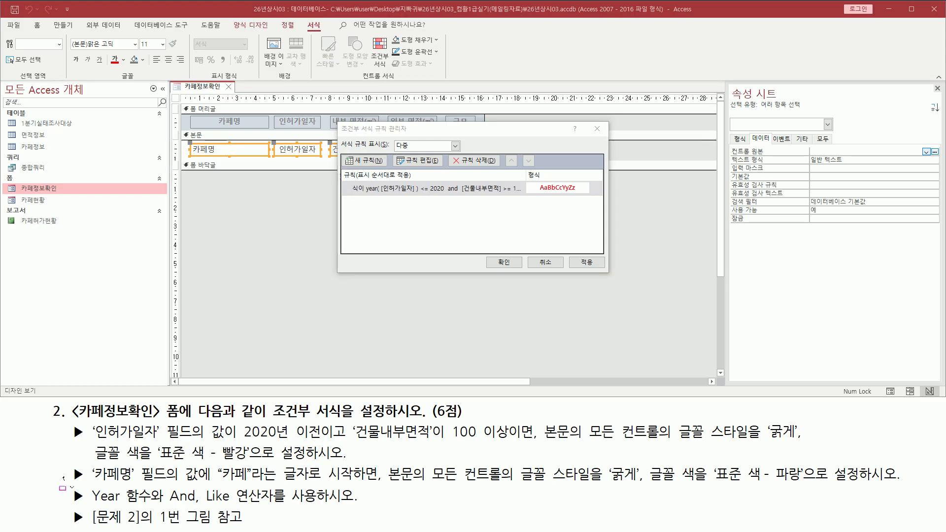
mouse_move(94, 482)
mouse_down()
mouse_move(690, 487)
mouse_move(658, 485)
mouse_move(886, 510)
mouse_move(905, 489)
mouse_up()
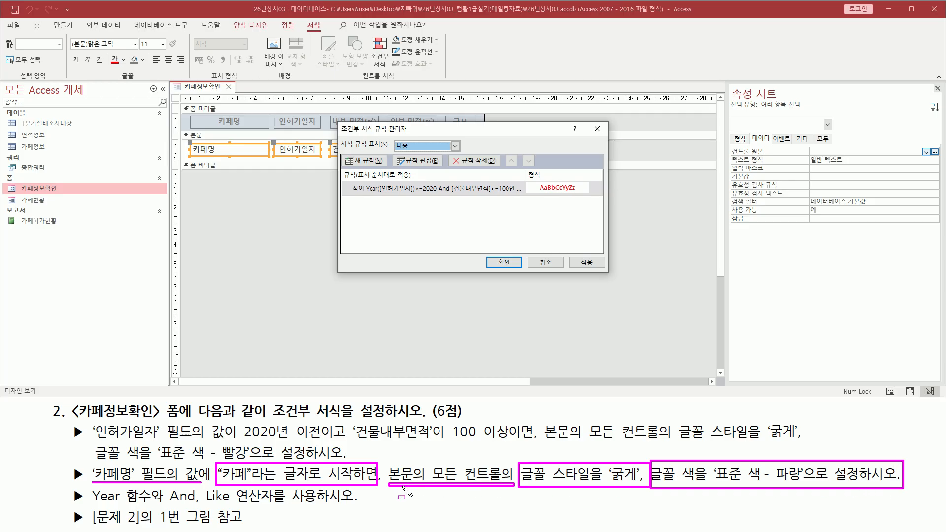
mouse_move(387, 462)
mouse_down()
mouse_move(402, 495)
mouse_move(498, 498)
mouse_up()
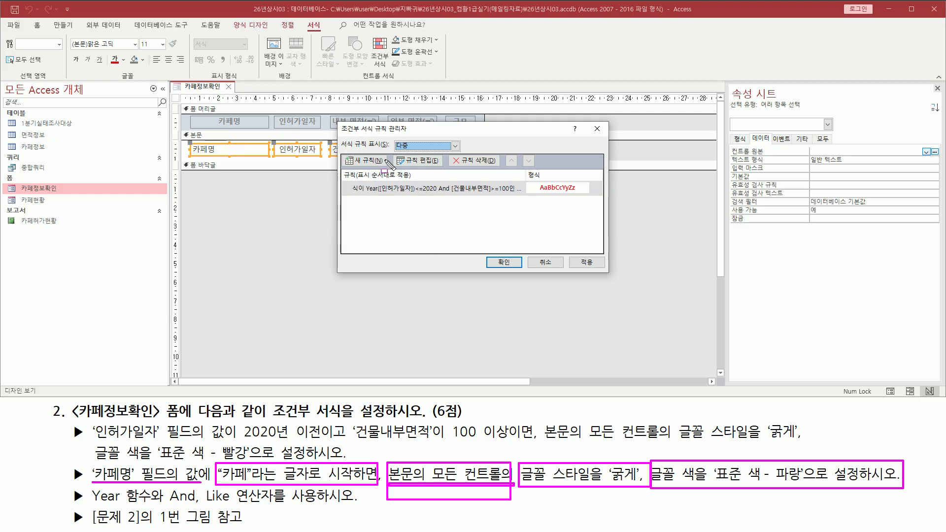
key(Escape)
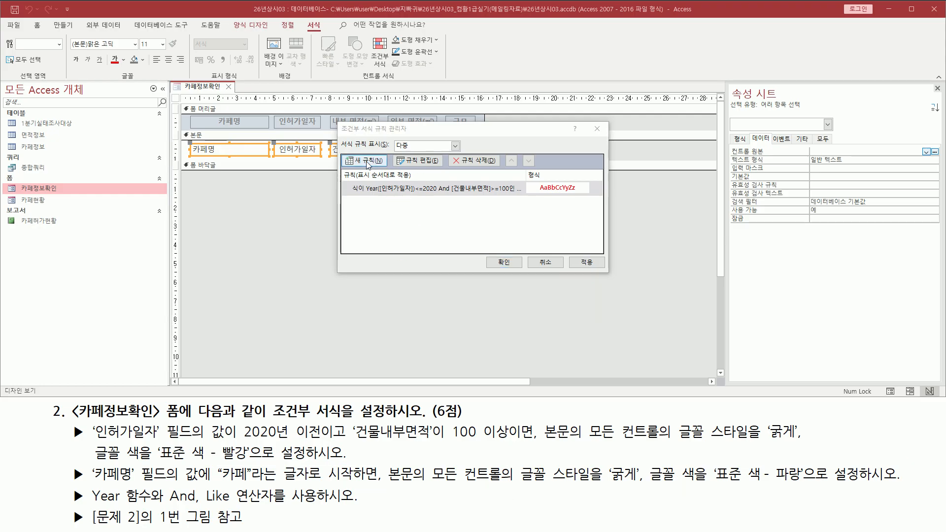
Start a second conditional formatting rule for the selected detail controls and set its condition type to 식이
click(366, 162)
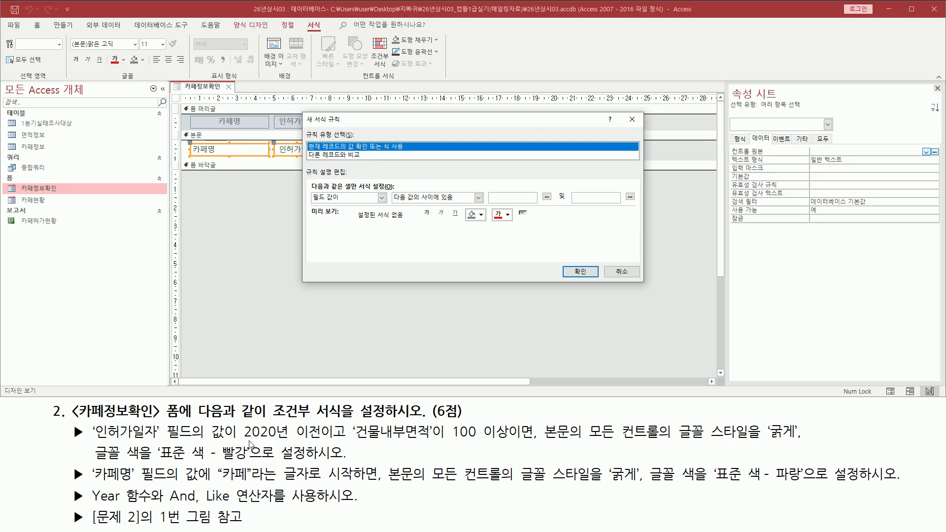
drag(219, 484, 354, 484)
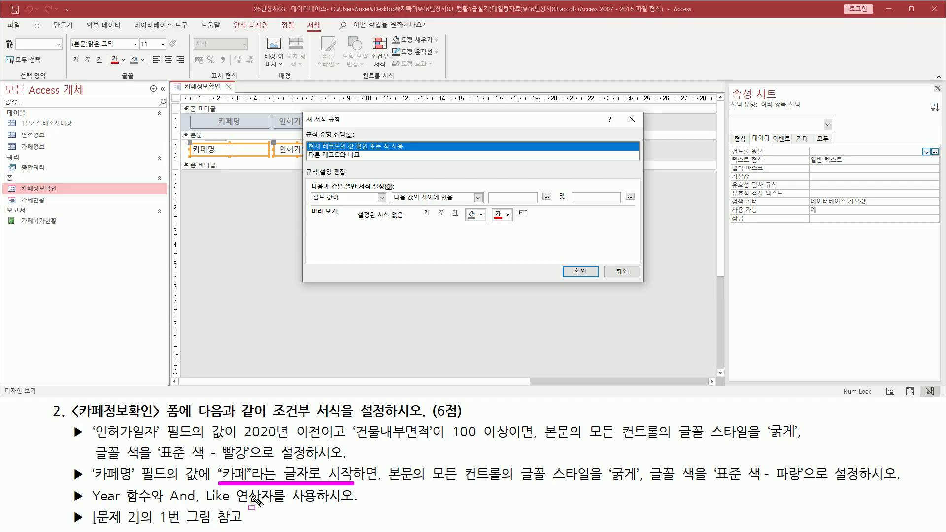
drag(205, 504, 274, 504)
key(Escape)
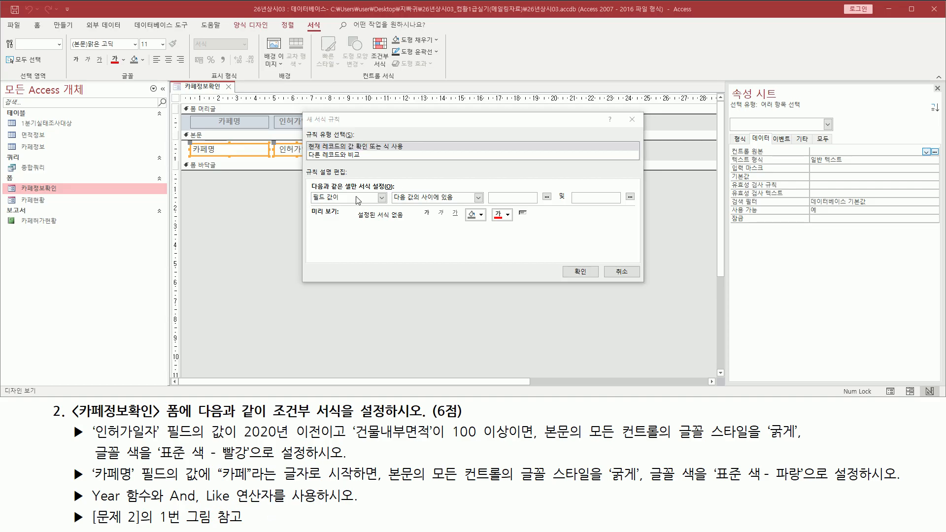
click(356, 197)
click(342, 217)
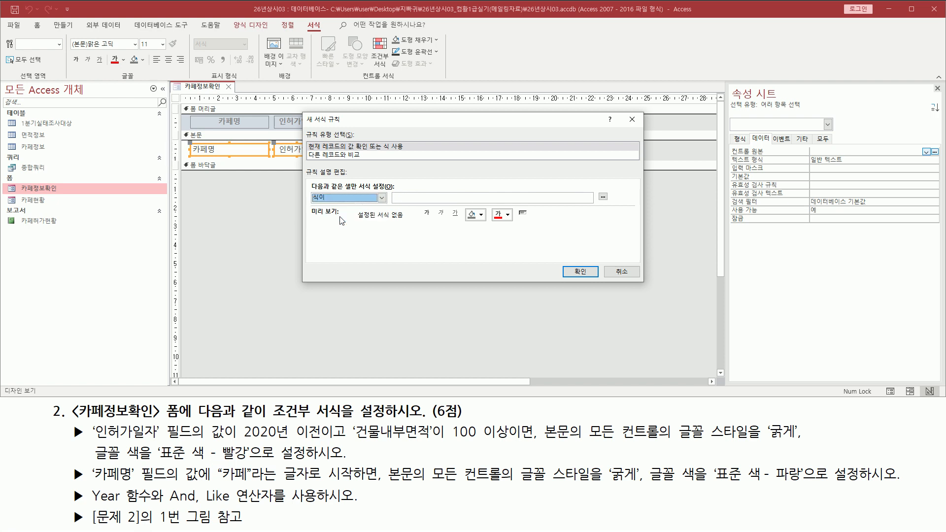
key(Tab)
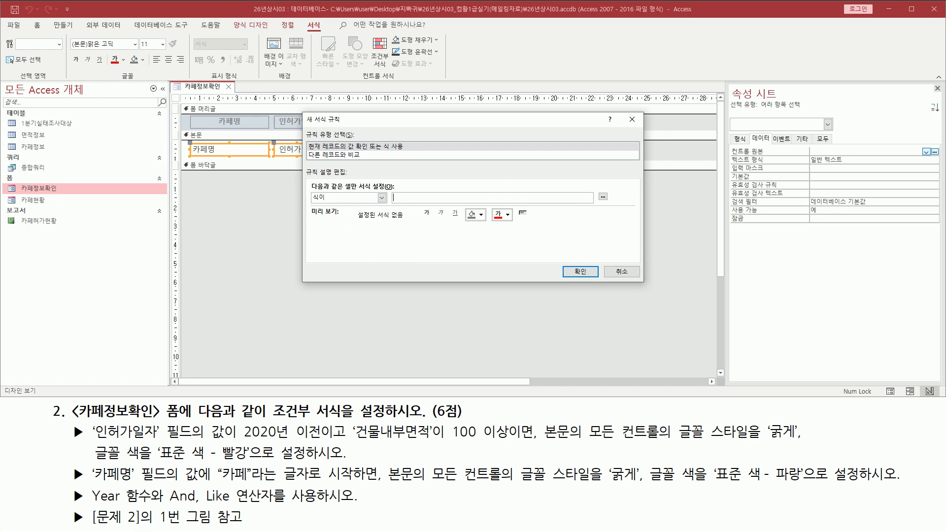
Switch to the memo note and write the draft condition [카페명] = "카페" below the first expression
key(alt+Tab)
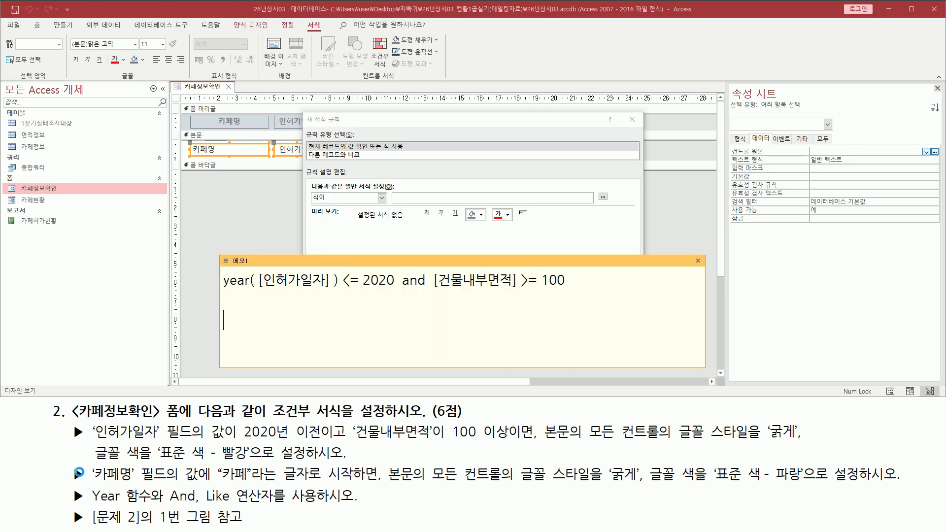
mouse_move(87, 464)
mouse_down()
mouse_move(143, 490)
mouse_move(253, 485)
mouse_up()
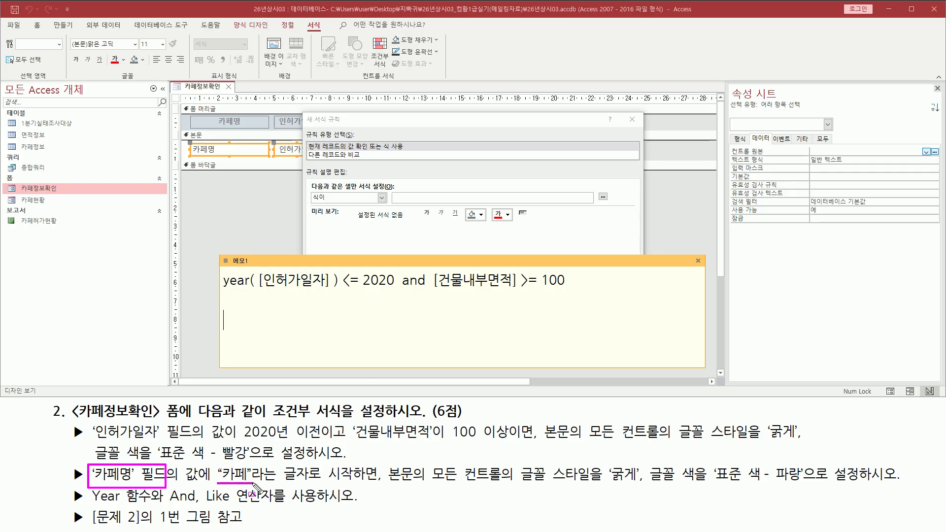
key(Escape)
click(263, 314)
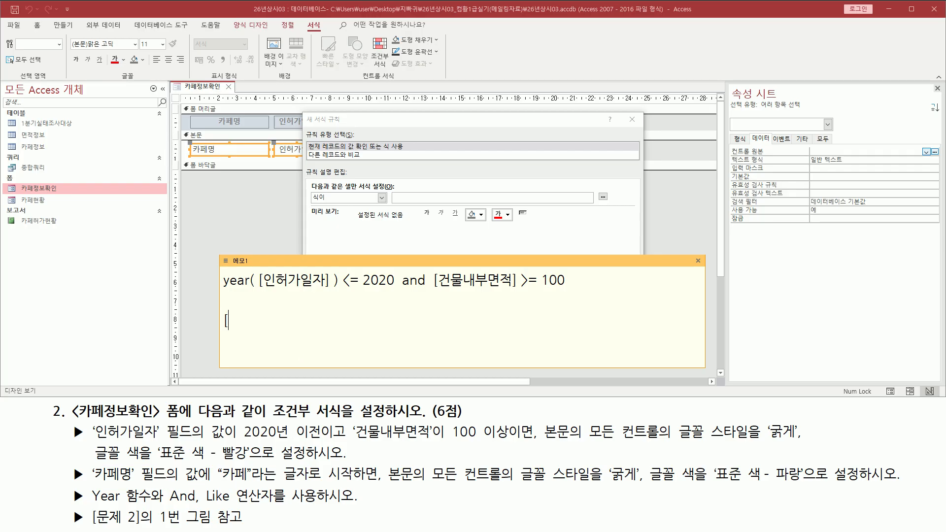
text([카)
text(페며)
text(] )
text(= )
text("카페)
key(Left)
key(Left)
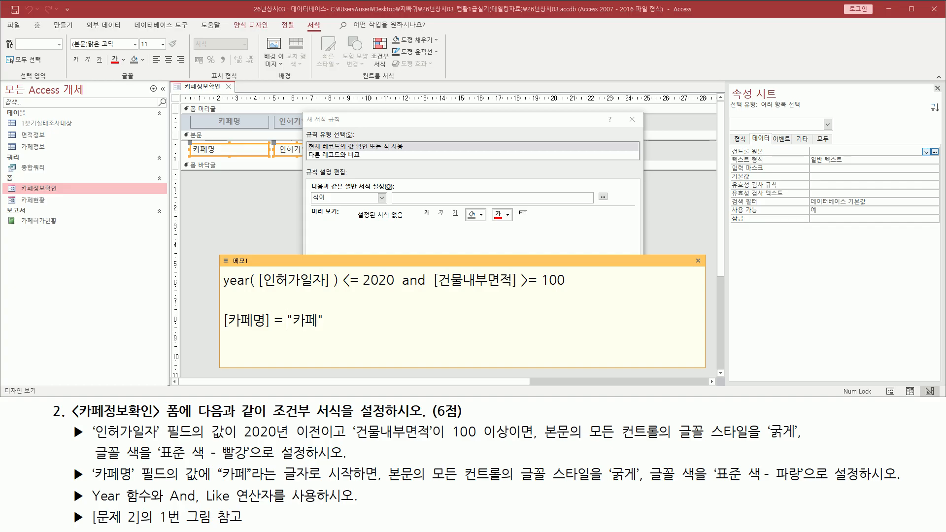
Change the draft condition in the memo to [카페명] like "카페*", using the wildcard and the Like operator
key(shift+End)
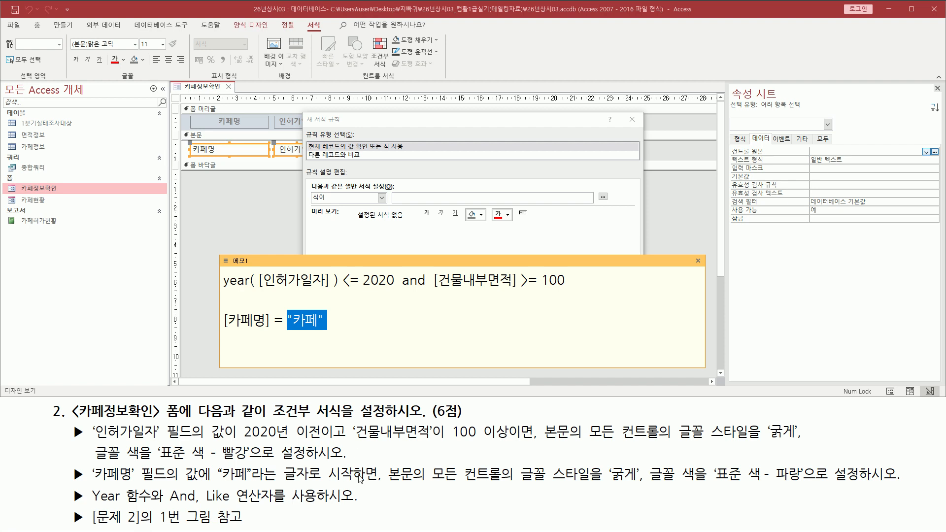
drag(293, 320, 313, 327)
click(318, 322)
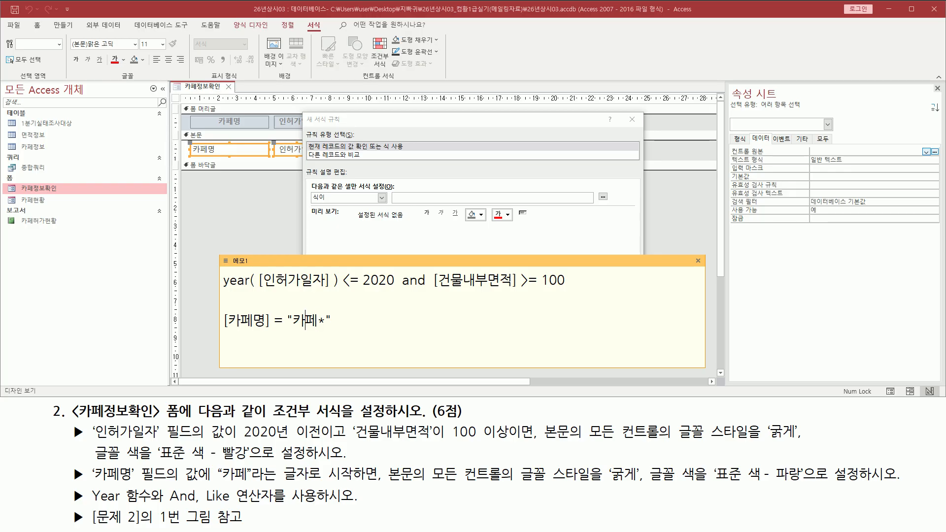
mouse_move(318, 322)
mouse_down()
mouse_move(293, 322)
mouse_move(325, 321)
mouse_up()
double_click(277, 322)
text(like)
Copy [카페명] like "카페*" from the memo into the expression of the new formatting rule
drag(357, 318, 223, 326)
key(ctrl+c)
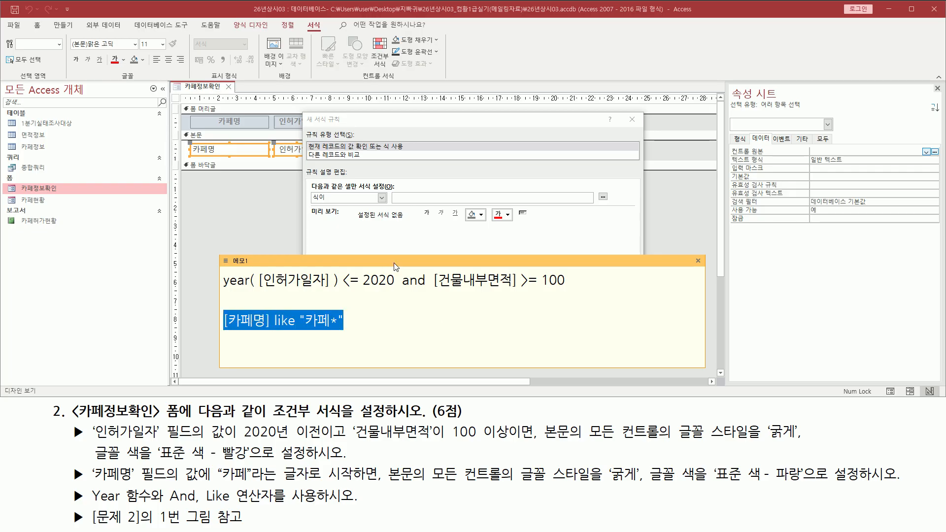
click(427, 197)
key(ctrl+v)
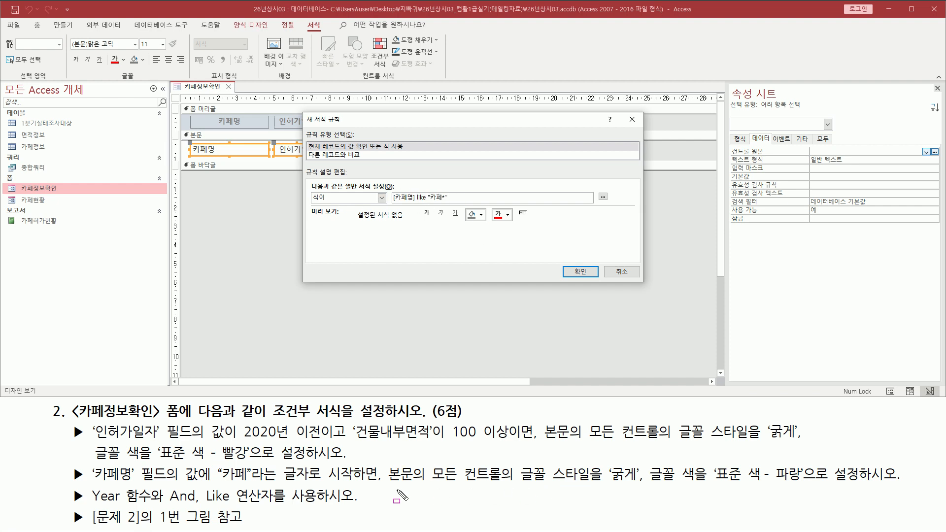
Format the [카페명] rule with bold text and the standard font color 파랑, and confirm the rule
drag(522, 485, 803, 488)
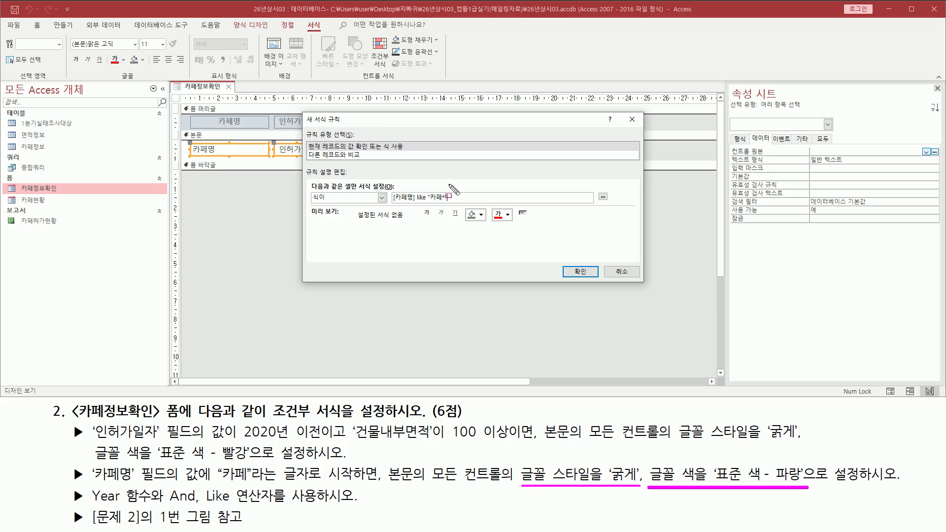
key(Escape)
click(426, 213)
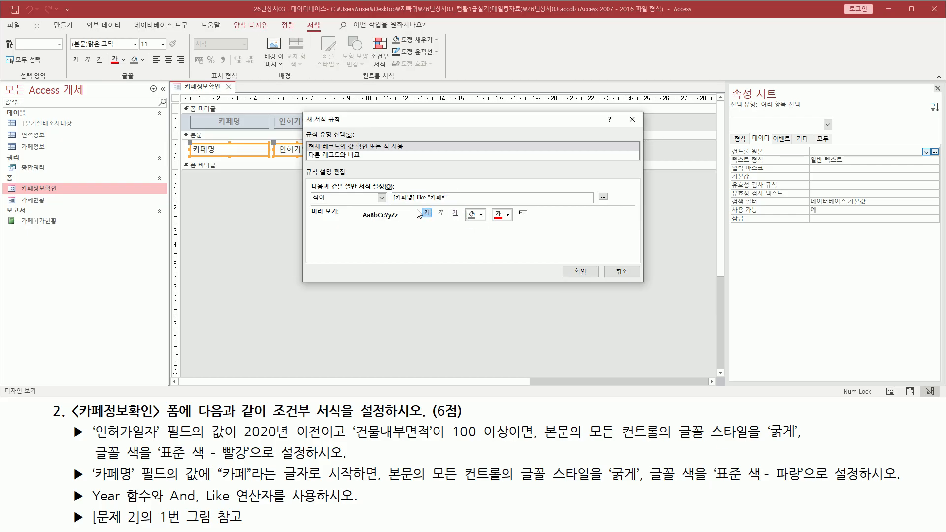
drag(417, 206, 433, 221)
key(Escape)
click(508, 214)
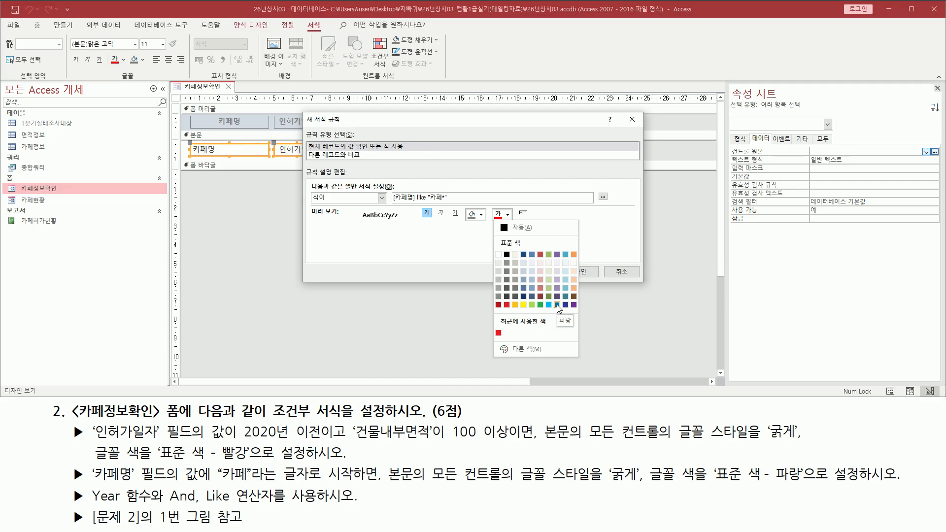
click(557, 305)
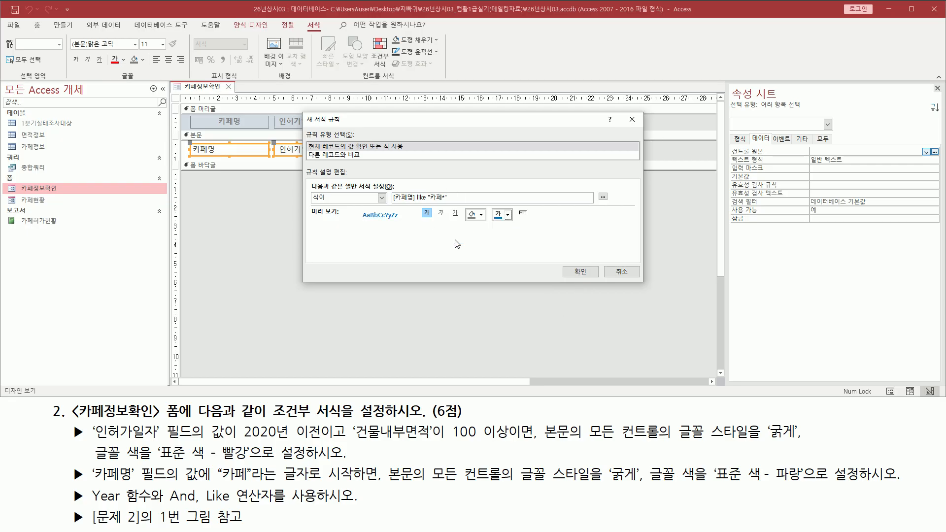
drag(391, 203, 455, 188)
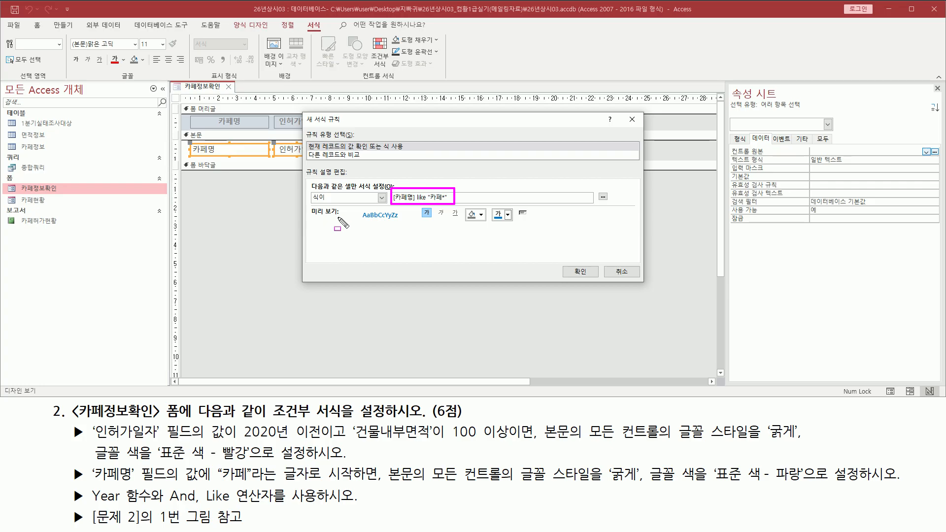
drag(305, 206, 403, 226)
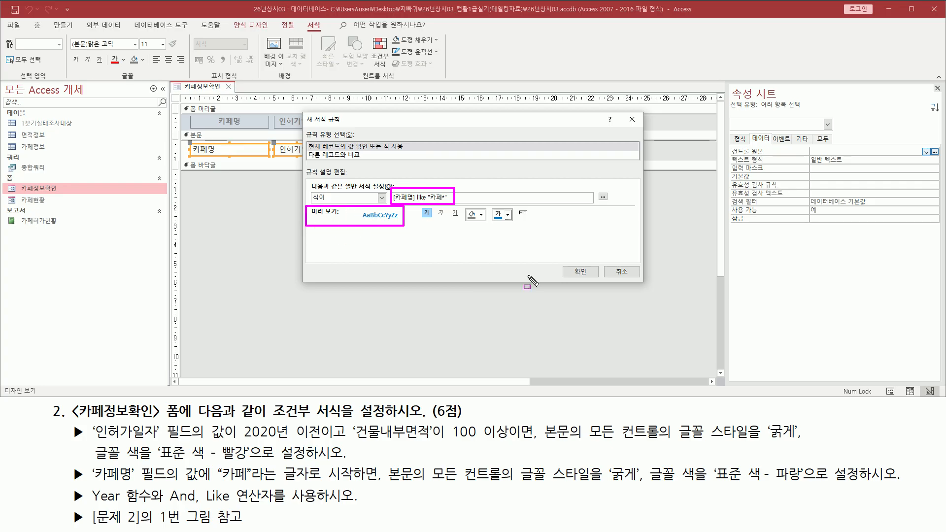
drag(563, 262, 593, 280)
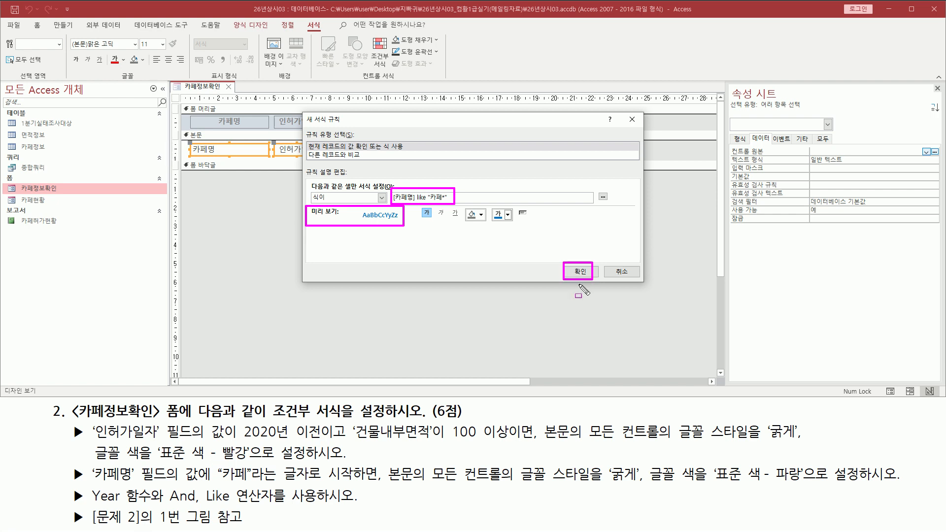
key(Escape)
click(579, 272)
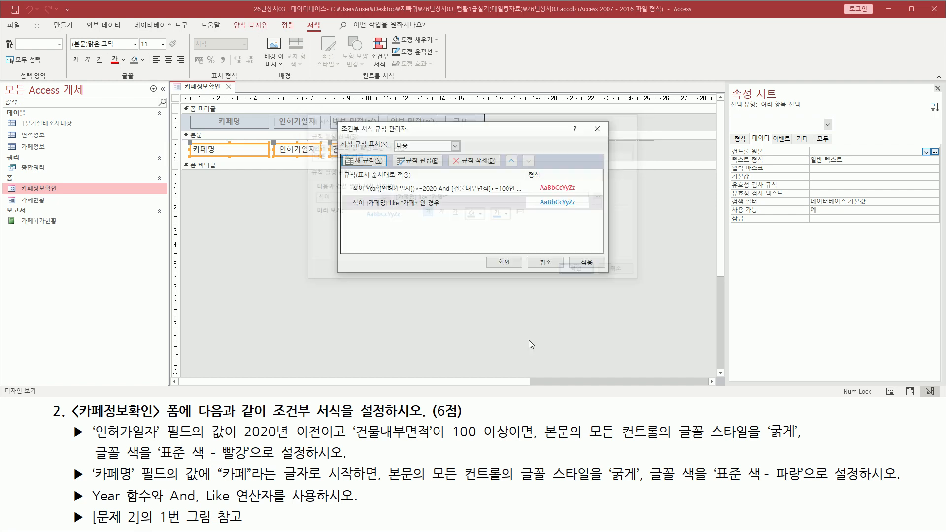
Apply both conditional formatting rules to the detail controls and close the rules manager
key(ctrl+2)
drag(341, 182, 598, 211)
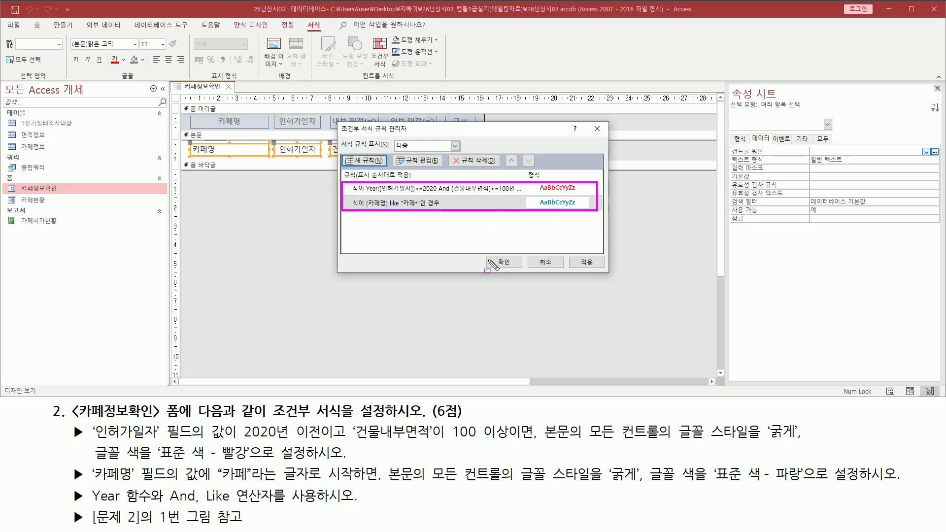
drag(489, 253, 528, 273)
key(Escape)
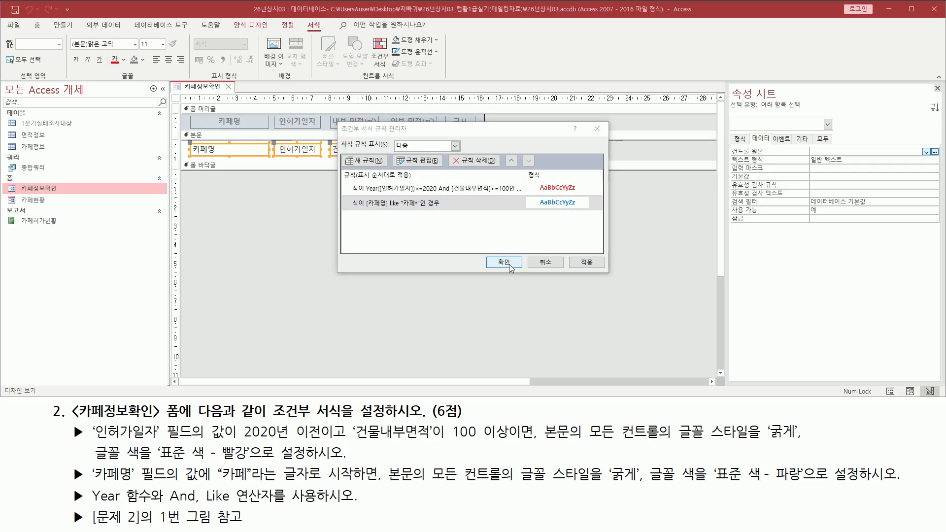
click(504, 262)
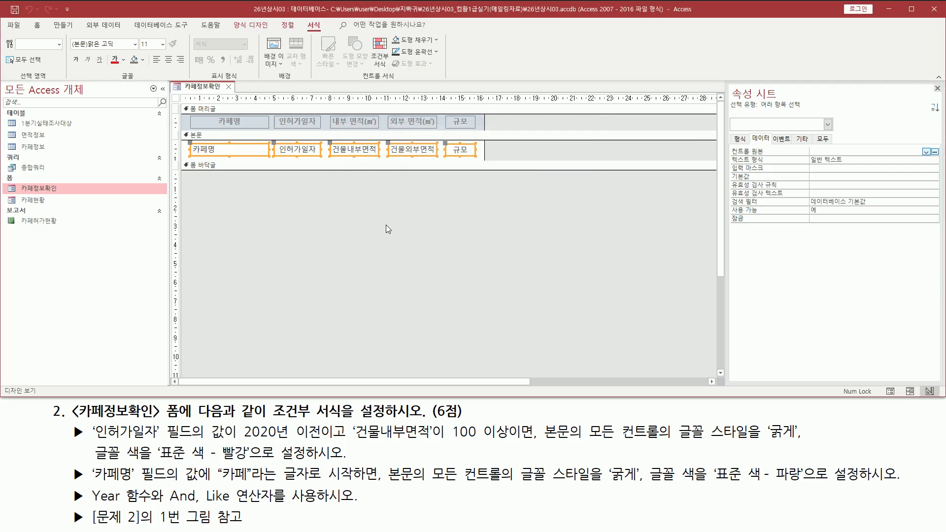
Deselect the controls and show the 카페정보확인 form in Form View to check the conditional formatting
click(383, 226)
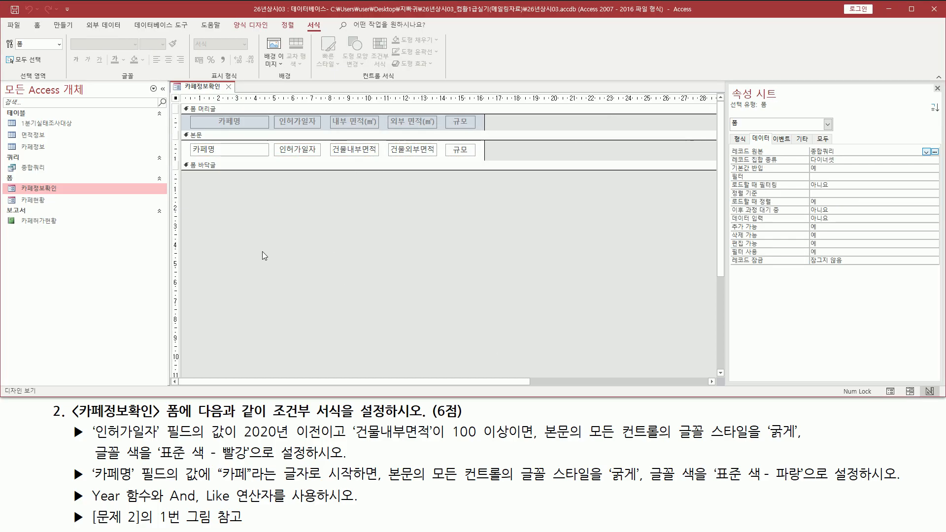
right_click(196, 90)
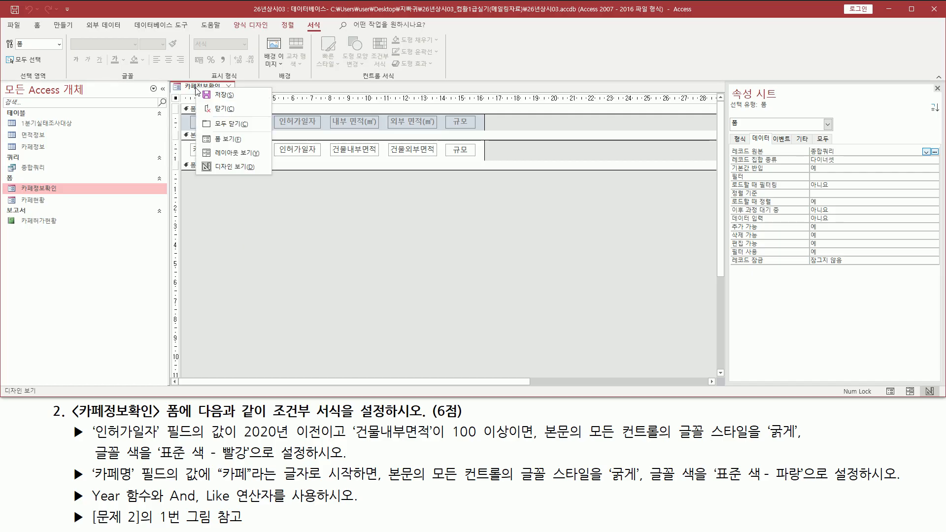
click(212, 143)
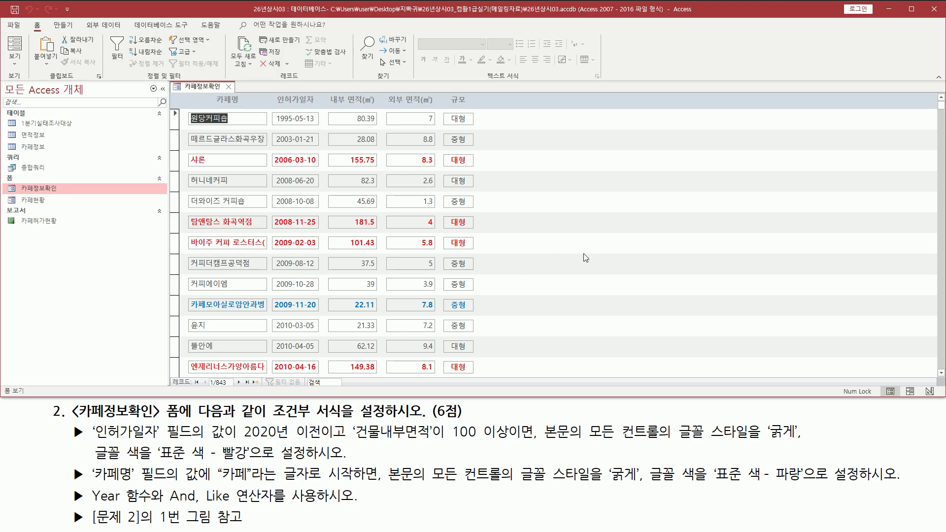
Compare the 인허가일자 years and 내부 면적 values of the listed cafes with the red bold rule (2020년 이전, 100 이상)
drag(272, 108, 296, 145)
drag(243, 441, 327, 446)
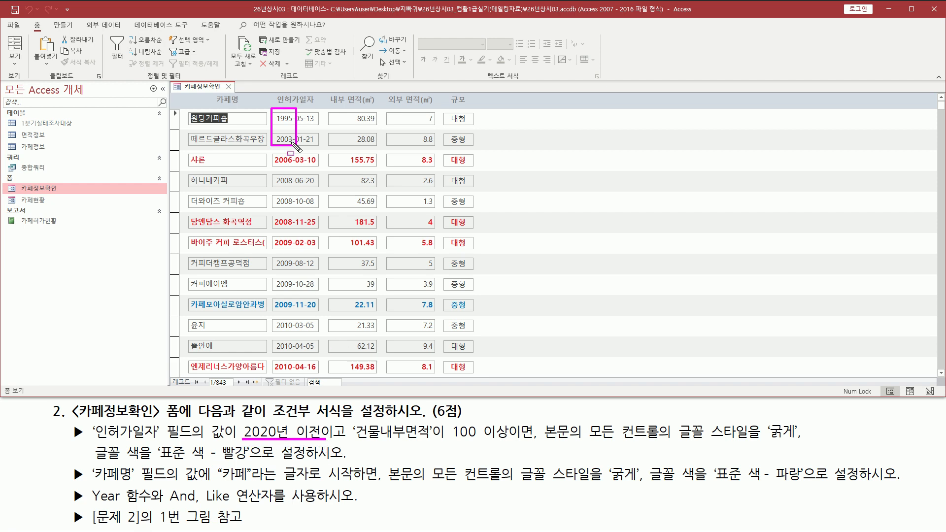
drag(357, 440, 516, 440)
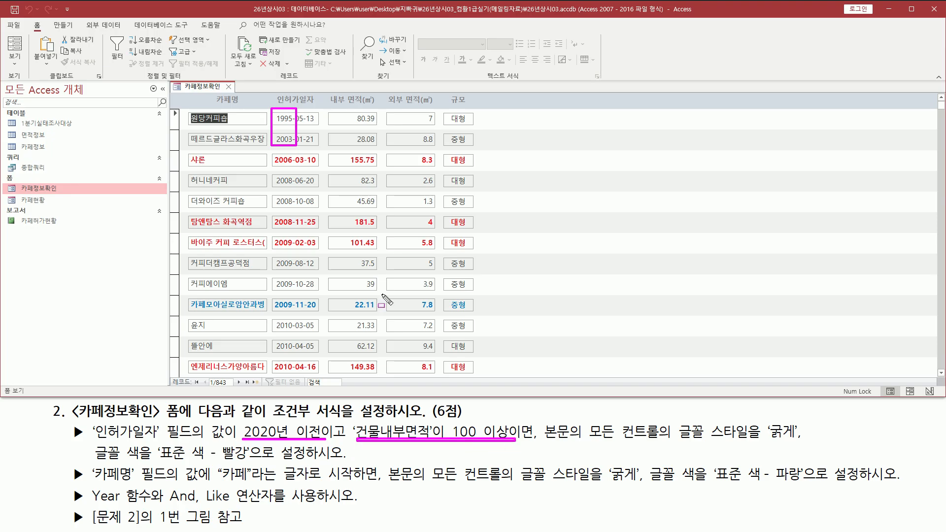
drag(352, 113, 378, 143)
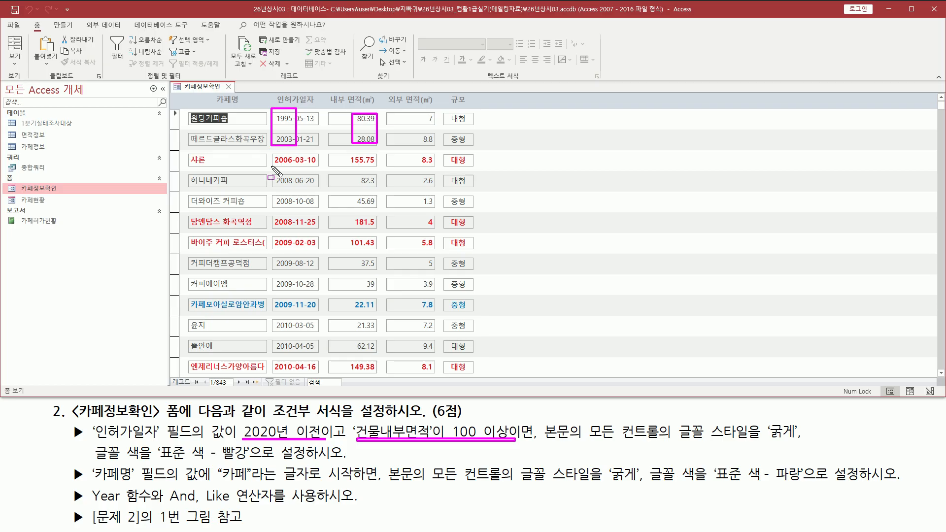
mouse_move(272, 167)
mouse_down()
mouse_move(294, 154)
mouse_move(382, 167)
mouse_up()
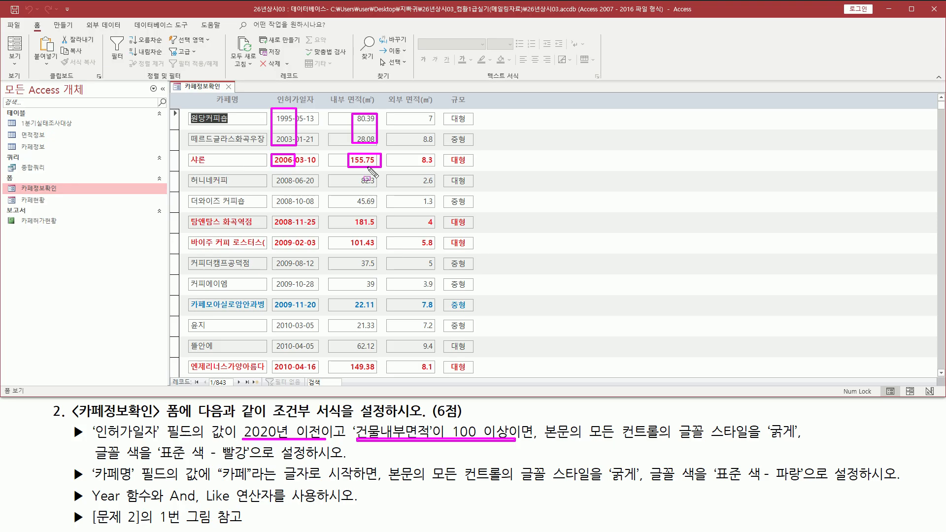
key(Escape)
drag(270, 171, 298, 210)
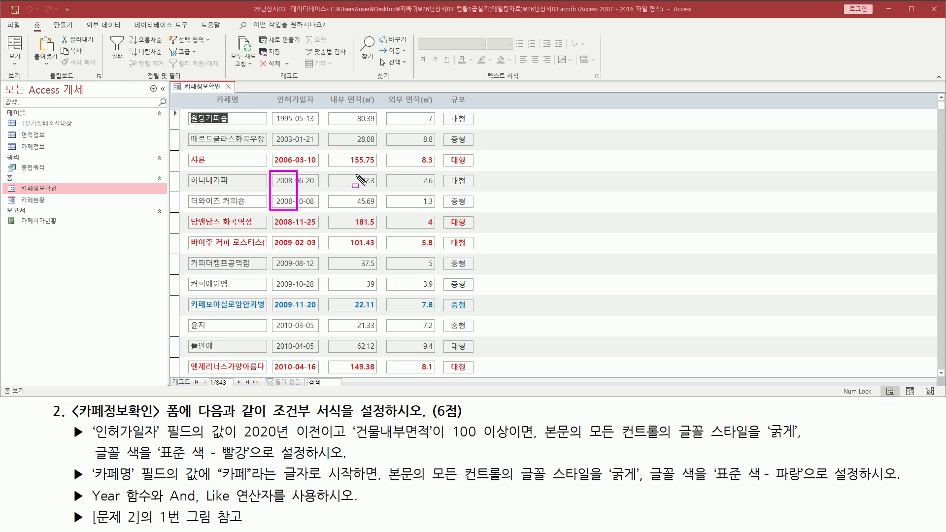
drag(346, 174, 378, 208)
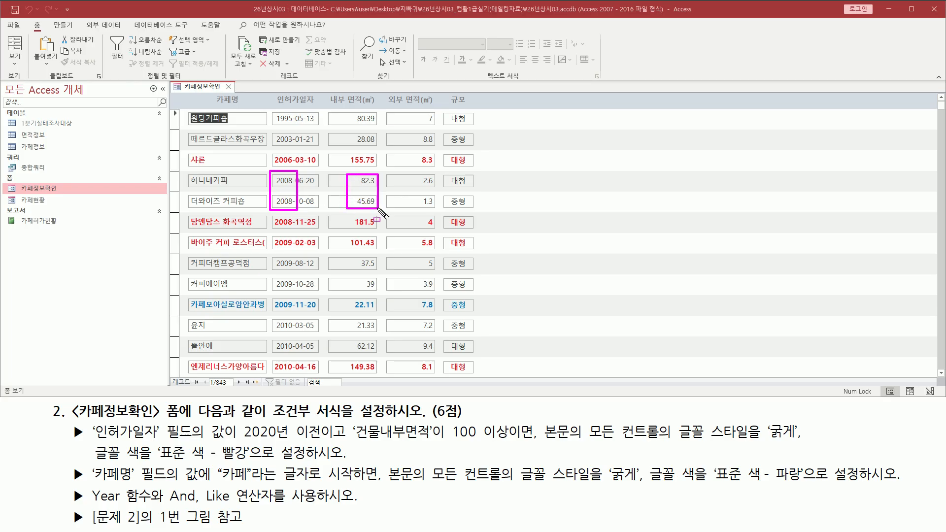
key(Escape)
drag(269, 213, 296, 250)
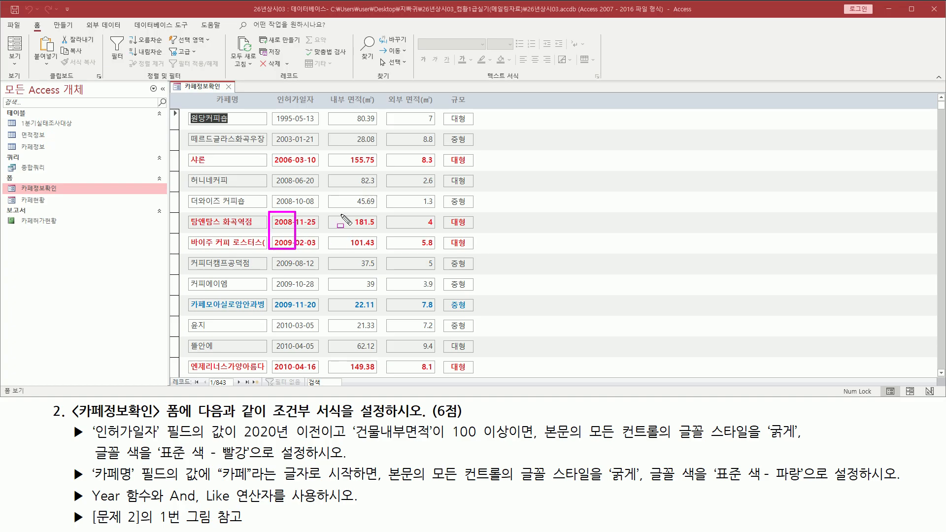
mouse_move(341, 214)
mouse_down()
mouse_move(355, 249)
mouse_move(375, 250)
mouse_up()
key(Escape)
mouse_move(269, 256)
mouse_down()
mouse_move(308, 303)
mouse_move(297, 290)
mouse_up()
mouse_move(355, 258)
mouse_down()
mouse_move(382, 303)
mouse_move(378, 295)
mouse_up()
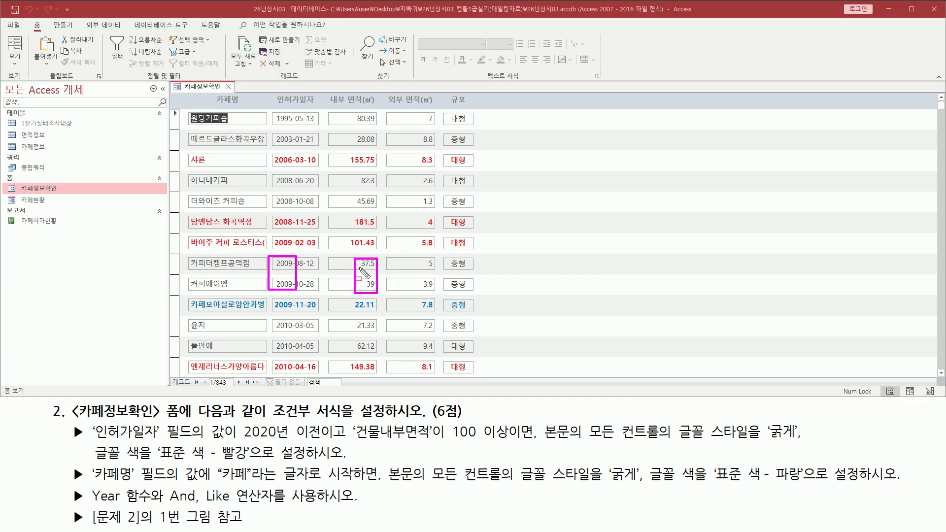
key(Escape)
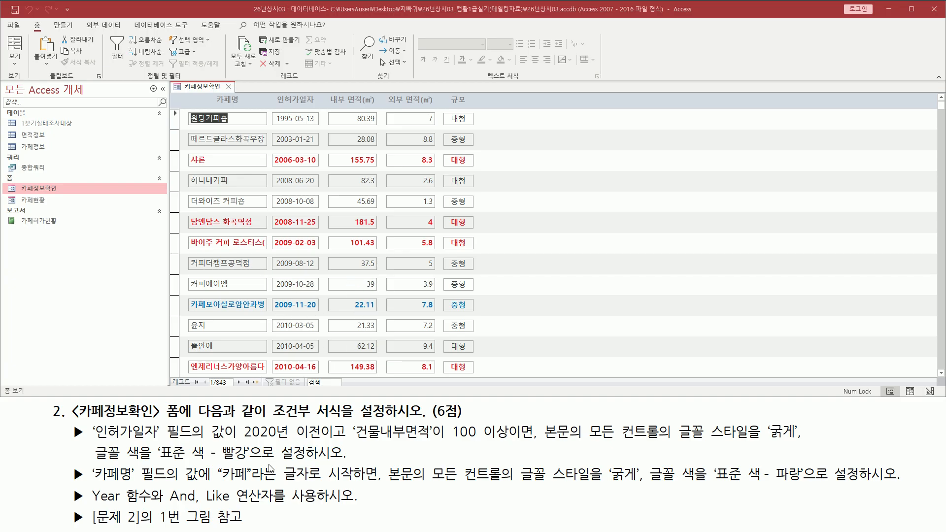
Check through the records whether cafes whose 카페명 begins with "카페" have the blue bold formatting
drag(87, 464, 210, 488)
drag(220, 484, 363, 484)
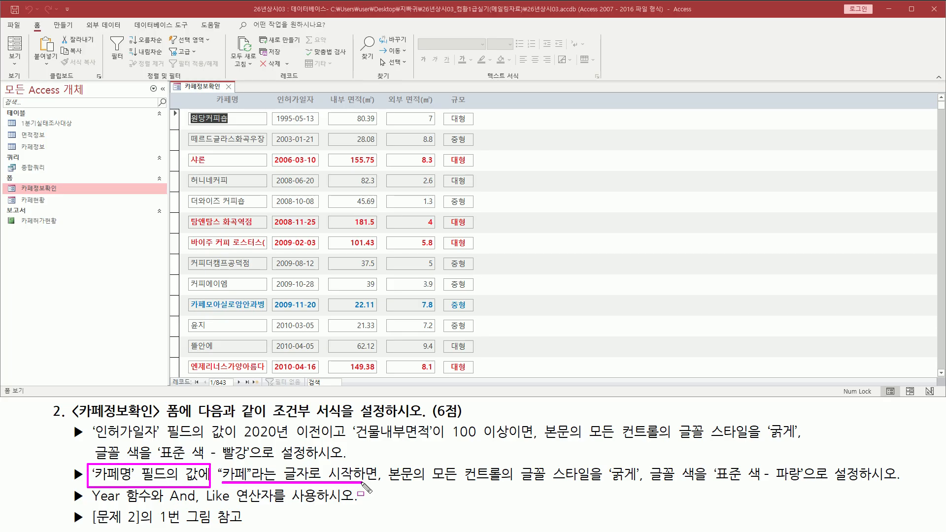
key(Escape)
drag(188, 299, 208, 313)
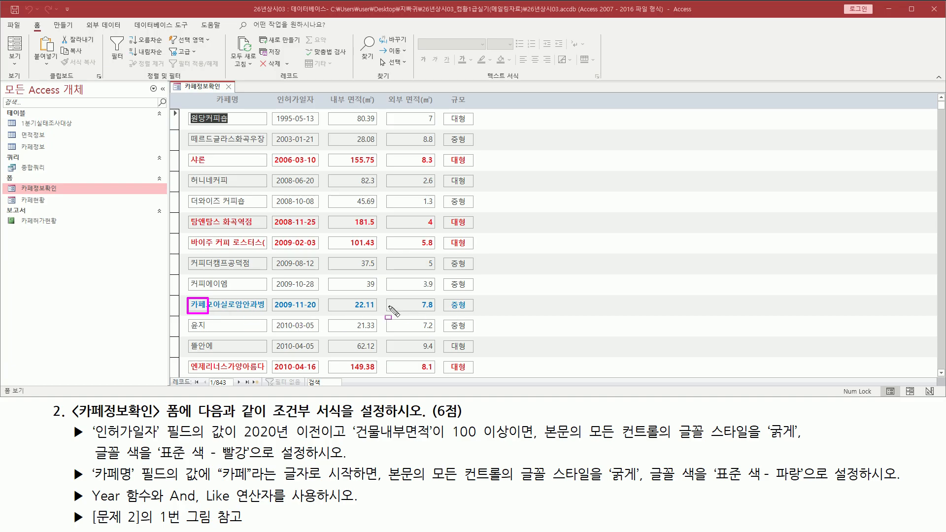
scroll(272, 312, down, 5)
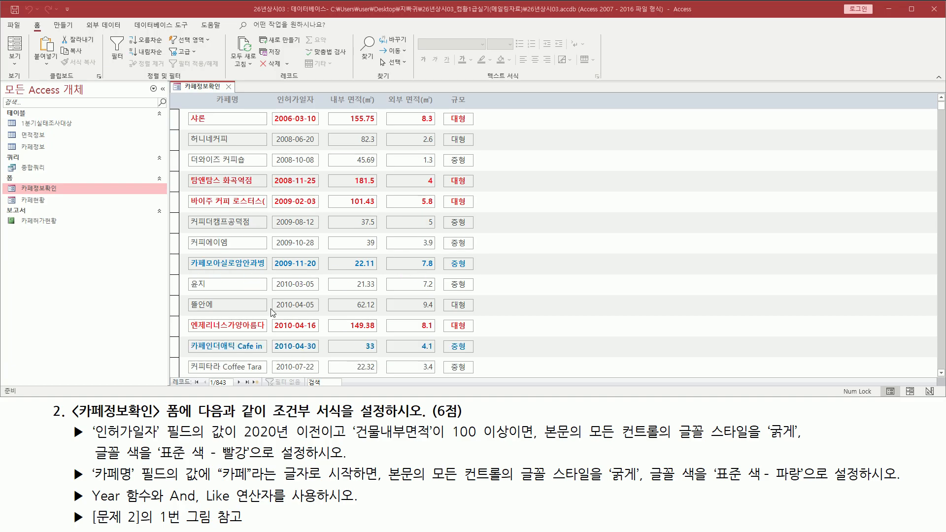
scroll(272, 312, down, 1)
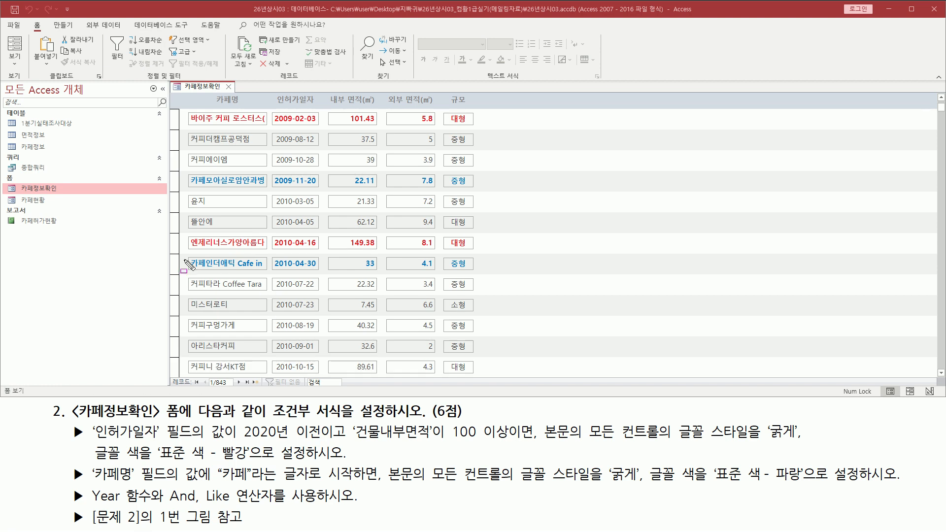
drag(189, 258, 206, 270)
scroll(291, 291, down, 8)
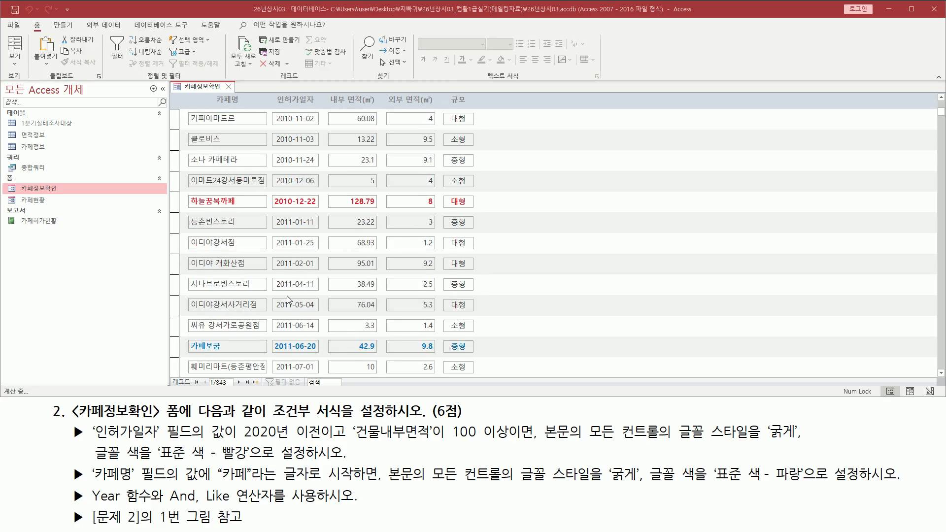
drag(188, 341, 209, 353)
key(Escape)
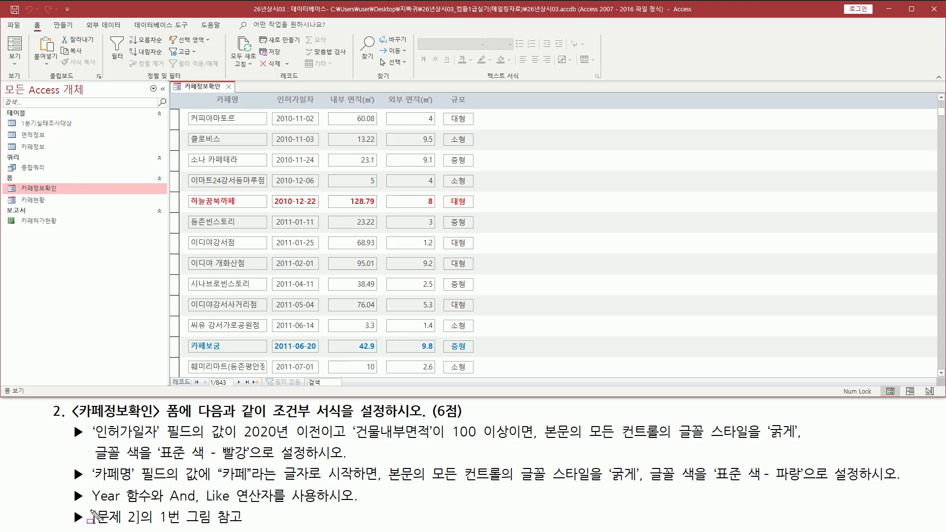
Close the 카페정보확인 form and save its design changes
drag(88, 510, 153, 527)
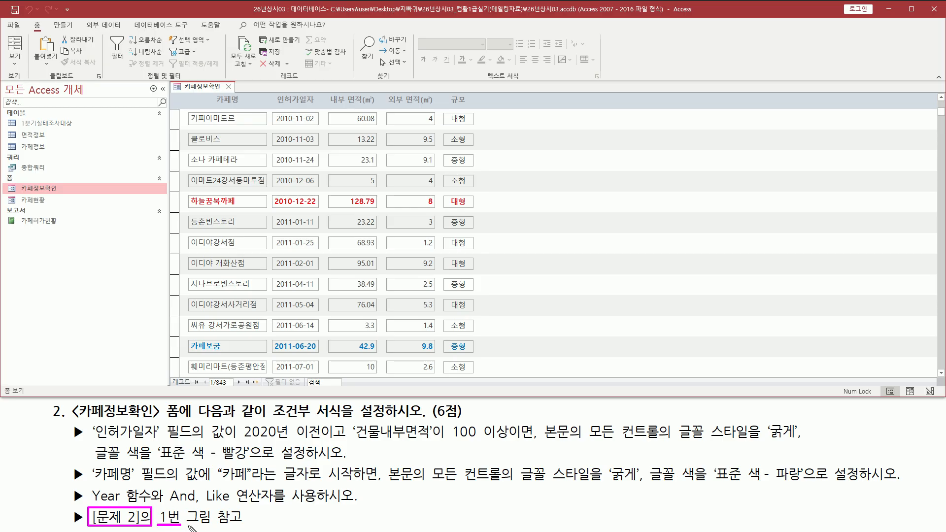
drag(216, 527, 253, 526)
key(Escape)
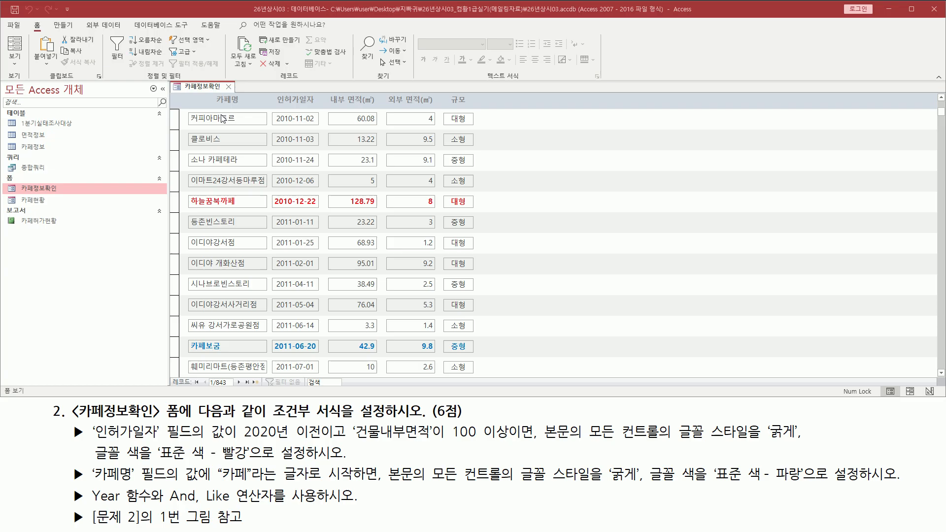
drag(222, 81, 238, 91)
click(229, 87)
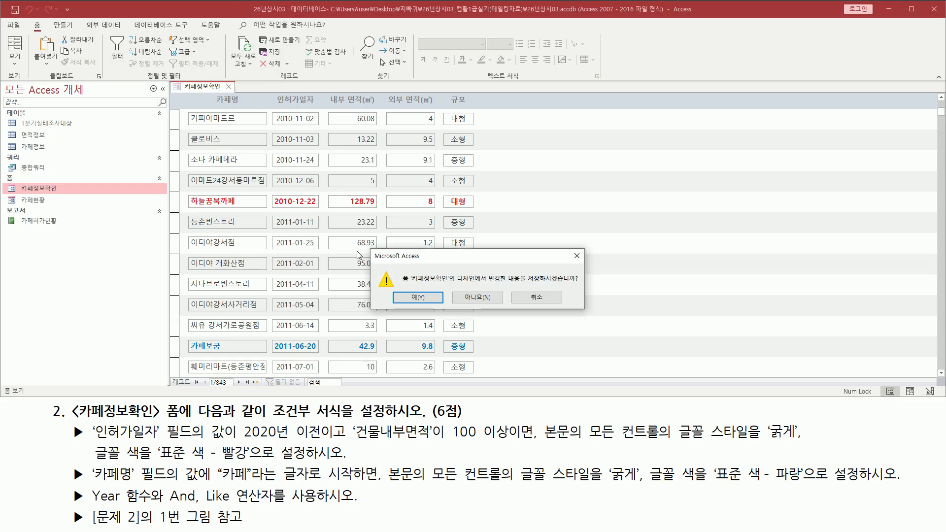
drag(528, 284, 582, 284)
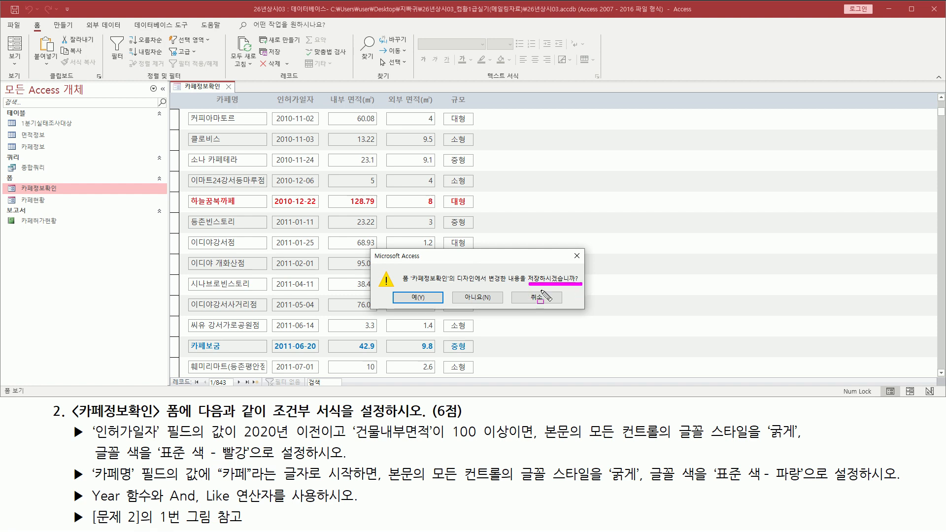
drag(404, 290, 437, 304)
key(Escape)
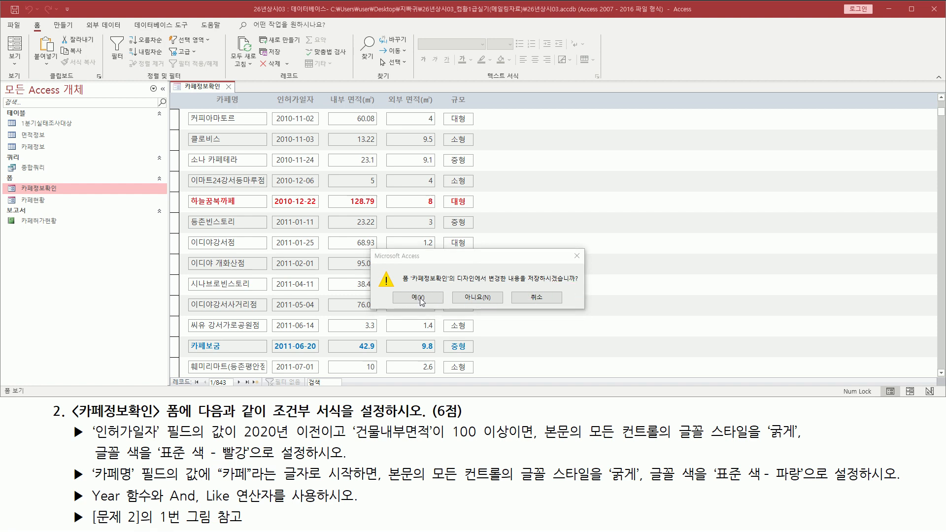
click(417, 298)
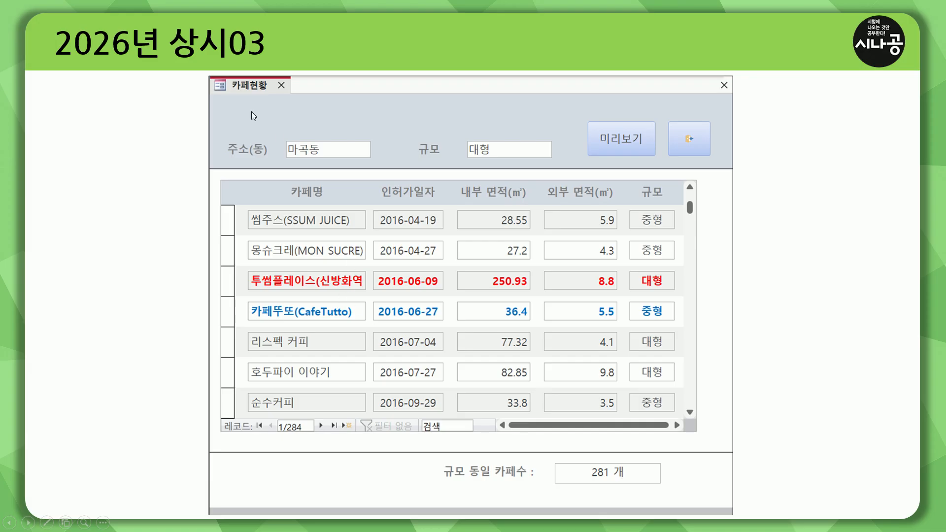
drag(226, 77, 274, 93)
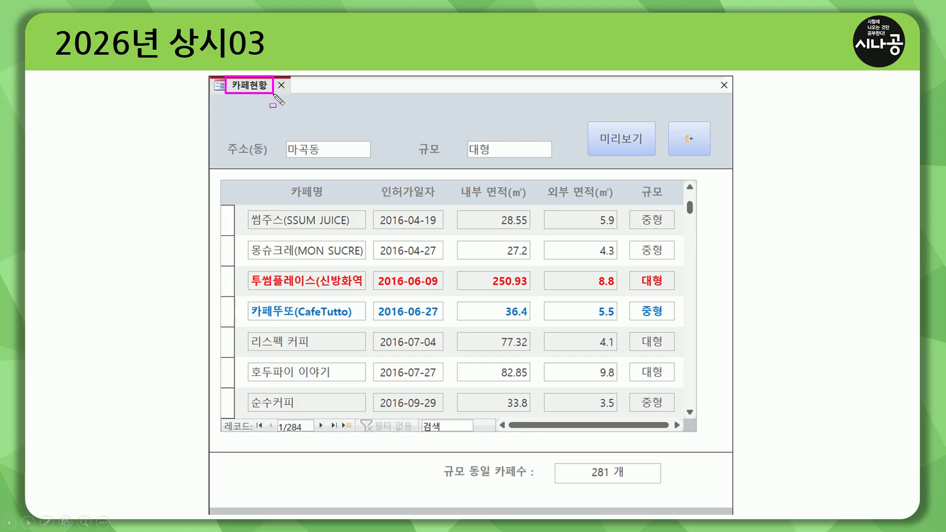
mouse_move(246, 211)
mouse_down()
mouse_move(690, 417)
mouse_move(679, 415)
mouse_up()
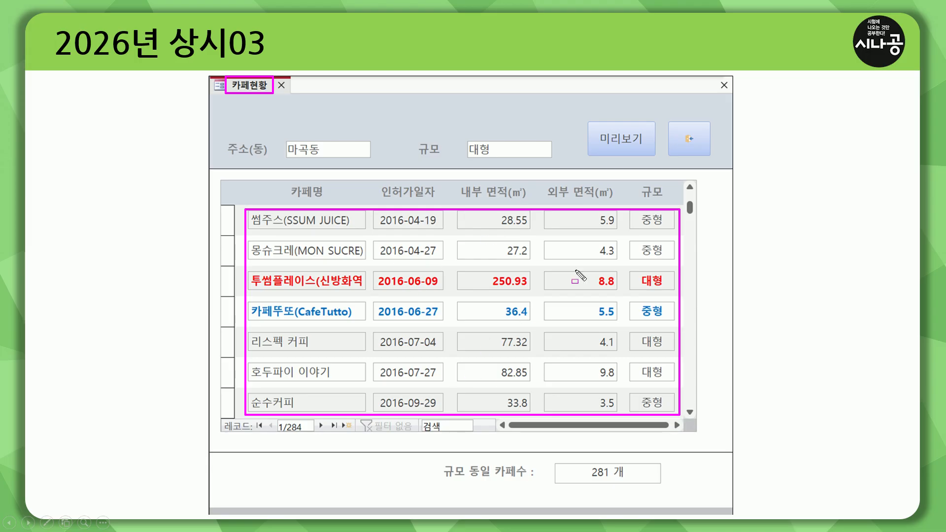
key(Escape)
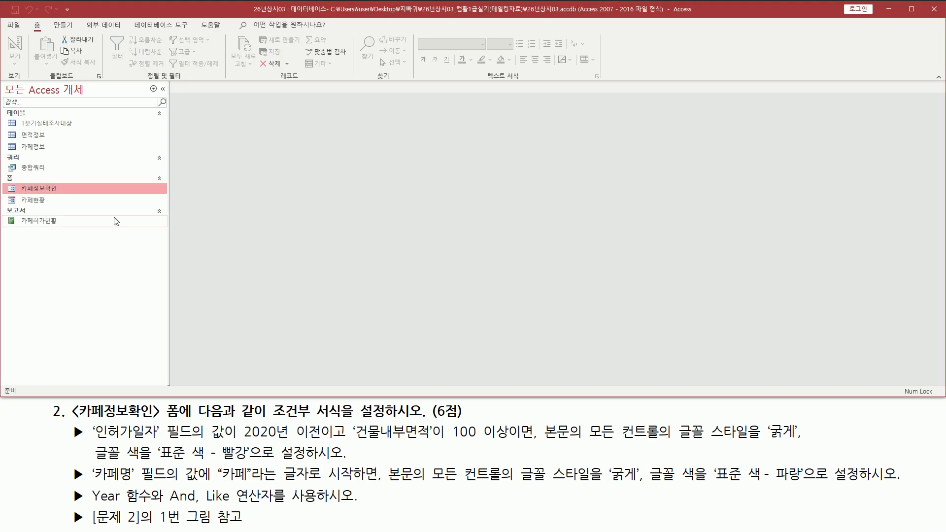
Open the 카페현황 form, check the red and blue conditional formatting in its subform, and close the form
double_click(34, 200)
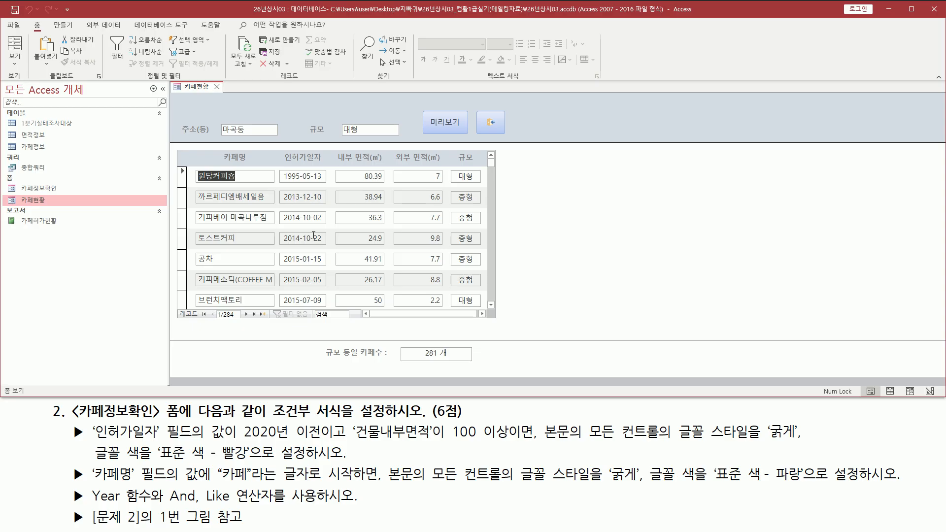
scroll(347, 244, down, 6)
scroll(347, 244, down, 2)
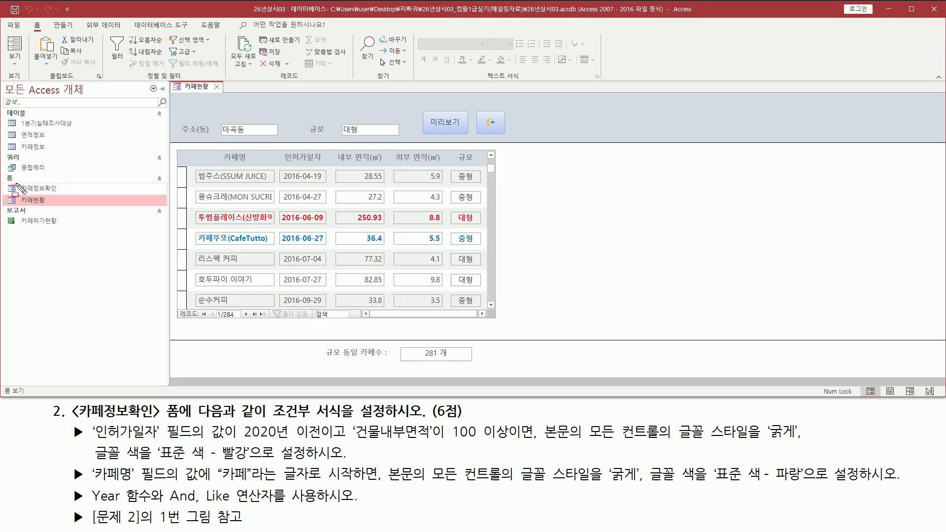
drag(17, 184, 61, 194)
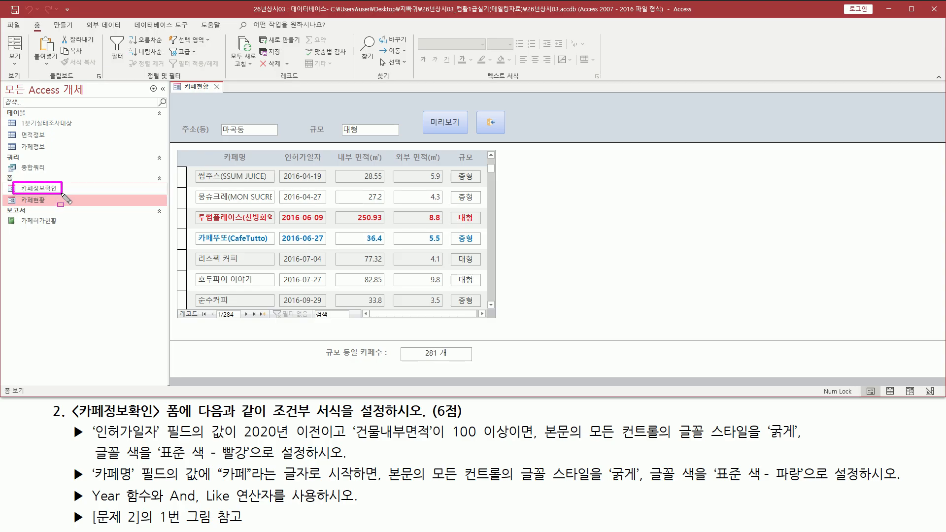
mouse_move(175, 150)
mouse_down()
mouse_move(400, 286)
mouse_move(495, 323)
mouse_up()
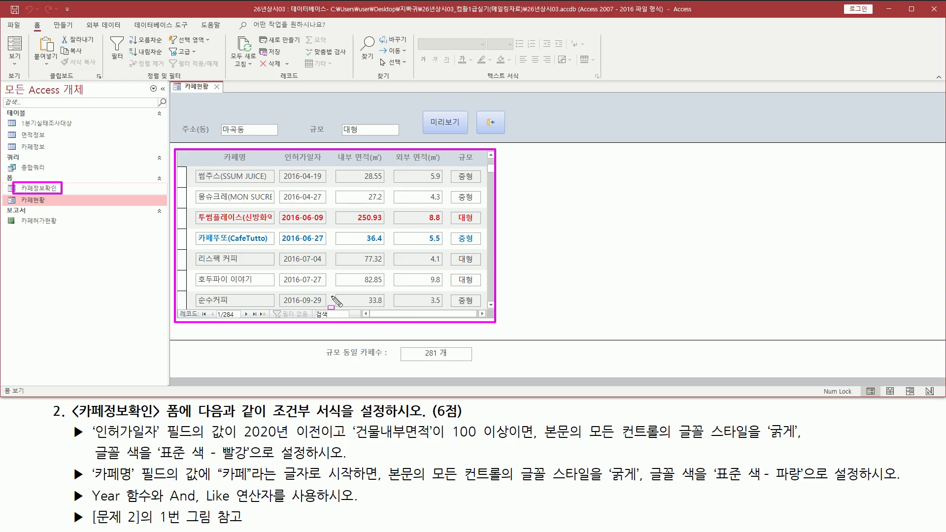
drag(210, 78, 226, 99)
click(220, 86)
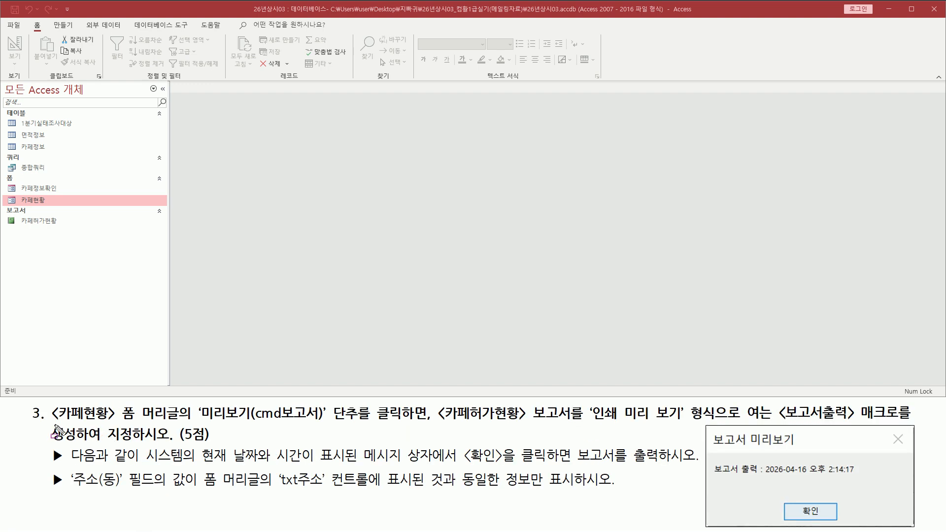
Open the 카페현황 form and locate the 미리보기 button in its form header
mouse_move(49, 422)
mouse_down()
mouse_move(146, 429)
mouse_move(138, 408)
mouse_up()
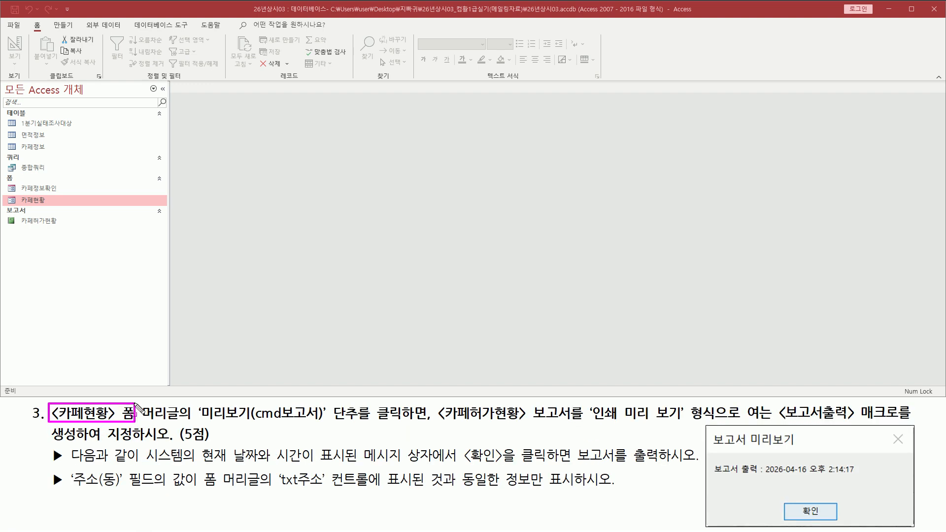
drag(13, 194, 57, 207)
double_click(52, 199)
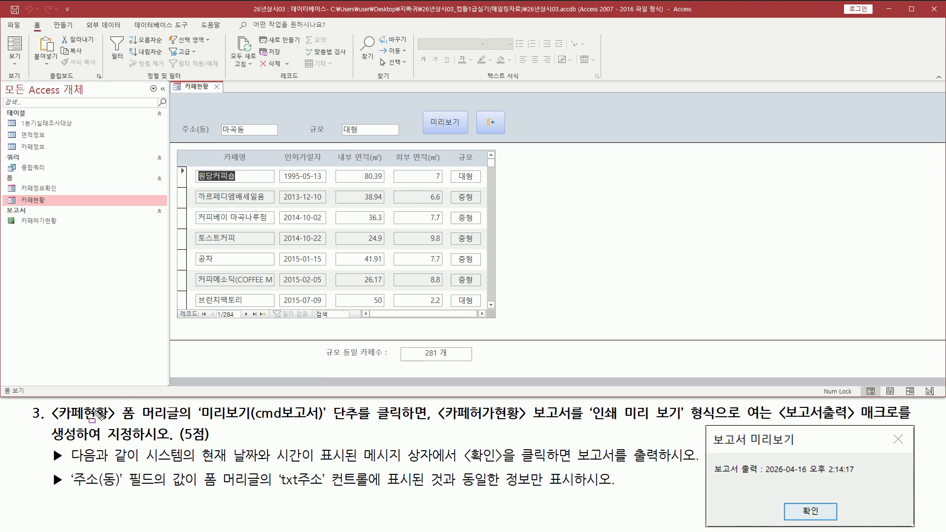
drag(53, 422, 188, 423)
mouse_move(170, 91)
mouse_down()
mouse_move(181, 133)
mouse_move(537, 147)
mouse_move(529, 144)
mouse_up()
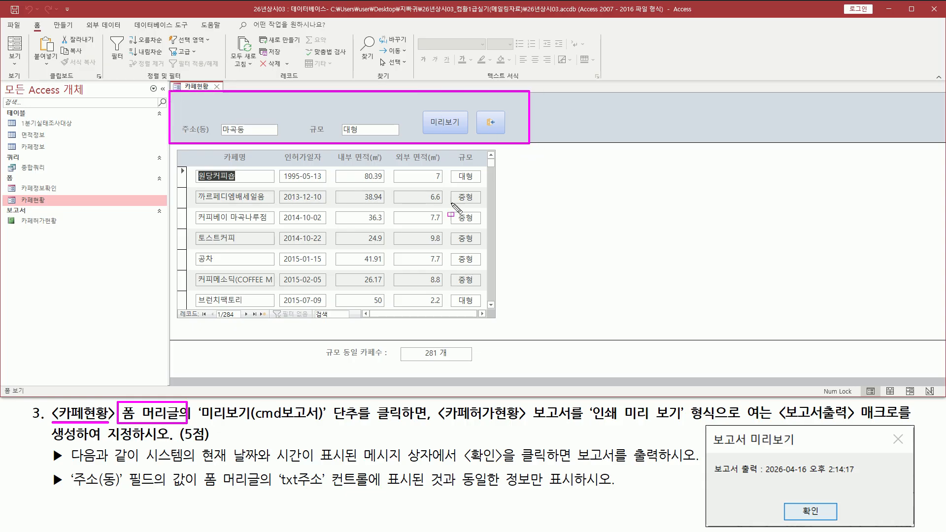
drag(199, 420, 364, 427)
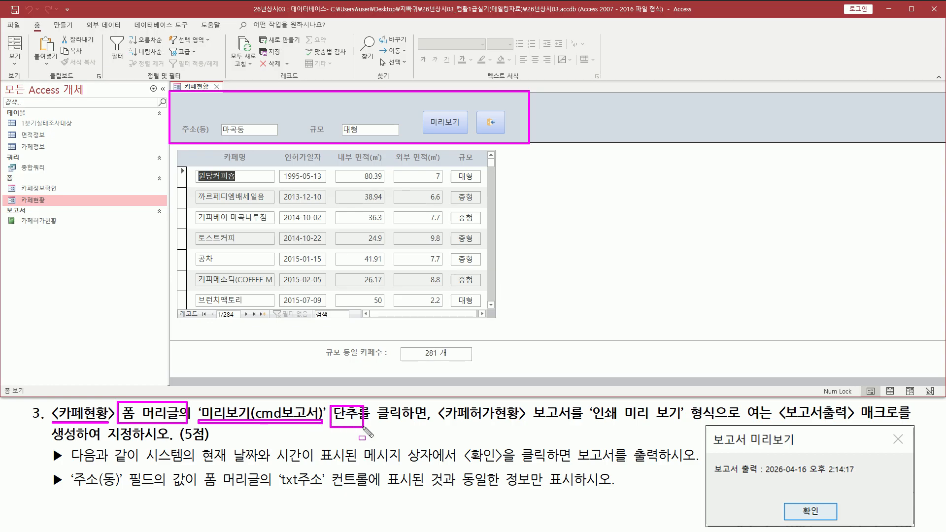
drag(423, 109, 469, 134)
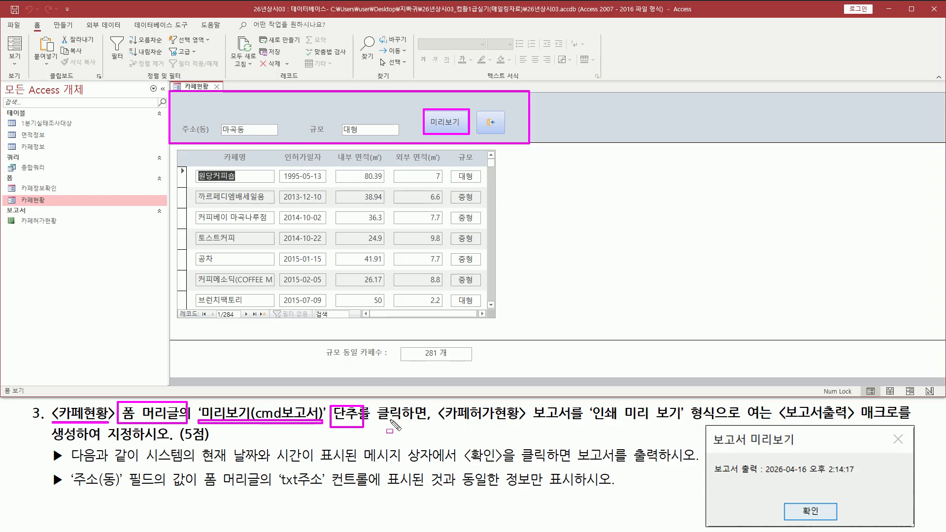
Review the requirement that the 미리보기 button opens the 카페허가현황 report in print preview through a 보고서출력 macro
mouse_move(377, 423)
mouse_down()
mouse_move(585, 429)
mouse_move(575, 434)
mouse_up()
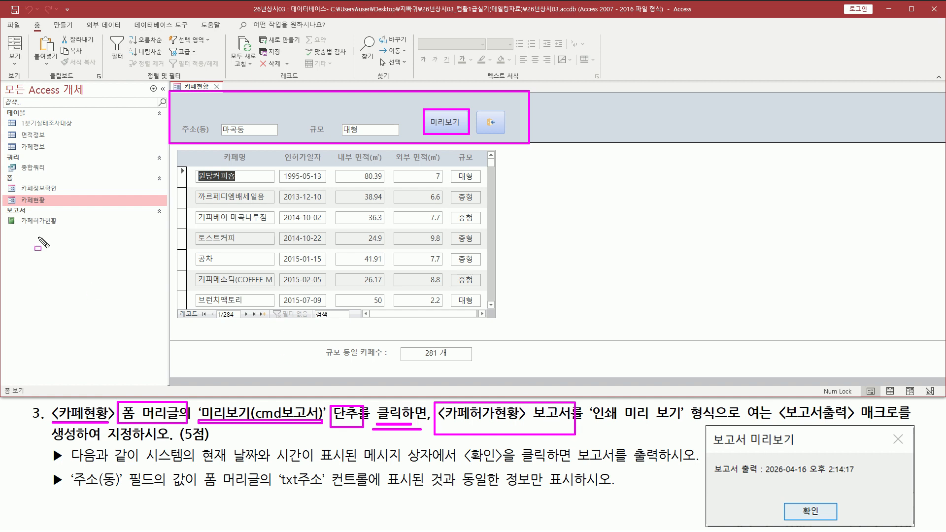
drag(4, 216, 64, 231)
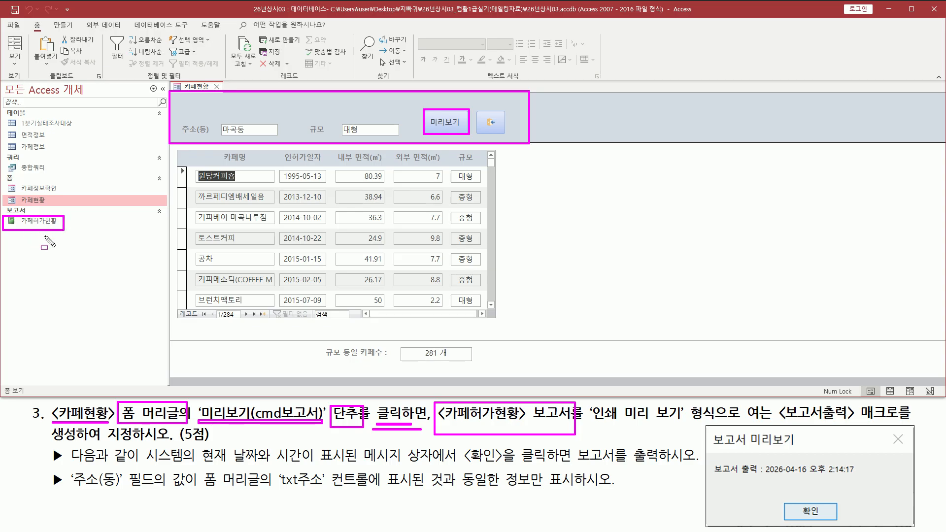
drag(589, 429, 695, 427)
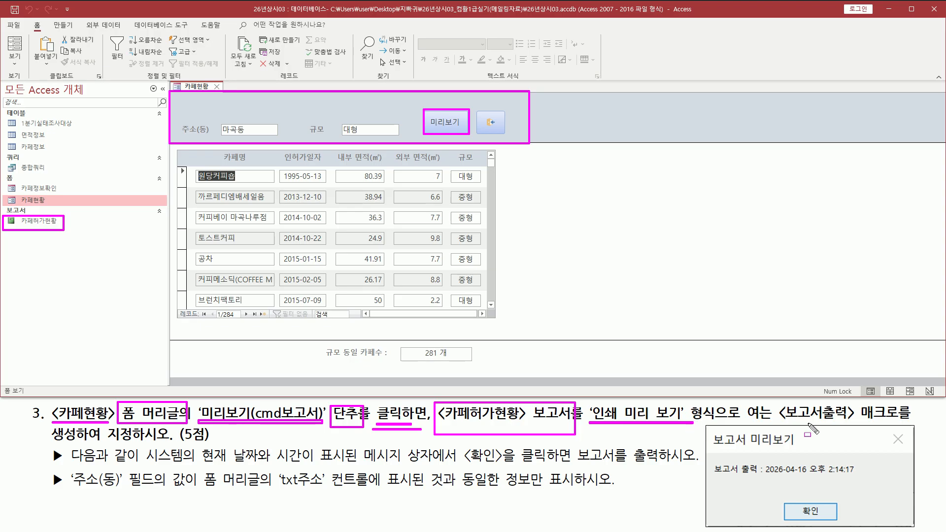
drag(778, 420, 844, 420)
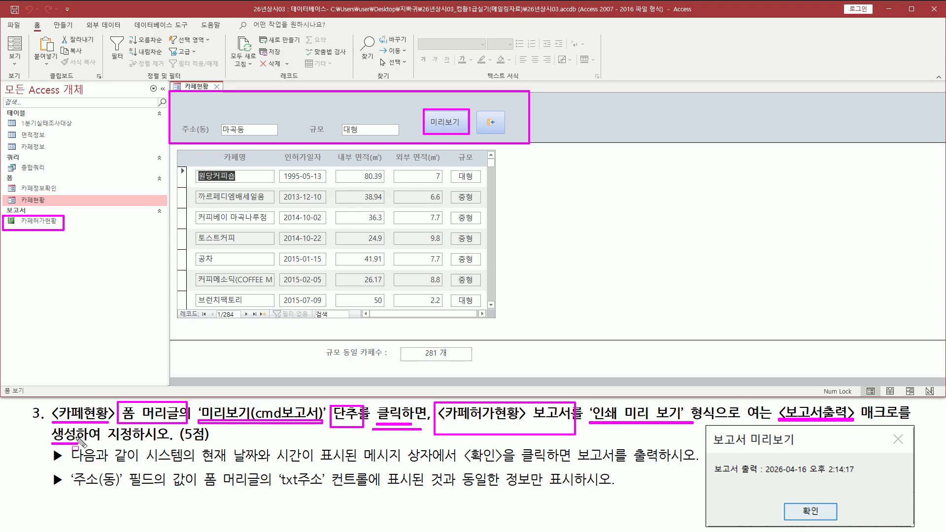
drag(104, 442, 171, 441)
key(Escape)
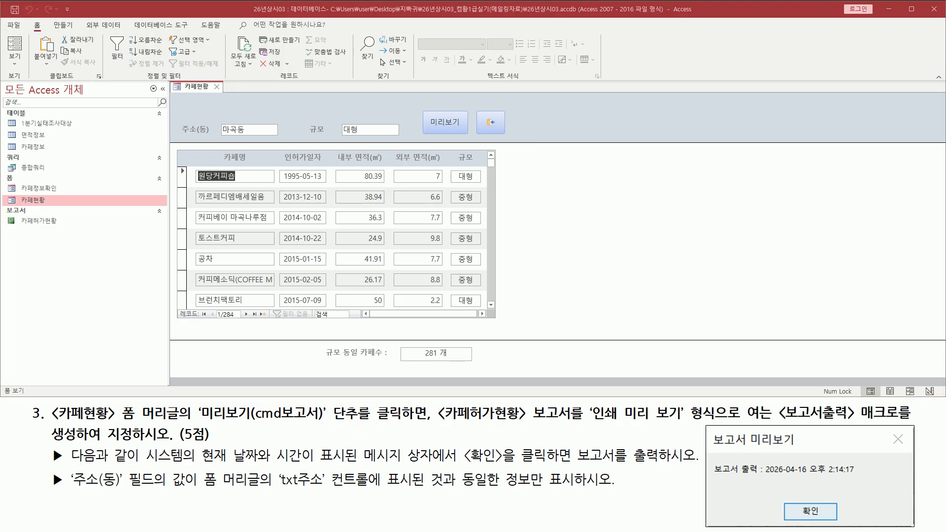
mouse_move(422, 112)
mouse_down()
mouse_move(451, 135)
mouse_move(468, 134)
mouse_up()
mouse_move(21, 227)
mouse_down()
mouse_move(58, 226)
mouse_move(61, 213)
mouse_up()
drag(439, 423, 690, 423)
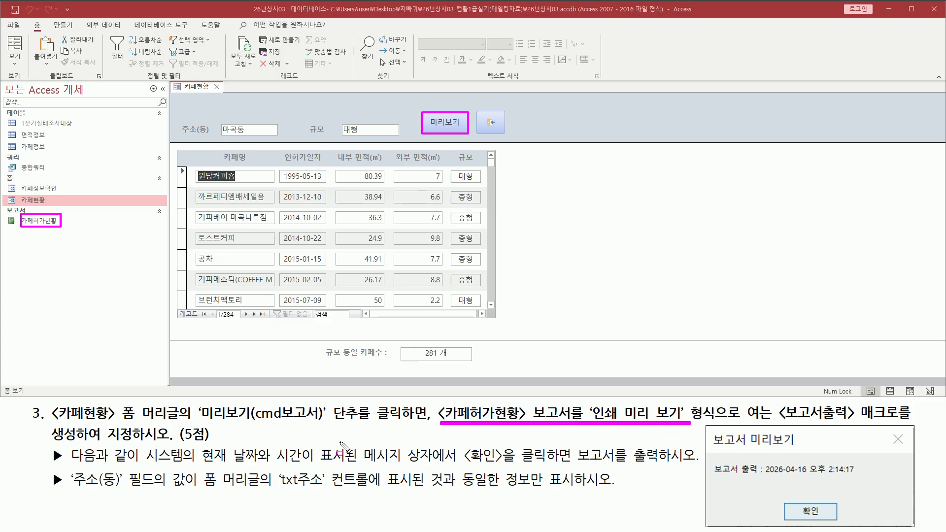
key(e)
Examine the required 보고서 미리보기 message box, including its system date and time text and the 확인 condition for output
drag(145, 463, 693, 471)
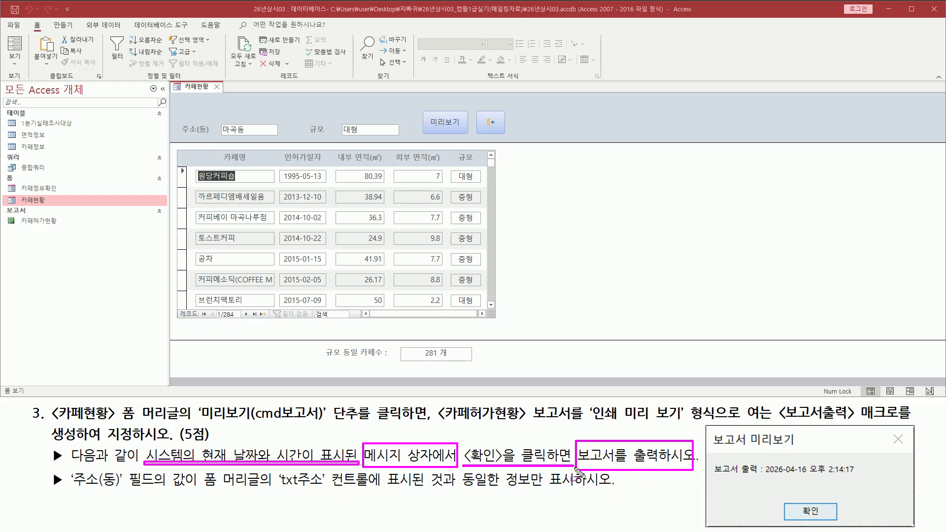
drag(703, 425, 915, 529)
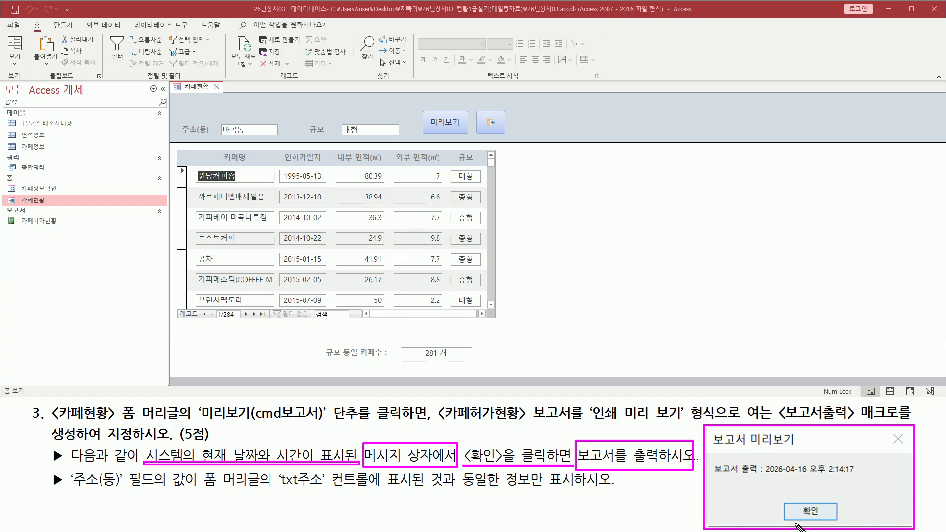
drag(787, 499, 834, 517)
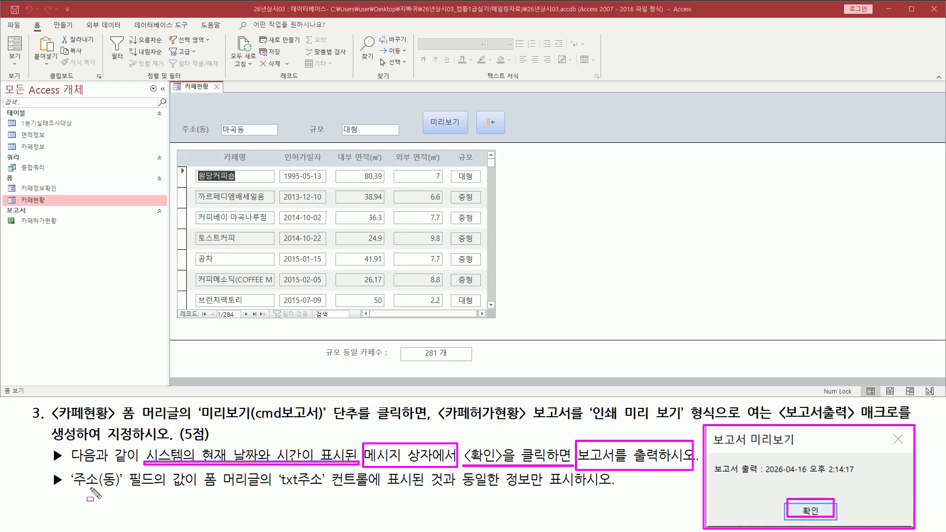
key(e)
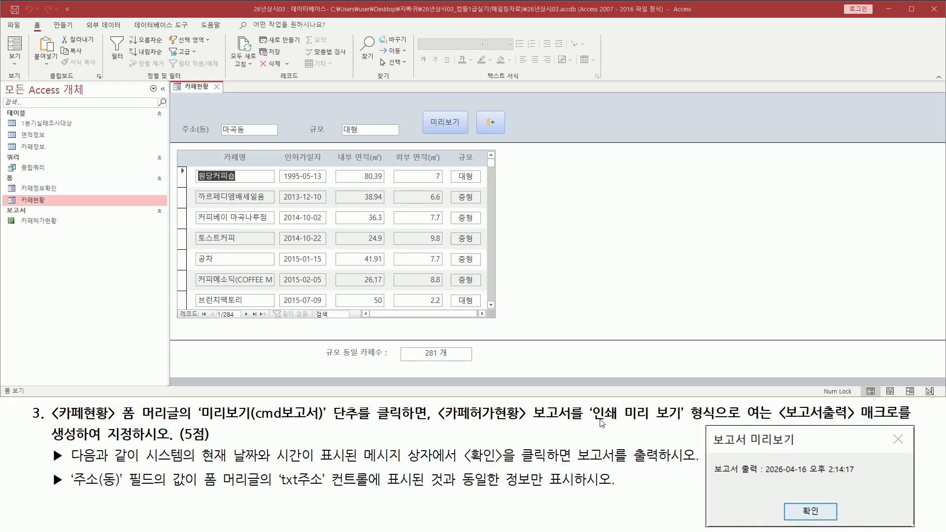
Open the 카페허가현황 report in print preview and view the start of its first page
drag(594, 421, 712, 421)
key(Escape)
click(33, 222)
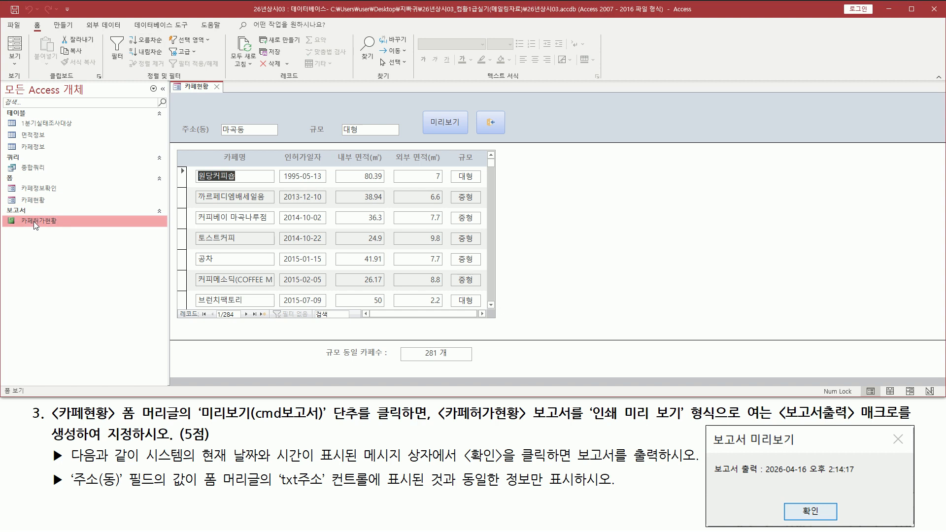
right_click(34, 221)
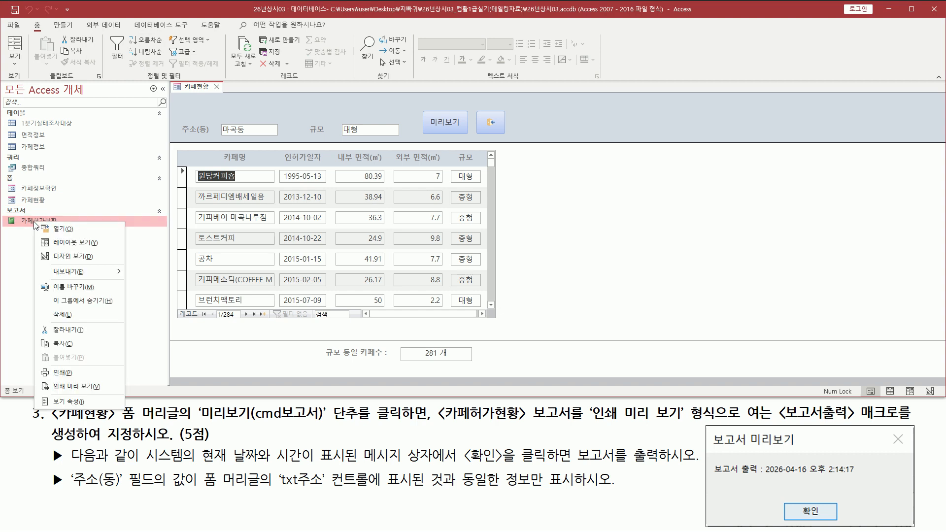
click(69, 387)
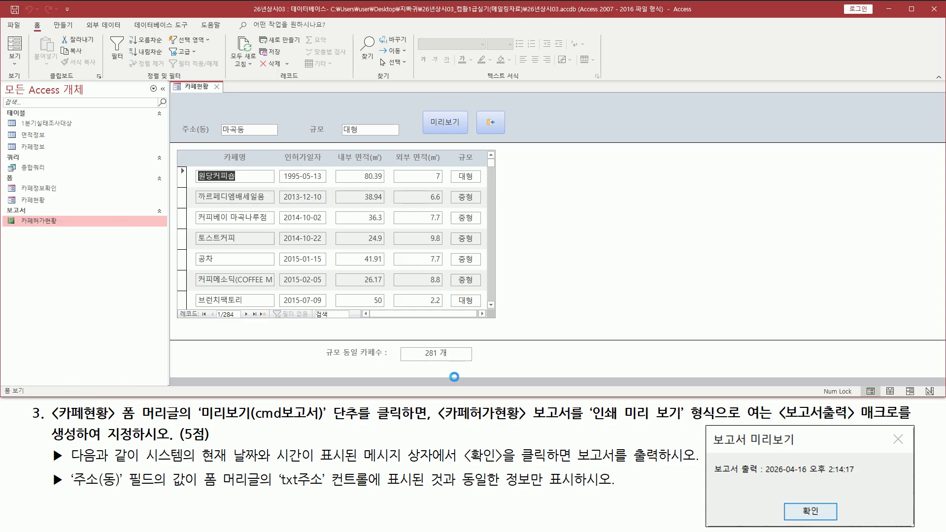
click(561, 156)
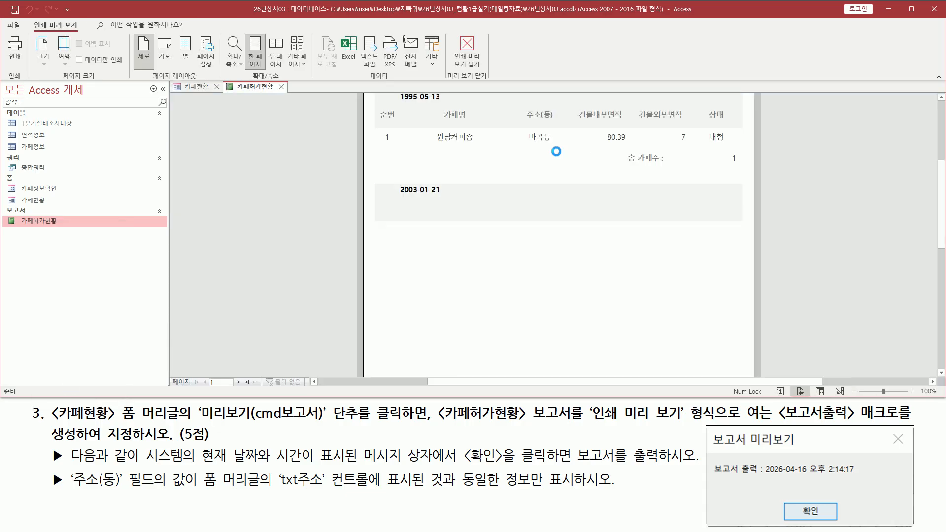
scroll(569, 156, up, 2)
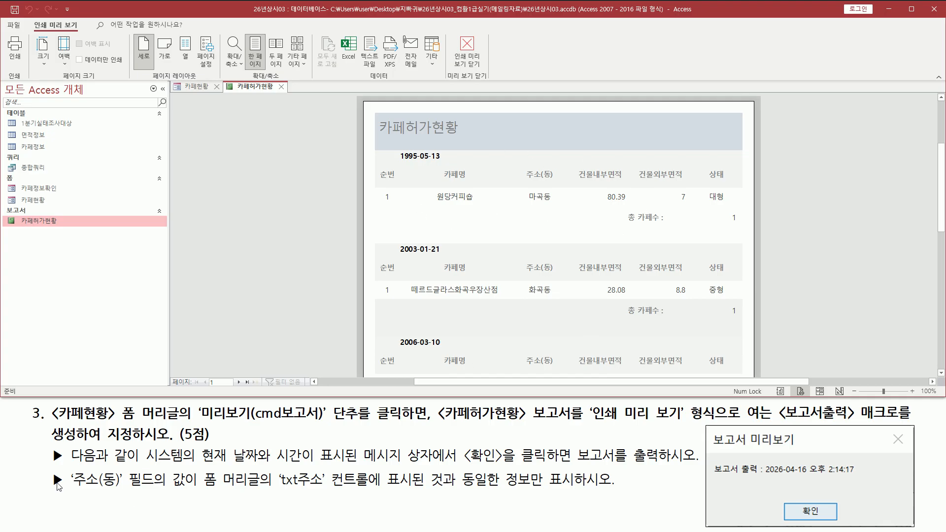
Read the 주소(동) filter condition and locate the matching txt주소 control in the 카페현황 form header
mouse_move(48, 472)
mouse_down()
mouse_move(66, 491)
mouse_move(368, 498)
mouse_move(587, 490)
mouse_move(586, 468)
mouse_up()
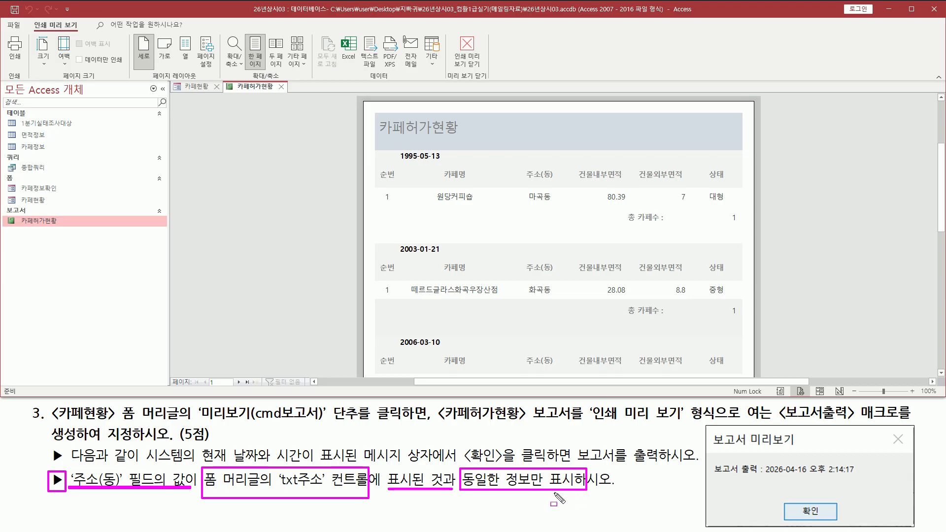
click(196, 87)
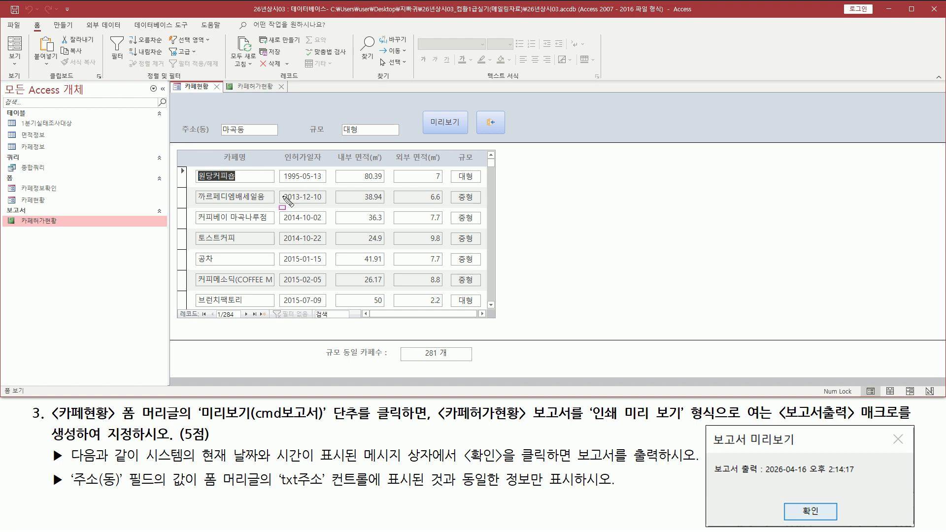
mouse_move(199, 490)
mouse_down()
mouse_move(320, 492)
mouse_move(348, 468)
mouse_move(388, 468)
mouse_move(382, 490)
mouse_up()
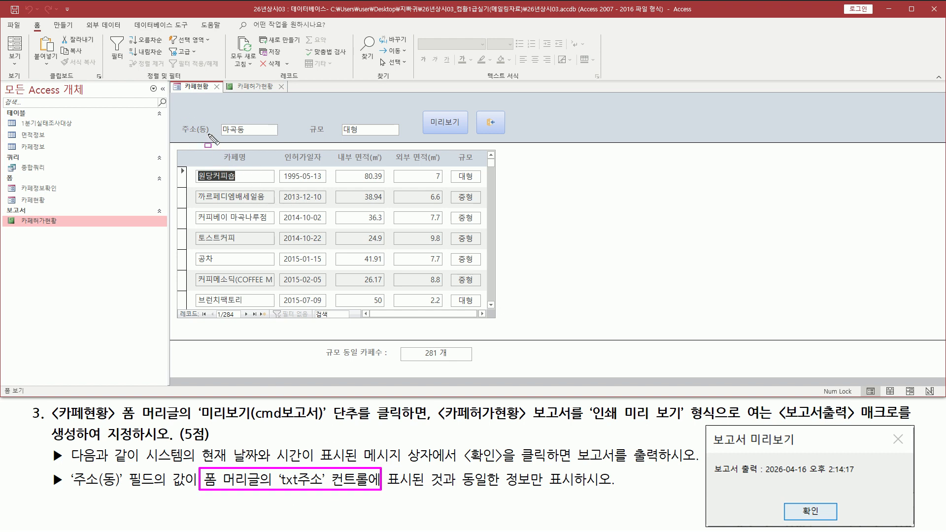
mouse_move(181, 135)
mouse_down()
mouse_move(225, 130)
mouse_move(253, 144)
mouse_move(278, 139)
mouse_move(277, 123)
mouse_up()
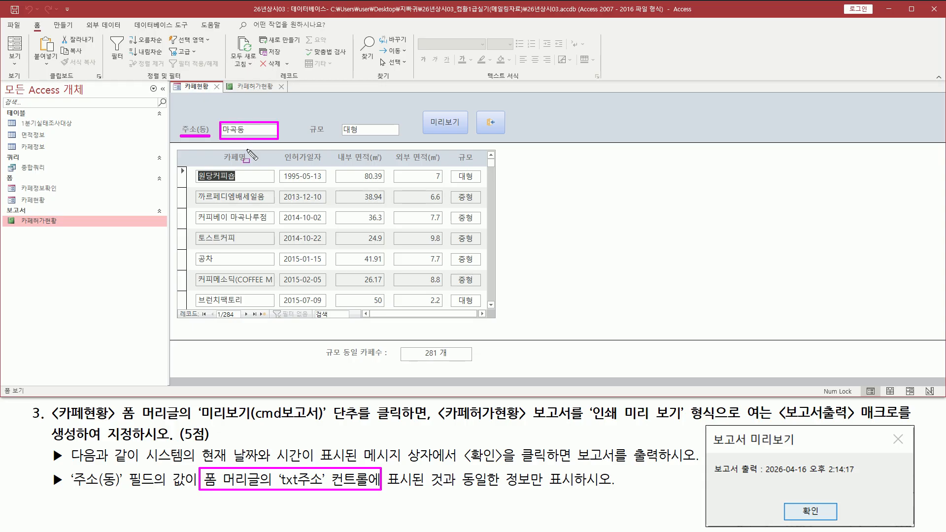
key(Escape)
Examine the 주소(동) values of the cafes listed in the 카페허가현황 report preview
click(255, 86)
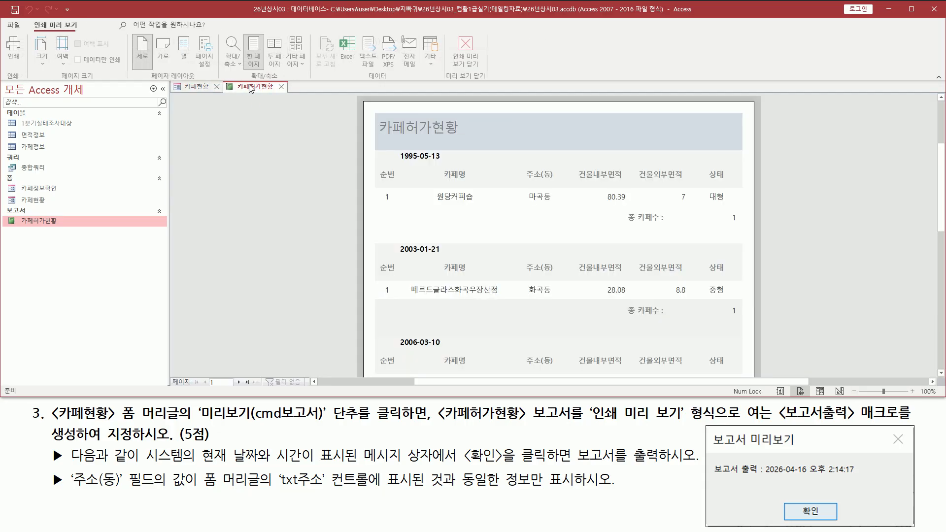
mouse_move(66, 466)
mouse_down()
mouse_move(79, 481)
mouse_move(155, 494)
mouse_up()
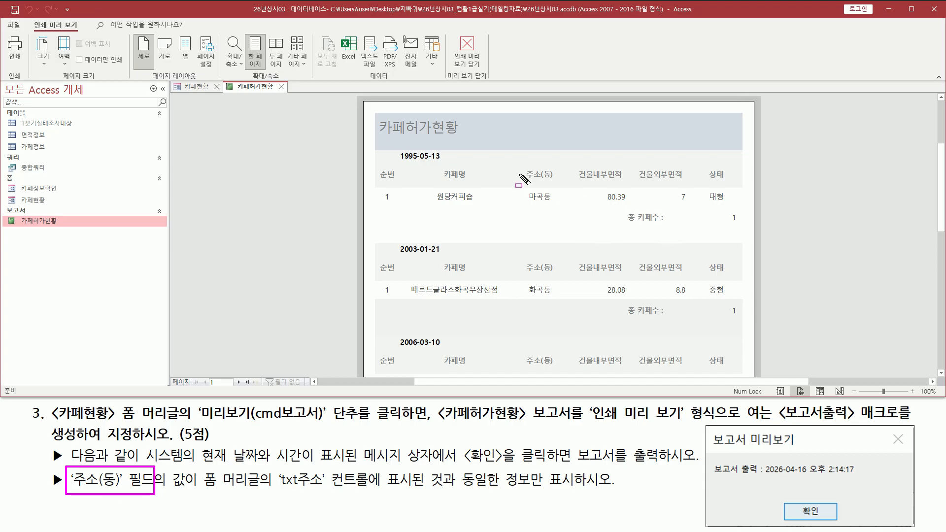
mouse_move(524, 166)
mouse_down()
mouse_move(556, 184)
mouse_move(552, 204)
mouse_up()
drag(527, 297, 549, 297)
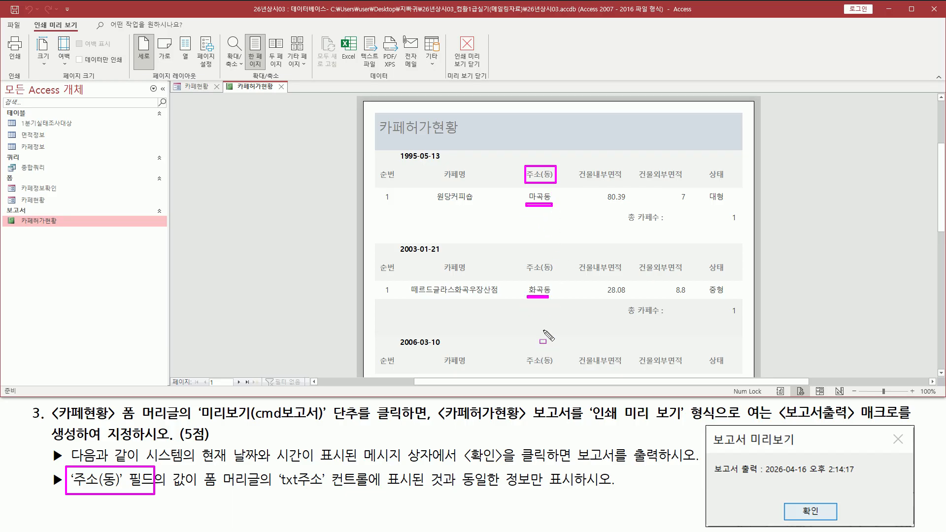
key(Escape)
scroll(545, 296, down, 3)
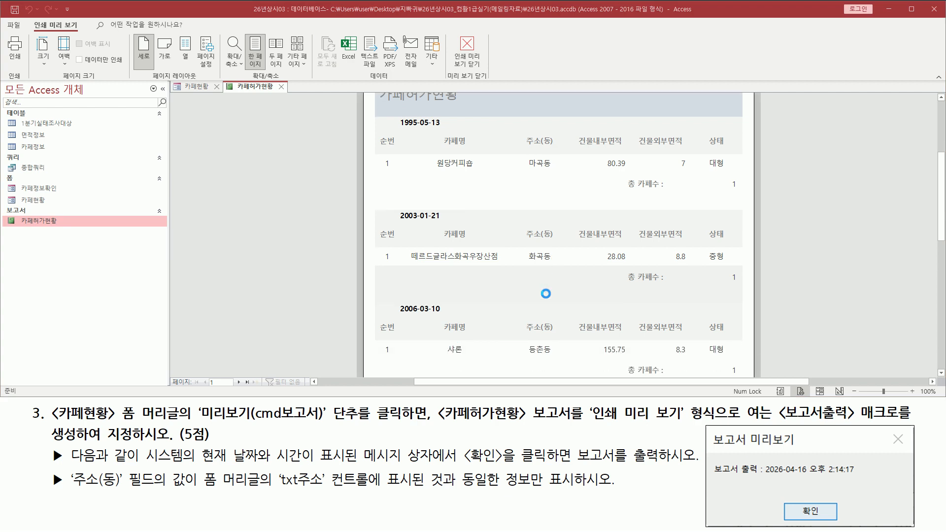
scroll(545, 294, down, 5)
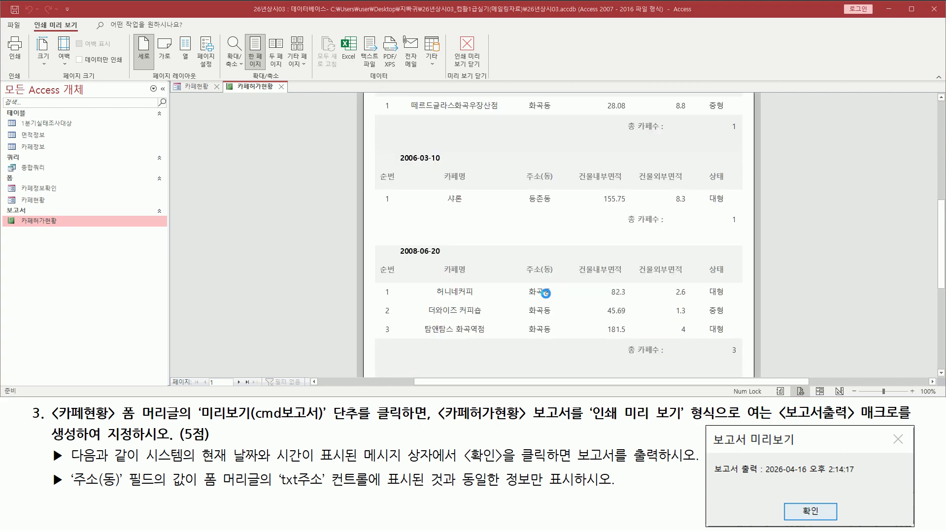
drag(527, 206, 556, 206)
drag(522, 284, 552, 340)
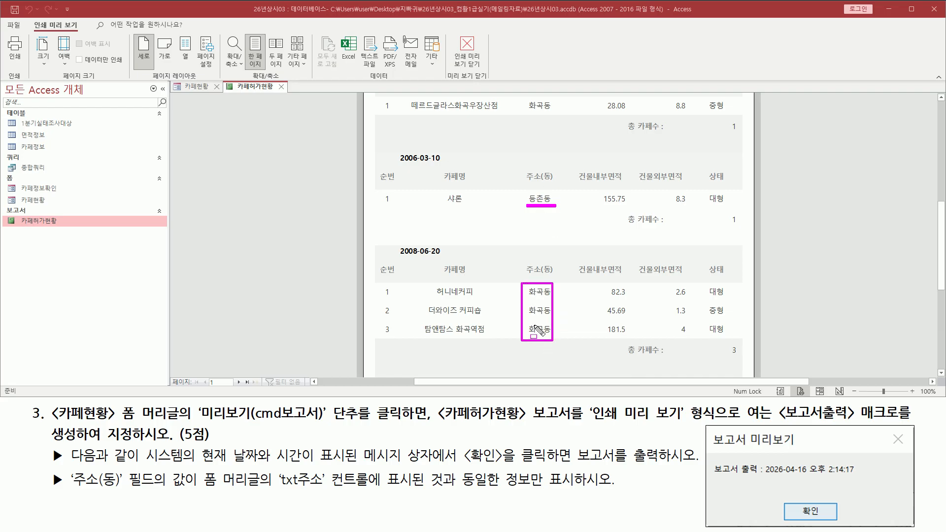
key(Escape)
scroll(534, 259, up, 4)
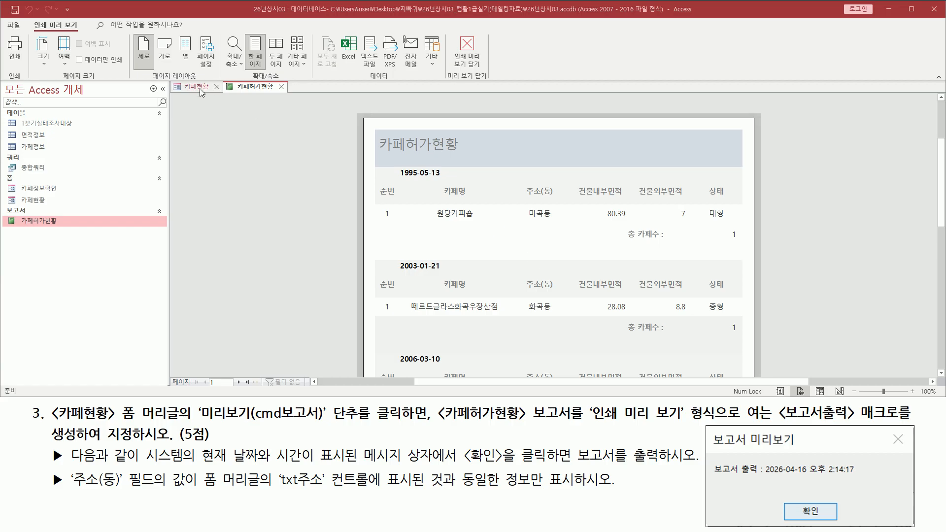
Return to the 카페현황 form and relate its txt주소 control to the 주소(동) field in the report condition
click(205, 88)
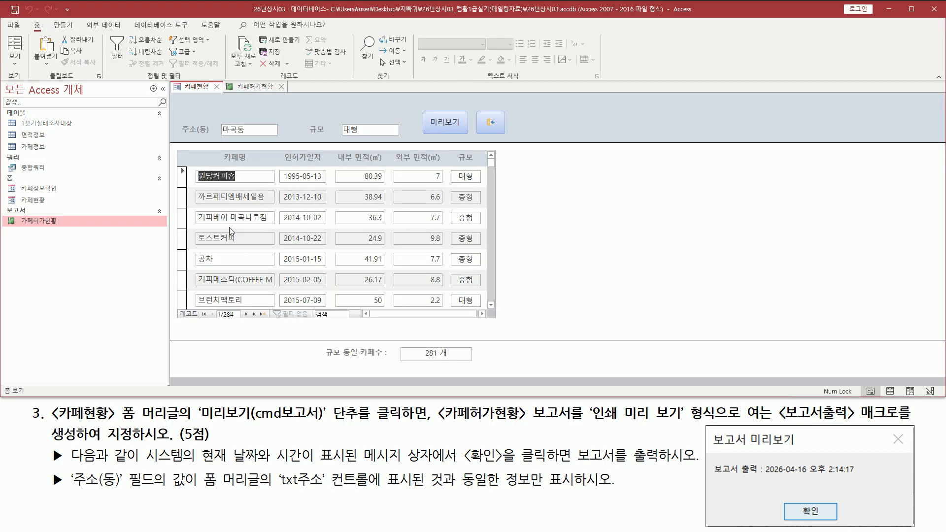
drag(69, 487, 268, 488)
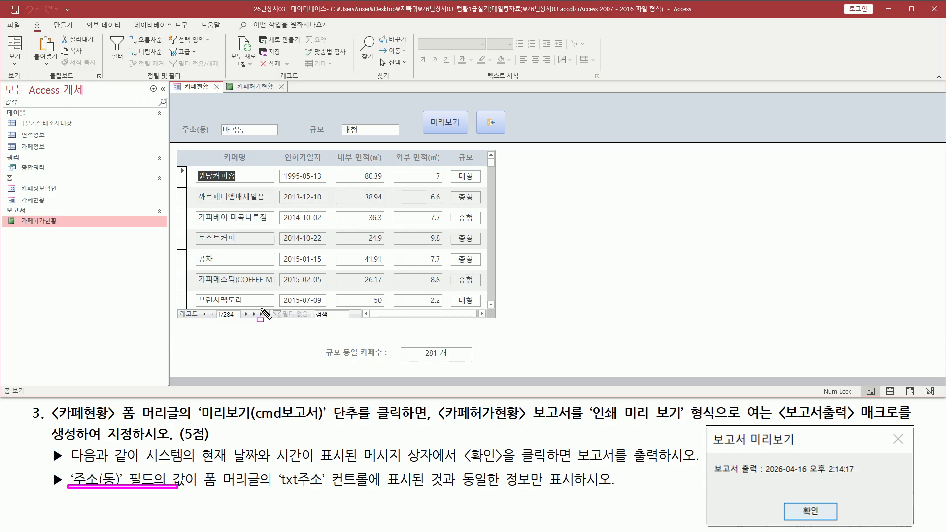
key(Escape)
drag(219, 125, 256, 134)
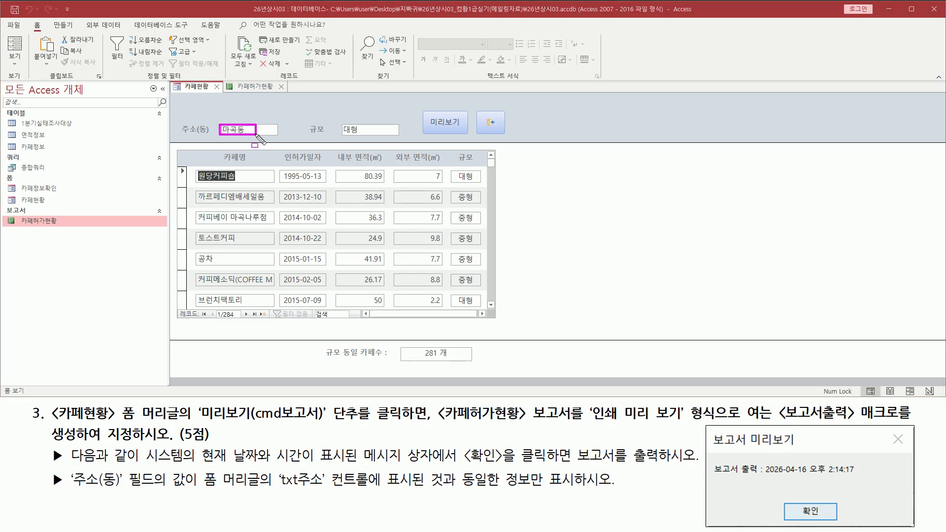
drag(276, 489, 322, 490)
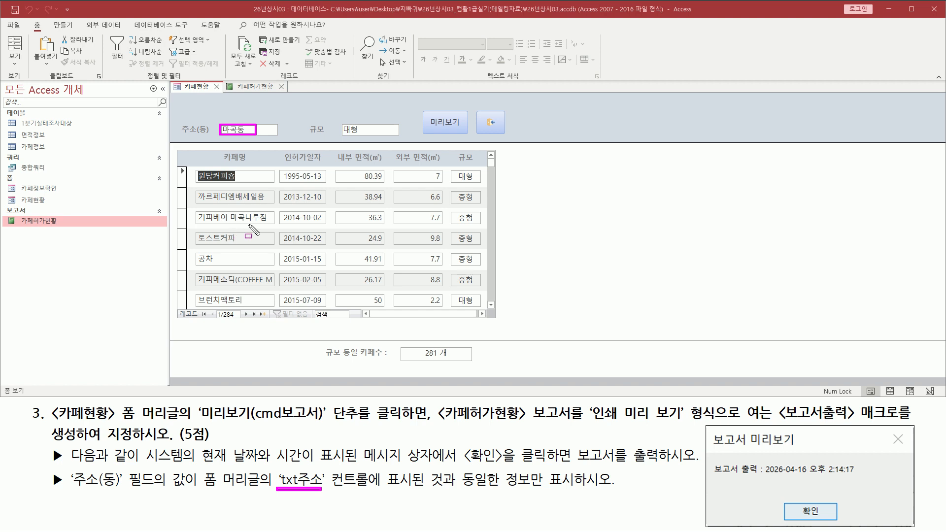
Compare the 주소(동) column in the 카페허가현황 report preview with the txt주소 control in the 카페현황 form header
key(Escape)
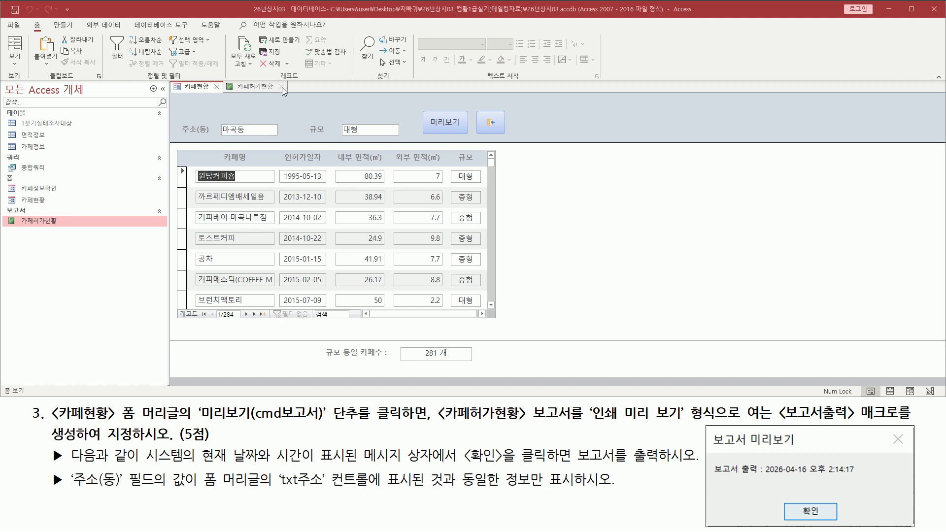
click(248, 85)
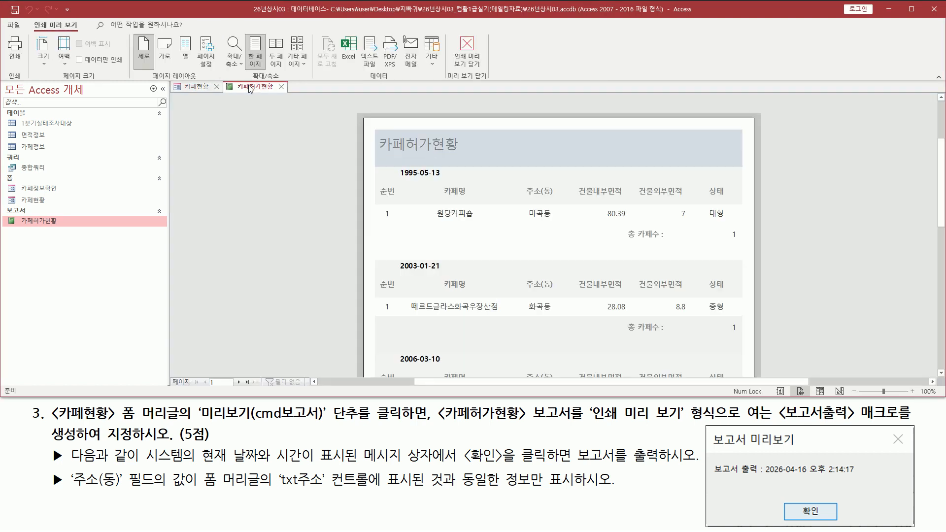
mouse_move(70, 490)
mouse_down()
mouse_move(128, 490)
mouse_move(128, 472)
mouse_up()
drag(524, 207, 558, 225)
key(Escape)
click(196, 87)
drag(220, 123, 283, 138)
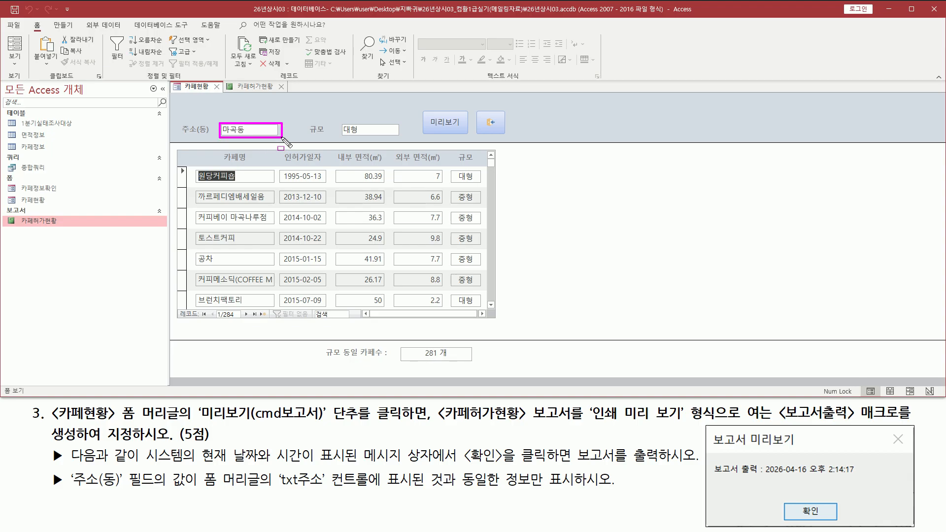
key(Escape)
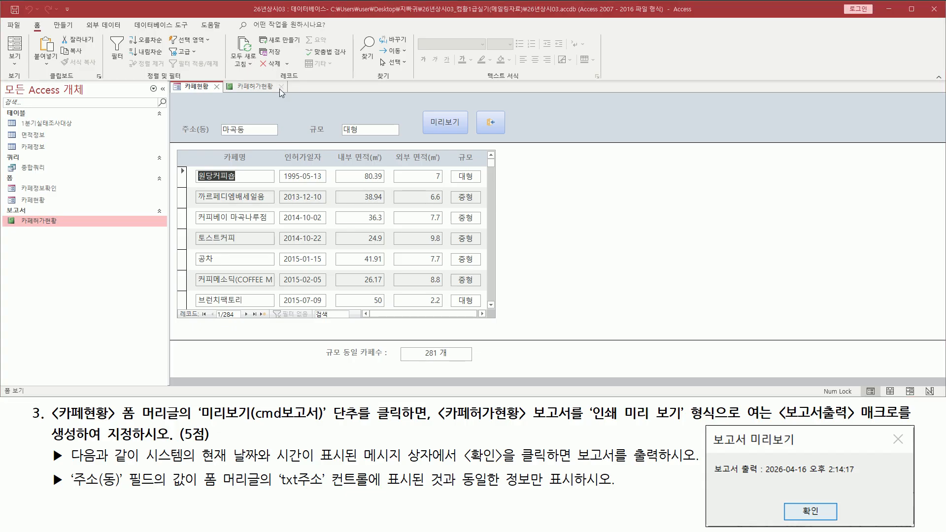
Close the 카페허가현황 report preview and switch the 카페현황 form to Design View
click(265, 88)
click(281, 86)
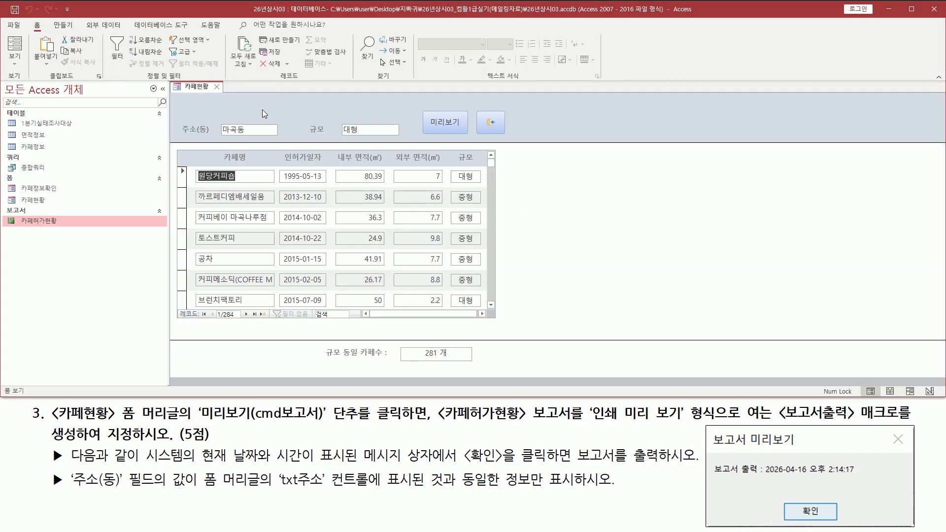
right_click(195, 89)
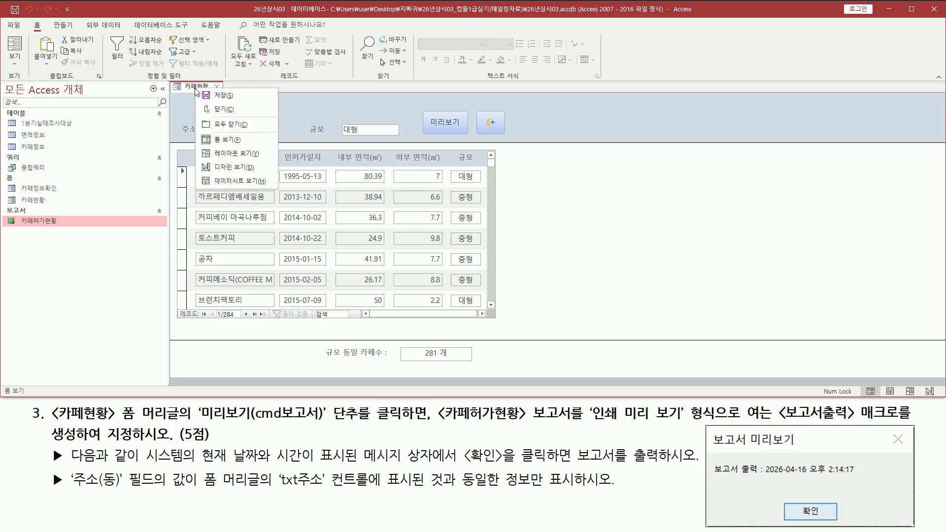
click(232, 168)
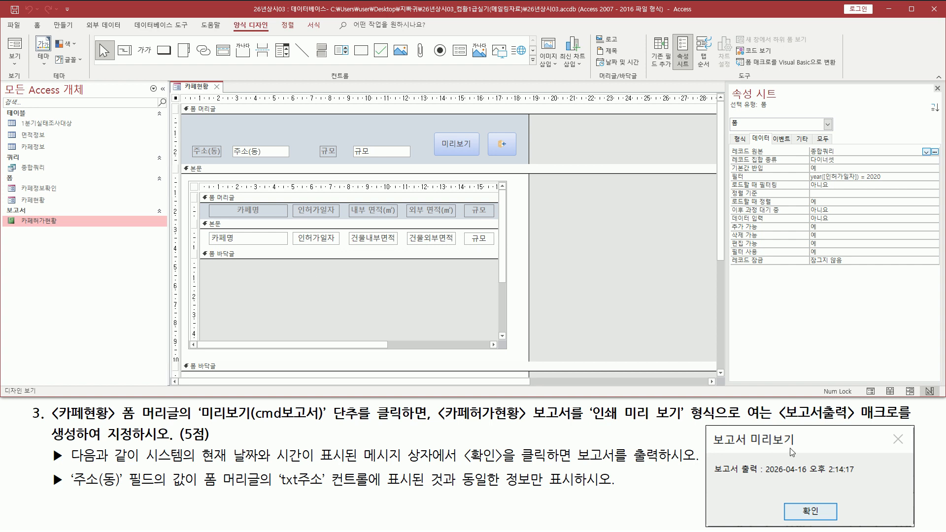
Create a new blank macro for the report output required by the 미리보기(cmd보고서) button
drag(779, 420, 893, 420)
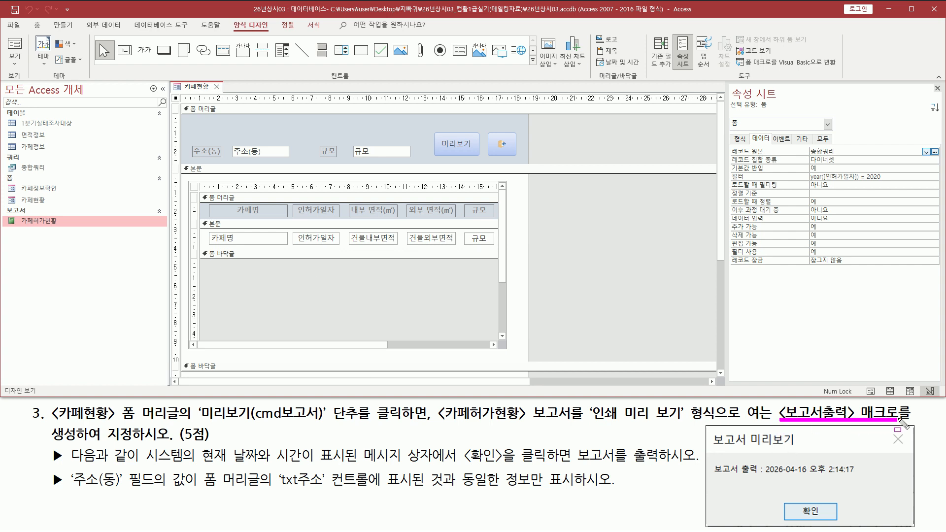
drag(45, 426, 98, 444)
drag(200, 420, 413, 425)
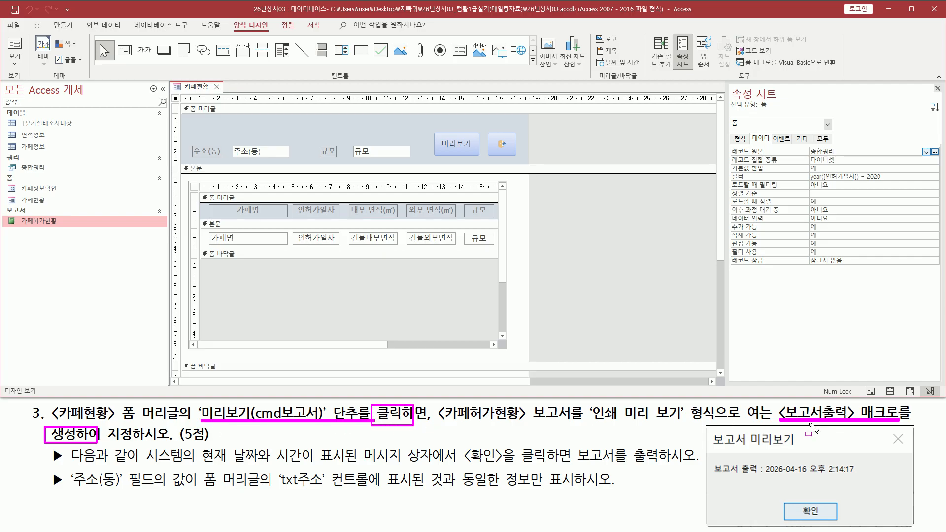
drag(109, 447, 183, 446)
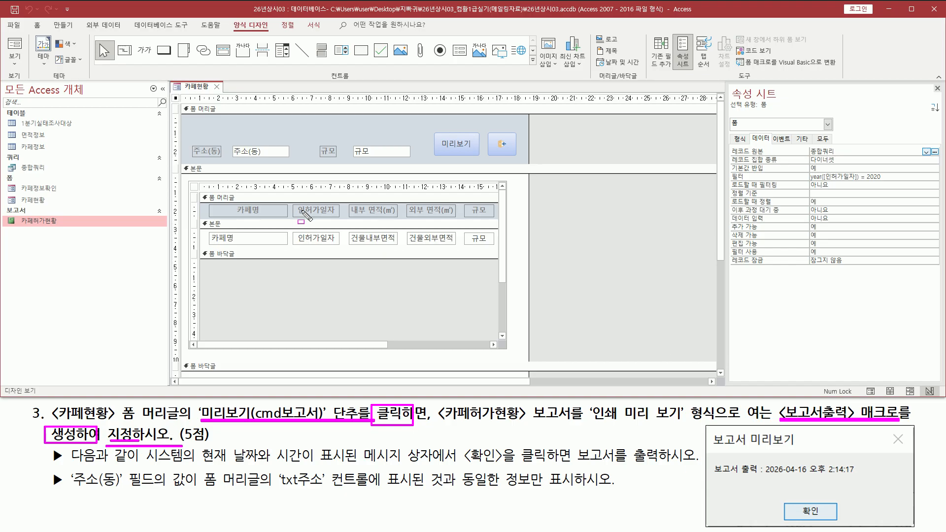
key(Escape)
click(63, 25)
drag(49, 21, 78, 32)
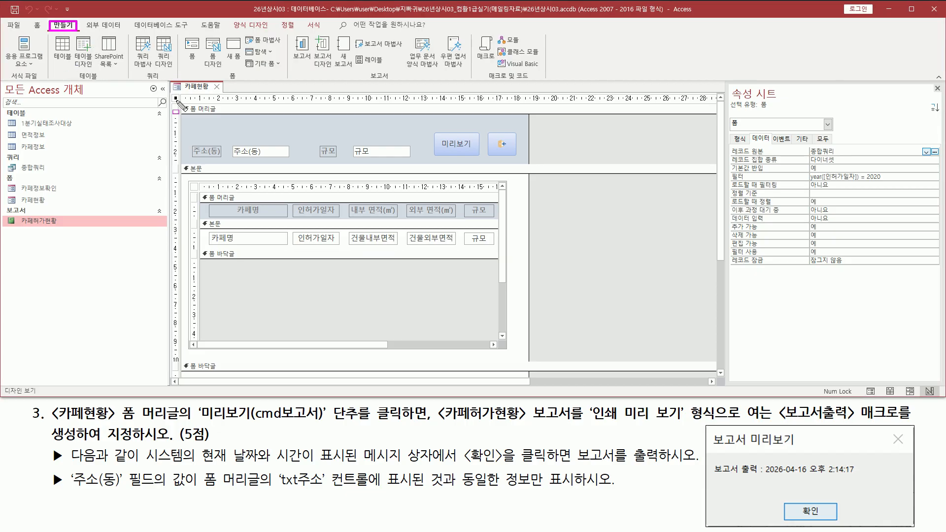
drag(480, 82, 545, 81)
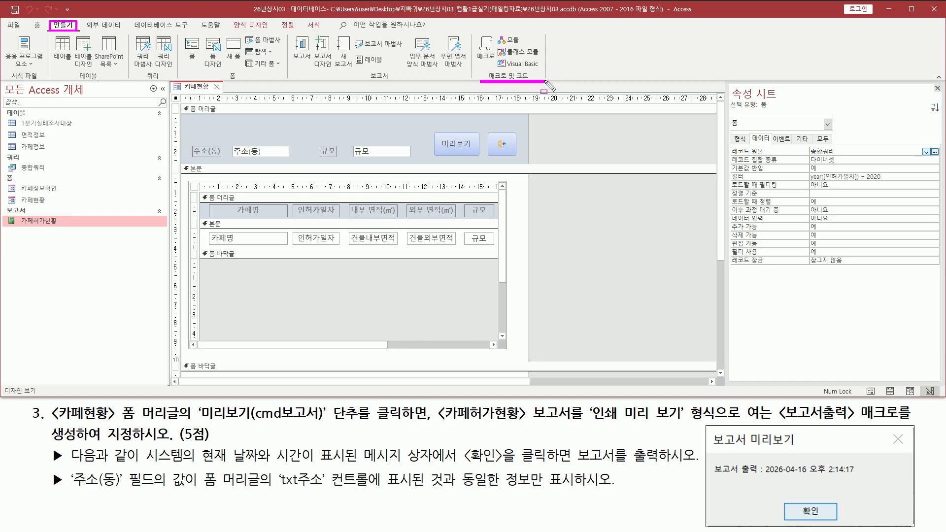
drag(473, 33, 497, 61)
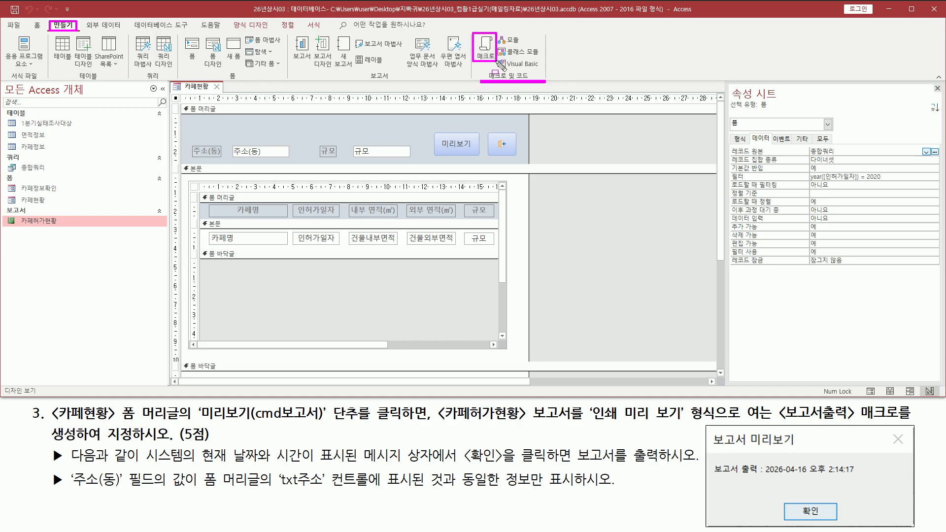
click(485, 47)
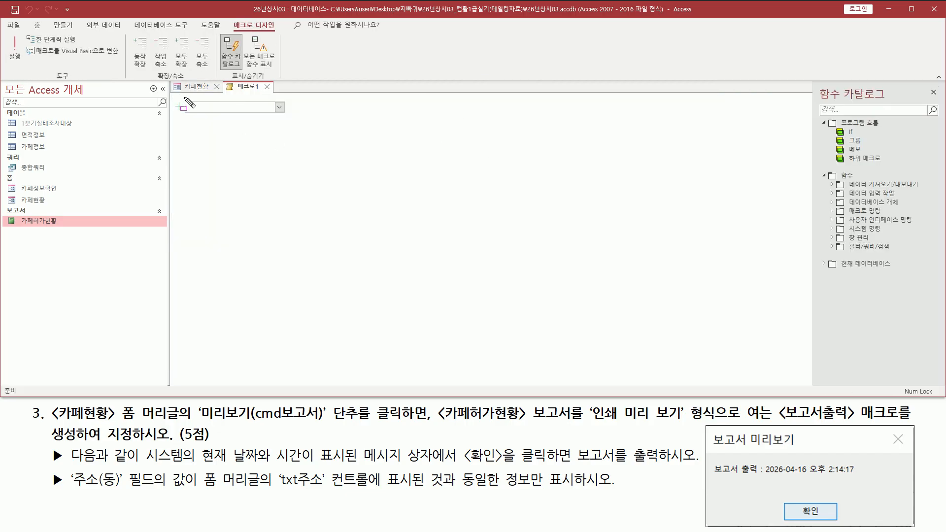
Add a MessageBox action as the first action of the new macro
mouse_move(173, 93)
mouse_down()
mouse_move(241, 122)
mouse_move(330, 121)
mouse_up()
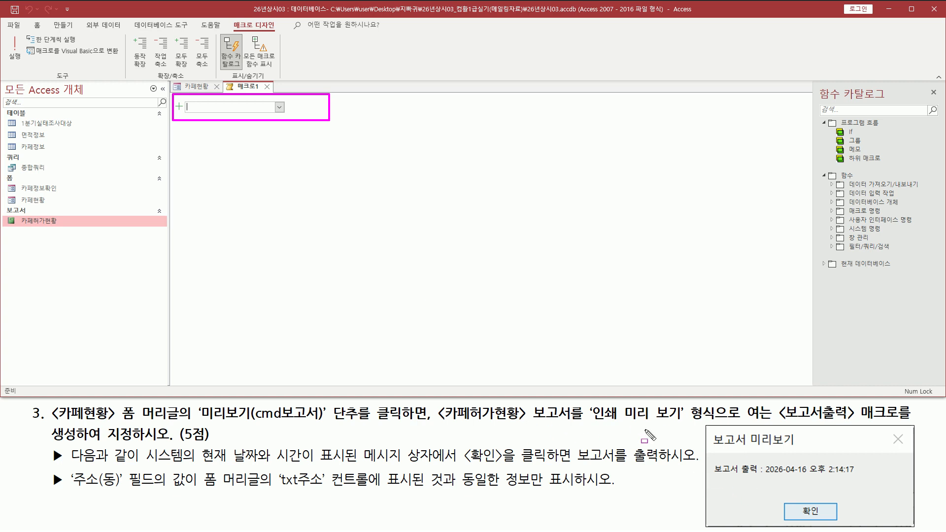
mouse_move(703, 424)
mouse_down()
mouse_move(718, 485)
mouse_move(939, 527)
mouse_move(916, 529)
mouse_up()
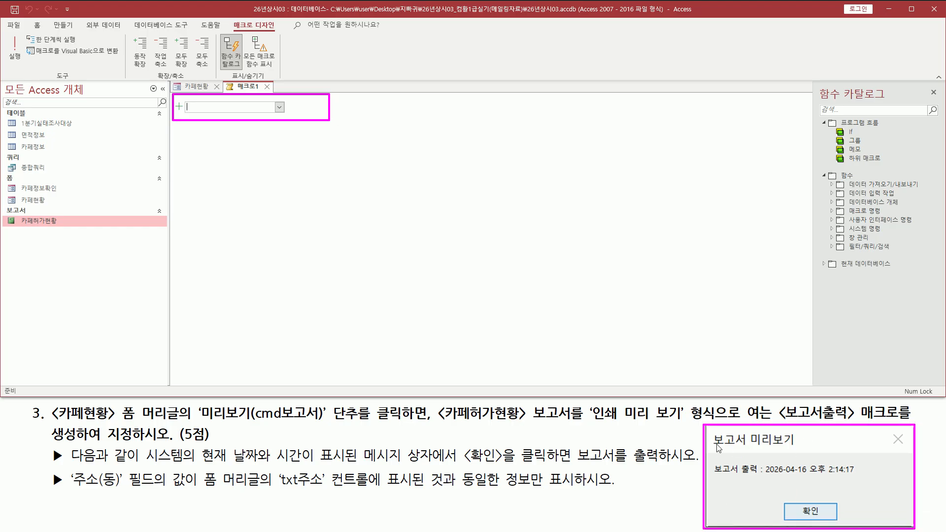
key(Escape)
key(ctrl+2)
drag(185, 114, 222, 115)
key(Escape)
click(279, 107)
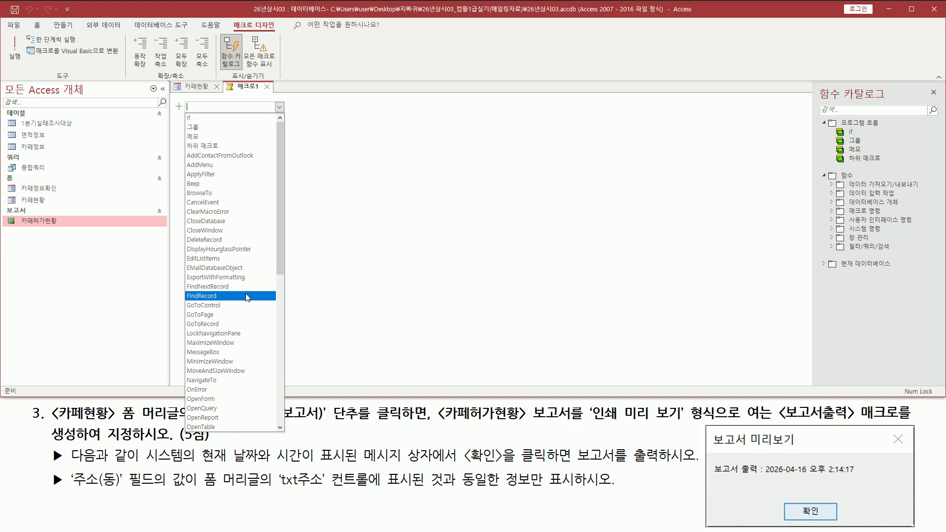
click(211, 353)
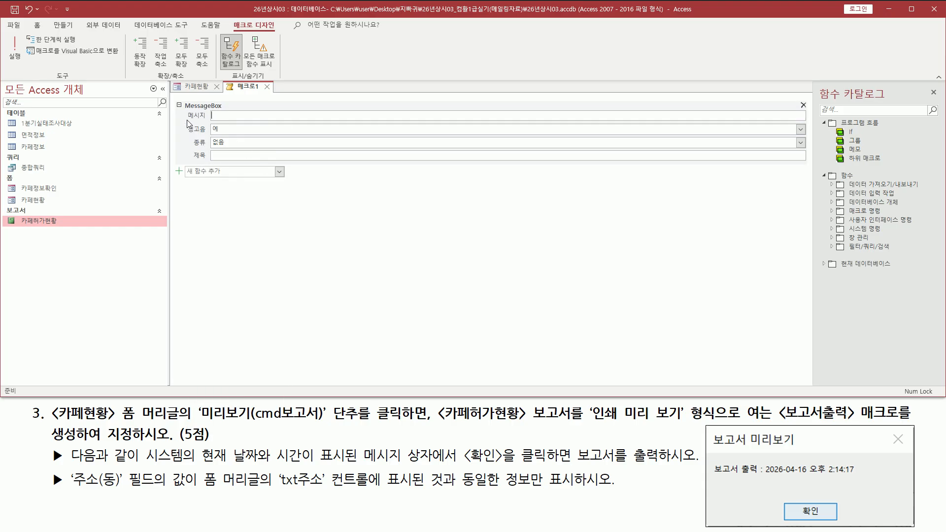
Examine the sample message to distinguish its fixed text from the current date and time the task requires
drag(188, 119, 253, 119)
drag(710, 488, 865, 475)
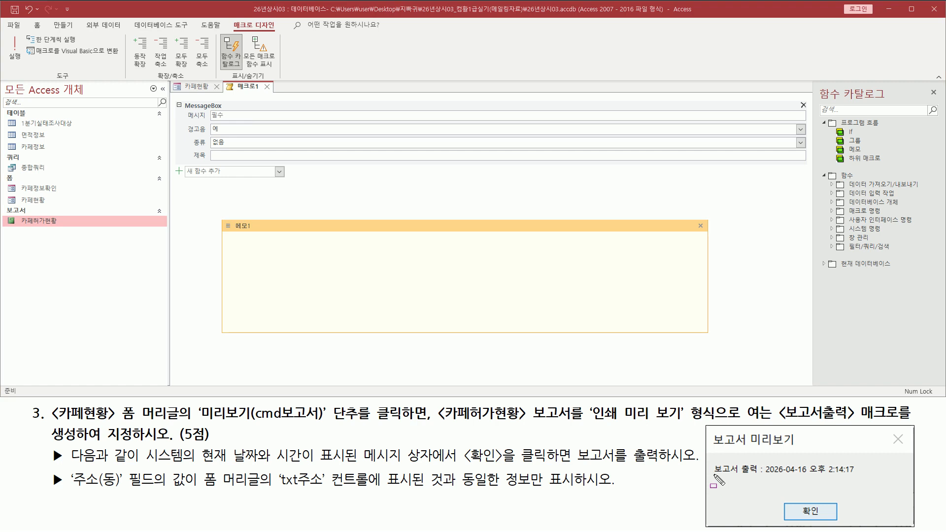
drag(721, 475, 733, 475)
mouse_move(739, 466)
mouse_down()
mouse_move(739, 475)
mouse_move(759, 474)
mouse_up()
mouse_move(765, 466)
mouse_down()
mouse_move(764, 474)
mouse_move(859, 477)
mouse_up()
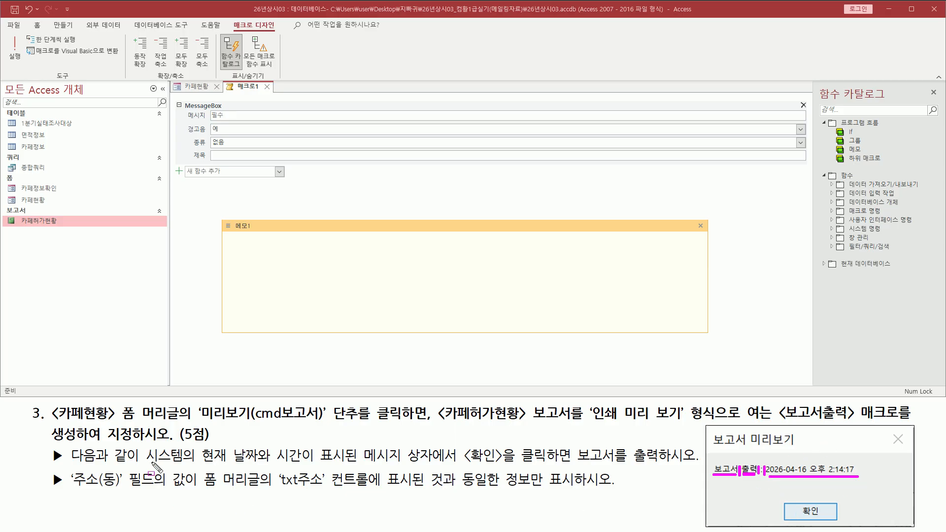
mouse_move(196, 465)
mouse_down()
mouse_move(340, 465)
mouse_move(281, 465)
mouse_move(304, 465)
mouse_up()
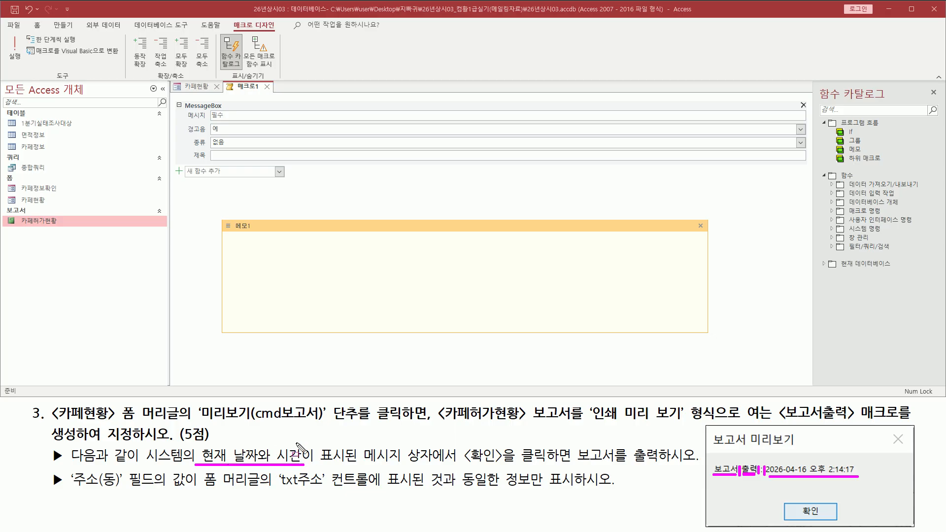
key(Escape)
key(ctrl+2)
drag(765, 476, 859, 476)
mouse_move(712, 460)
mouse_down()
mouse_move(778, 496)
mouse_move(764, 495)
mouse_move(766, 486)
mouse_up()
key(Escape)
Set the MessageBox action's message to the expression = "보고서 출력 : " & now()
click(325, 258)
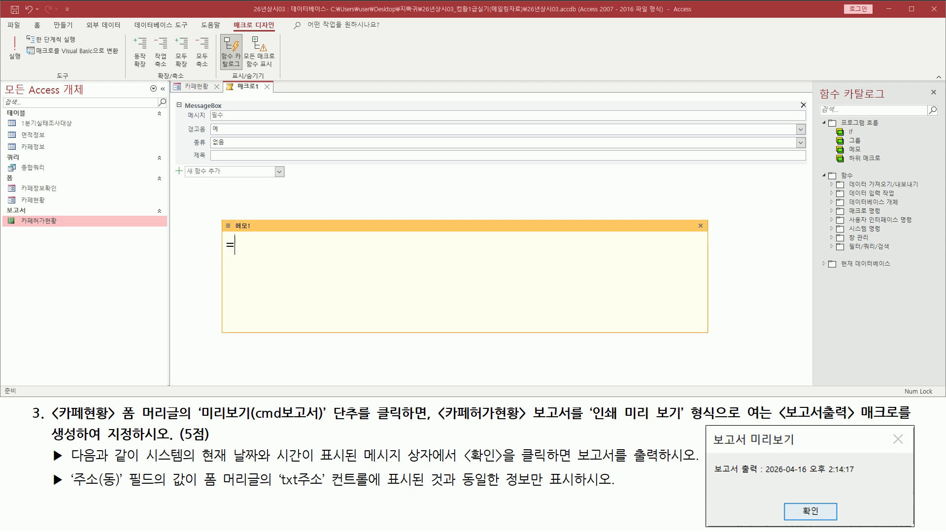
text(= "보고서 출력 :)
click(322, 245)
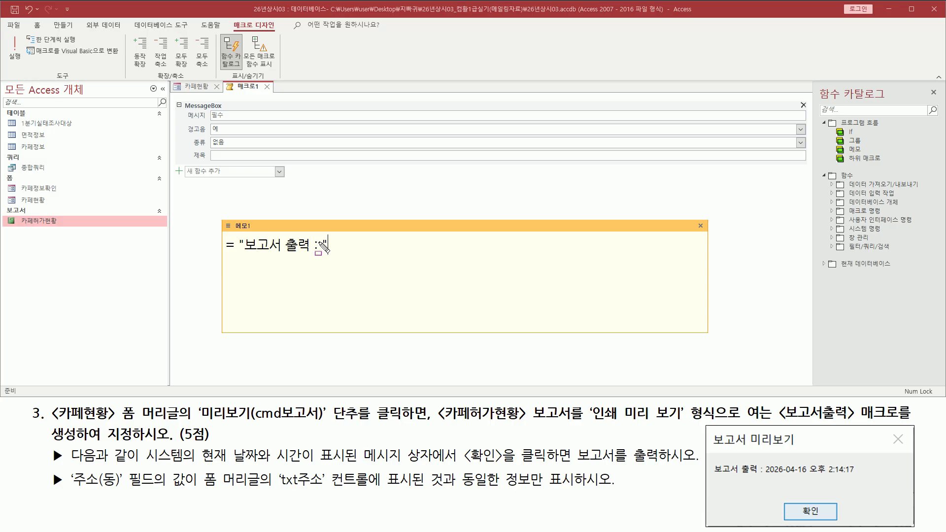
mouse_move(310, 241)
mouse_down()
mouse_move(312, 250)
mouse_move(285, 249)
mouse_up()
key(Escape)
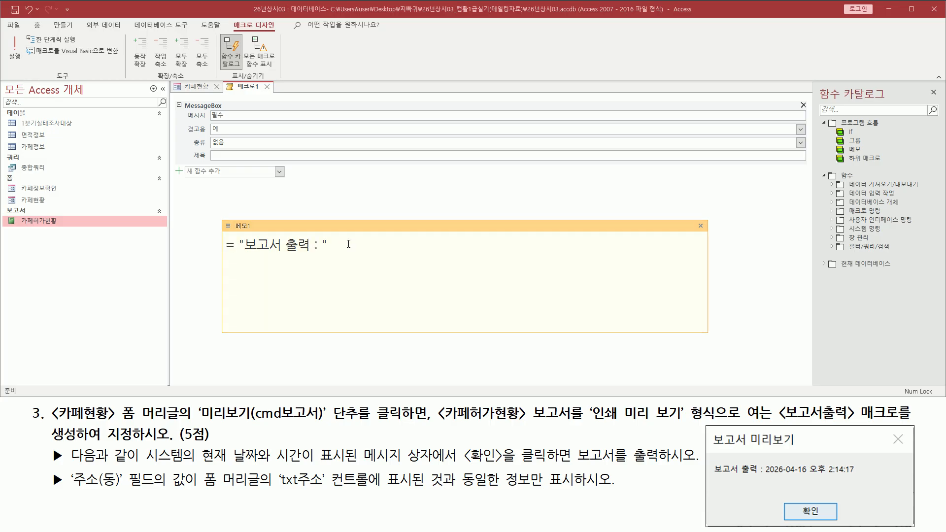
text(&)
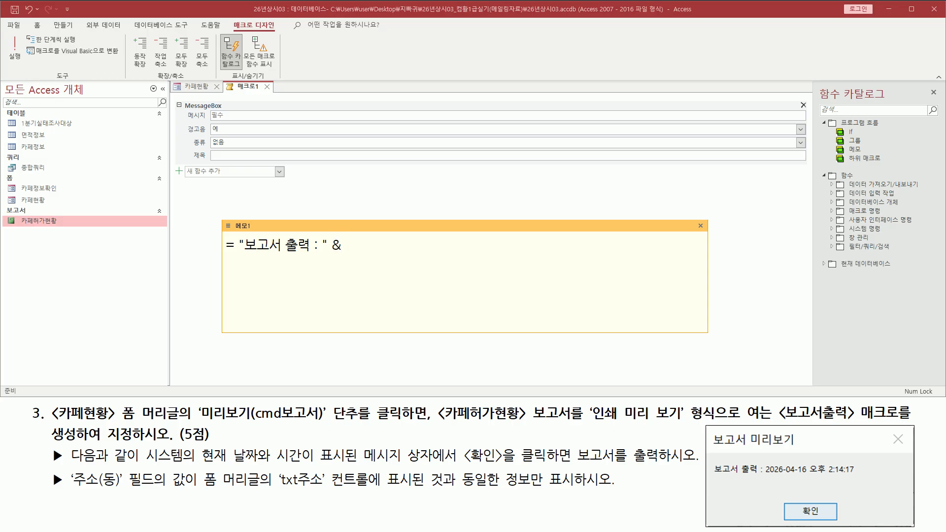
text( now()
key(Escape)
click(226, 116)
text(= "보고서 출력 : " & now())
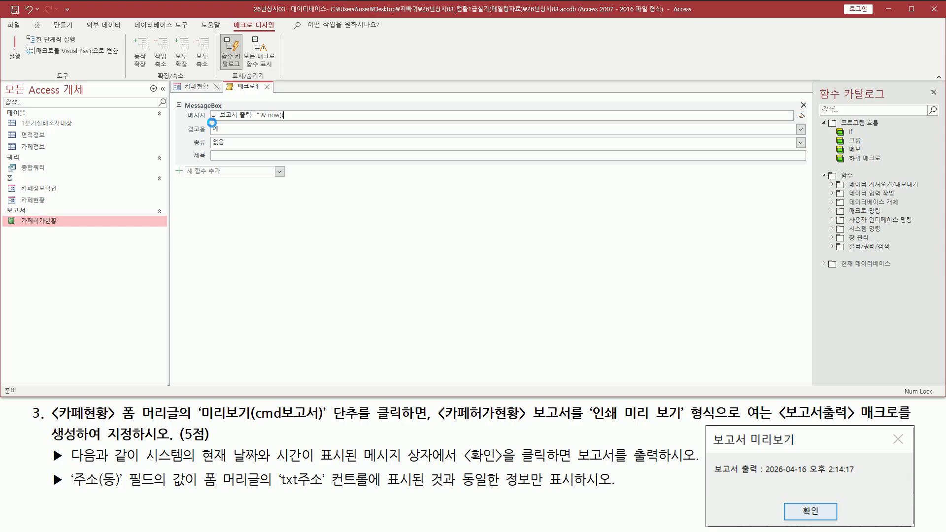
Set the MessageBox title to 보고서 미리보기
drag(185, 124, 225, 133)
key(Escape)
click(236, 142)
click(217, 157)
mouse_move(709, 449)
mouse_down()
mouse_move(799, 454)
mouse_move(798, 432)
mouse_up()
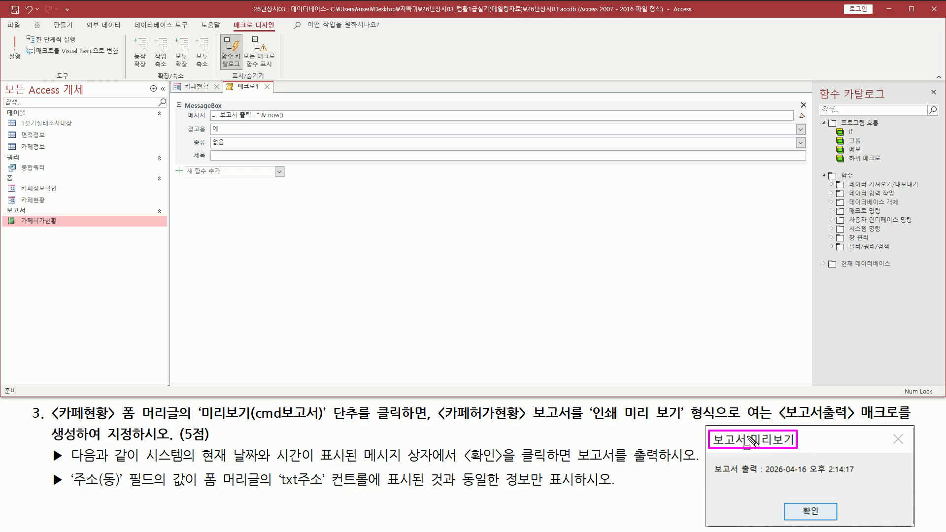
key(Escape)
click(248, 156)
click(247, 156)
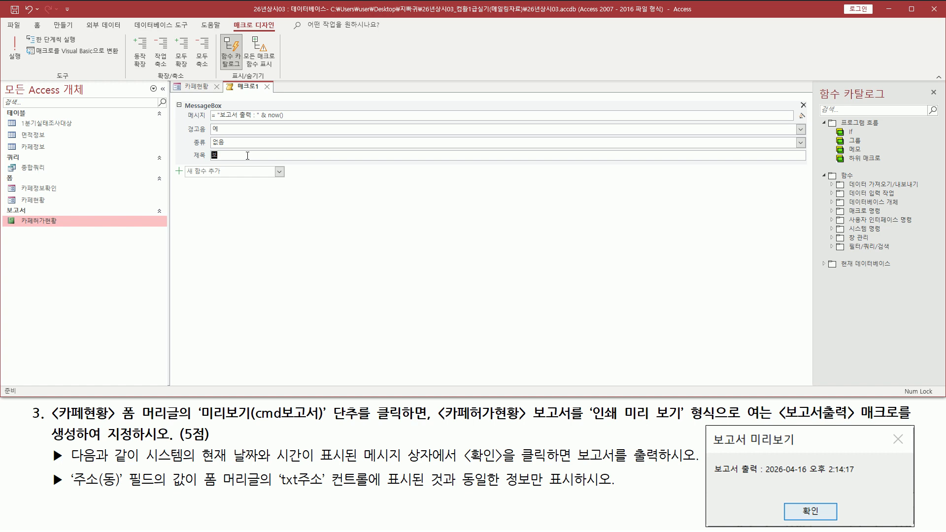
text(보고서 미리보기)
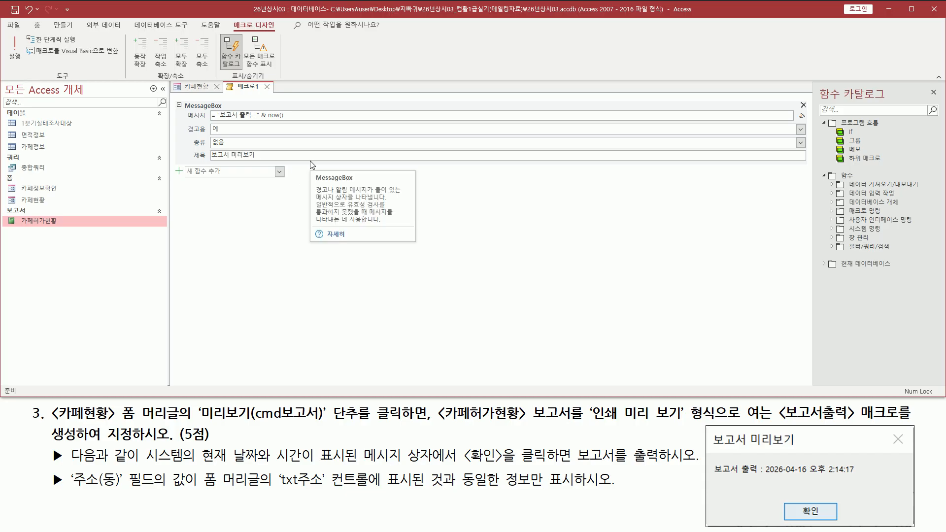
Add an OpenReport action after the MessageBox action in the macro
mouse_move(706, 428)
mouse_down()
mouse_move(716, 443)
mouse_move(890, 527)
mouse_move(914, 529)
mouse_up()
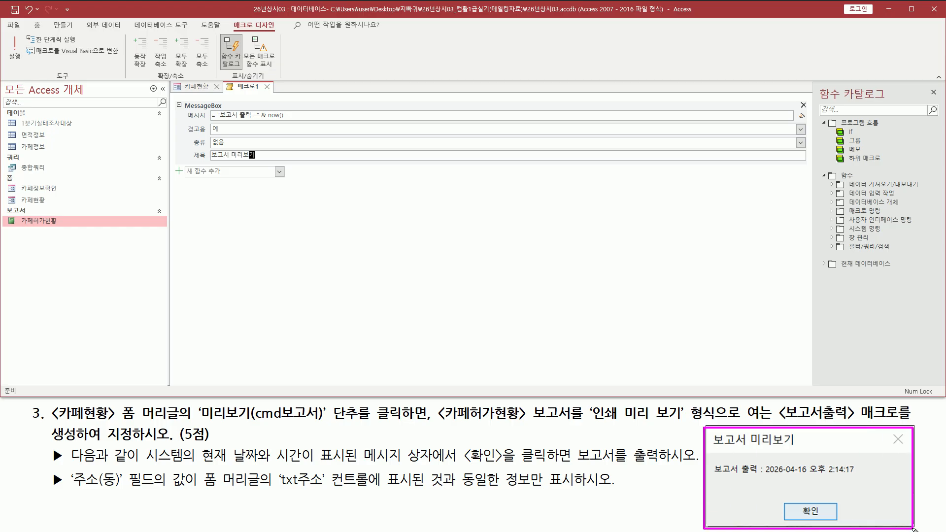
drag(807, 515, 826, 521)
drag(435, 422, 703, 426)
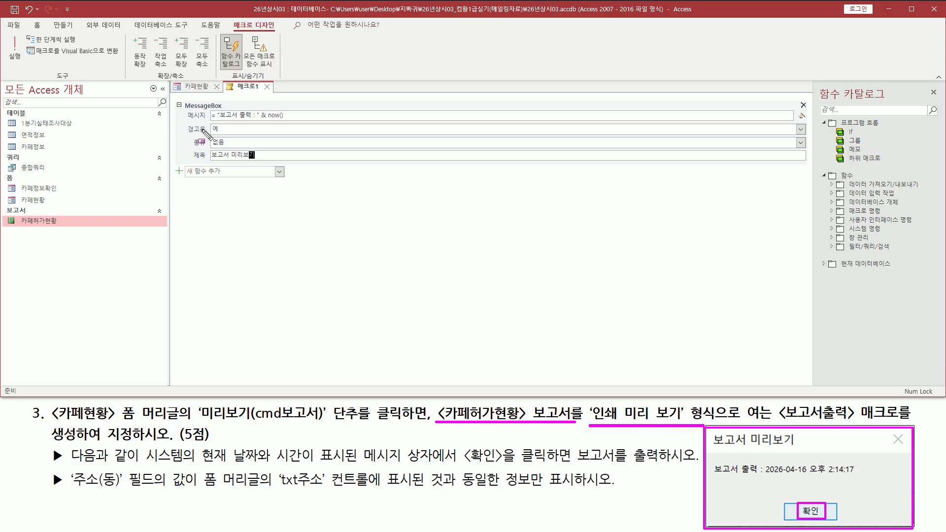
mouse_move(182, 102)
mouse_down()
mouse_move(269, 156)
mouse_move(300, 159)
mouse_up()
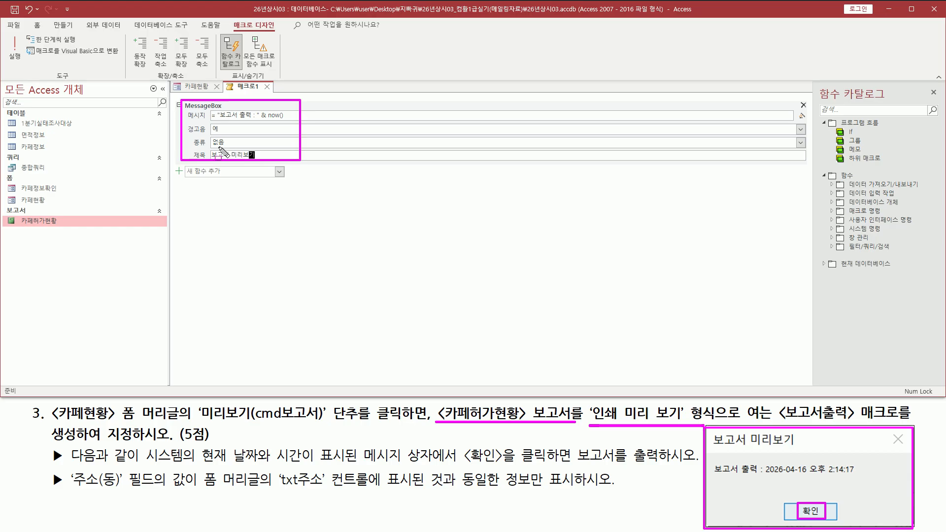
key(Escape)
click(242, 176)
click(281, 174)
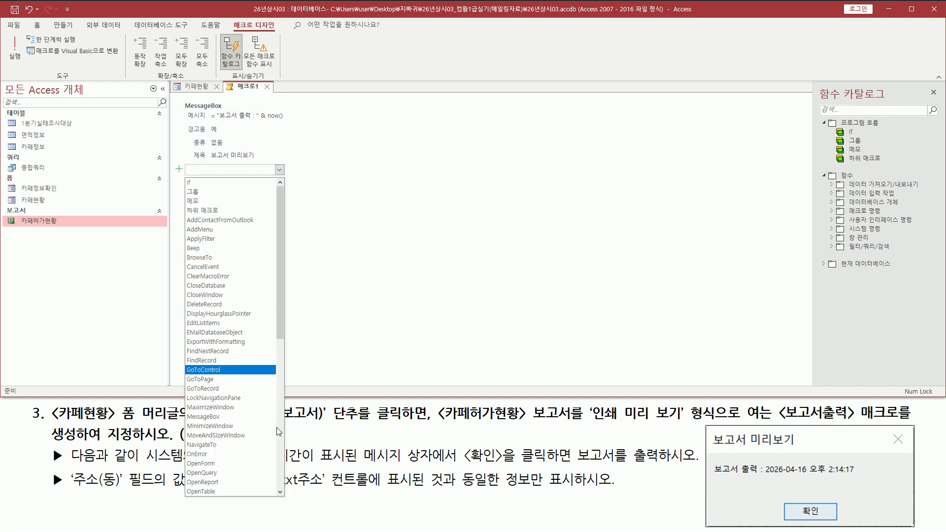
click(240, 484)
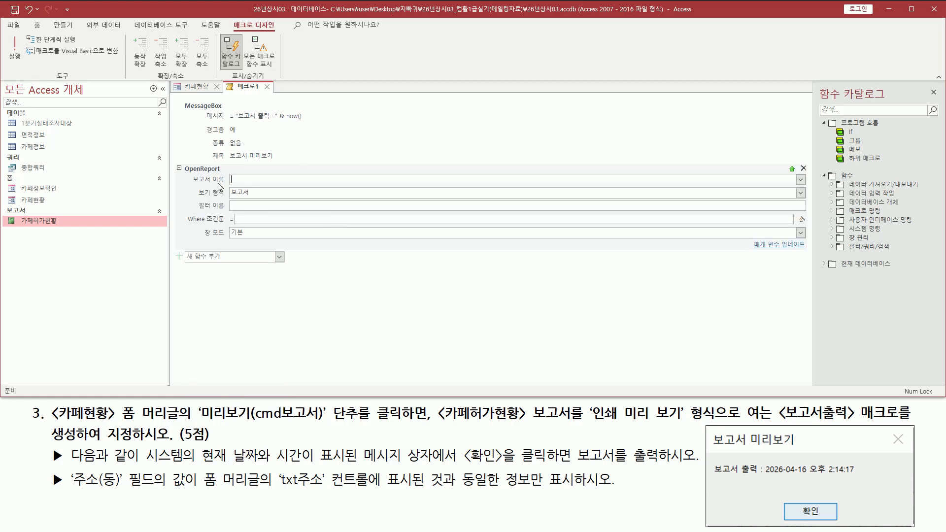
Set the OpenReport action's report to 카페허가현황 and its view to 인쇄 미리 보기
drag(190, 184, 229, 183)
click(800, 180)
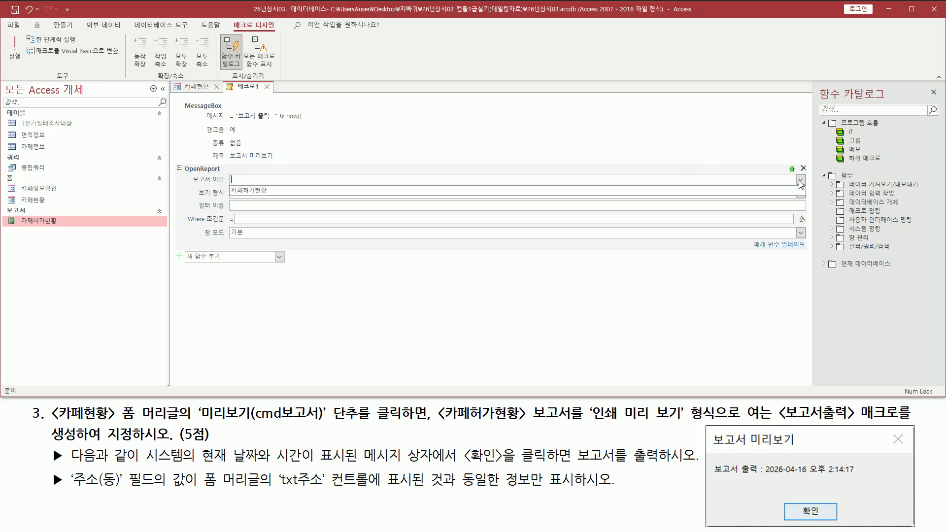
click(267, 189)
click(272, 192)
double_click(242, 192)
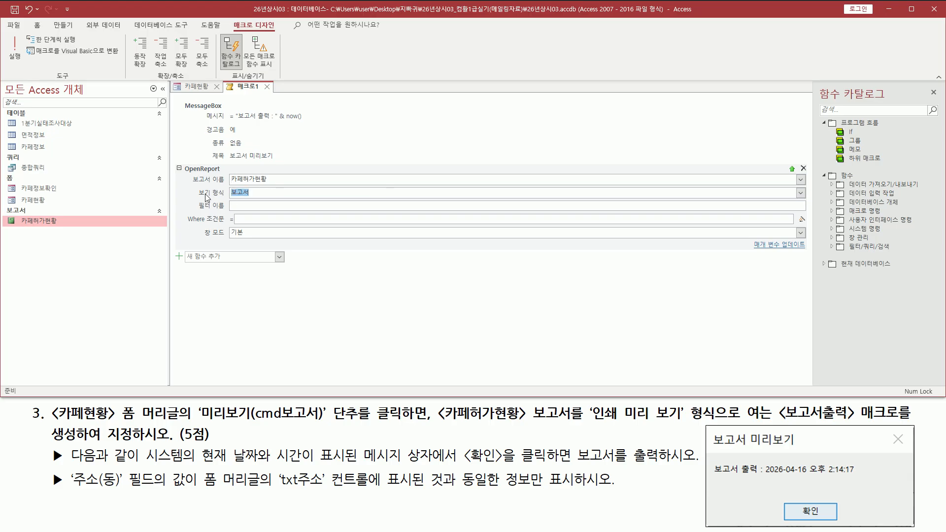
click(801, 194)
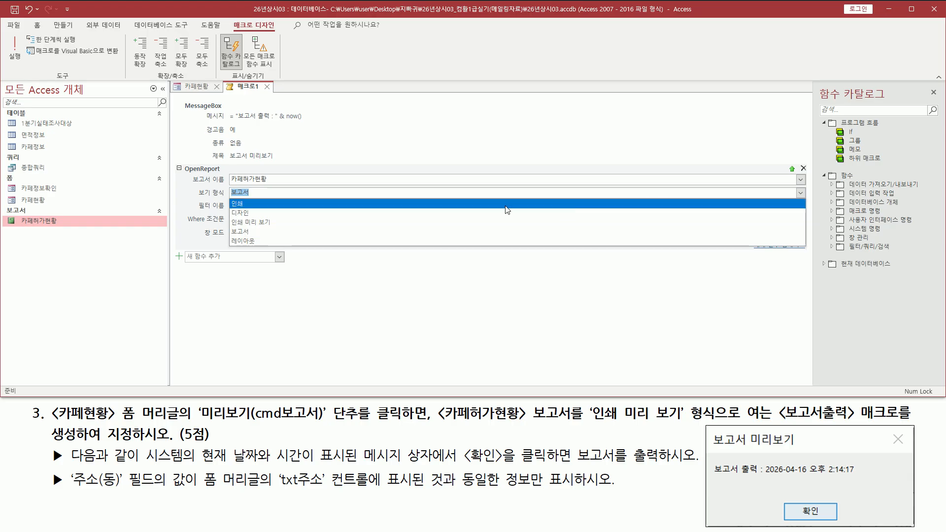
click(378, 222)
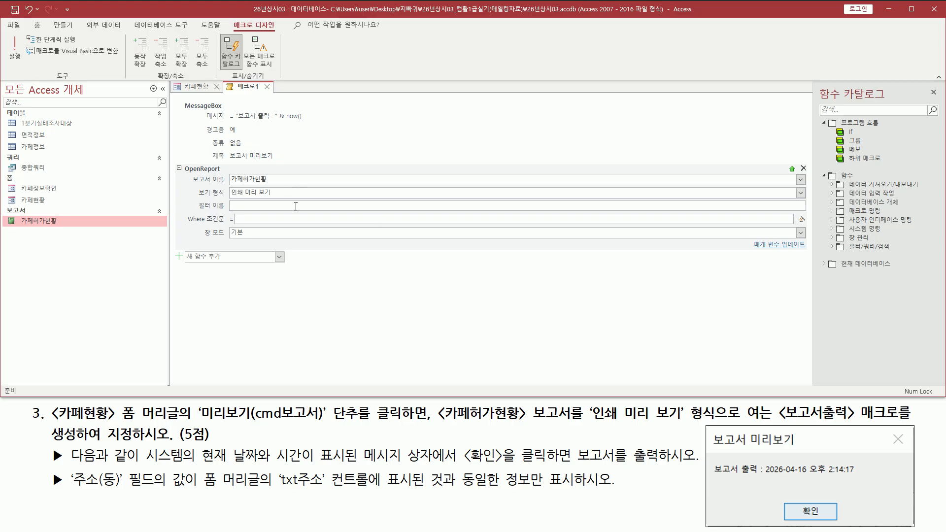
Open the Expression Builder for the OpenReport action's Where condition
key(ctrl+2)
drag(196, 200, 332, 210)
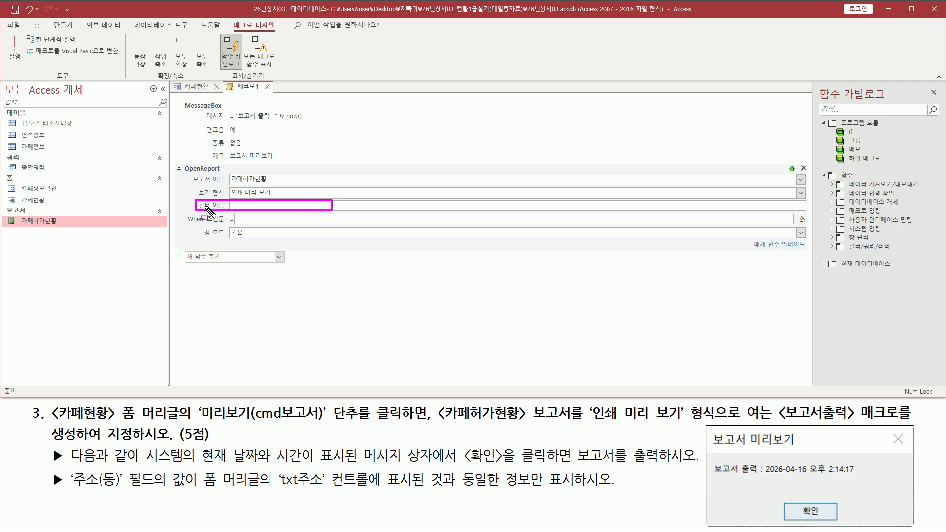
key(Escape)
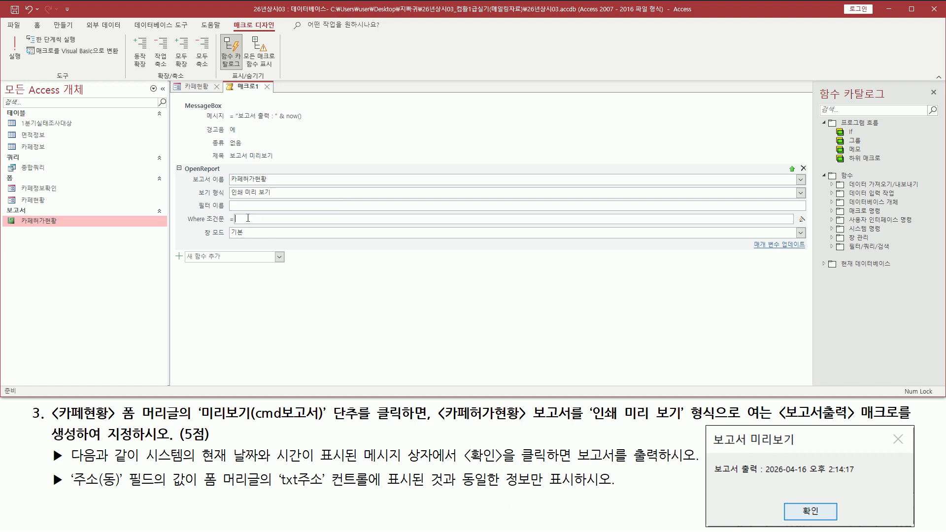
drag(188, 225, 308, 225)
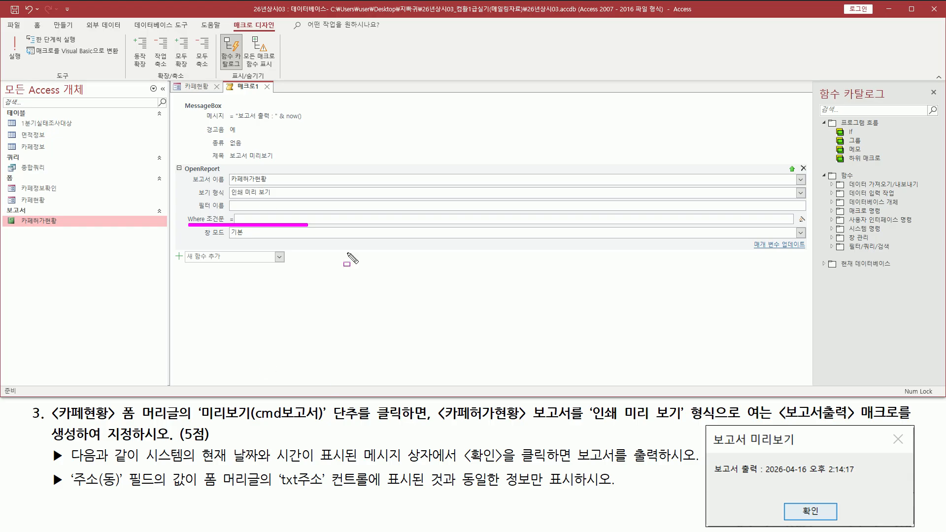
drag(69, 471, 157, 496)
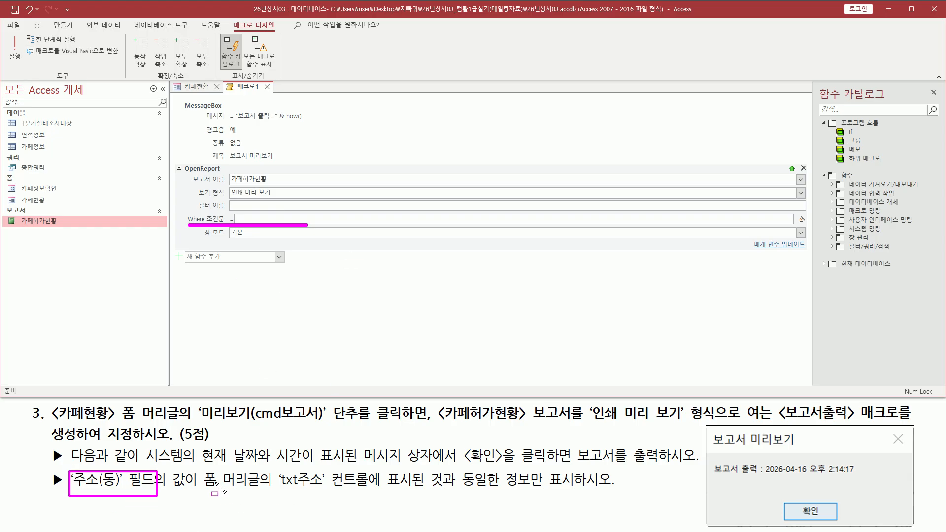
drag(277, 488, 325, 488)
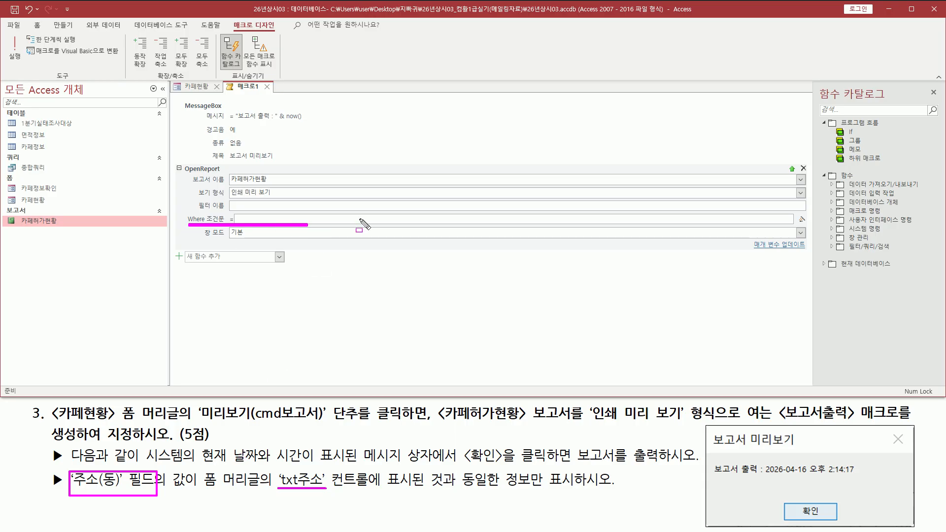
drag(791, 225, 810, 214)
key(Escape)
click(802, 220)
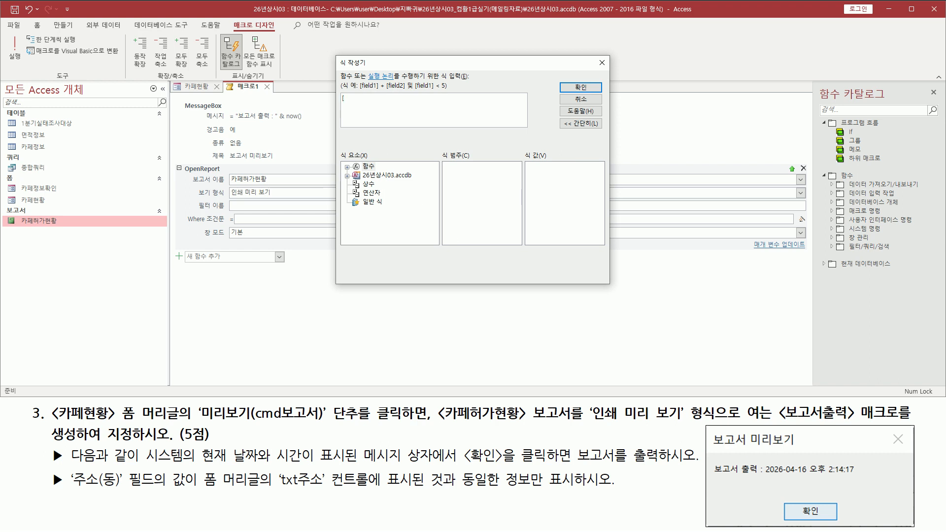
Begin the Where expression with the field comparison [주소(동)]=
text([조소)
key(BackSpace)
key(BackSpace)
key(BackSpace)
text(주소)
drag(341, 103, 369, 104)
mouse_move(63, 467)
mouse_down()
mouse_move(131, 492)
mouse_move(168, 492)
mouse_up()
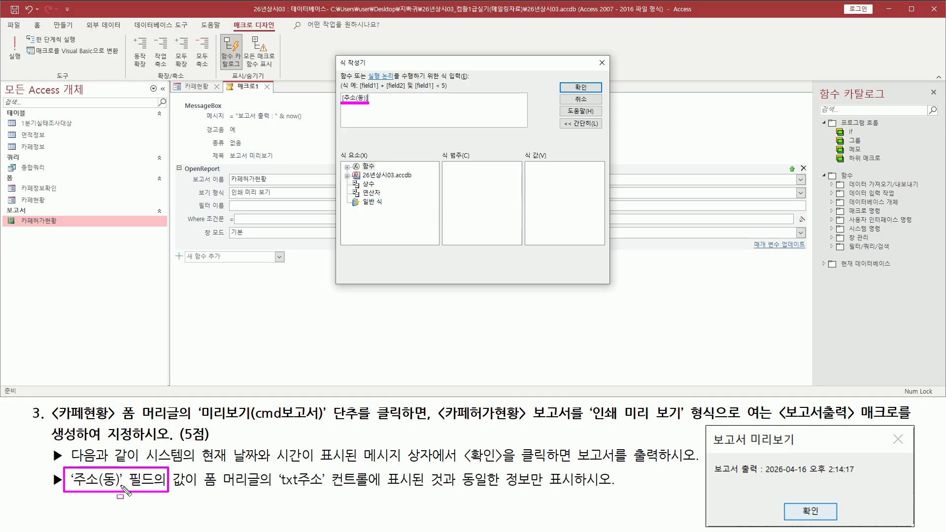
key(Escape)
click(392, 100)
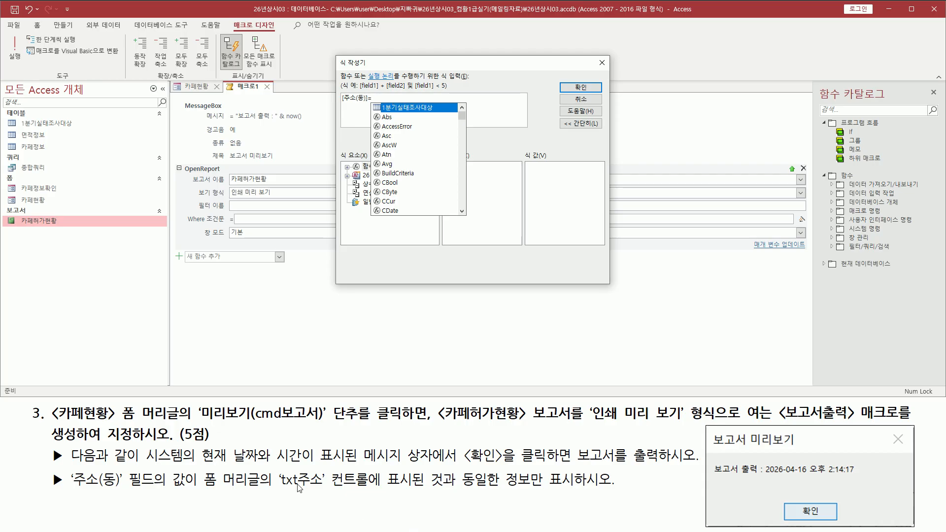
drag(279, 486, 323, 486)
key(Escape)
click(398, 97)
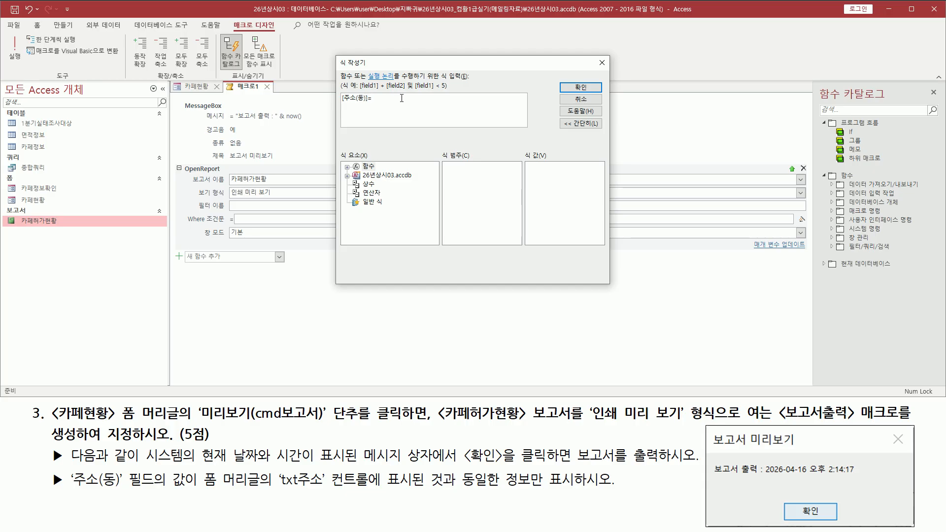
Expand the 26년상시03.accdb expression elements through Forms to the list of all forms (모든 폼)
drag(363, 181, 413, 180)
key(Escape)
click(348, 176)
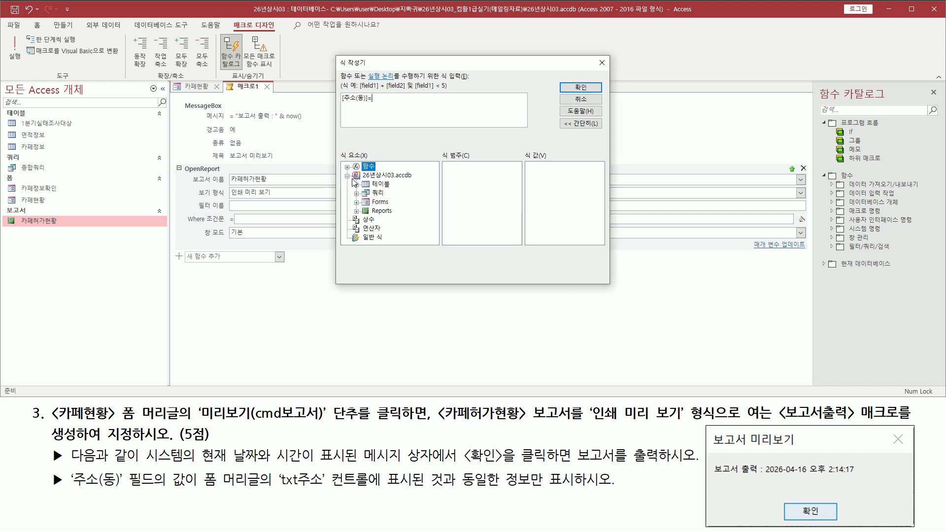
drag(278, 487, 323, 487)
drag(195, 471, 218, 489)
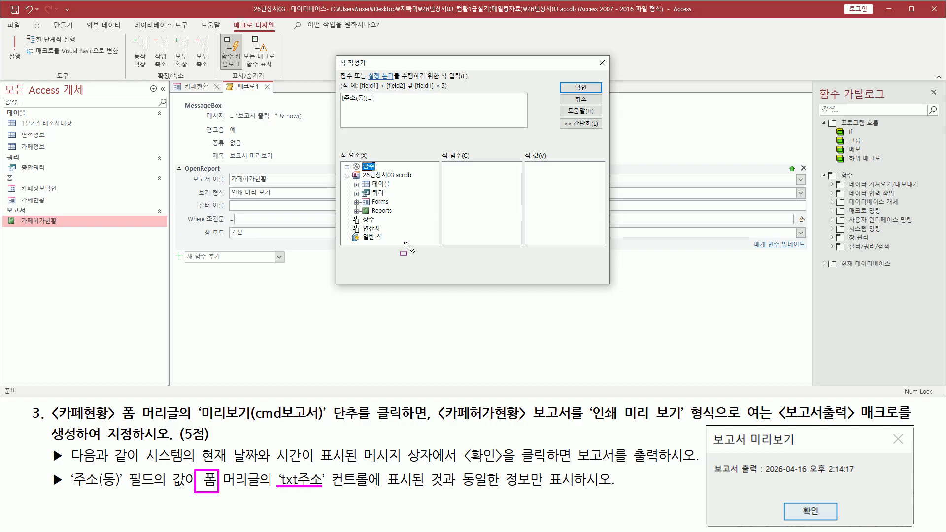
drag(349, 197, 376, 207)
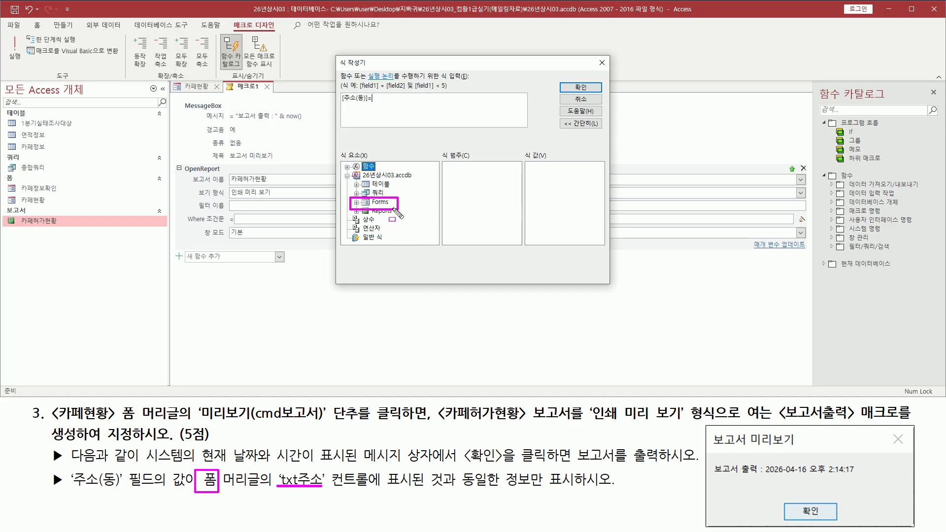
key(Escape)
click(356, 202)
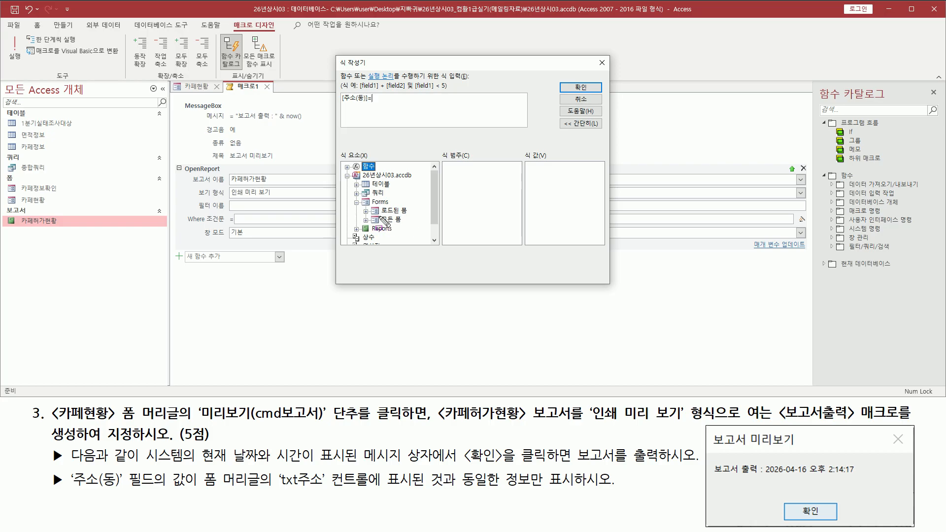
drag(367, 205, 411, 214)
drag(172, 77, 219, 95)
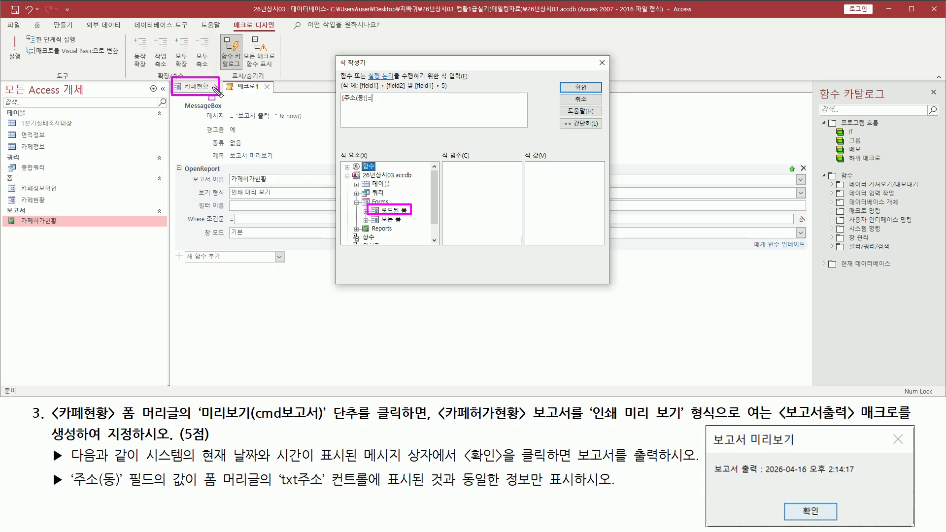
drag(359, 214, 415, 211)
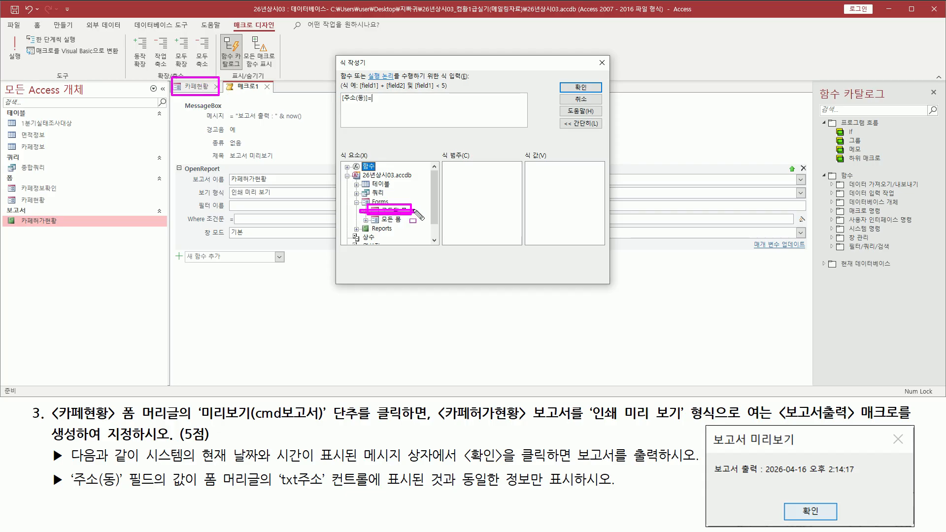
click(392, 219)
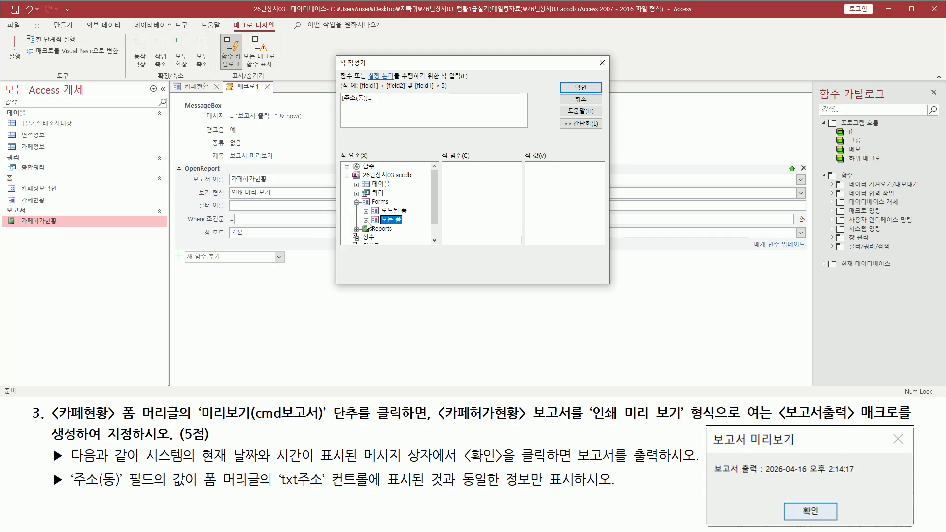
click(366, 220)
scroll(402, 225, down, 1)
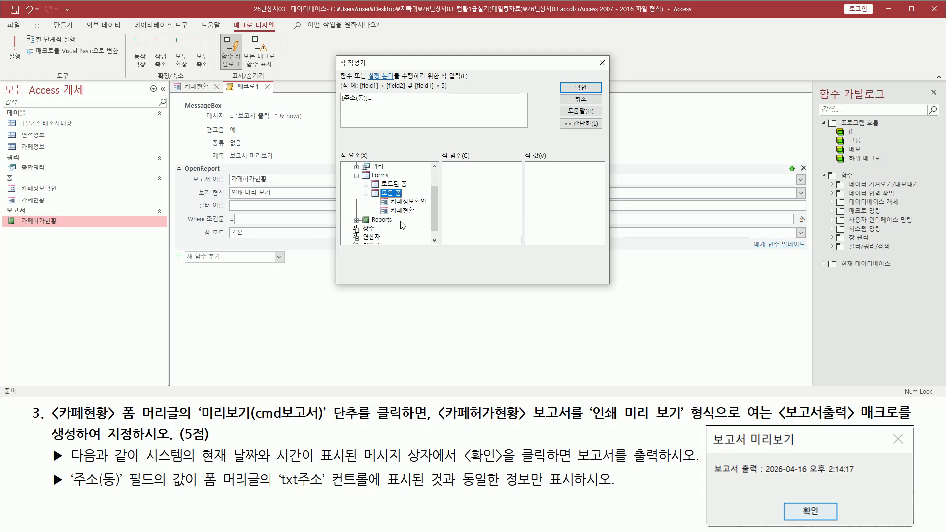
Insert the 카페현황 form's txt주소 control after the equals sign in the expression
drag(5, 181, 72, 208)
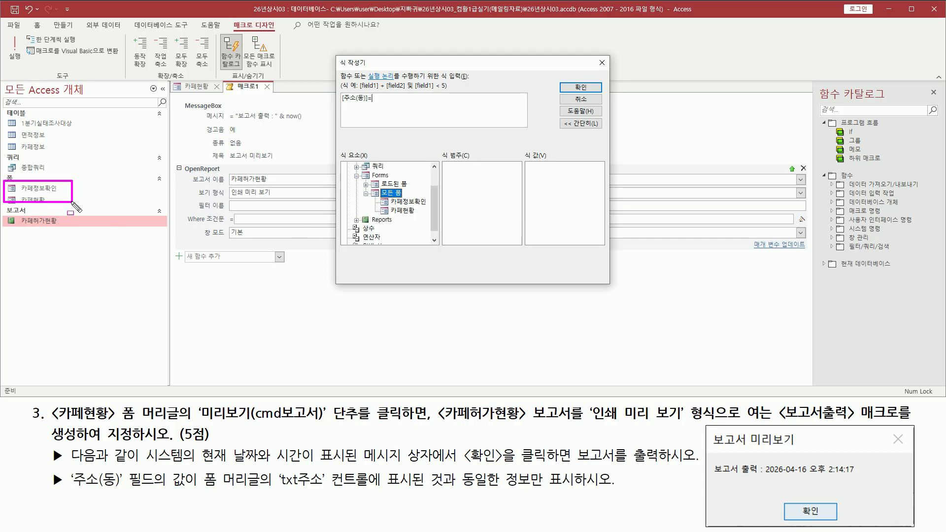
drag(379, 195, 429, 217)
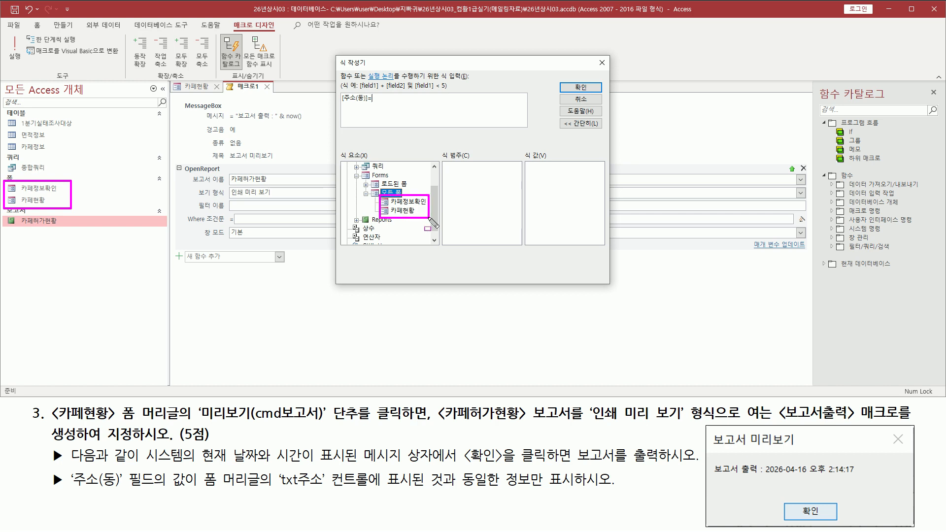
mouse_move(274, 490)
mouse_down()
mouse_move(329, 491)
mouse_move(332, 471)
mouse_up()
drag(53, 420, 116, 420)
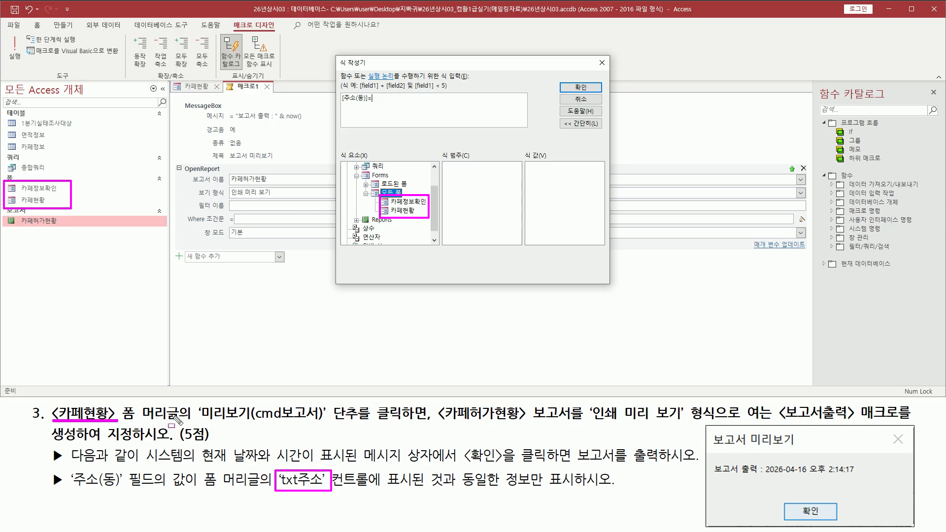
click(402, 211)
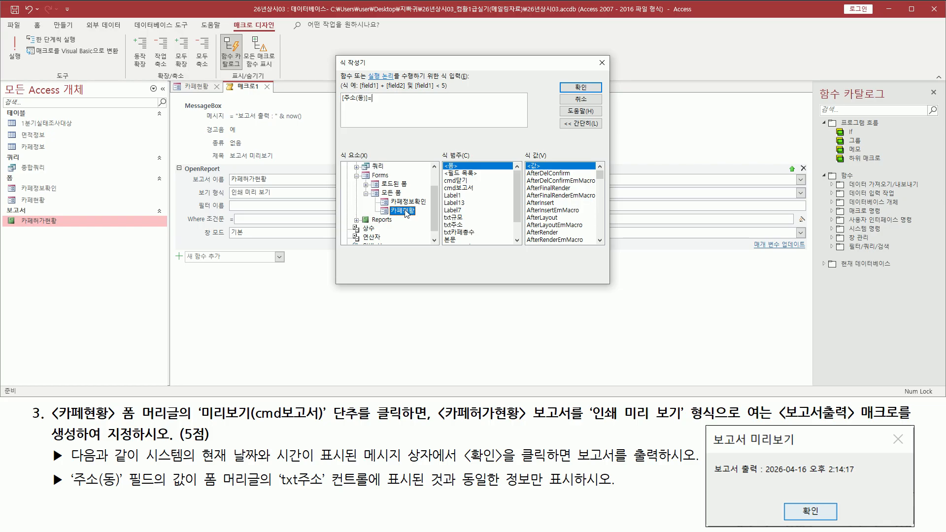
mouse_move(389, 205)
mouse_down()
mouse_move(419, 207)
mouse_move(421, 217)
mouse_up()
mouse_move(442, 163)
mouse_down()
mouse_move(454, 222)
mouse_move(488, 249)
mouse_up()
drag(281, 486, 319, 487)
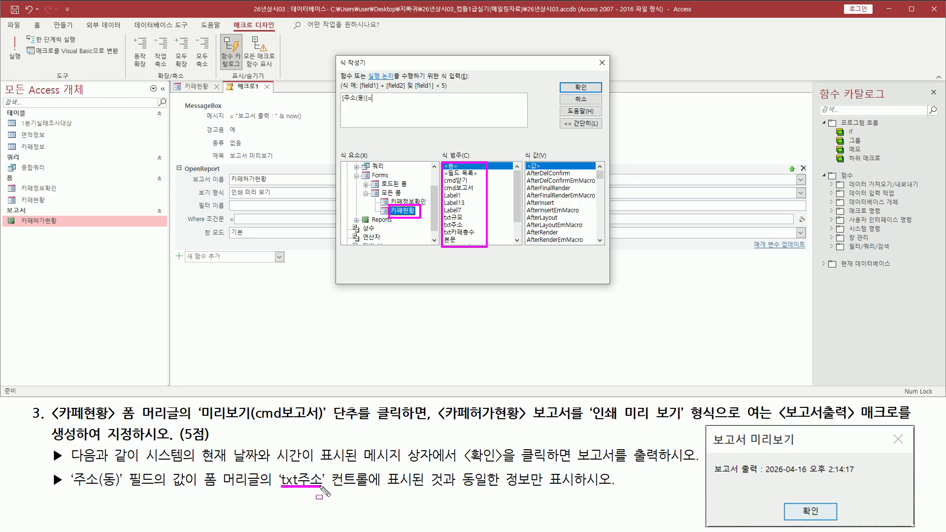
drag(440, 221, 455, 229)
key(Escape)
click(458, 225)
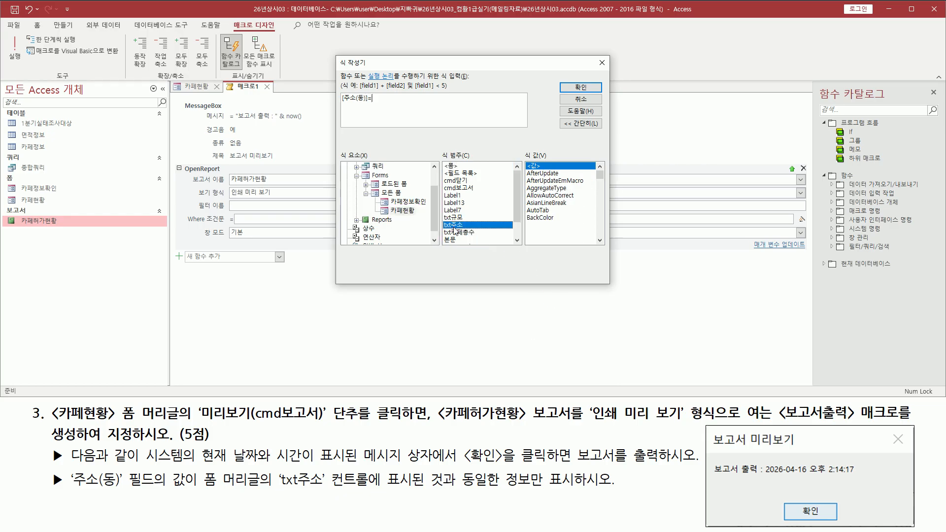
double_click(458, 225)
Accept [주소(동)]= Forms![카페현황]![txt주소] as the OpenReport action's Where condition
key(ctrl+2)
drag(392, 104, 446, 104)
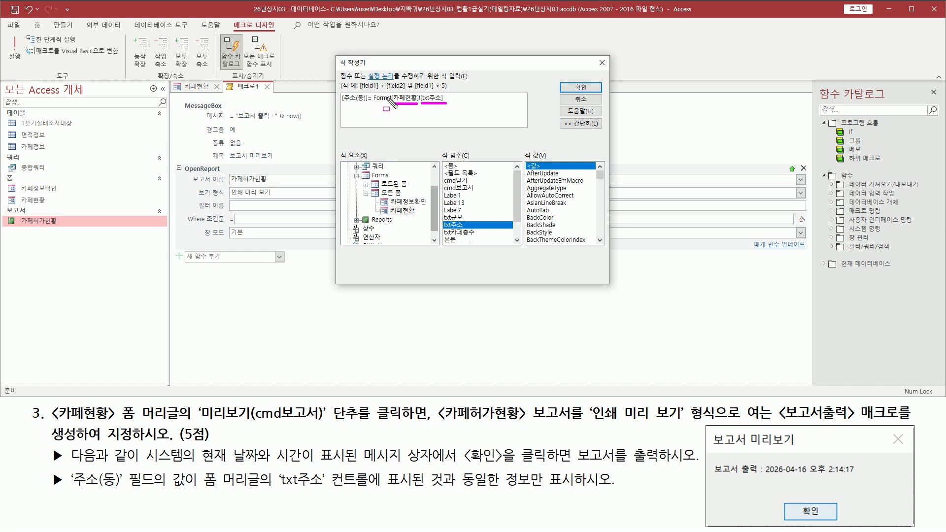
key(Escape)
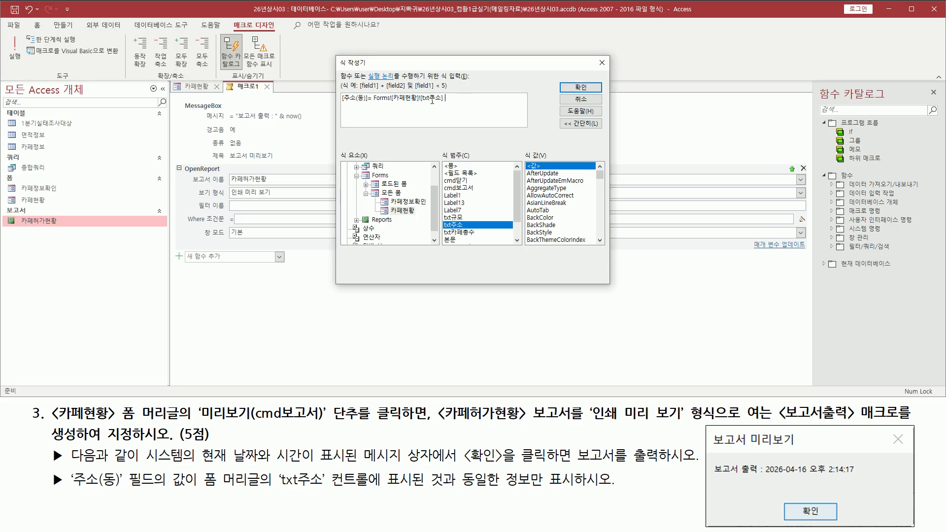
click(580, 90)
Copy the Where condition into the 메모1 note below the message expression
key(ctrl+c)
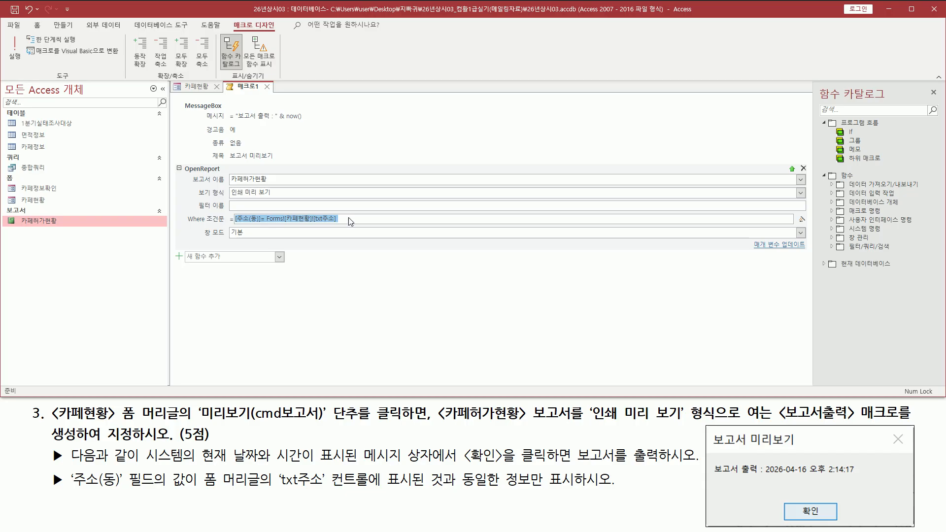
key(alt+Tab)
key(ctrl+v)
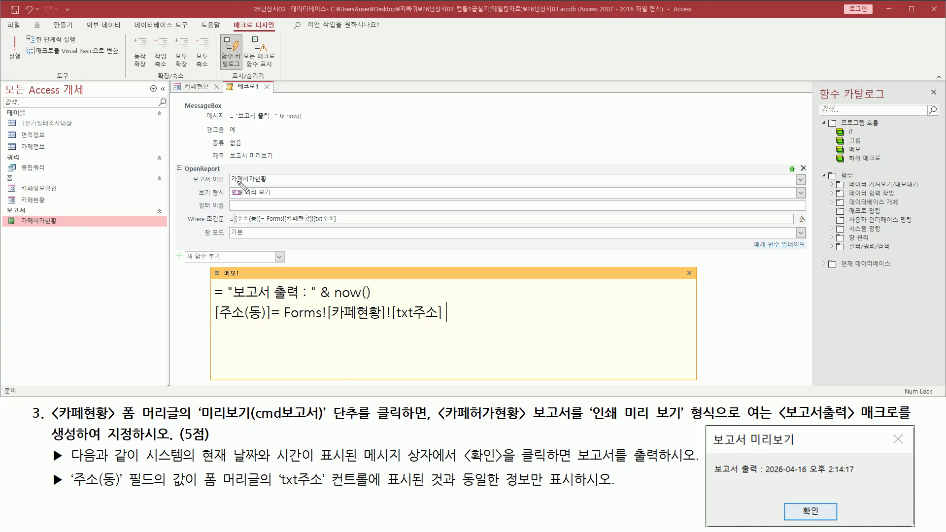
Review the OpenReport action's report name, Where condition and window mode
mouse_move(181, 164)
mouse_down()
mouse_move(289, 187)
mouse_move(277, 185)
mouse_up()
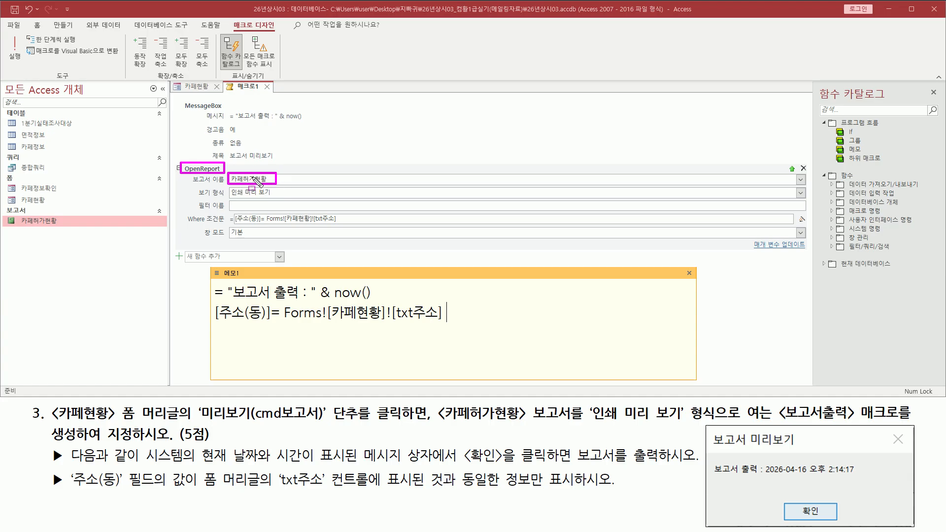
drag(232, 224, 349, 230)
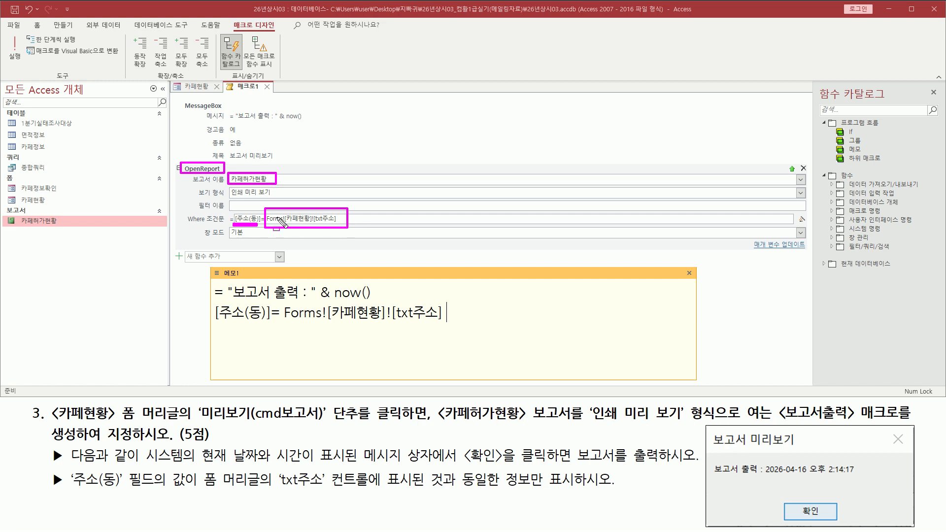
drag(208, 323, 454, 323)
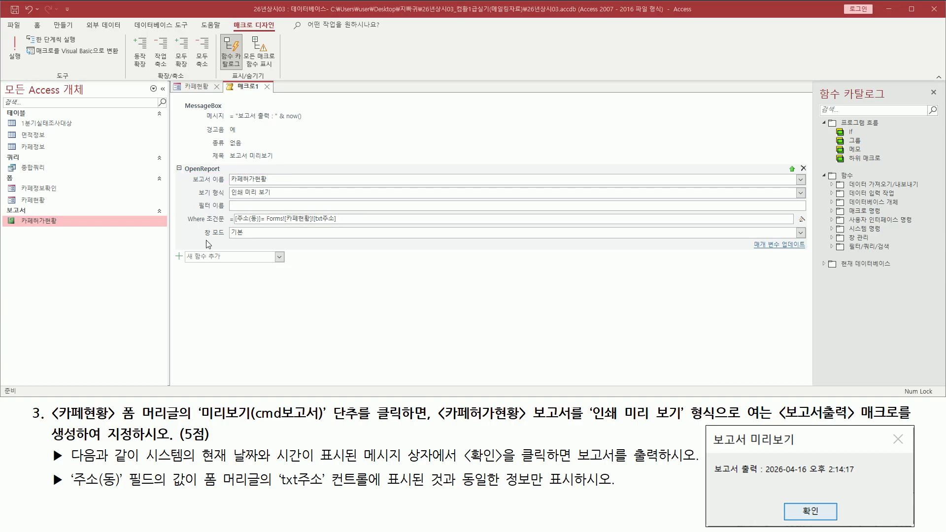
mouse_move(205, 238)
mouse_down()
mouse_move(280, 241)
mouse_move(270, 227)
mouse_up()
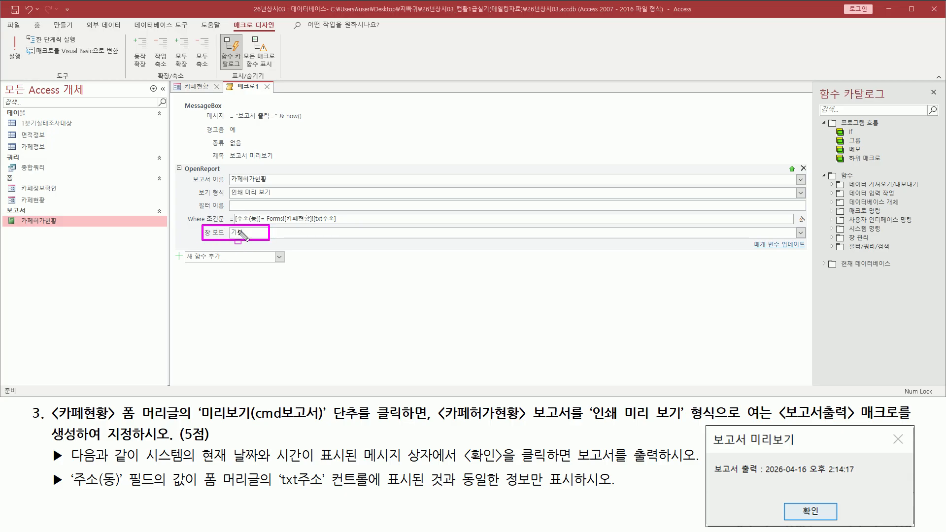
Close the new macro's design and agree to save its changes
key(Escape)
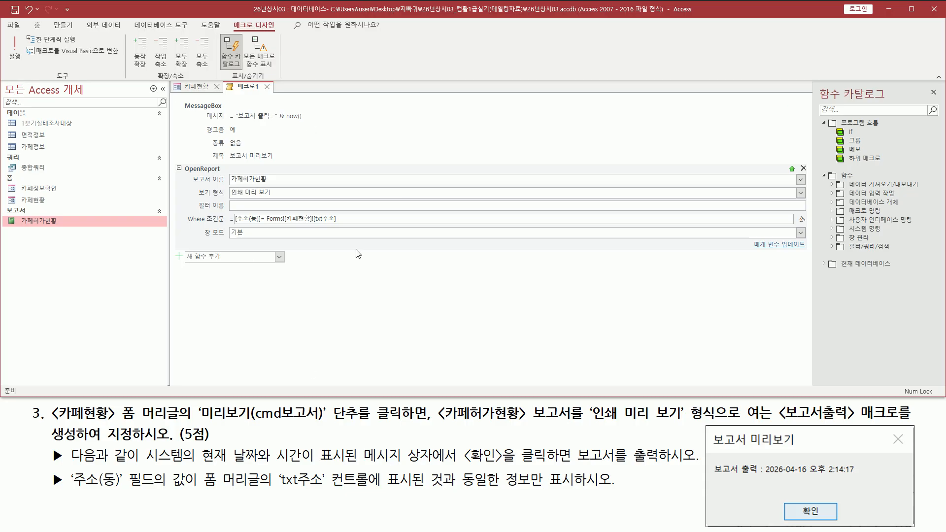
drag(260, 81, 274, 95)
key(Escape)
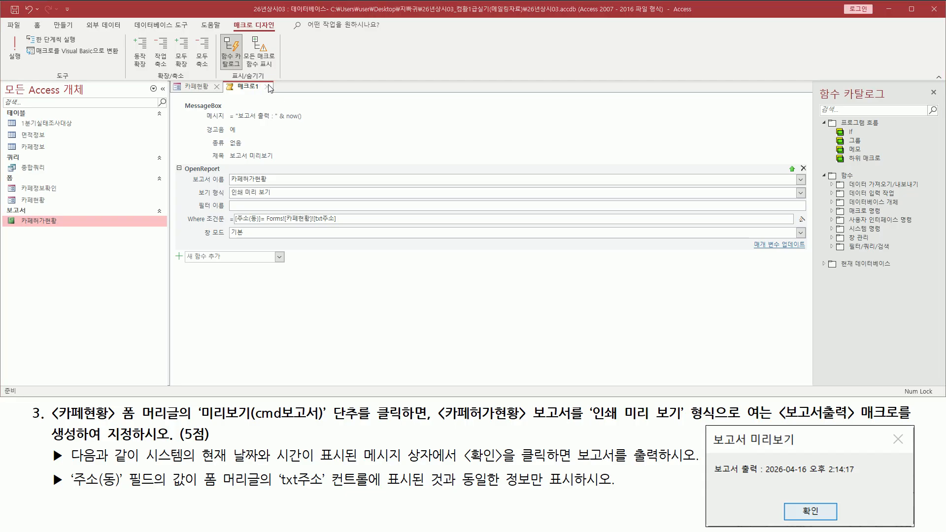
click(267, 86)
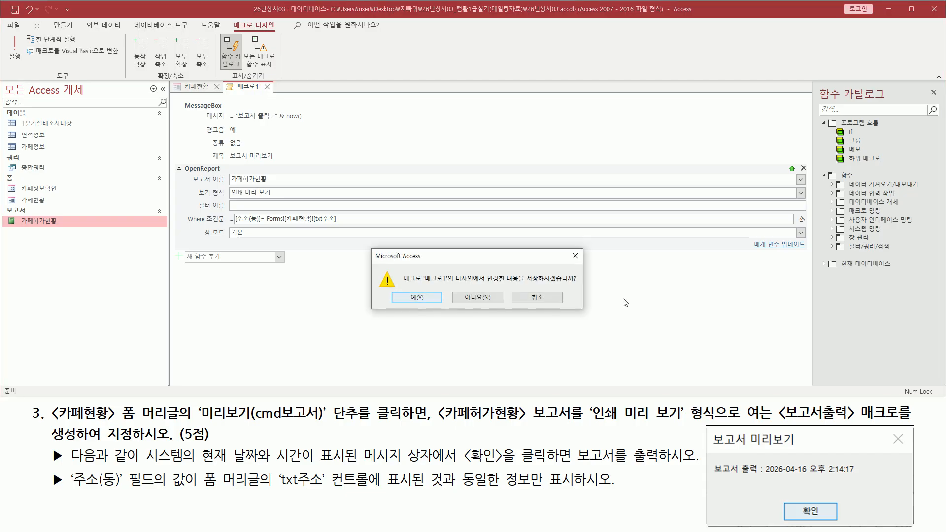
drag(523, 286, 579, 287)
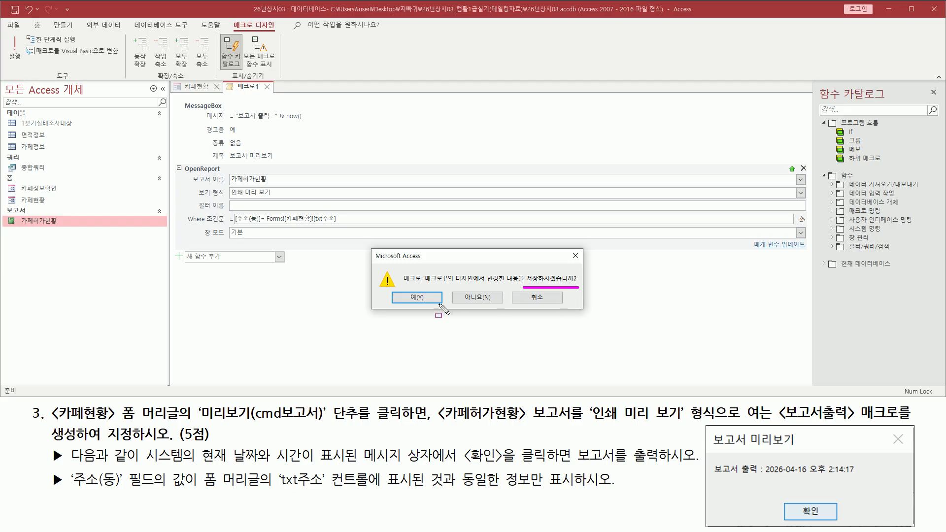
drag(402, 289, 435, 306)
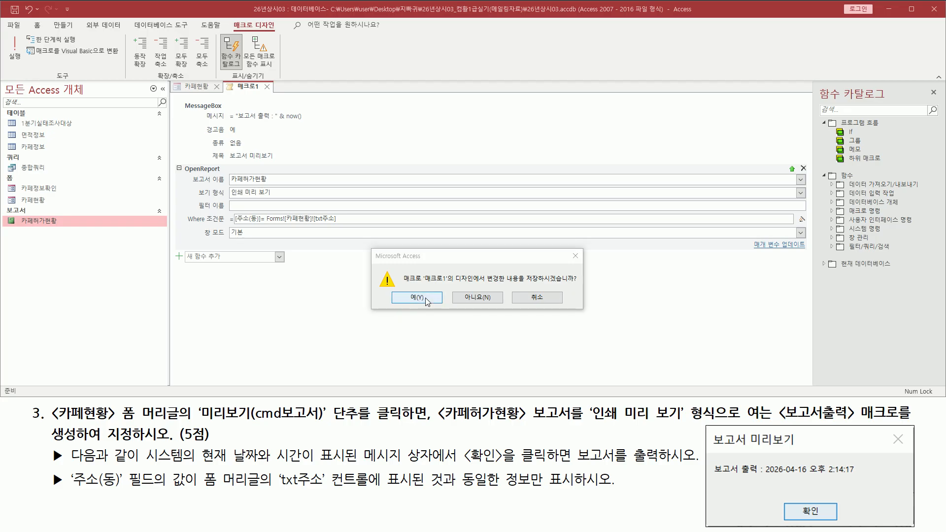
click(417, 297)
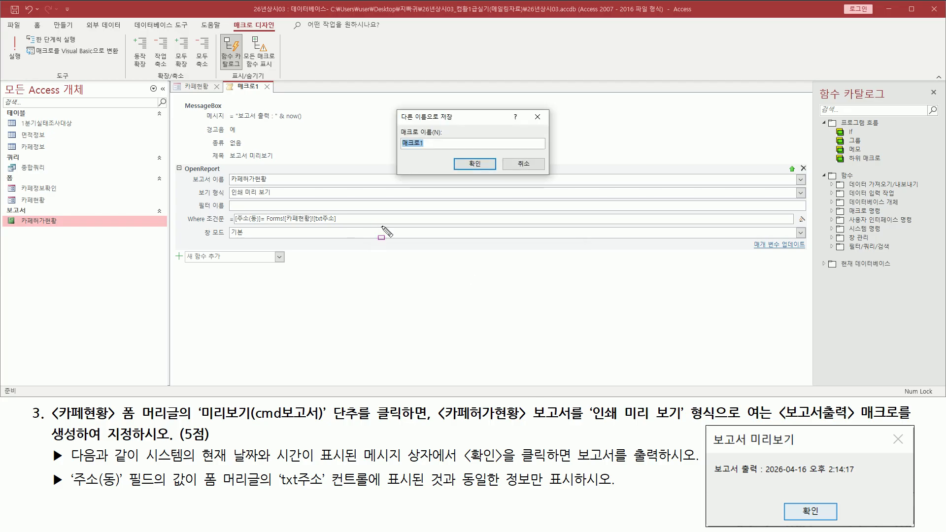
Name the macro 보고서출력 and save it
drag(398, 124, 445, 157)
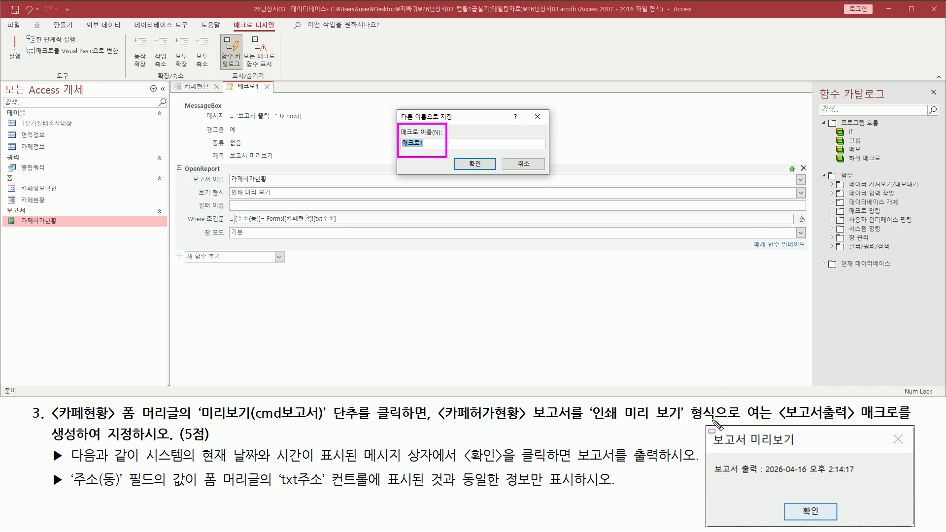
drag(777, 420, 903, 423)
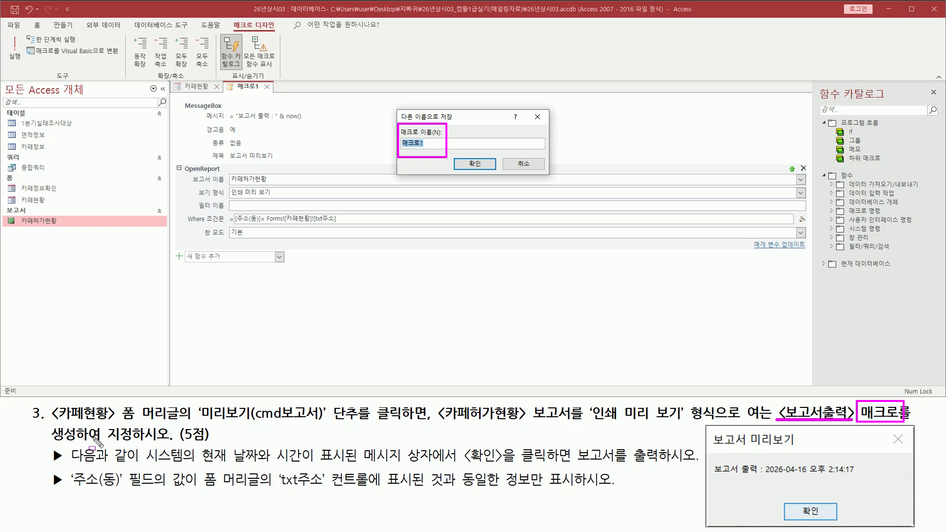
drag(47, 421, 112, 440)
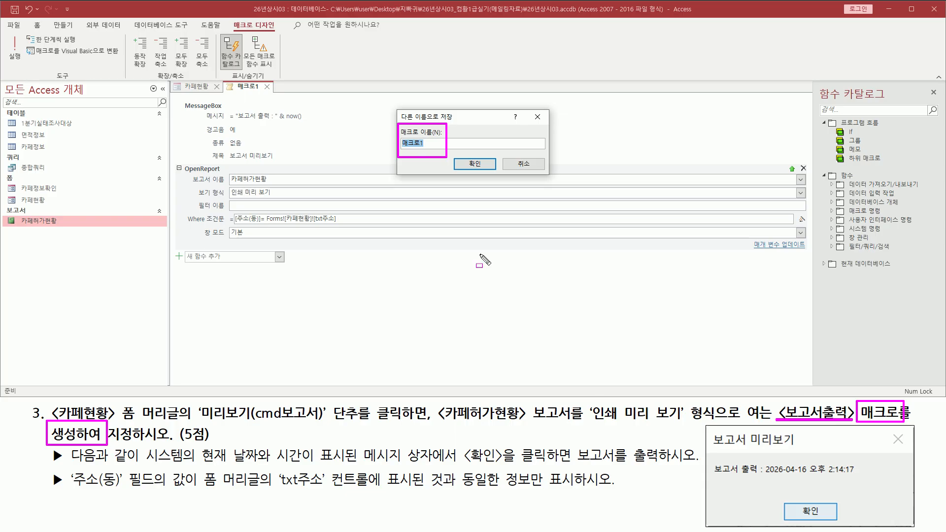
key(Escape)
click(450, 124)
text(보고서추)
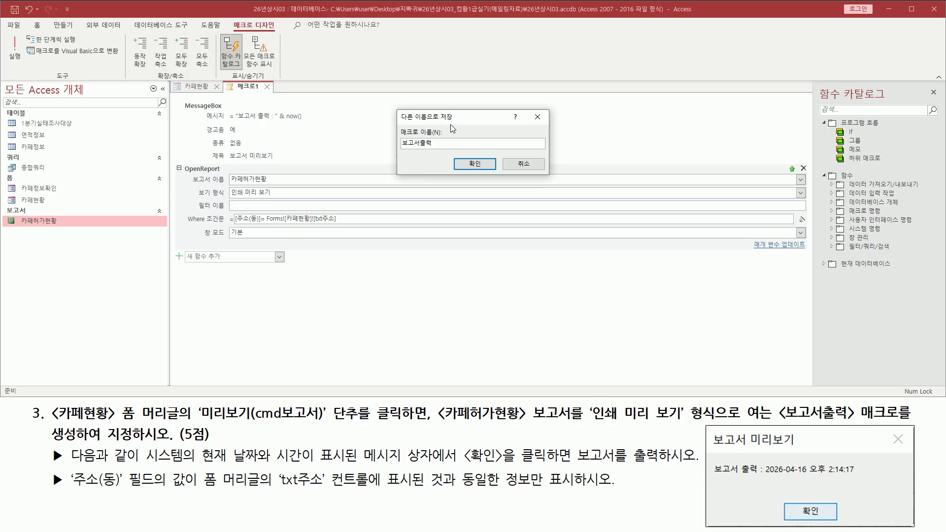
key(ctrl+alt+d)
mouse_move(393, 150)
mouse_down()
mouse_move(431, 153)
mouse_move(442, 135)
mouse_up()
drag(458, 157, 495, 171)
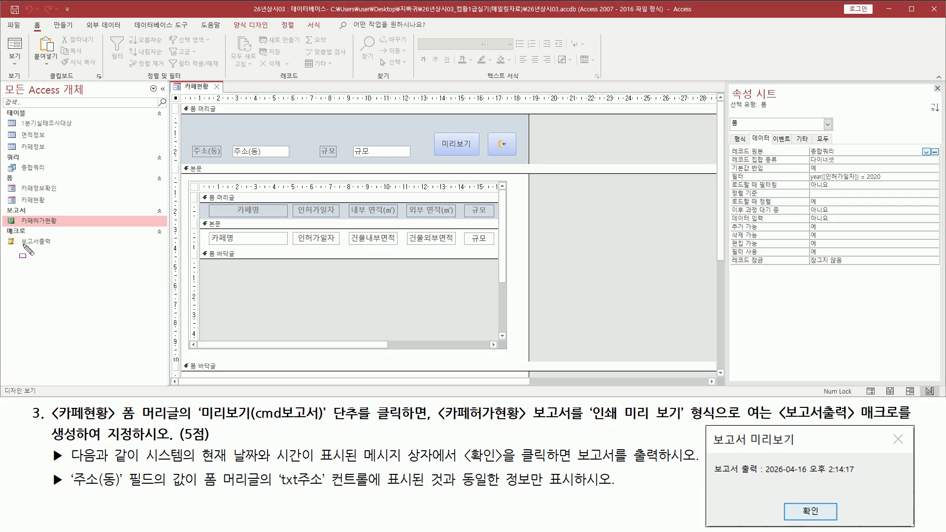
Open the saved 보고서출력 macro's name for renaming
mouse_move(6, 228)
mouse_down()
mouse_move(25, 247)
mouse_move(71, 254)
mouse_up()
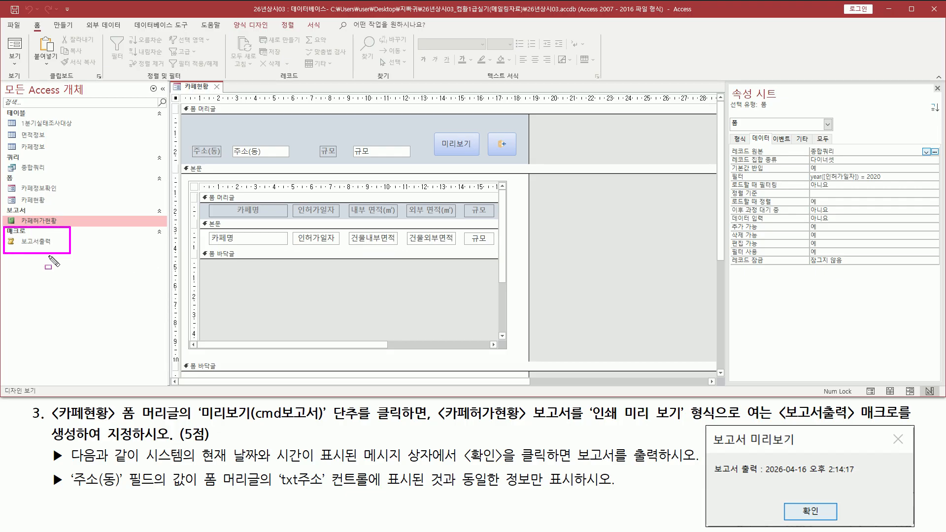
key(Escape)
click(30, 245)
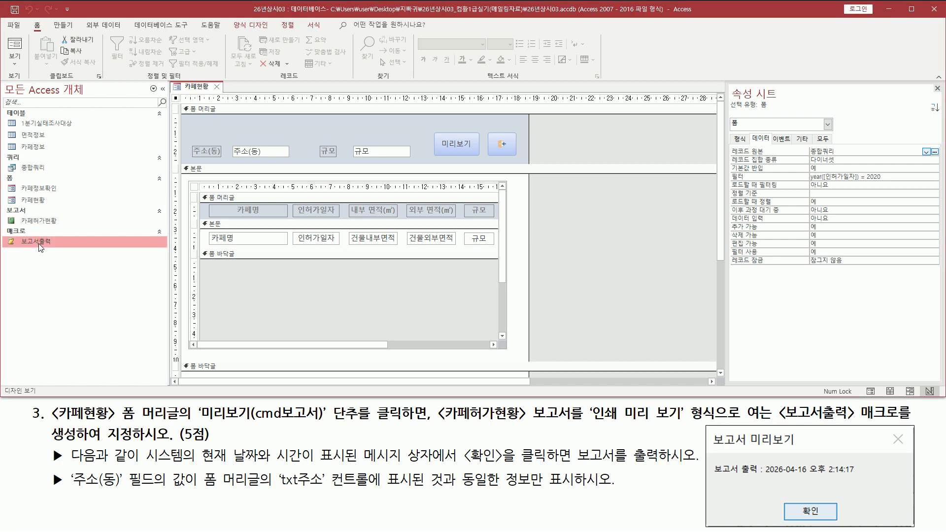
right_click(40, 247)
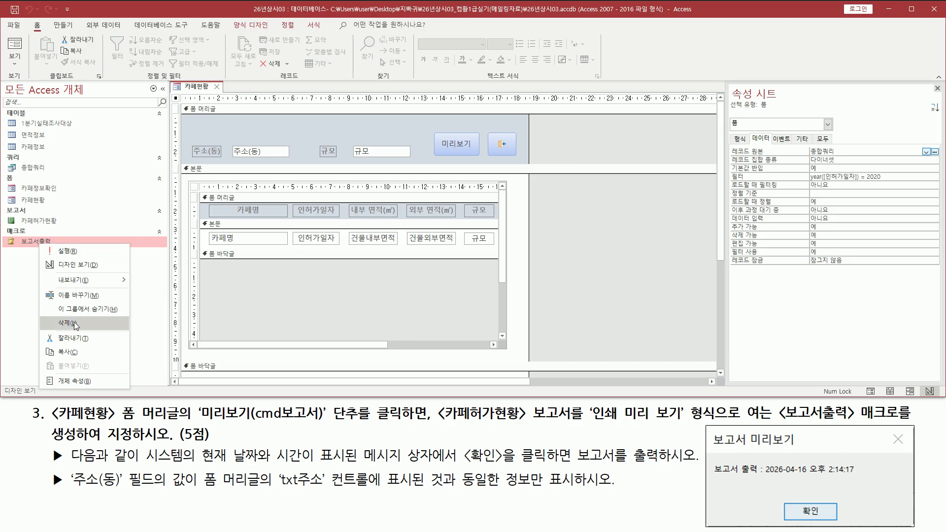
click(84, 295)
click(37, 244)
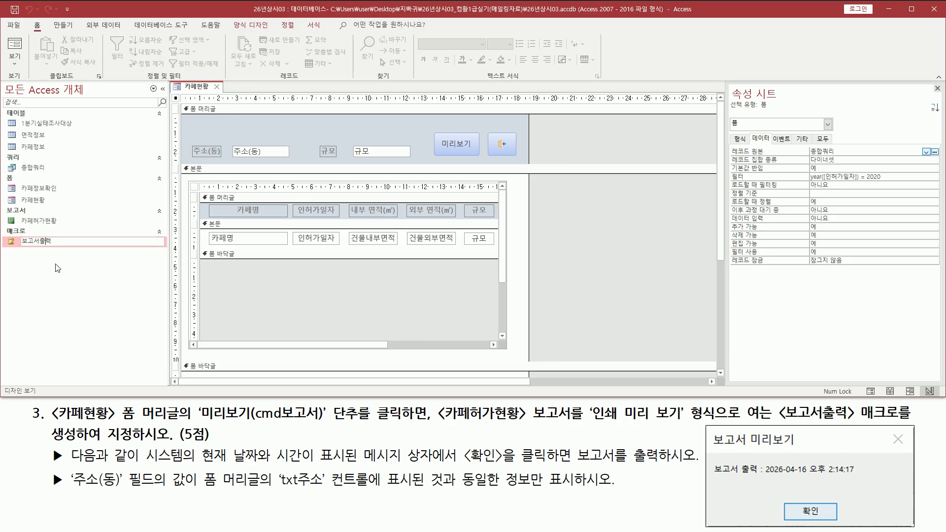
key(Return)
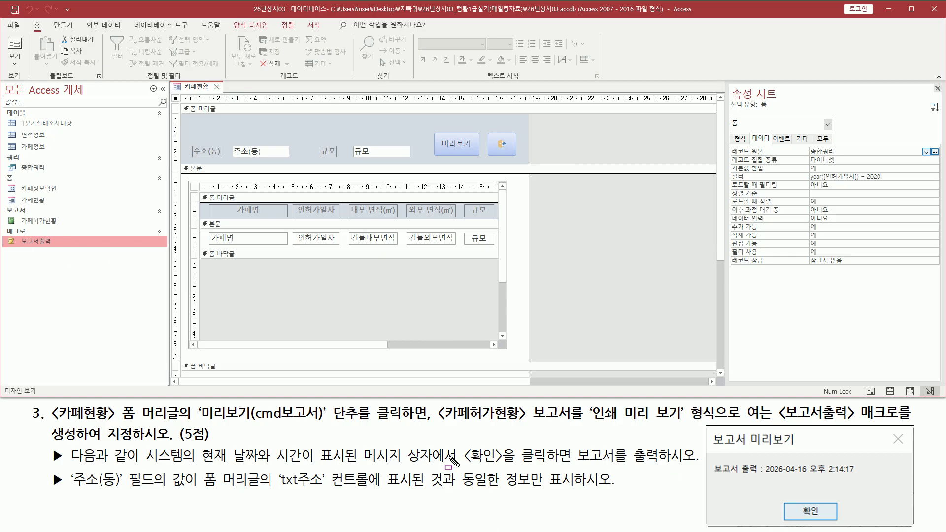
Assign the 보고서출력 macro to the On Click event of the 미리보기 (cmd보고서) button in the form header
drag(198, 422, 414, 427)
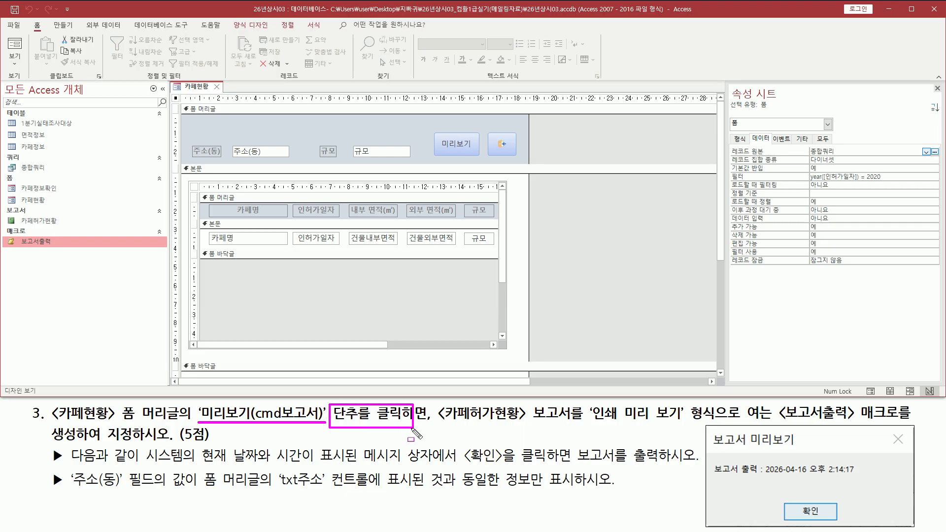
drag(779, 421, 896, 420)
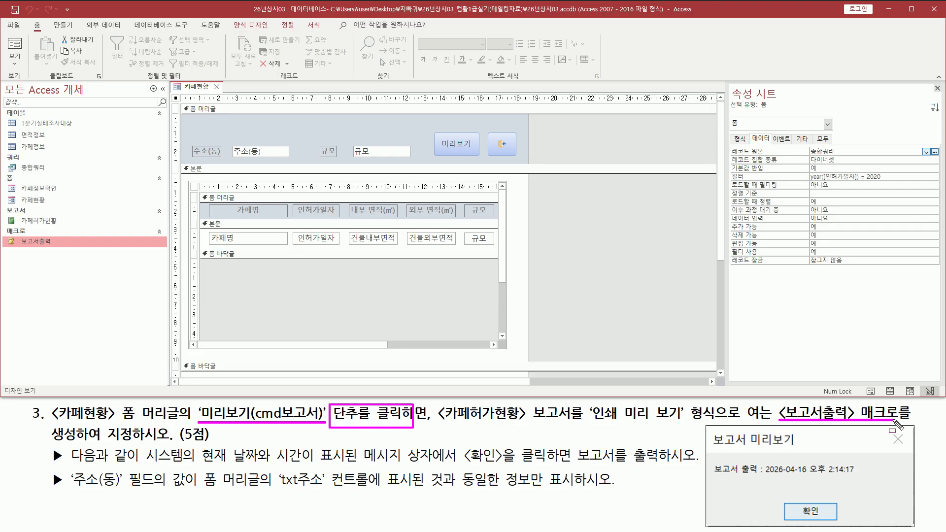
drag(106, 442, 176, 441)
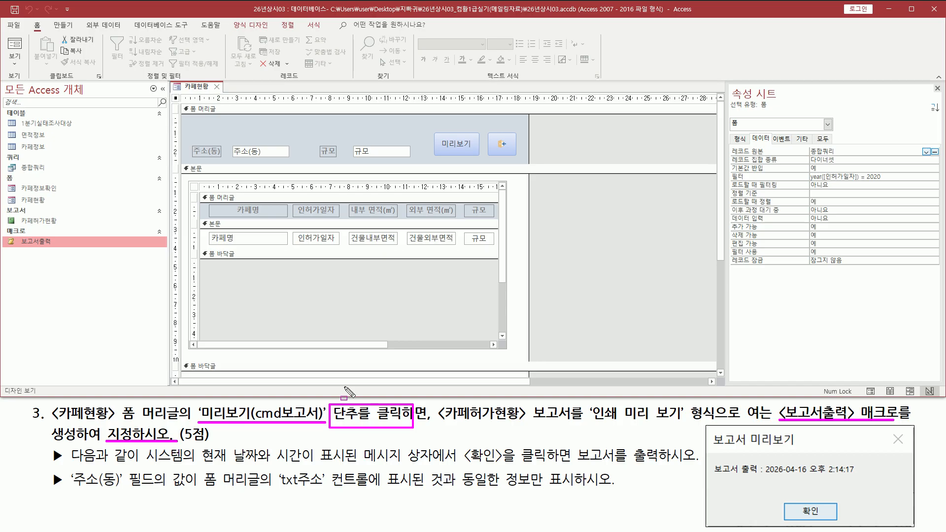
click(450, 162)
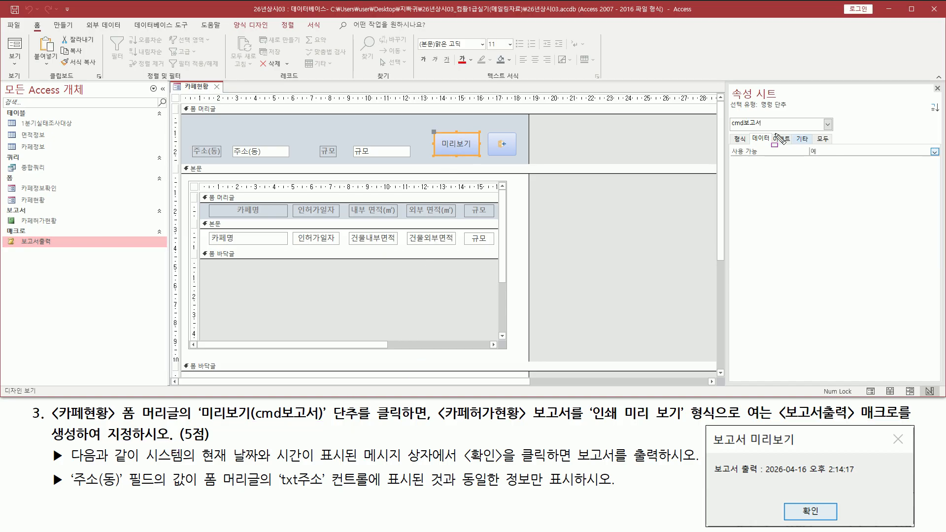
key(ctrl+2)
click(781, 140)
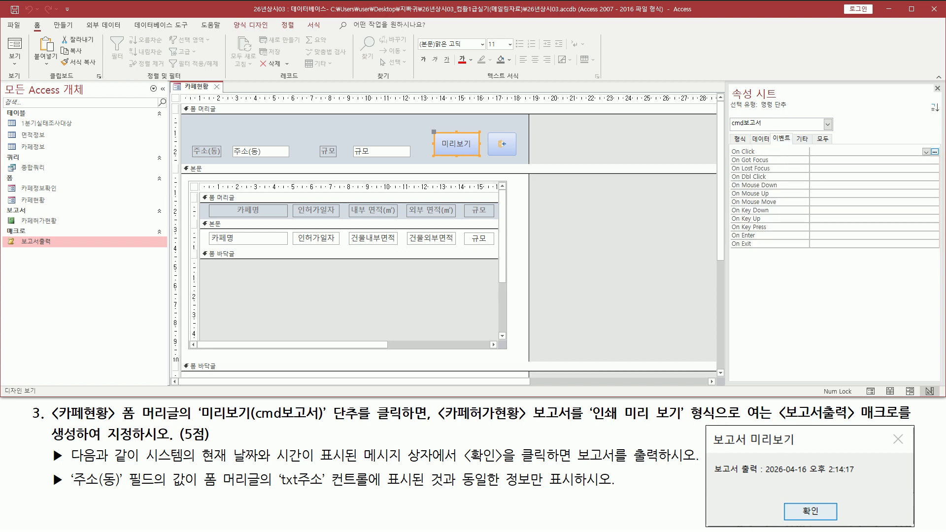
drag(730, 149, 759, 156)
mouse_move(203, 419)
mouse_down()
mouse_move(359, 417)
mouse_move(422, 434)
mouse_up()
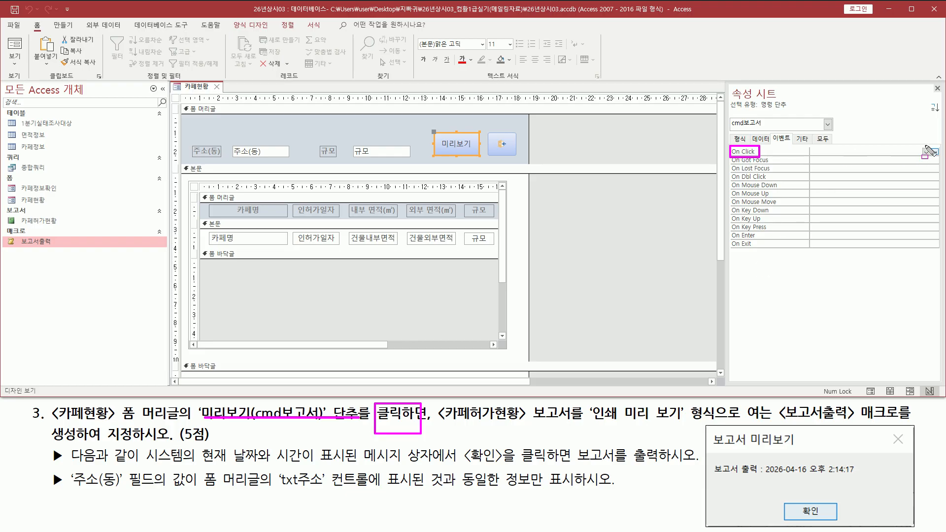
drag(919, 143, 933, 157)
key(Escape)
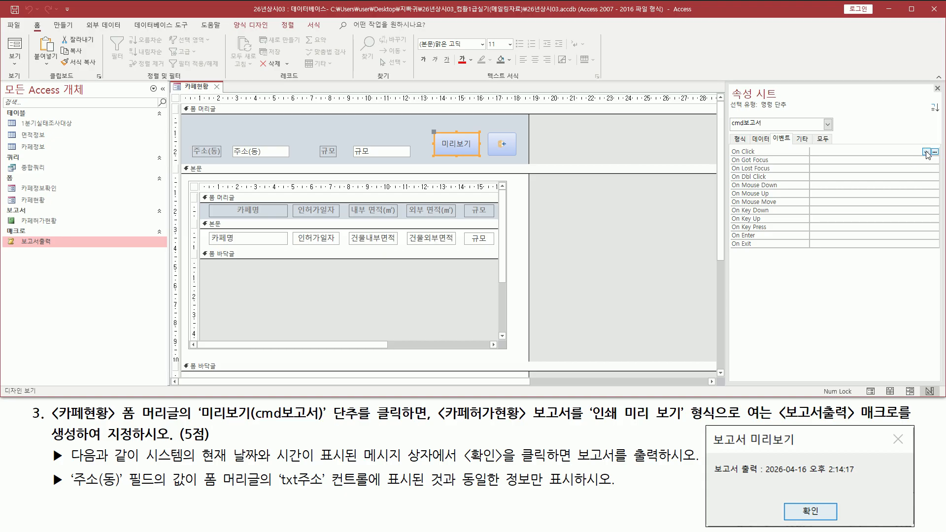
click(927, 152)
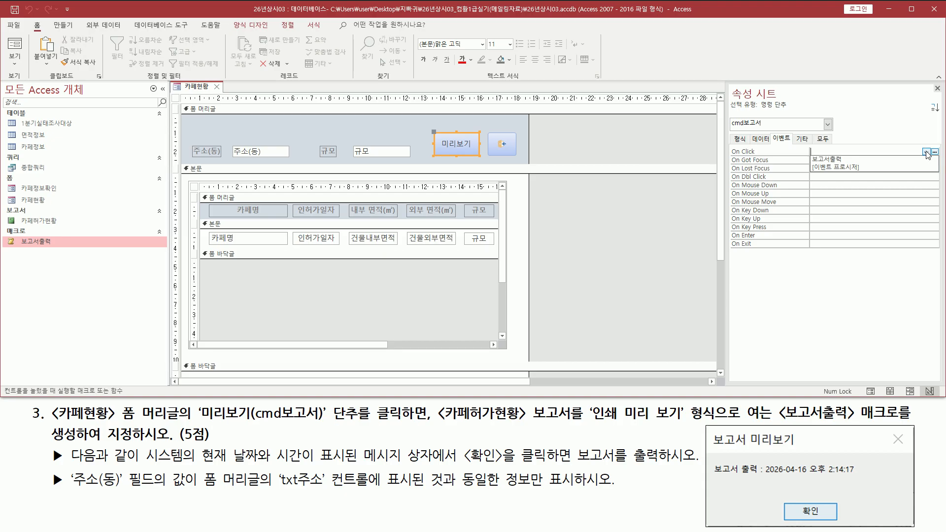
click(846, 160)
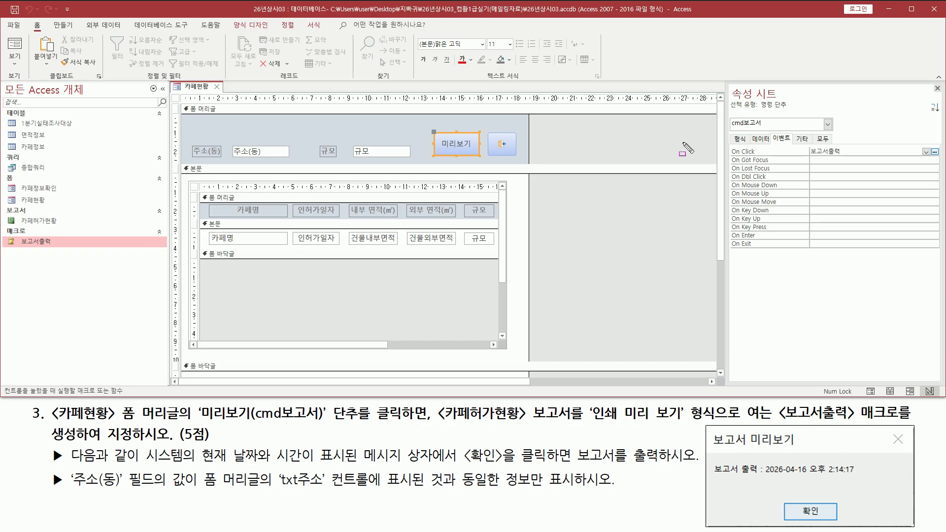
Check the 미리보기 button's control name and its On Click macro against the task text
drag(431, 130, 482, 157)
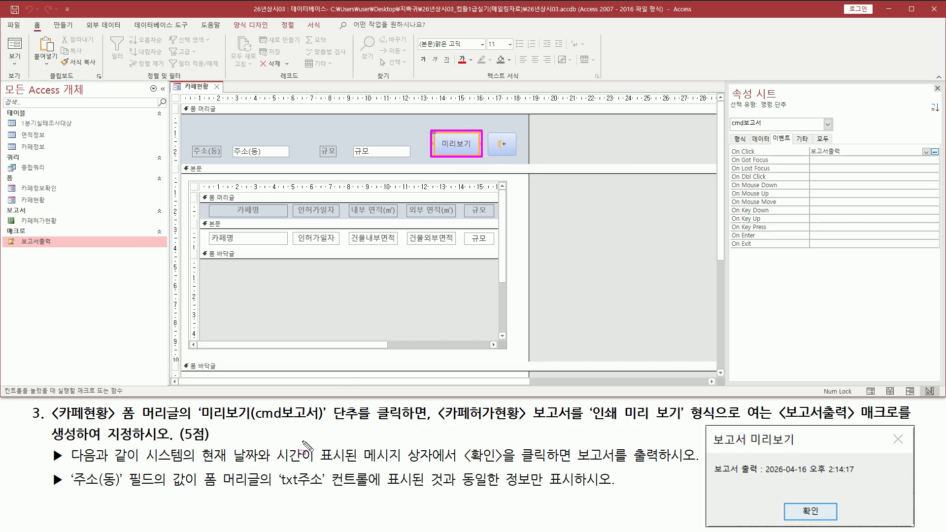
drag(202, 417, 335, 423)
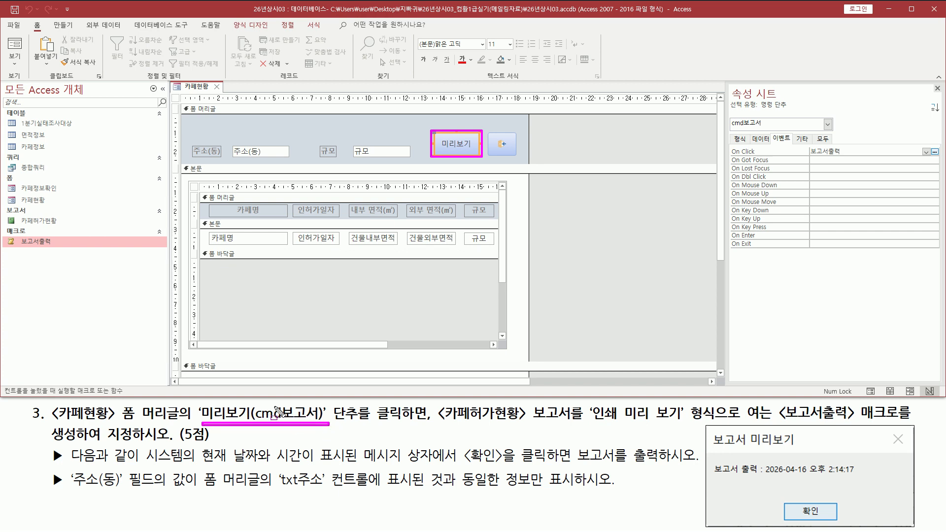
drag(255, 403, 326, 425)
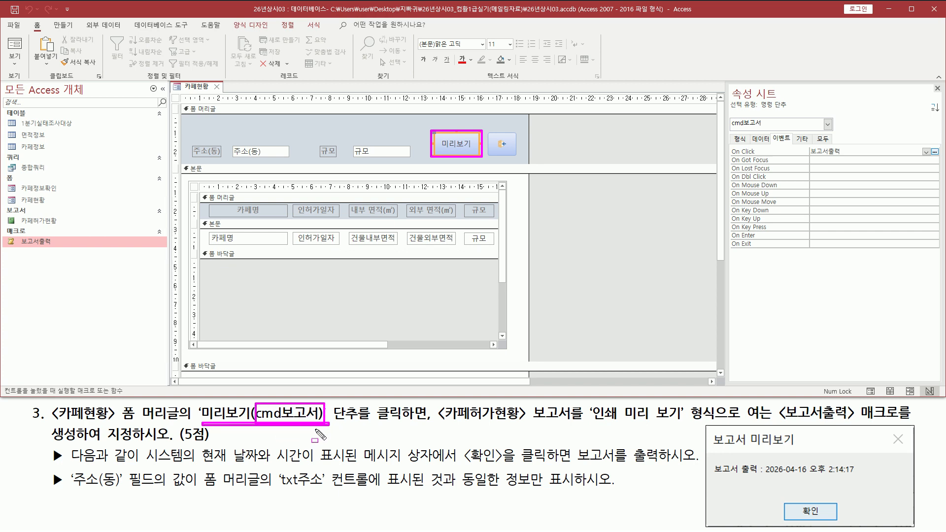
drag(730, 129, 767, 117)
mouse_move(730, 156)
mouse_down()
mouse_move(849, 148)
mouse_move(849, 155)
mouse_up()
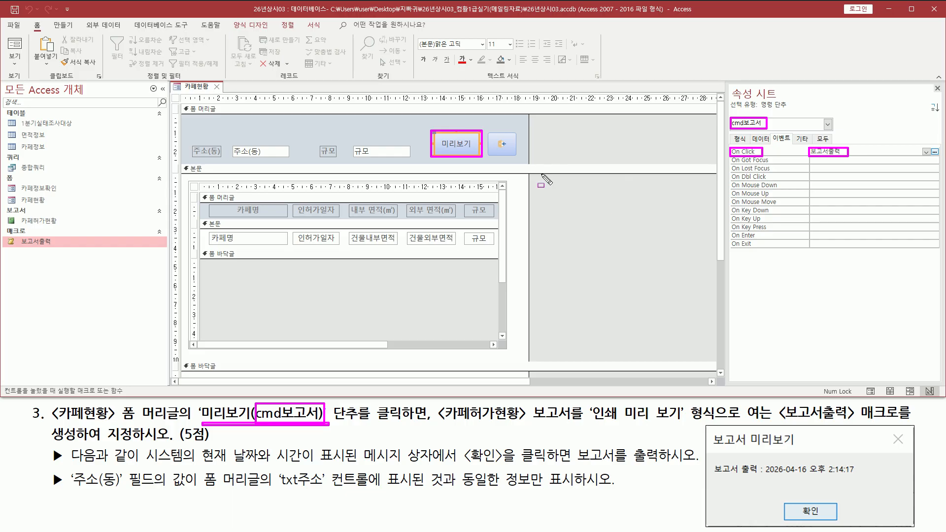
key(Escape)
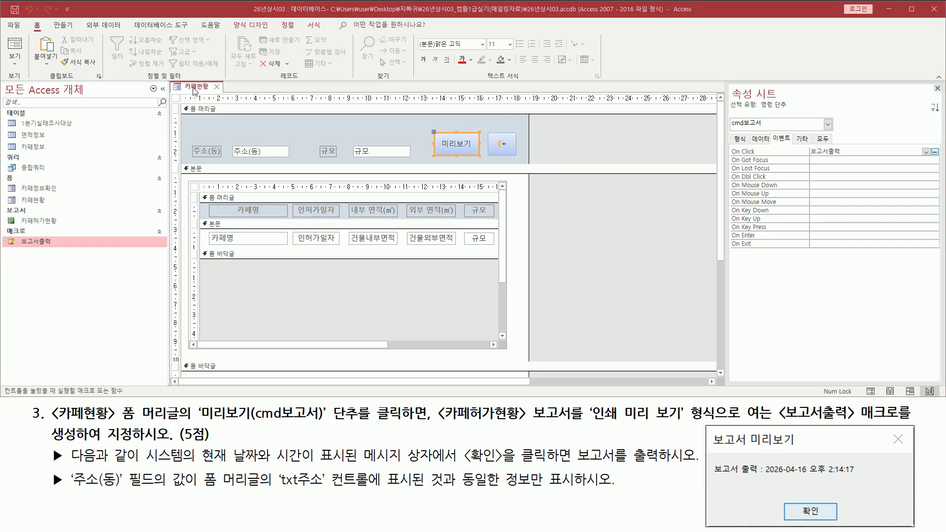
Switch the 카페현황 form to Form view and examine its 주소(동) value and the 미리보기 button
right_click(194, 90)
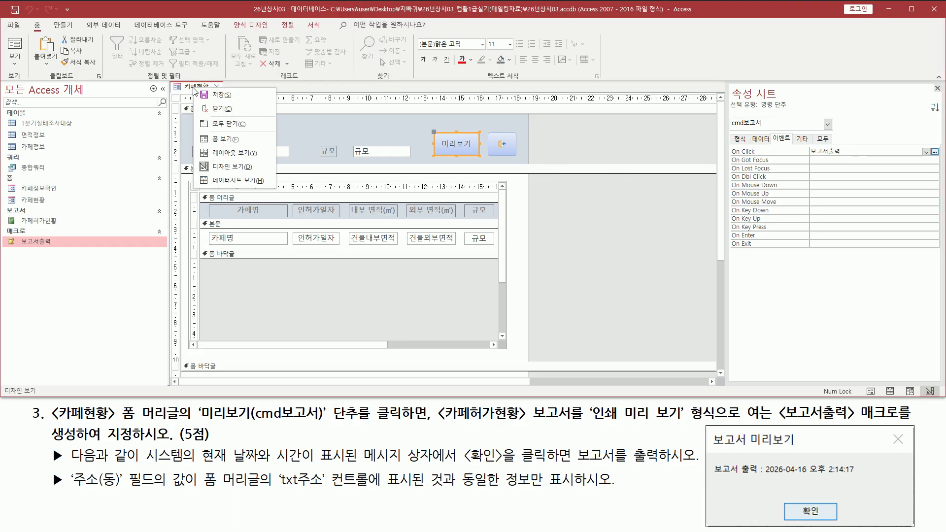
click(217, 140)
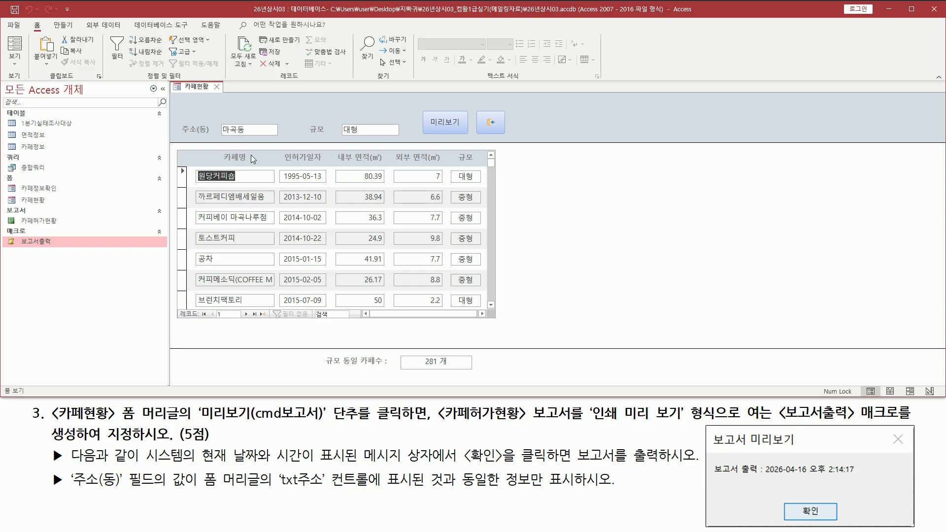
key(ctrl+2)
drag(219, 121, 259, 137)
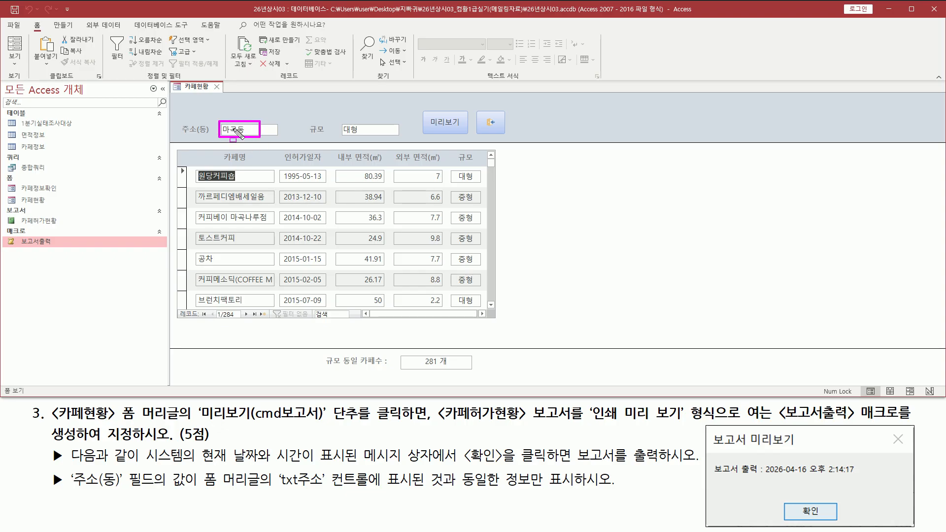
drag(423, 113, 470, 133)
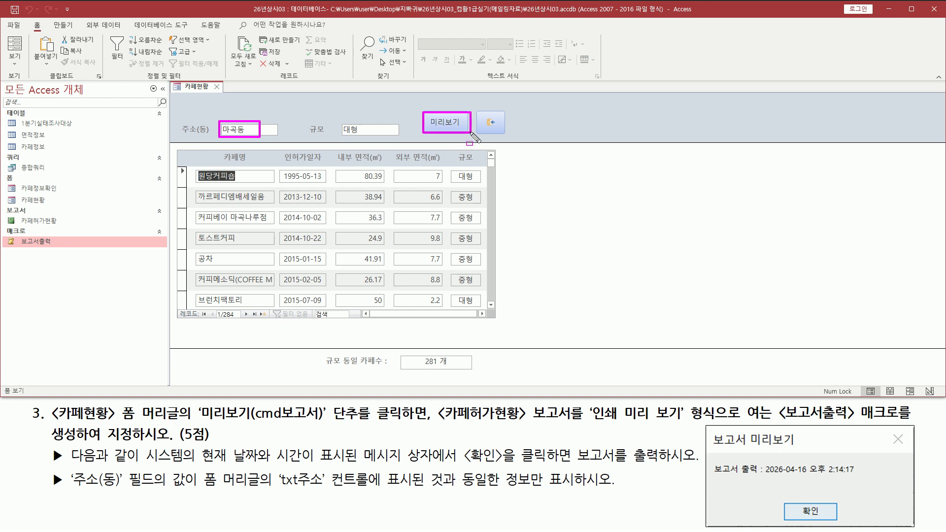
key(Escape)
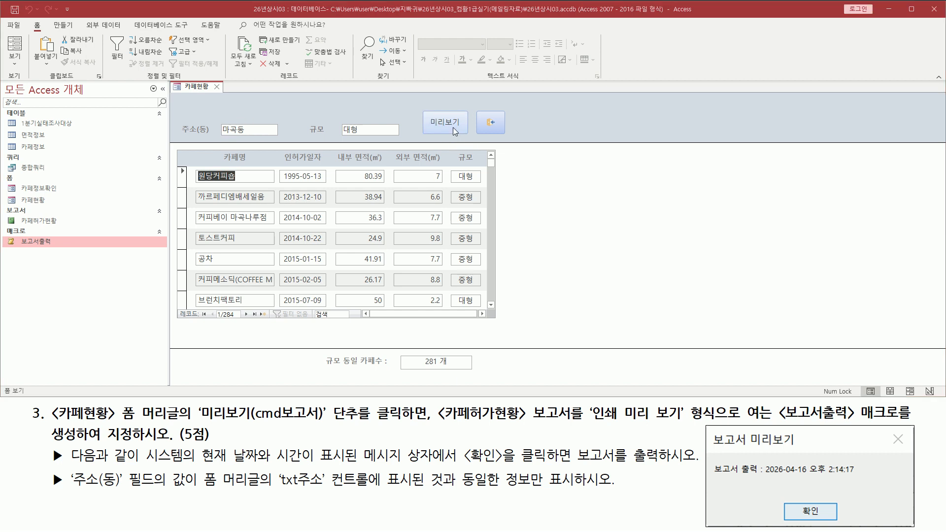
Test the 미리보기 button on the 카페현황 form and compare its message box title and date-time text with the task text
click(453, 127)
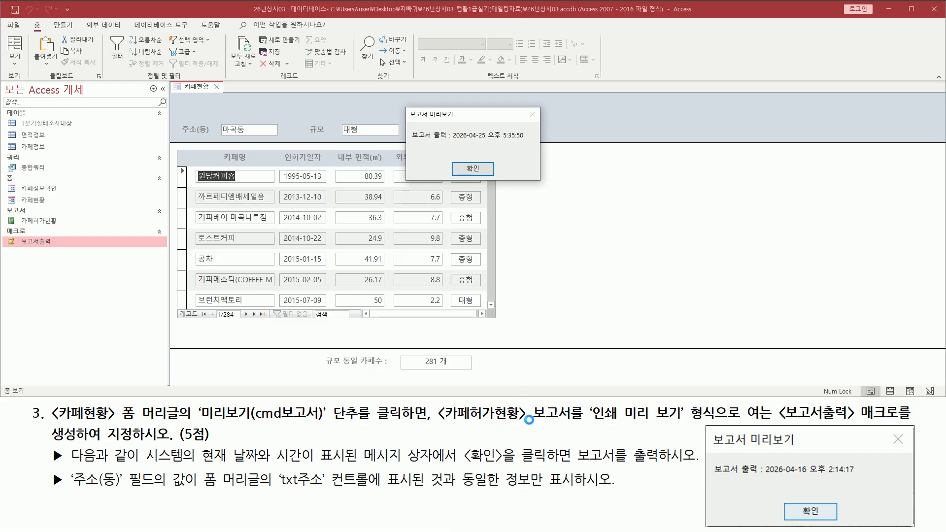
drag(436, 422, 685, 424)
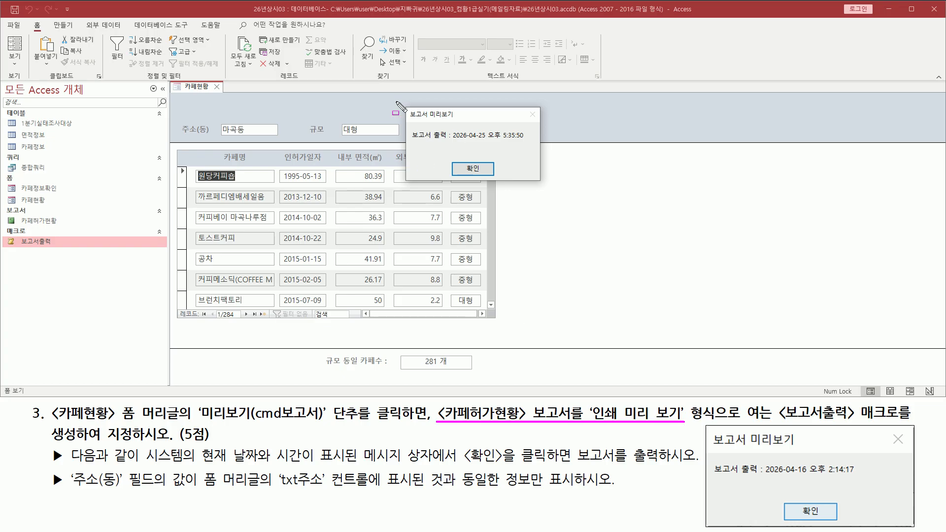
drag(405, 101, 549, 184)
key(Escape)
key(ctrl+2)
drag(409, 120, 455, 120)
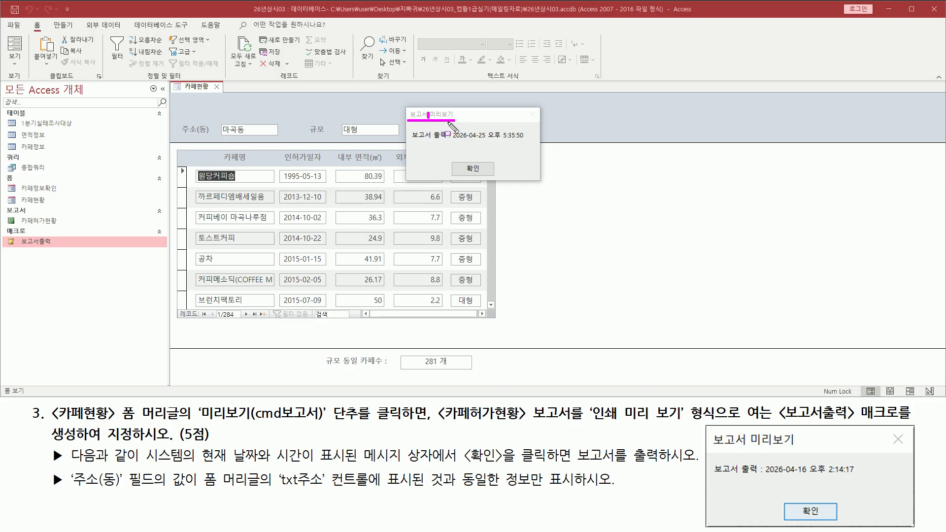
drag(408, 143, 532, 142)
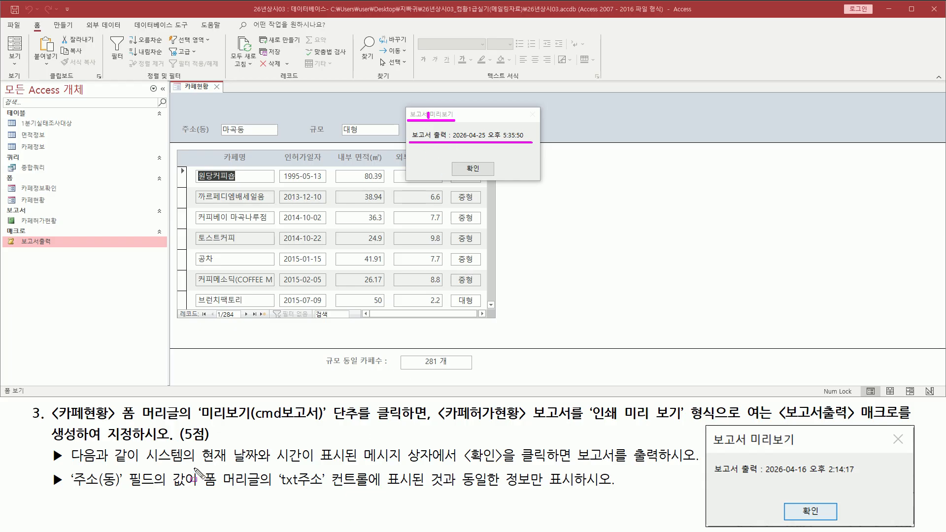
drag(201, 463, 679, 464)
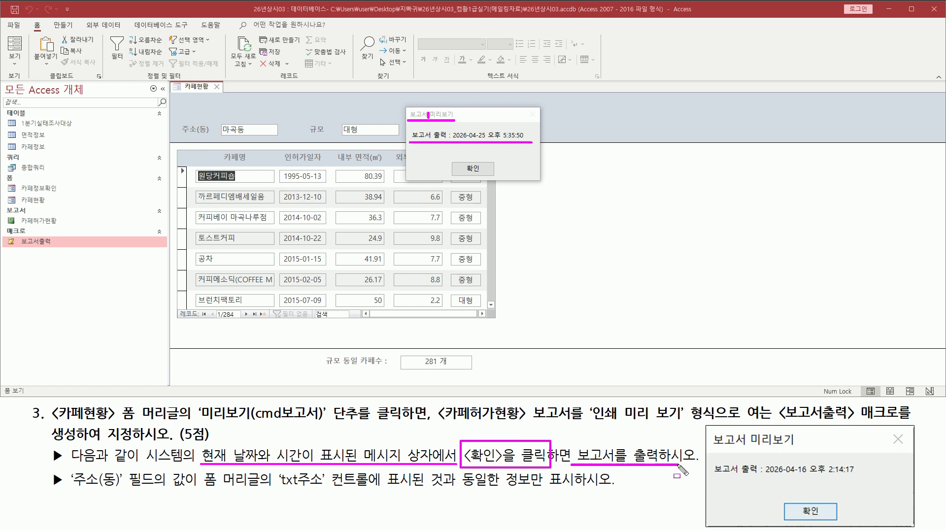
drag(452, 162, 493, 176)
key(Escape)
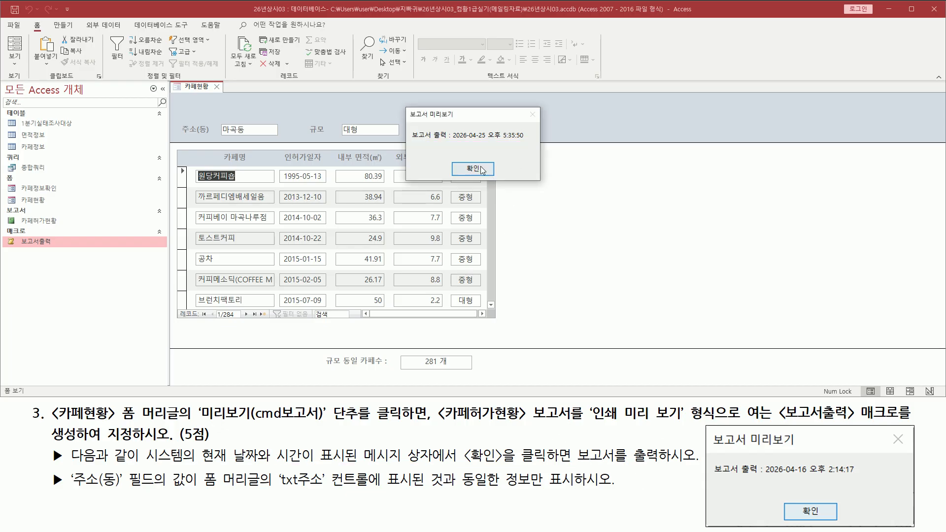
Accept the message box to open the 카페허가현황 report in print preview, and enlarge the page to 100%
click(481, 169)
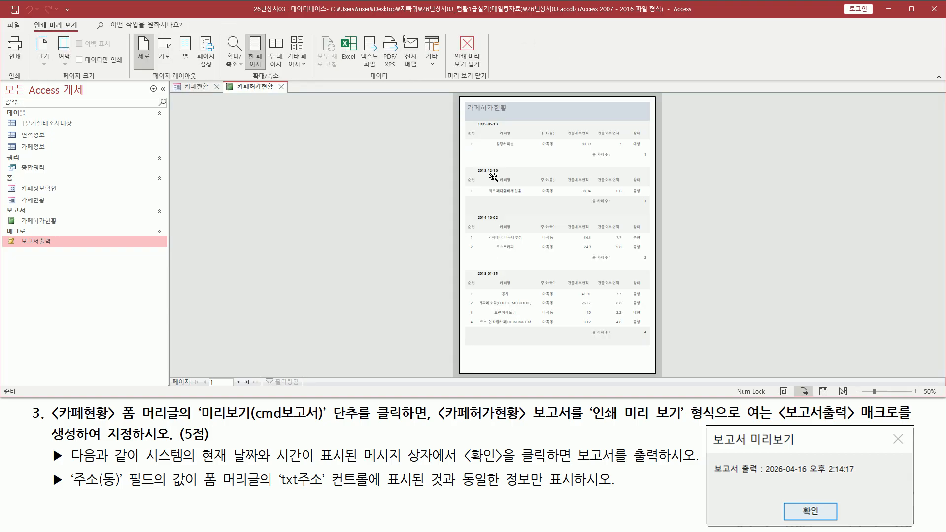
key(ctrl+2)
mouse_move(452, 97)
mouse_down()
mouse_move(499, 269)
mouse_move(663, 394)
mouse_move(657, 379)
mouse_up()
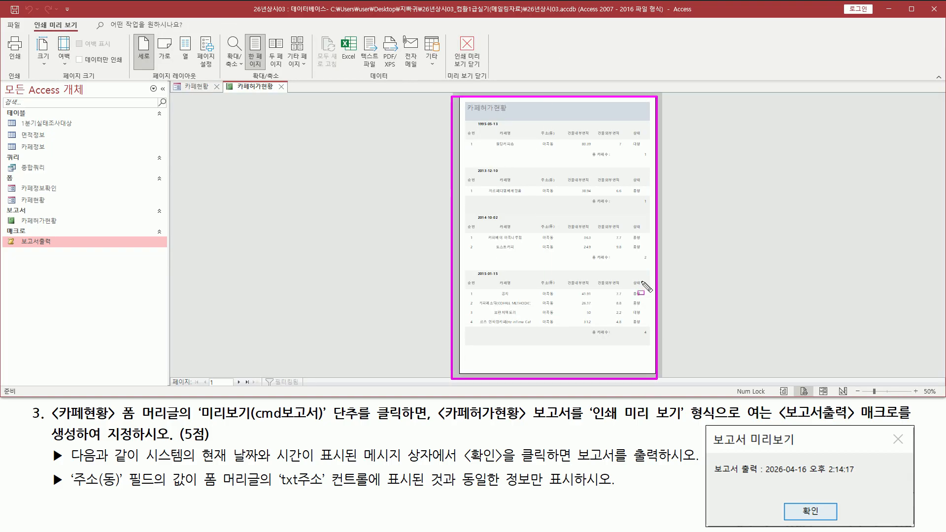
key(Escape)
click(550, 162)
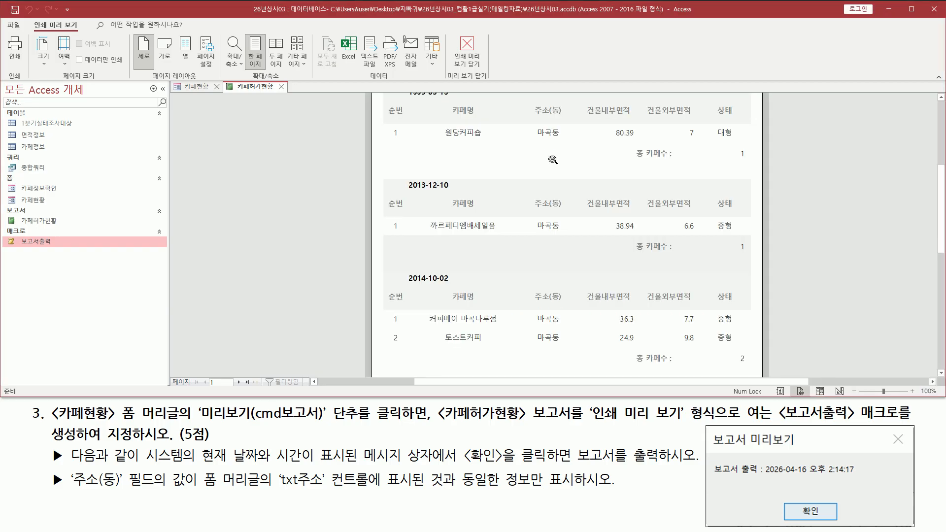
scroll(560, 164, up, 1)
scroll(547, 210, up, 1)
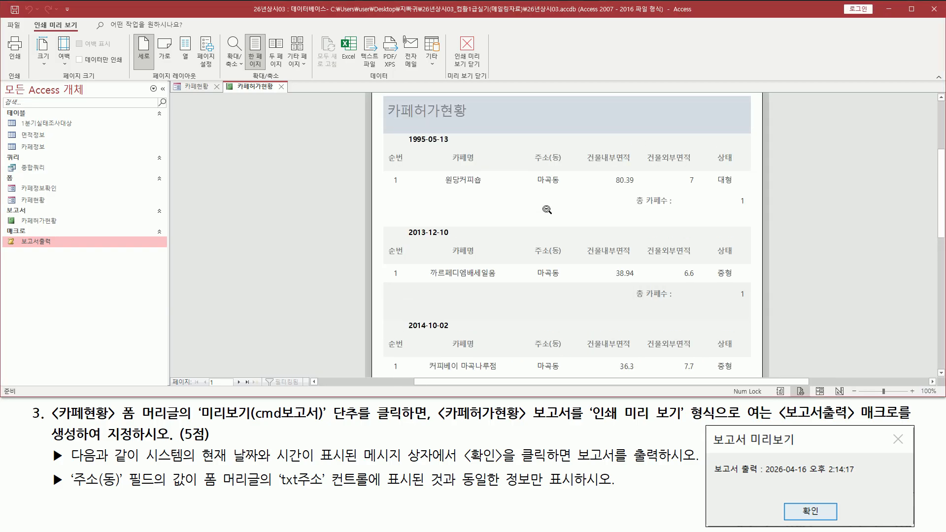
Check the 주소(동) values in every date group of the previewed report against the form's txt주소 filter value
key(ctrl+2)
drag(533, 174, 566, 190)
drag(535, 266, 569, 280)
drag(534, 360, 567, 373)
key(Escape)
scroll(569, 325, down, 2)
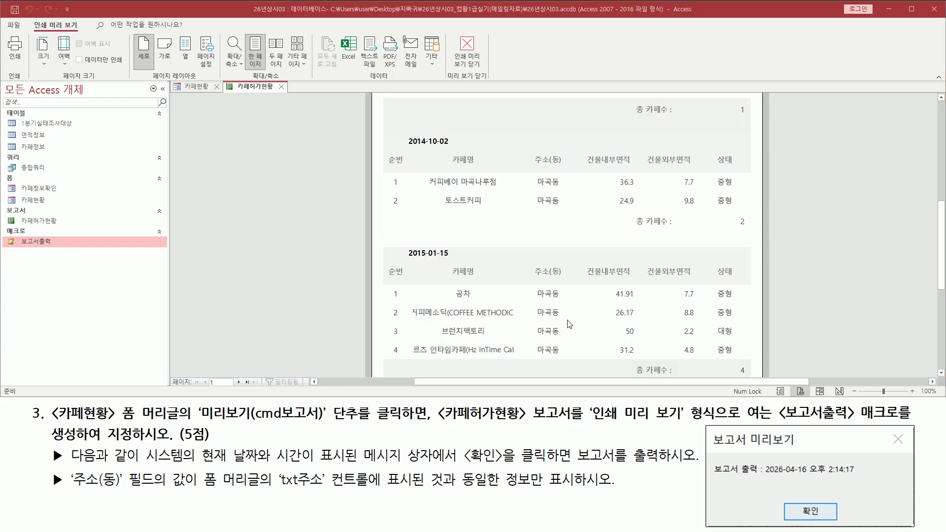
scroll(569, 325, down, 1)
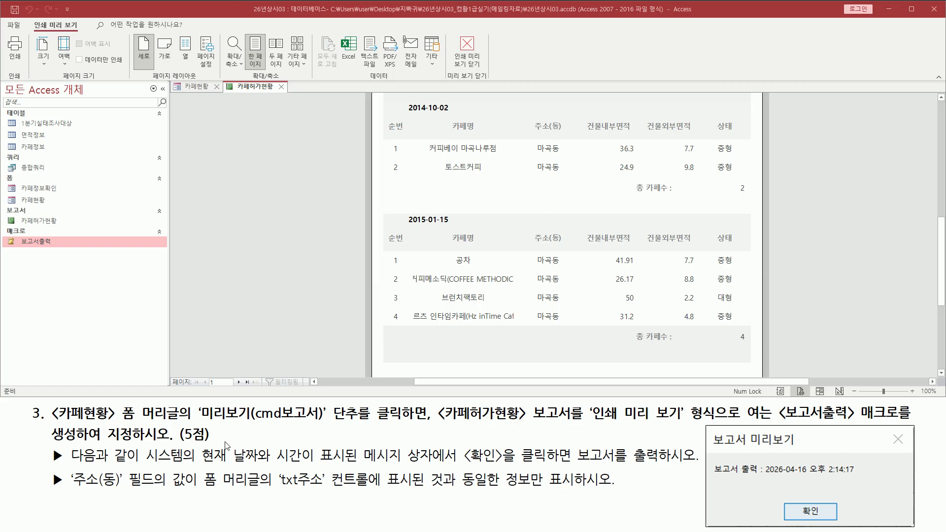
Close the 카페허가현황 report preview and the 카페현황 form, saving the form's design changes
click(281, 86)
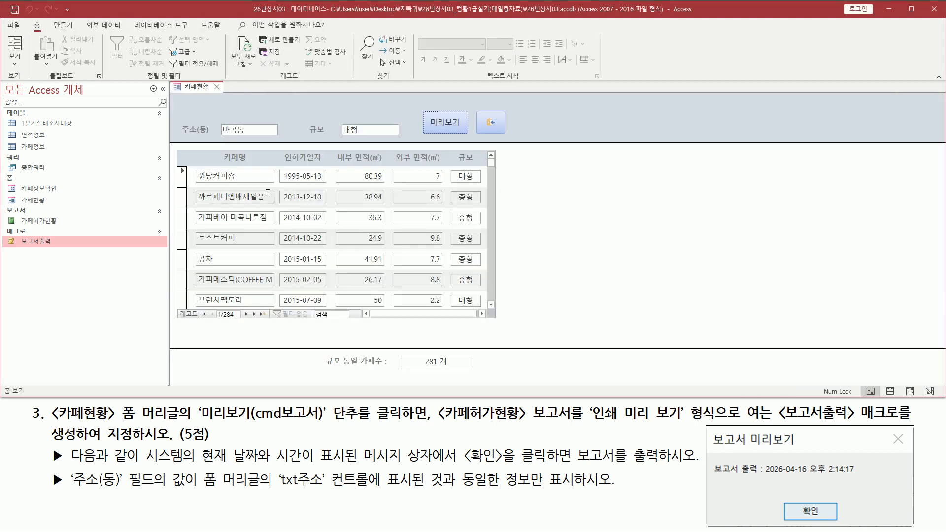
click(217, 87)
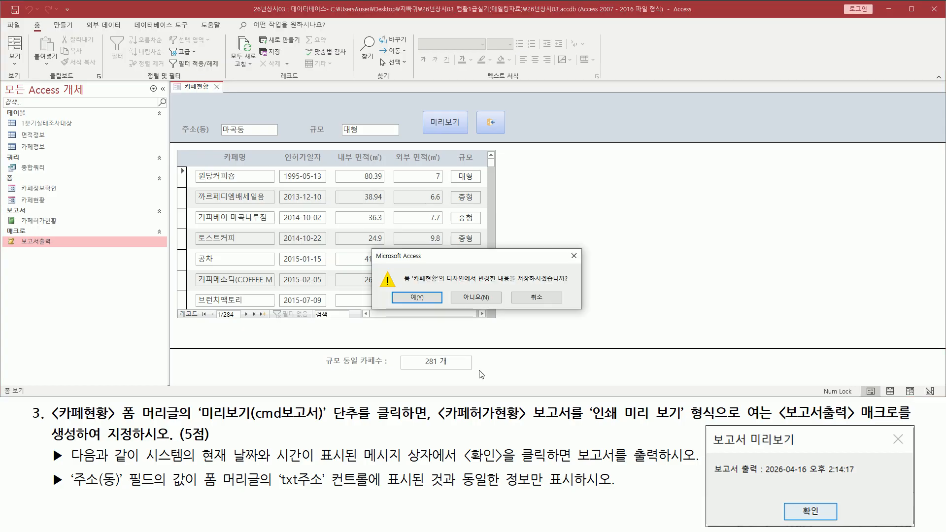
drag(518, 284, 572, 284)
drag(400, 288, 431, 306)
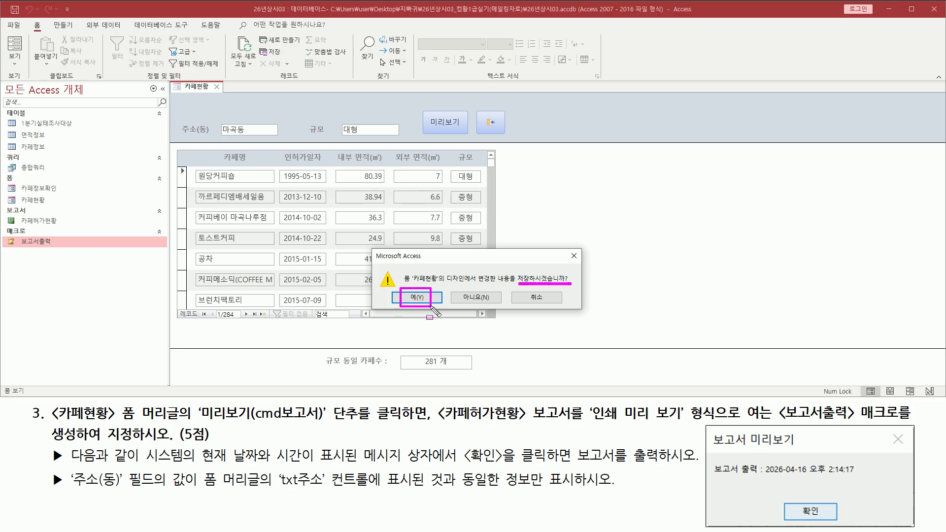
click(419, 298)
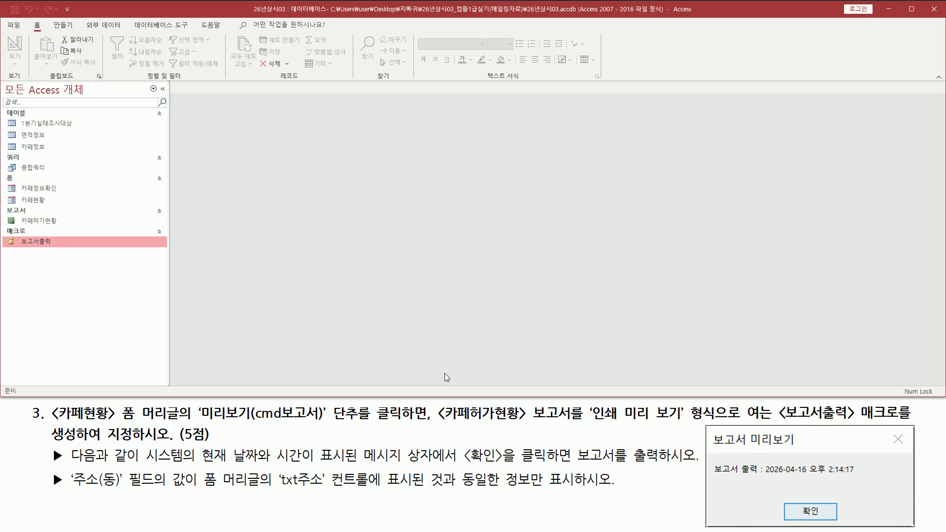